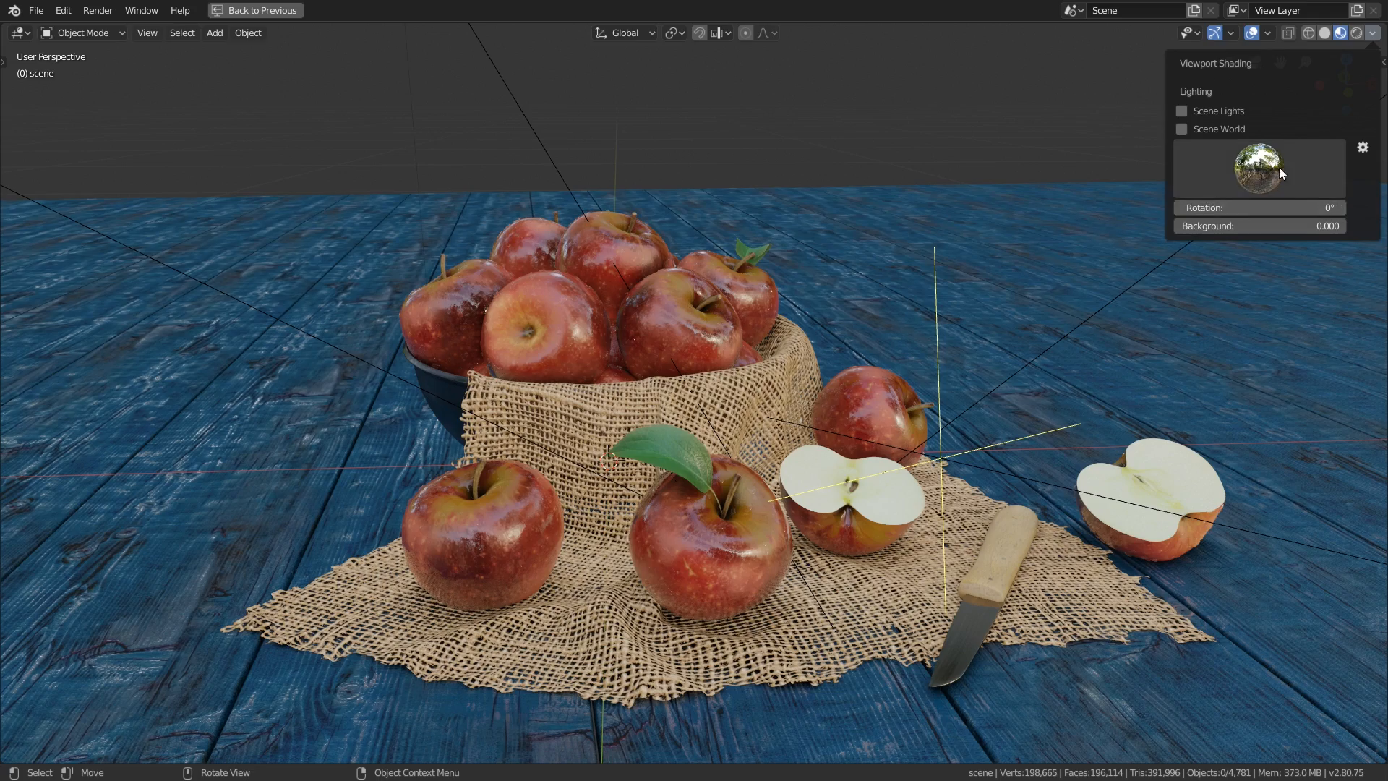
# Switch the fruit scene's viewport lighting to the warm courtyard environment
pyautogui.click(1262, 168)
pyautogui.click(1017, 222)
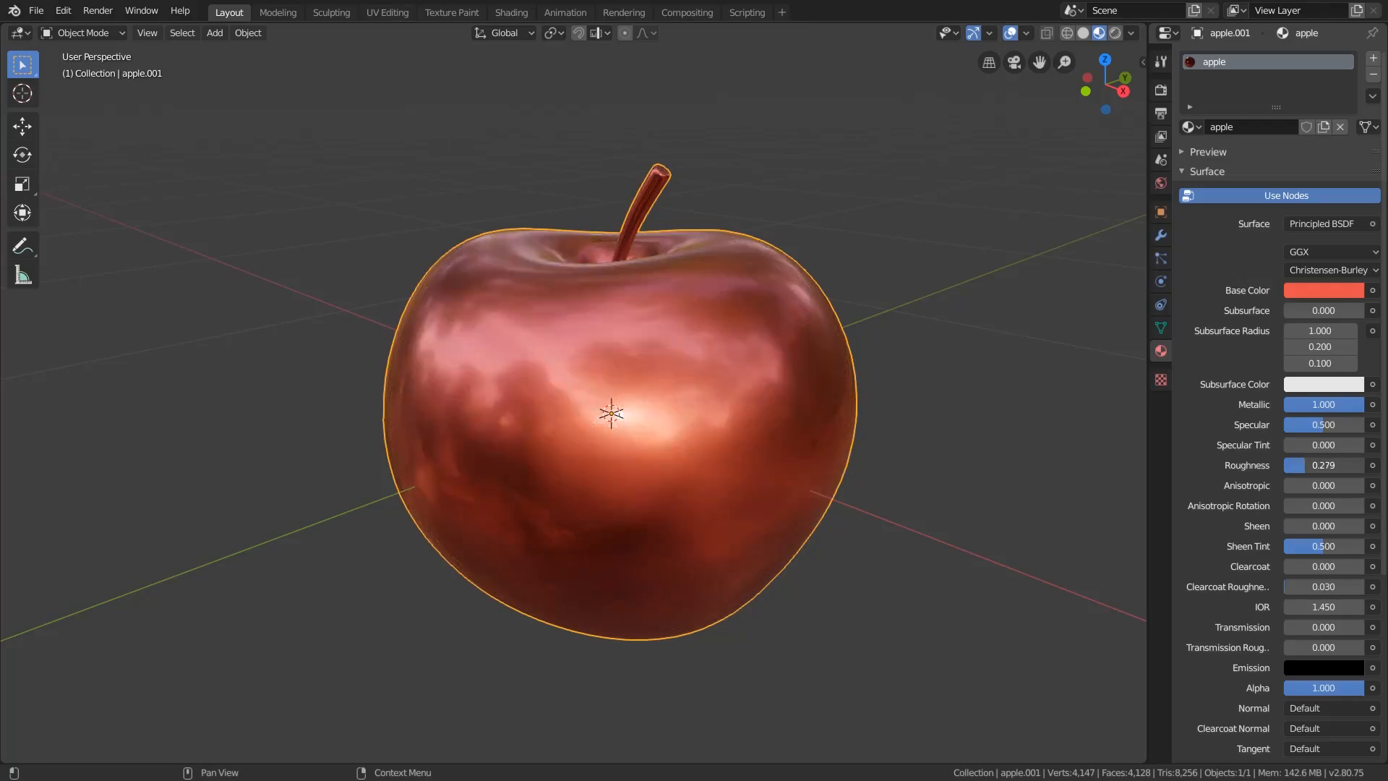
# Adjust the roughness of the metallic red apple material and view the reflections from another angle
pyautogui.moveTo(1306, 465); pyautogui.dragTo(1294, 466)
pyautogui.moveTo(793, 436)
pyautogui.mouseDown(button='middle')
pyautogui.moveTo(562, 432)
pyautogui.moveTo(953, 431)
pyautogui.mouseUp(button='middle')
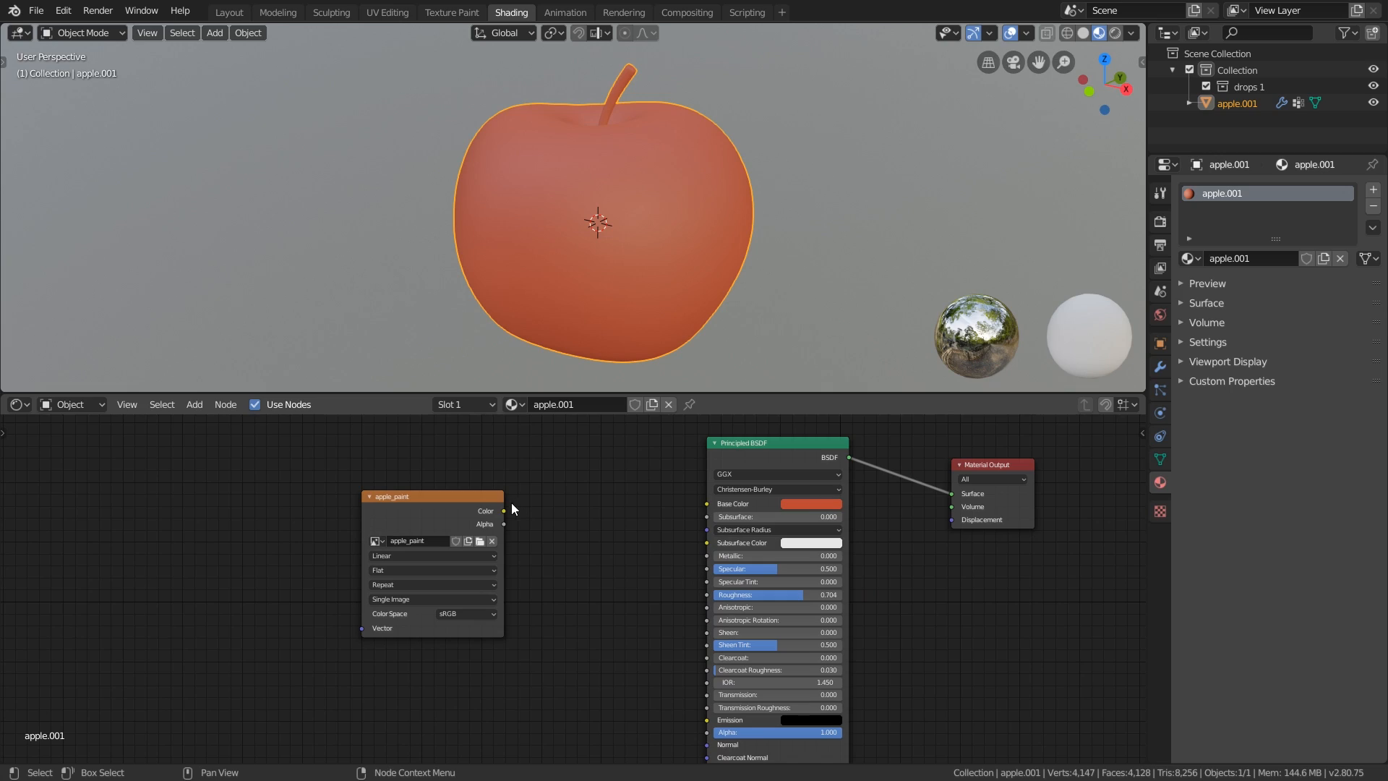
# Connect the apple_paint texture's Color output to the Base Color of the Principled BSDF
pyautogui.moveTo(504, 510); pyautogui.dragTo(706, 504)
pyautogui.moveTo(566, 232); pyautogui.dragTo(604, 250, button='middle')
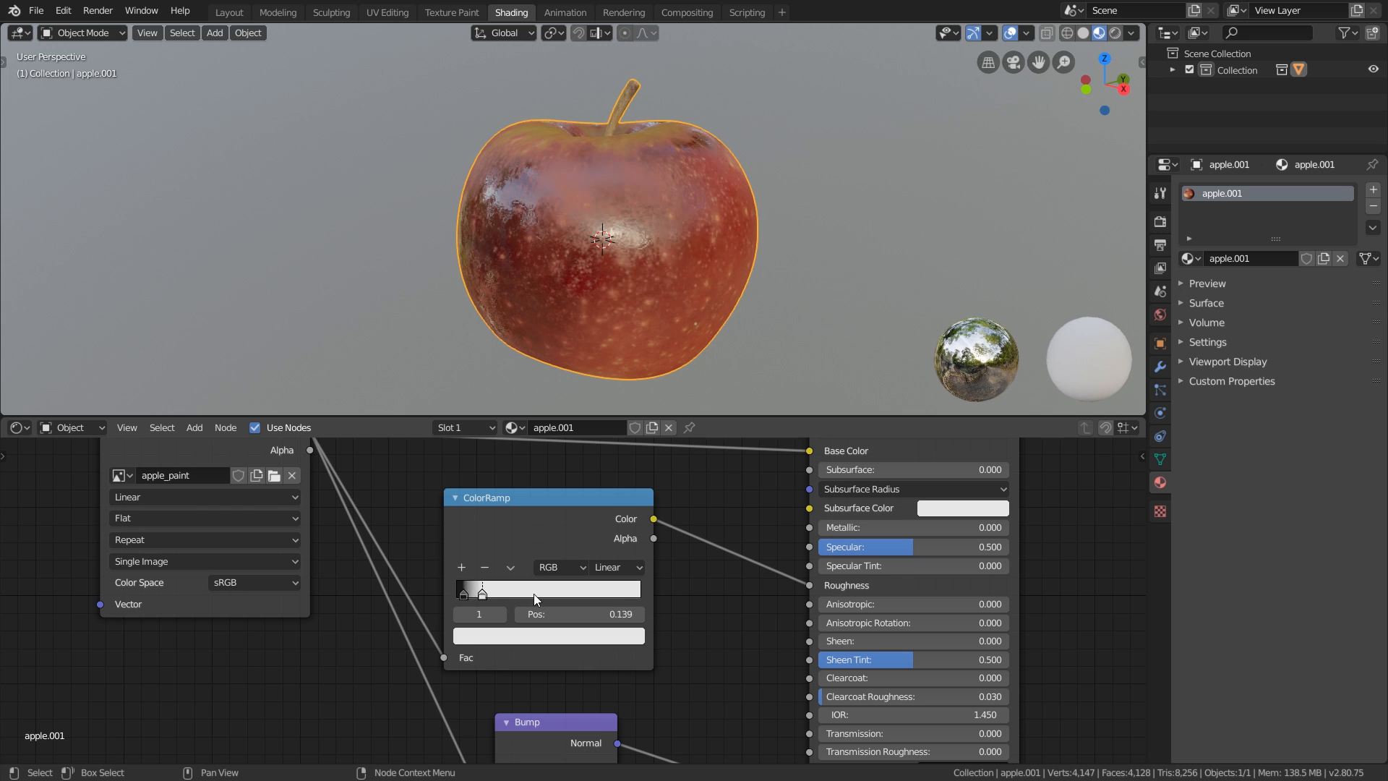
# Move the white stop of the roughness ColorRamp to position 0.219 and check the surface reflections
pyautogui.moveTo(534, 593)
pyautogui.mouseDown()
pyautogui.moveTo(578, 596)
pyautogui.moveTo(539, 595)
pyautogui.mouseUp()
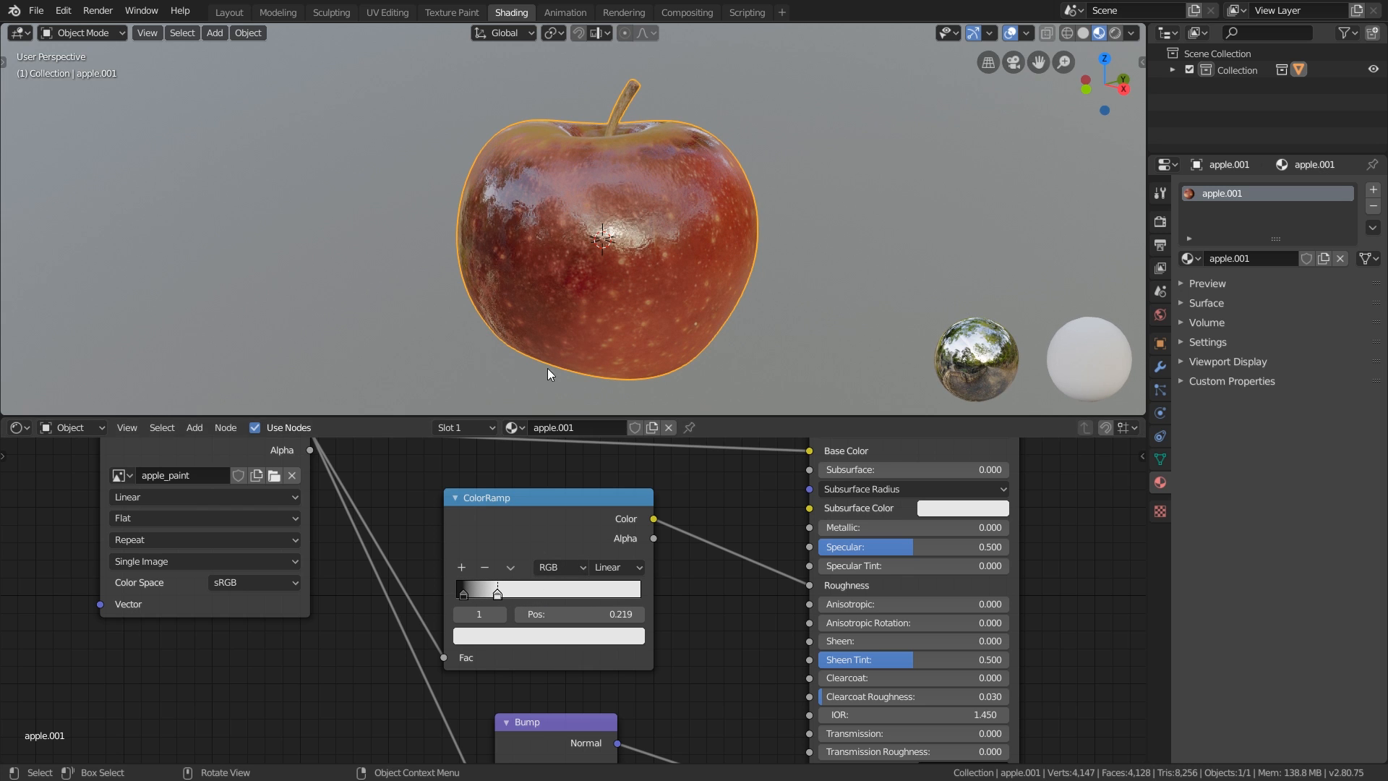
pyautogui.moveTo(554, 255); pyautogui.dragTo(938, 241, button='middle')
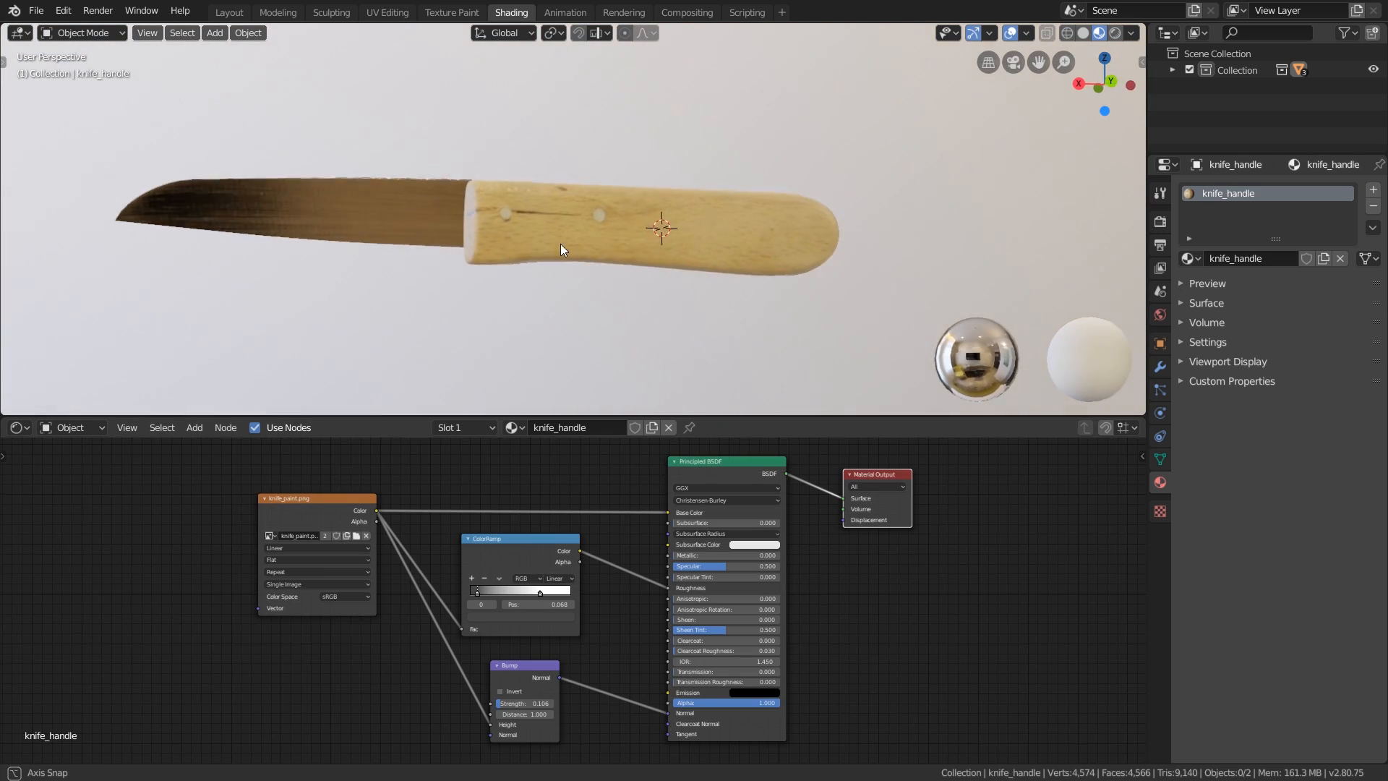
pyautogui.moveTo(561, 244); pyautogui.dragTo(234, 248, button='middle')
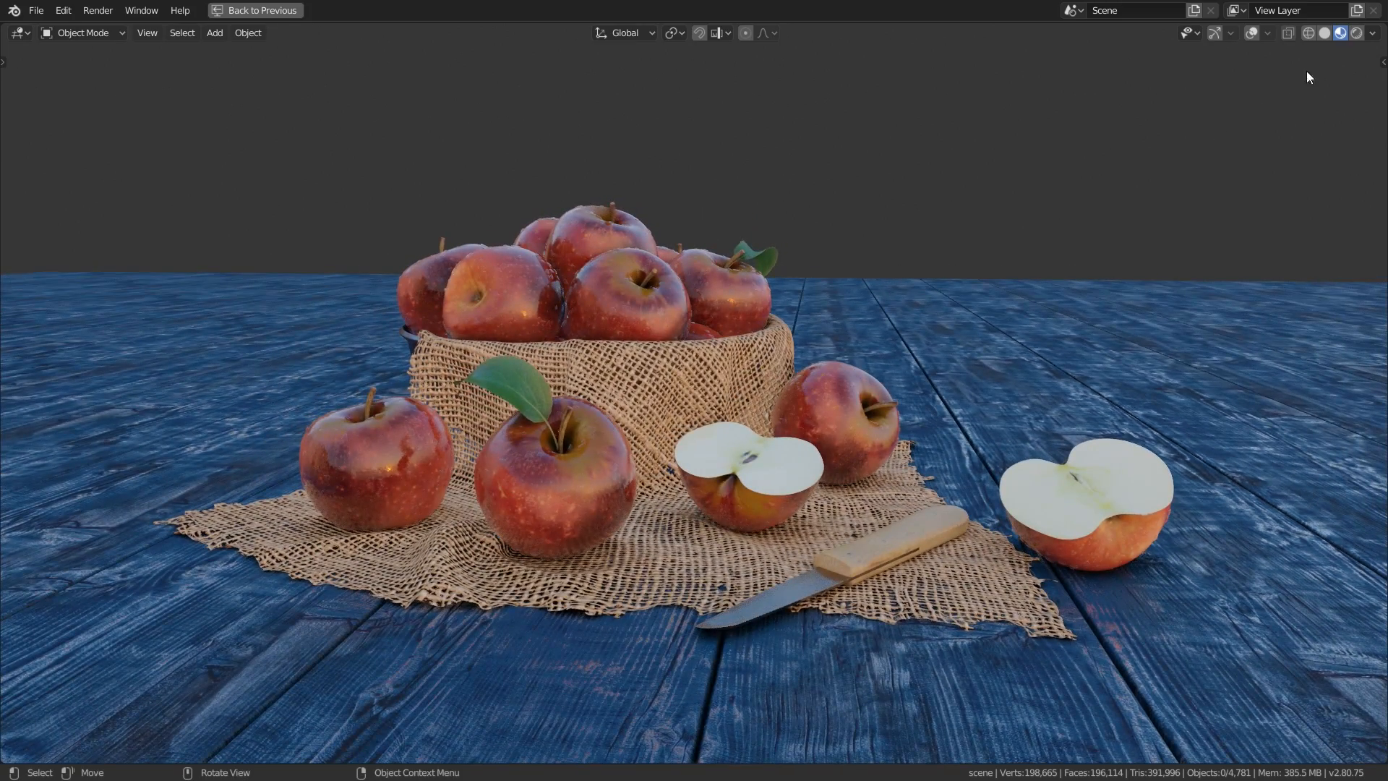
# Try the sunny field and the dark studio environments as viewport lighting for the fruit scene
pyautogui.click(1372, 33)
pyautogui.click(1291, 163)
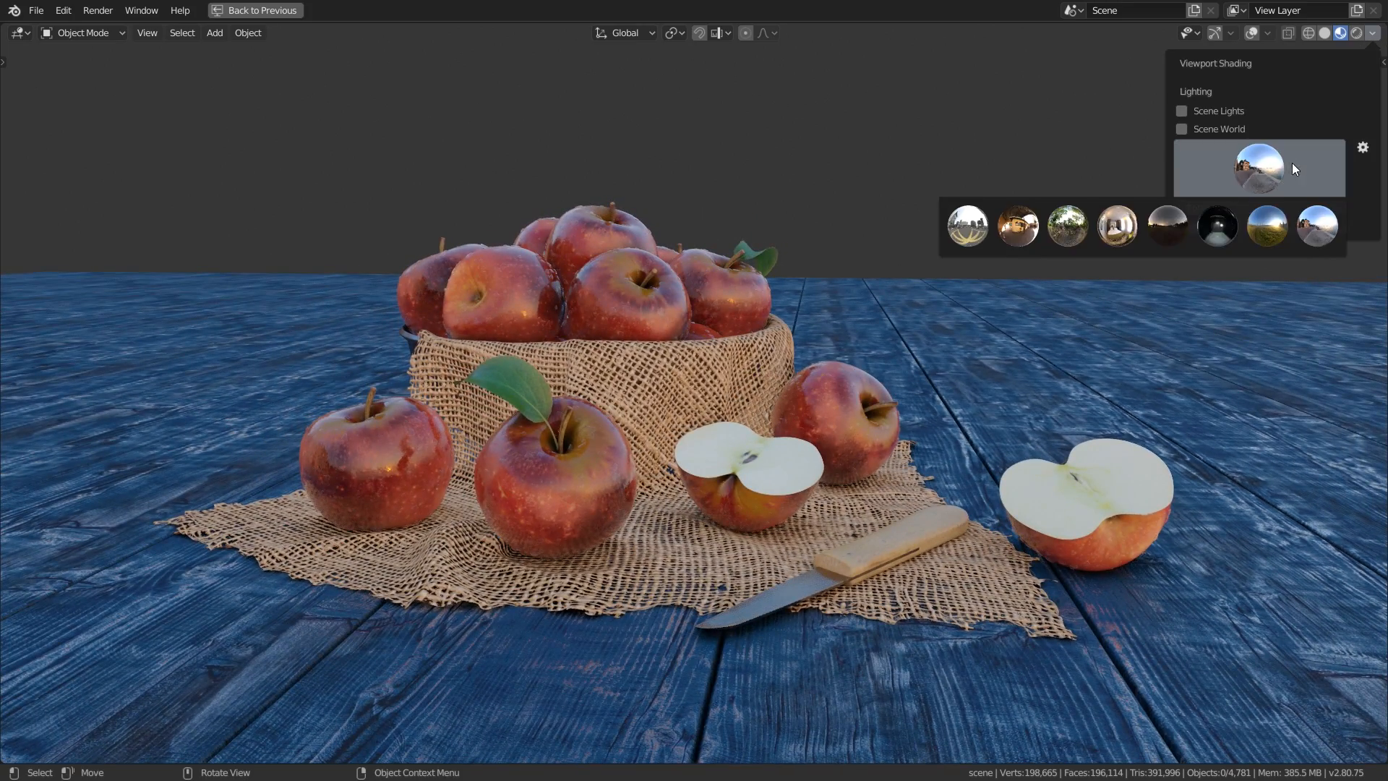
pyautogui.click(1267, 225)
pyautogui.click(1275, 169)
pyautogui.click(1231, 224)
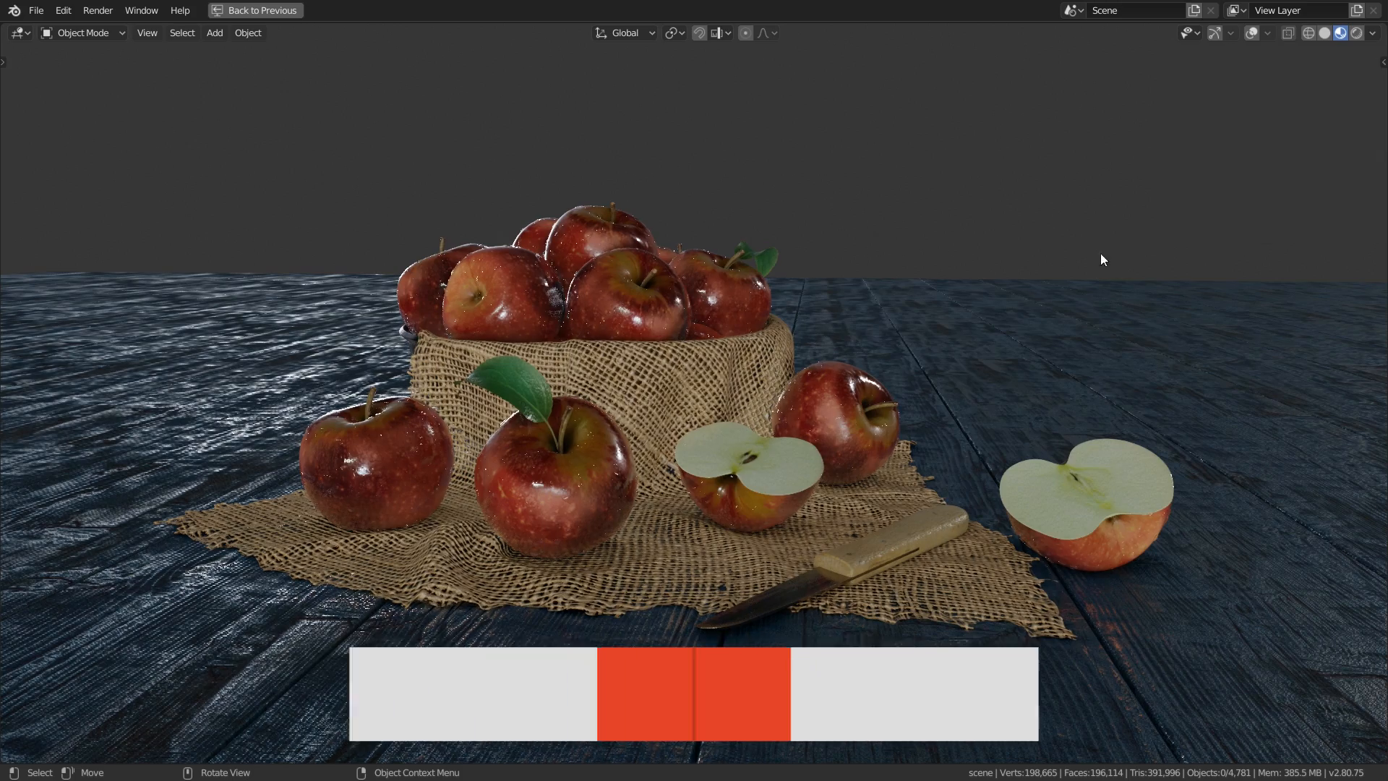
# Light the fruit scene with the dusk environment
pyautogui.moveTo(1100, 253)
pyautogui.mouseDown(button='middle')
pyautogui.moveTo(917, 365)
pyautogui.moveTo(882, 366)
pyautogui.moveTo(885, 345)
pyautogui.moveTo(979, 343)
pyautogui.mouseUp(button='middle')
pyautogui.click(1373, 33)
pyautogui.click(1267, 168)
pyautogui.click(1172, 223)
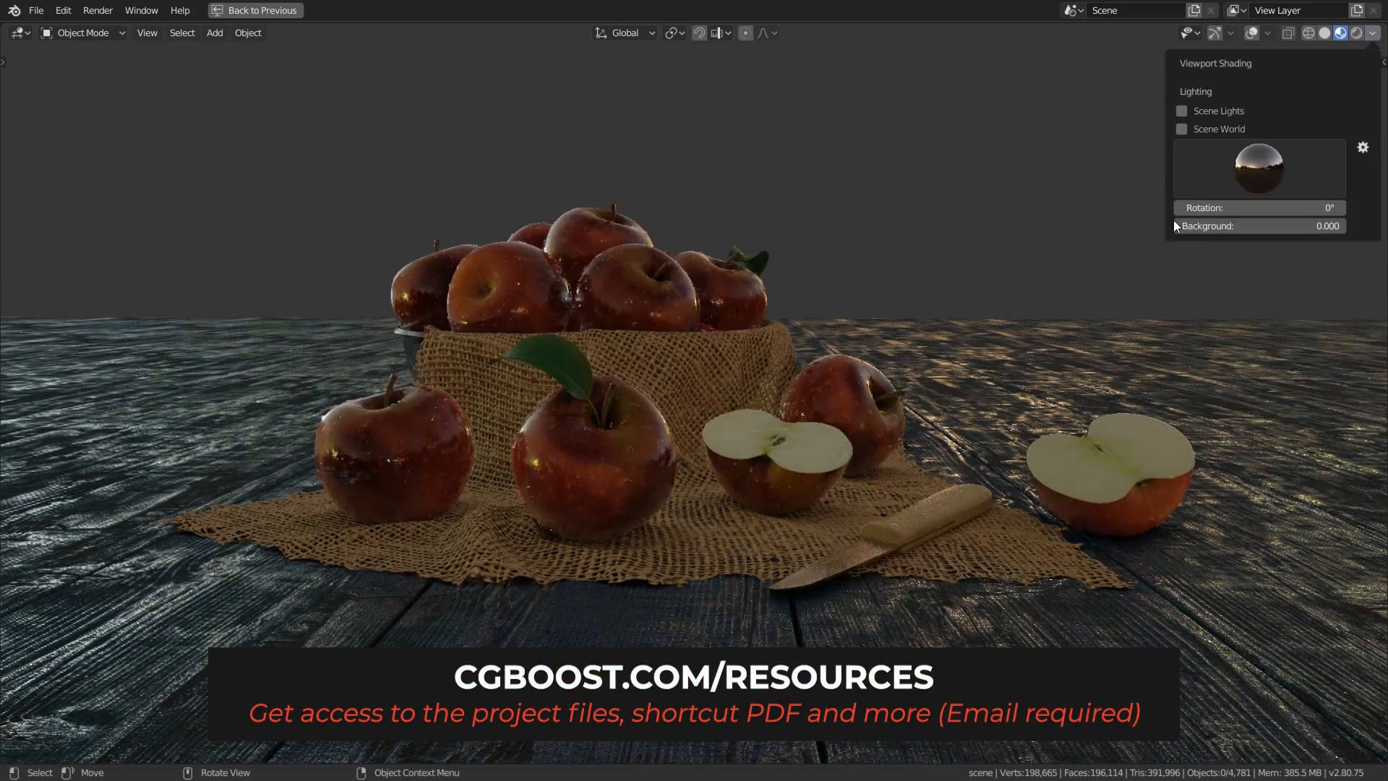
# Try the bright interior lighting on the fruit scene, ending with the forest environment
pyautogui.click(1209, 190)
pyautogui.click(1131, 227)
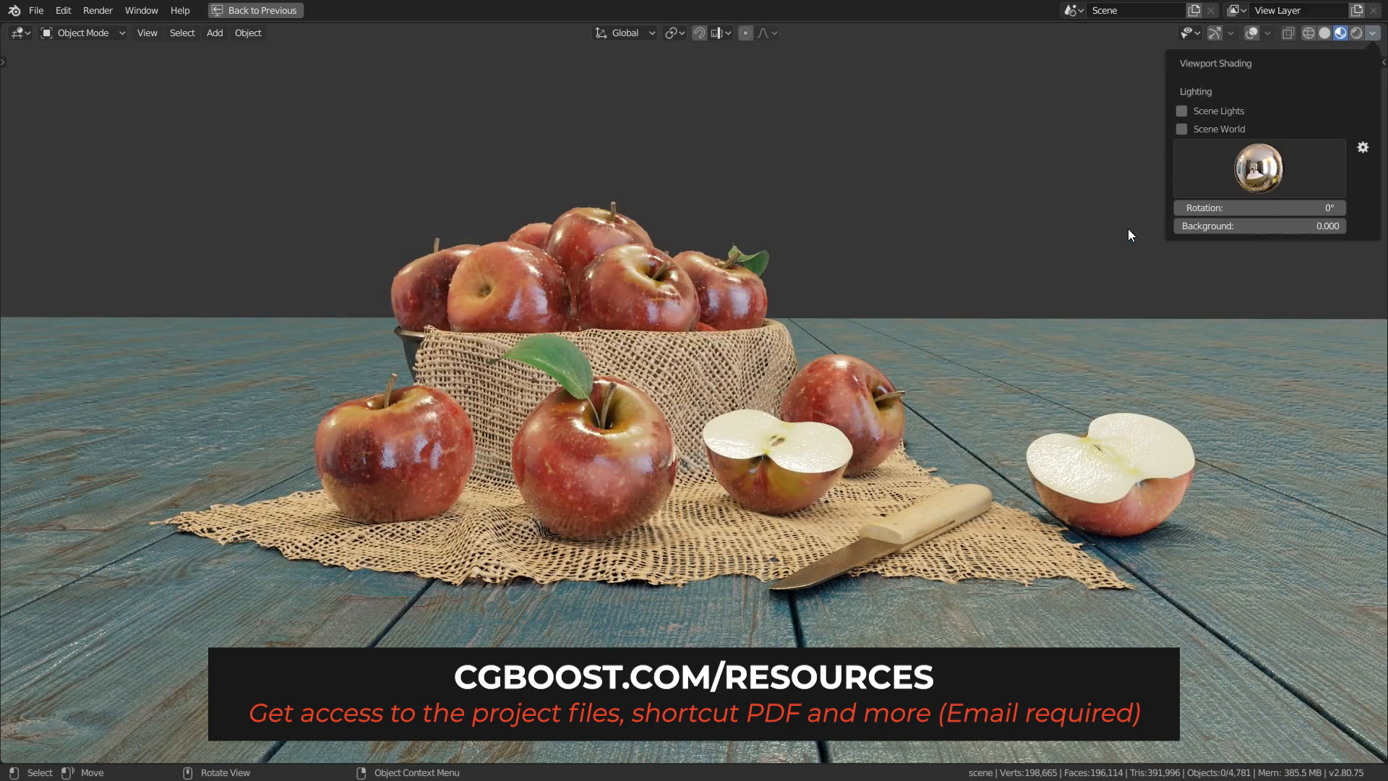
pyautogui.click(1249, 168)
pyautogui.click(1082, 224)
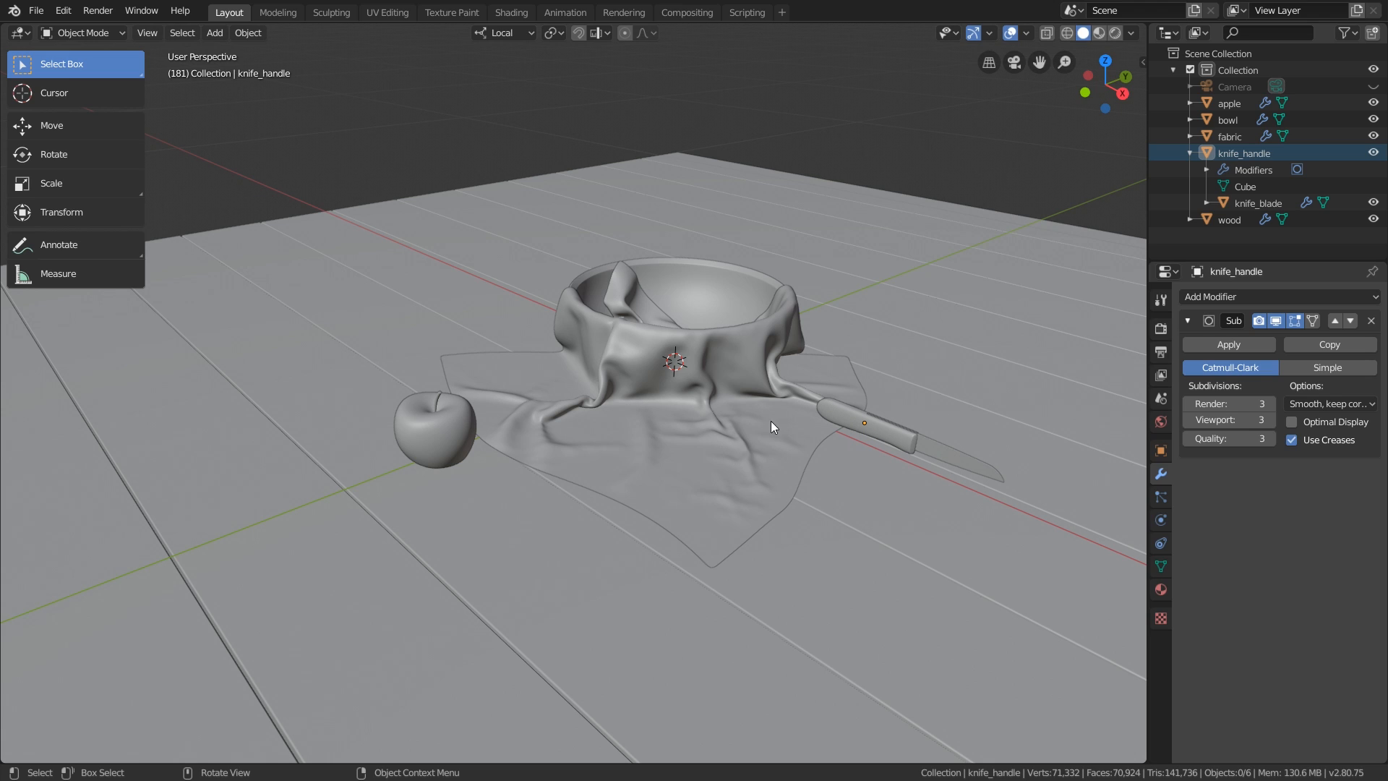
# Hide the fabric and the bowl so that the apple and knife remain on the wood
pyautogui.click(689, 350)
pyautogui.press('h')
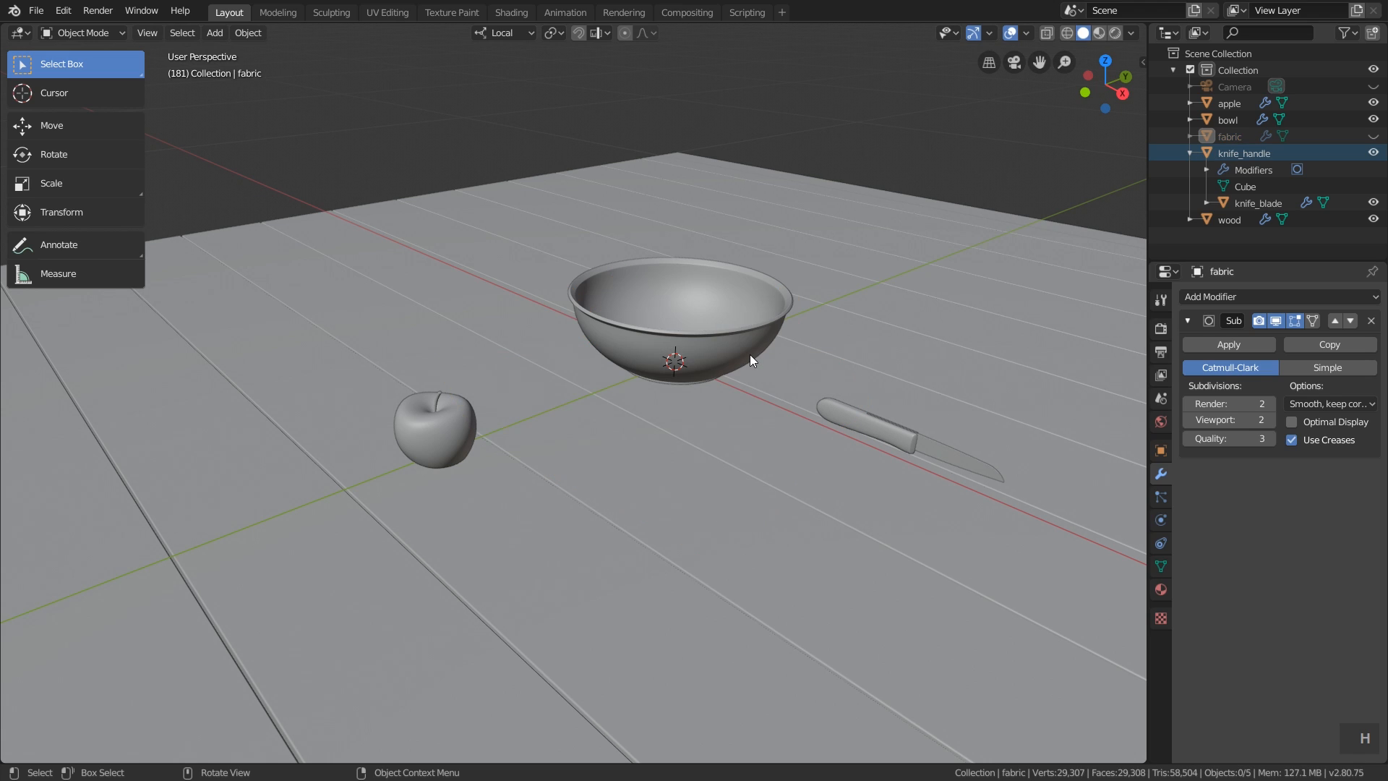
pyautogui.click(698, 336)
pyautogui.press('h')
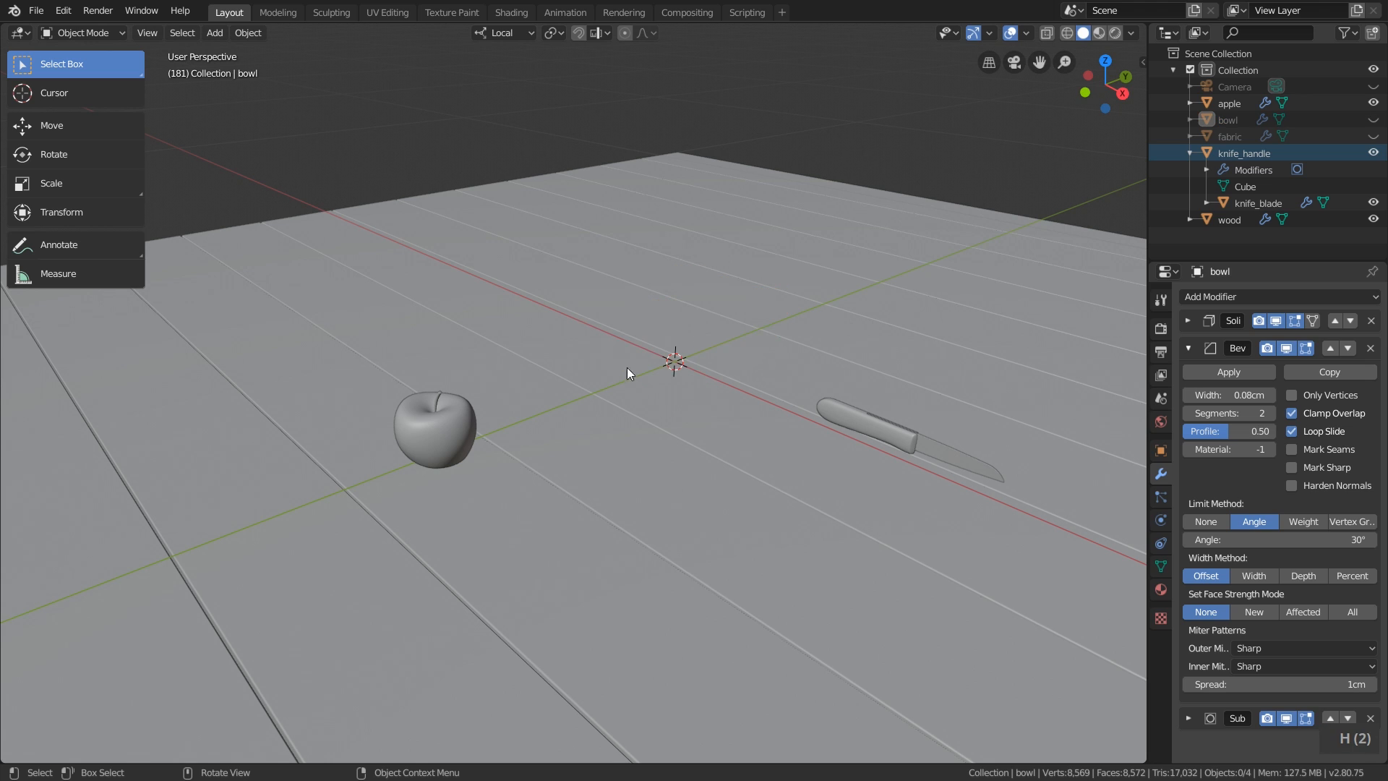
# Reset the apple's location to the world origin and raise it 2.94 cm along Z
pyautogui.click(449, 436)
pyautogui.hotkey('alt', 'g')
pyautogui.scroll(7, 449, 436)
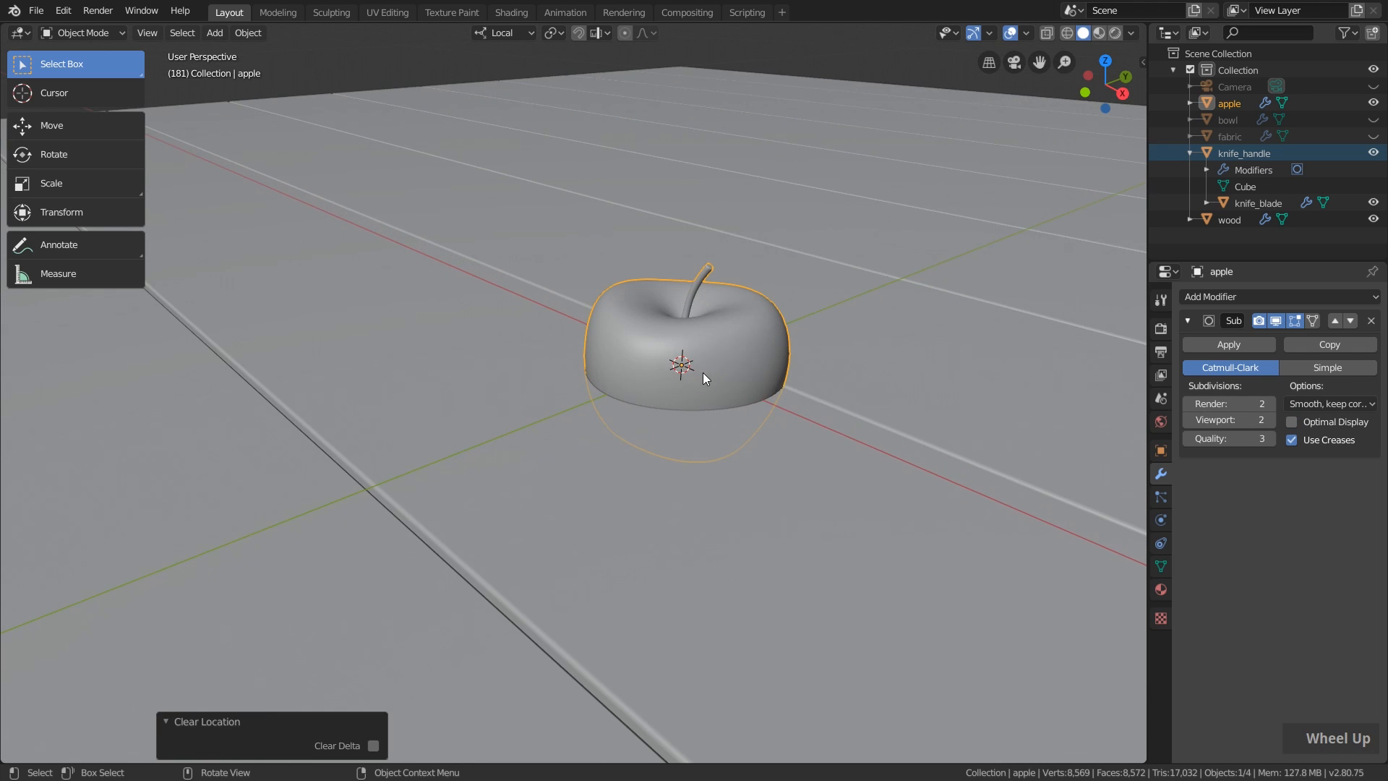
pyautogui.press('g')
pyautogui.press('z')
pyautogui.click(713, 267)
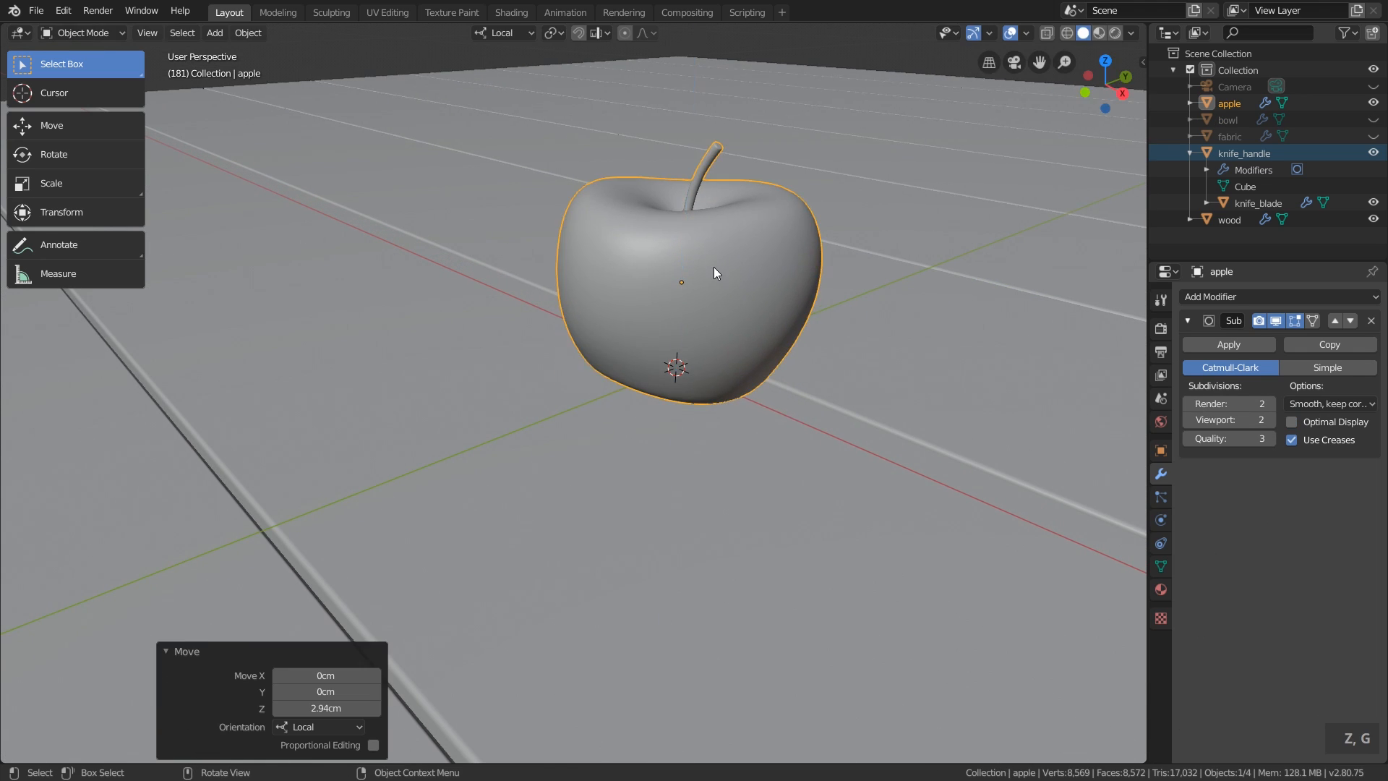
pyautogui.moveTo(714, 267); pyautogui.dragTo(696, 466, button='middle')
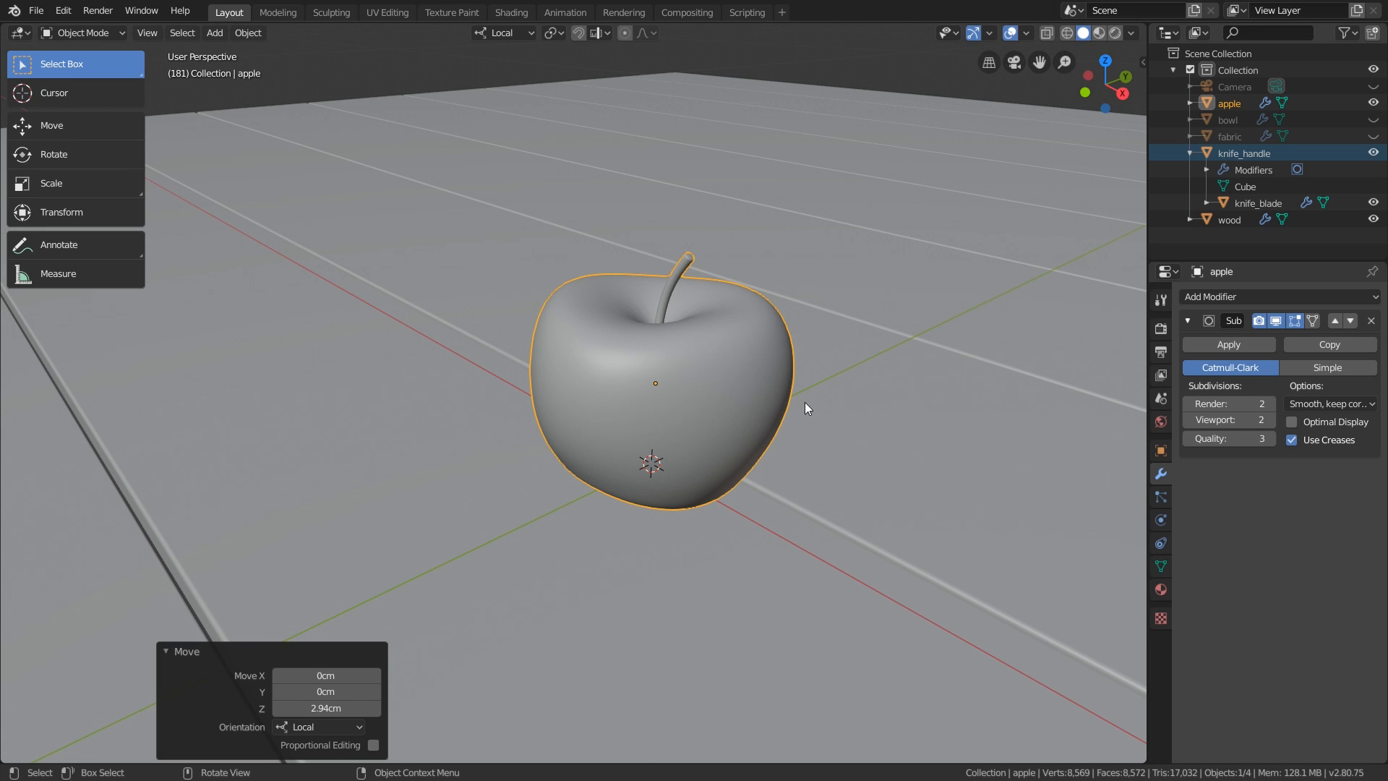
# Switch the viewport to LookDev shading and inspect the lighting on the apple from several sides
pyautogui.click(1099, 33)
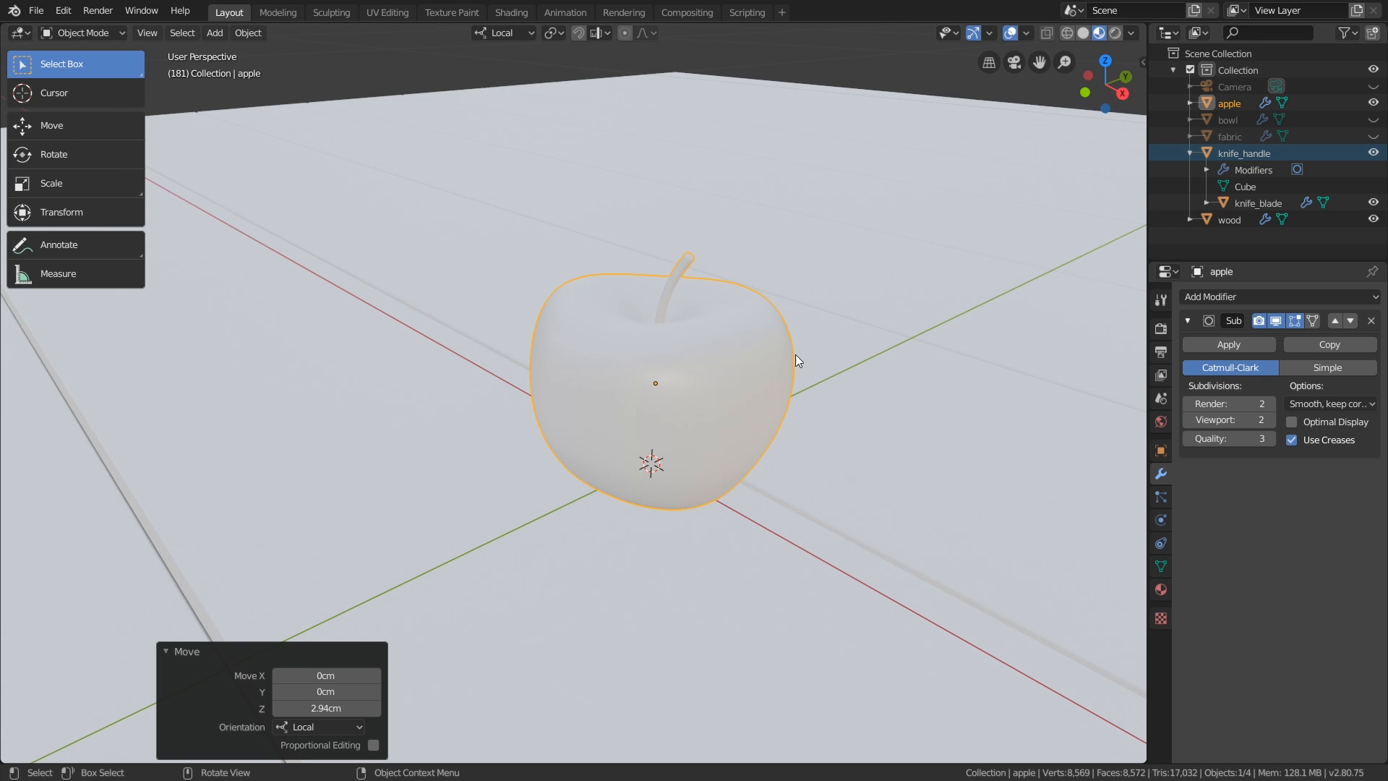
pyautogui.moveTo(1003, 175); pyautogui.dragTo(860, 322, button='middle')
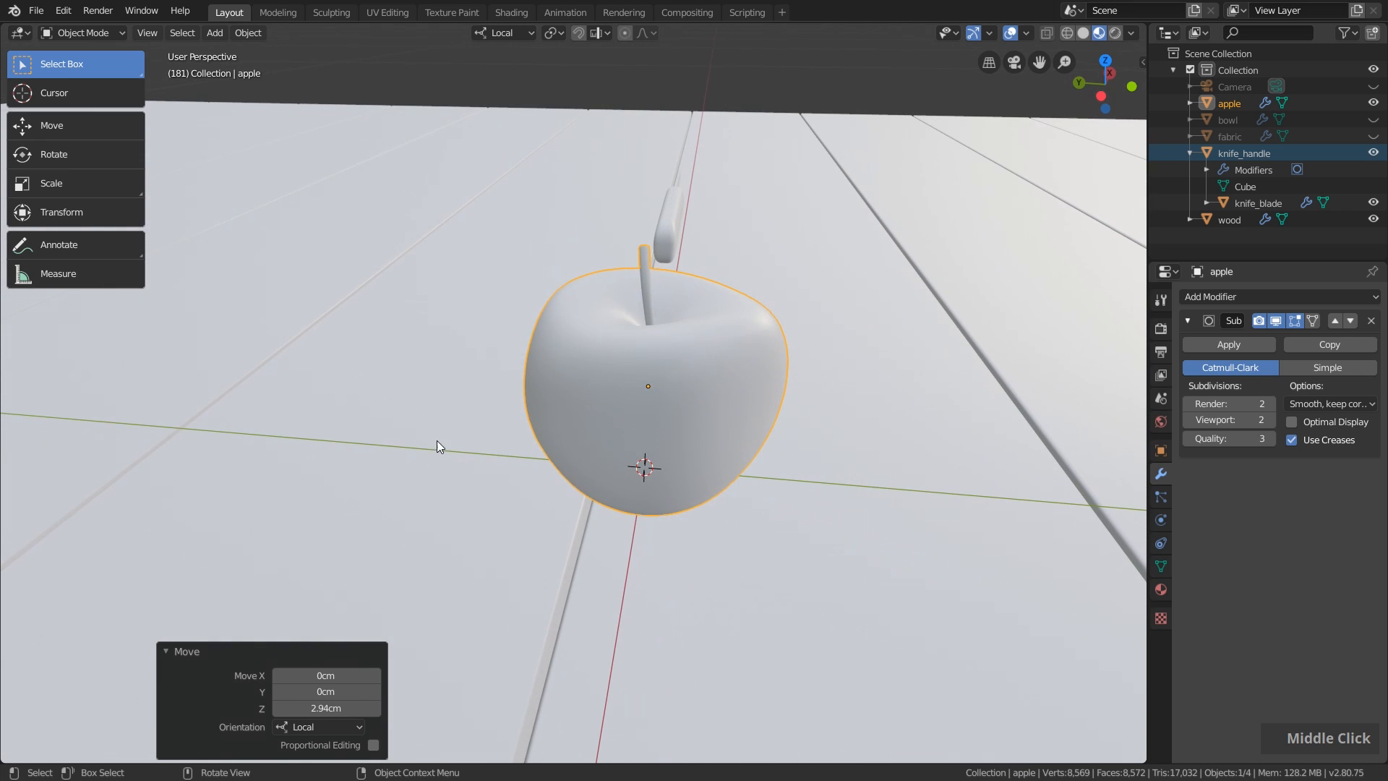
pyautogui.moveTo(570, 393); pyautogui.dragTo(651, 392, button='middle')
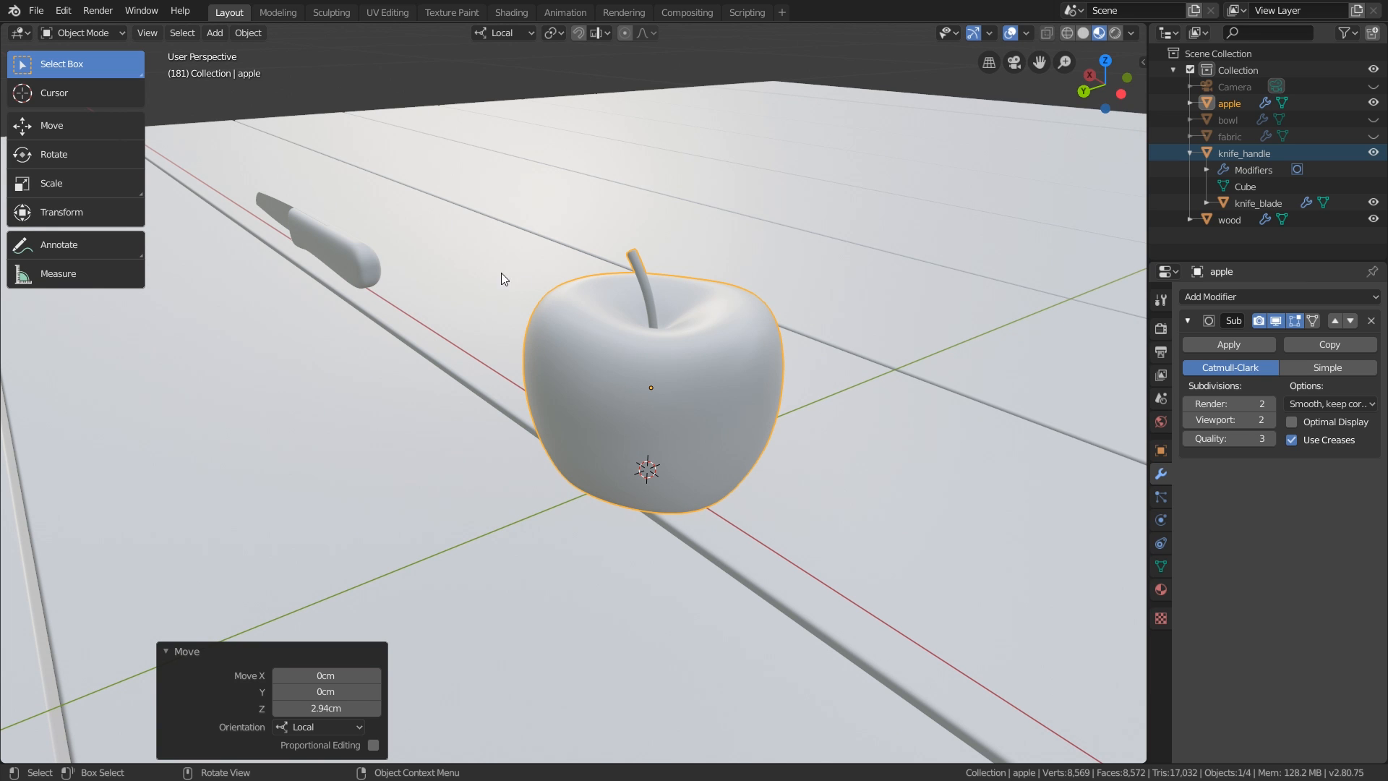
pyautogui.moveTo(723, 331); pyautogui.dragTo(645, 317, button='middle')
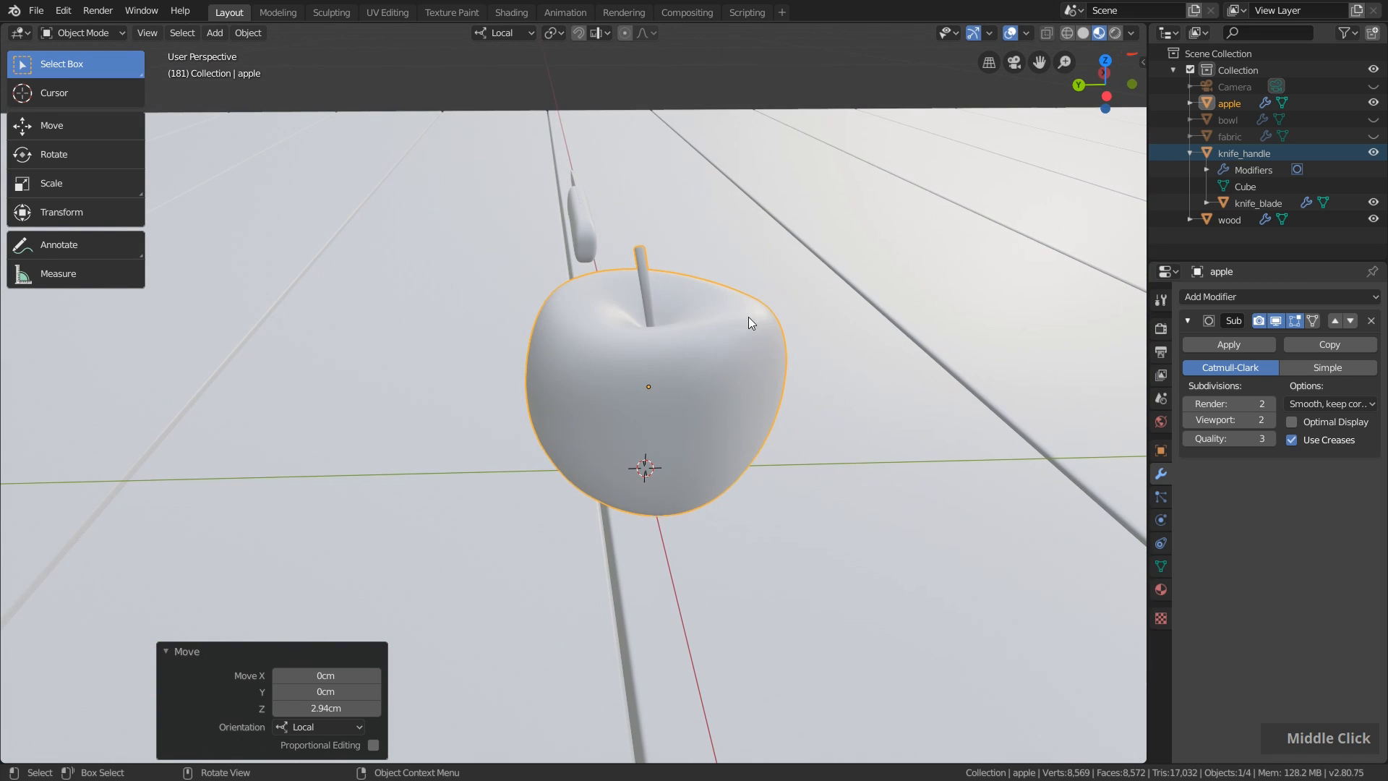
# Change the LookDev lighting to the sunny field environment and view the apple from a wider angle
pyautogui.click(1131, 33)
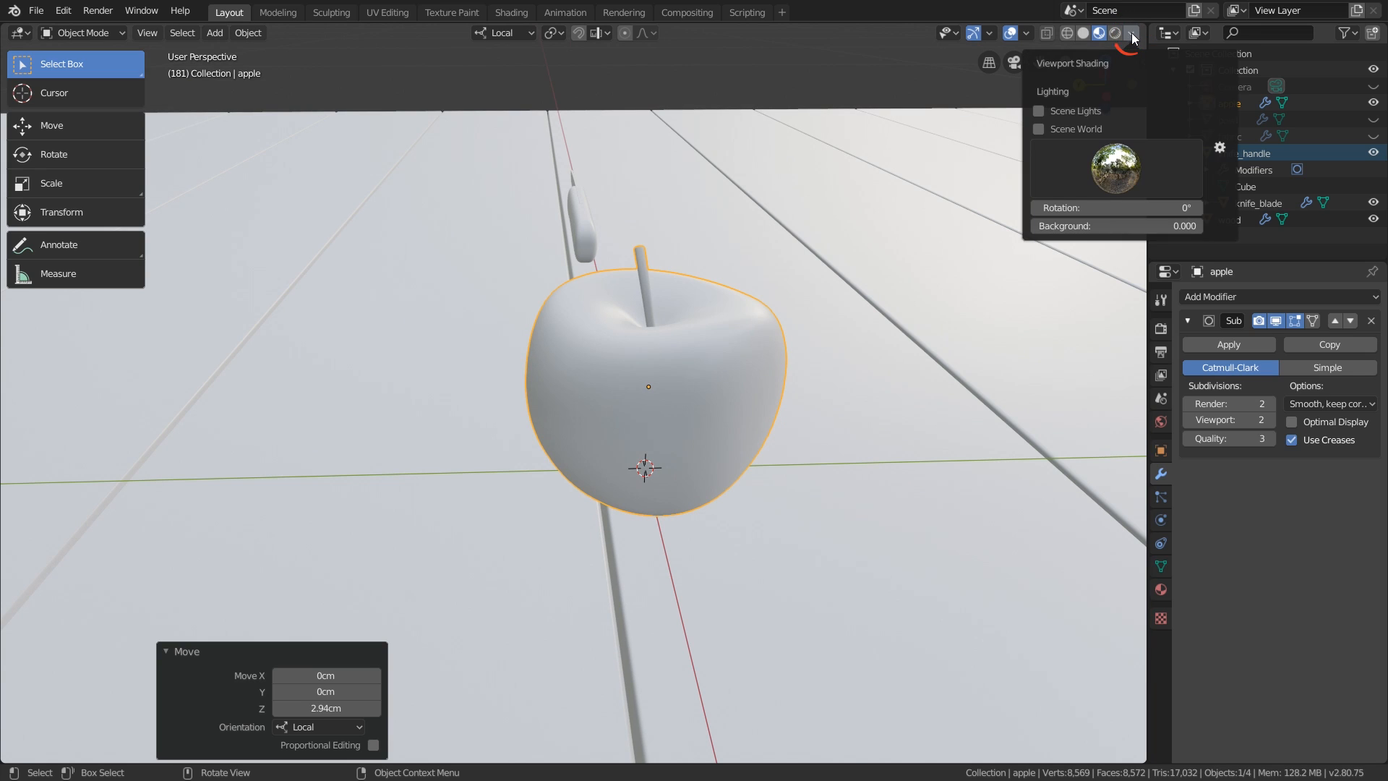
pyautogui.click(1111, 165)
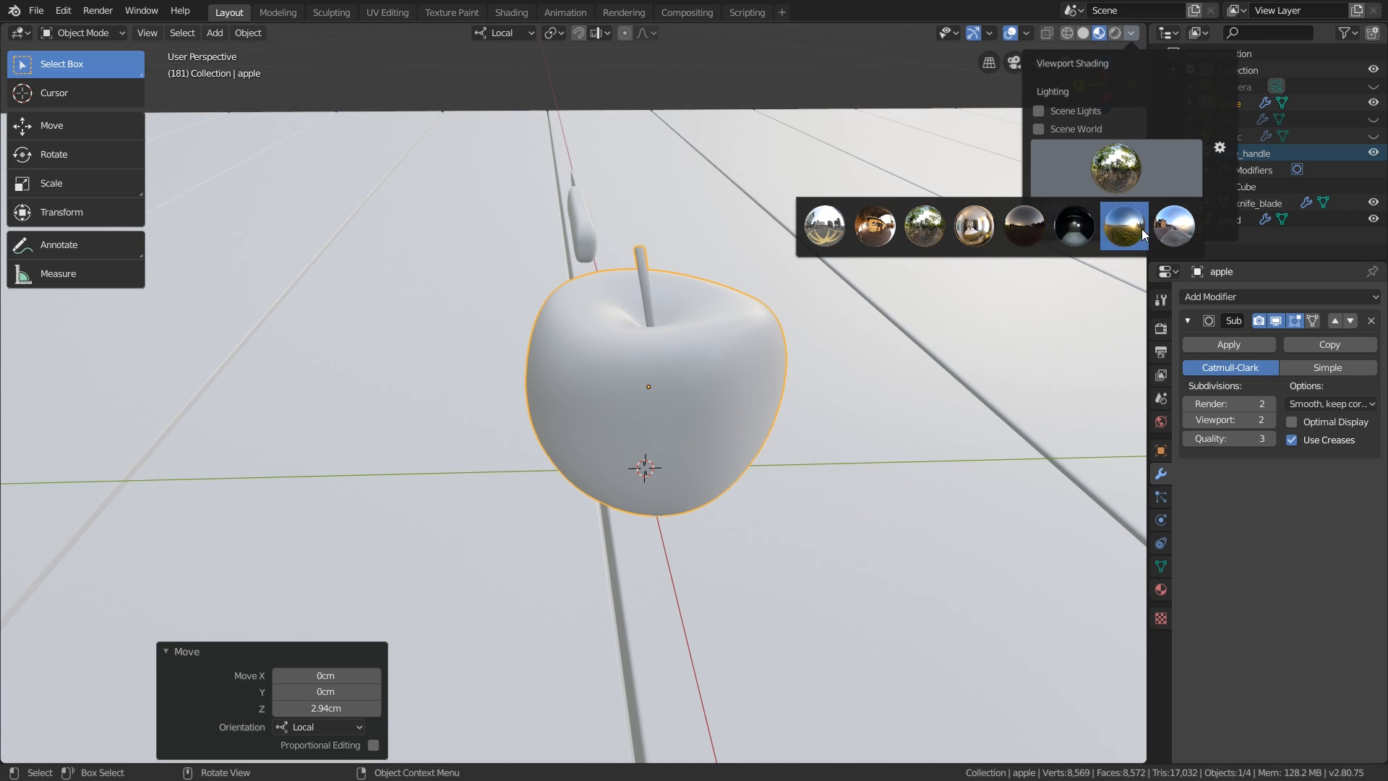
pyautogui.click(1165, 228)
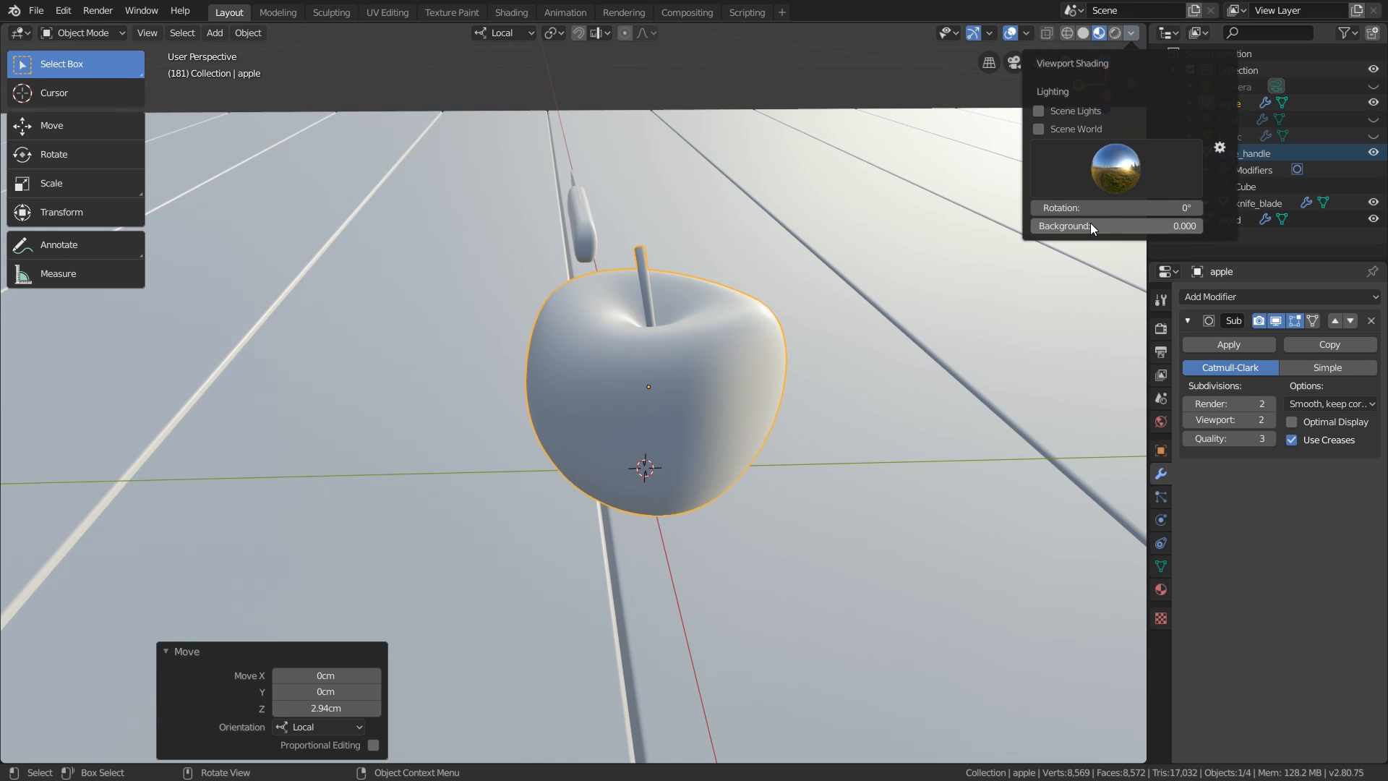
pyautogui.scroll(-3, 790, 244)
pyautogui.moveTo(563, 184); pyautogui.dragTo(542, 289, button='middle')
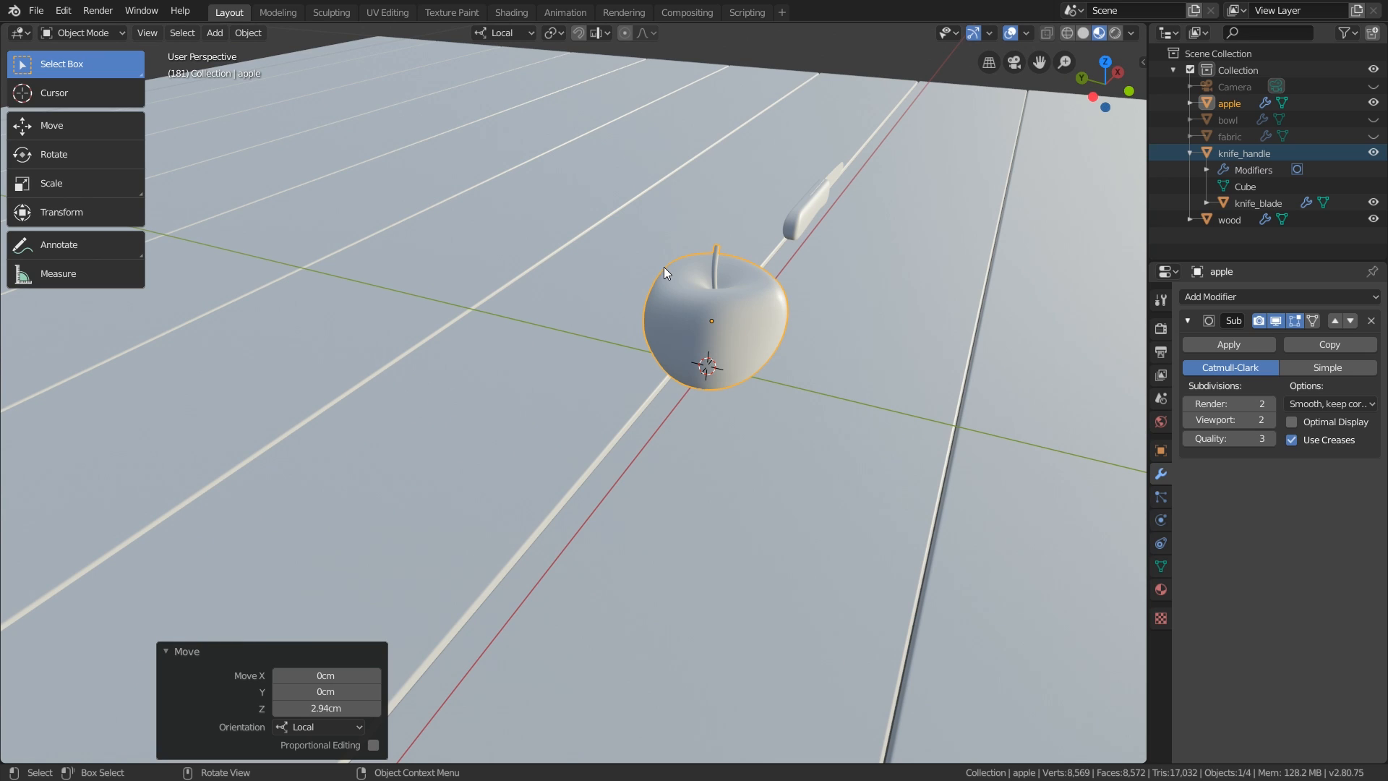
# Replace the sunny field lighting on the apple with the forest environment
pyautogui.click(1133, 33)
pyautogui.click(1112, 173)
pyautogui.click(1002, 225)
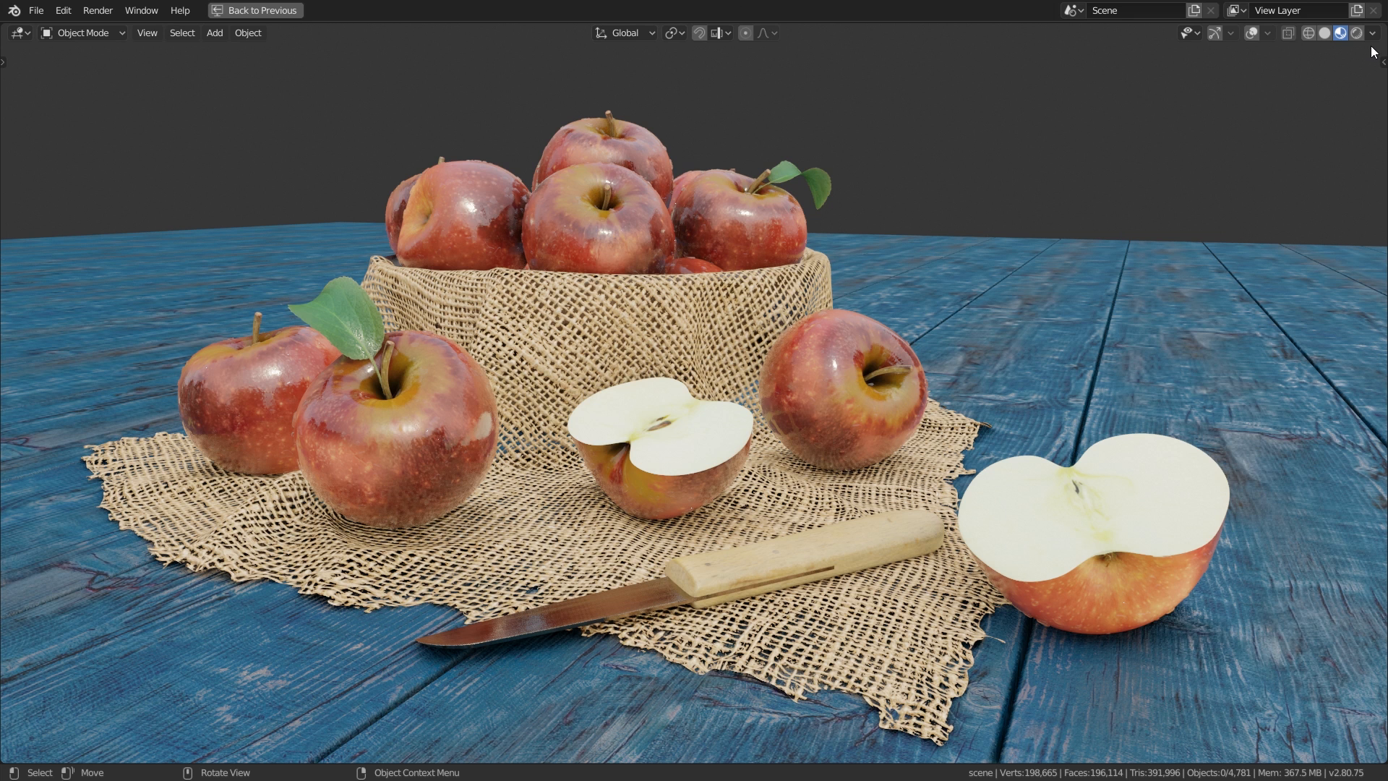
# Preview the fruit scene under the warm courtyard and the forest lighting environments
pyautogui.click(1373, 32)
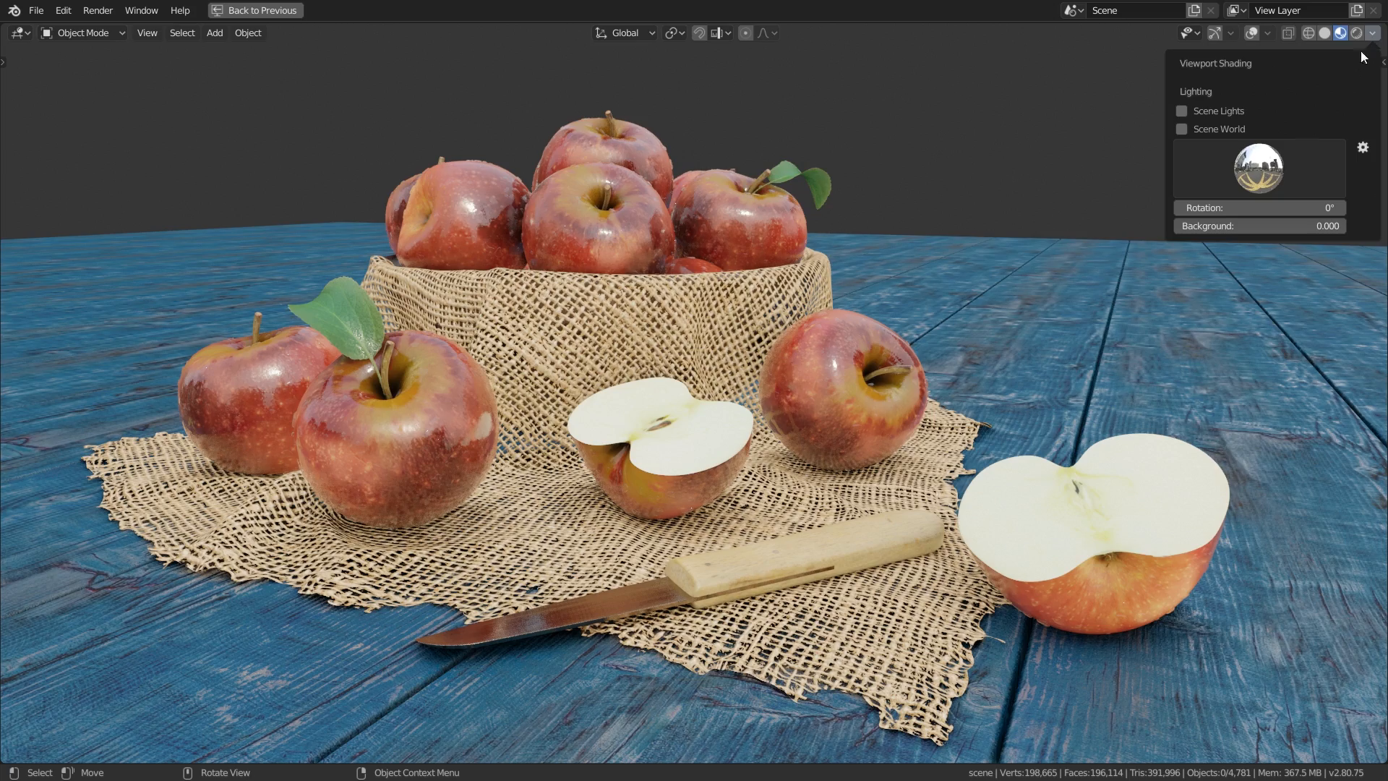
pyautogui.click(1285, 169)
pyautogui.click(1013, 221)
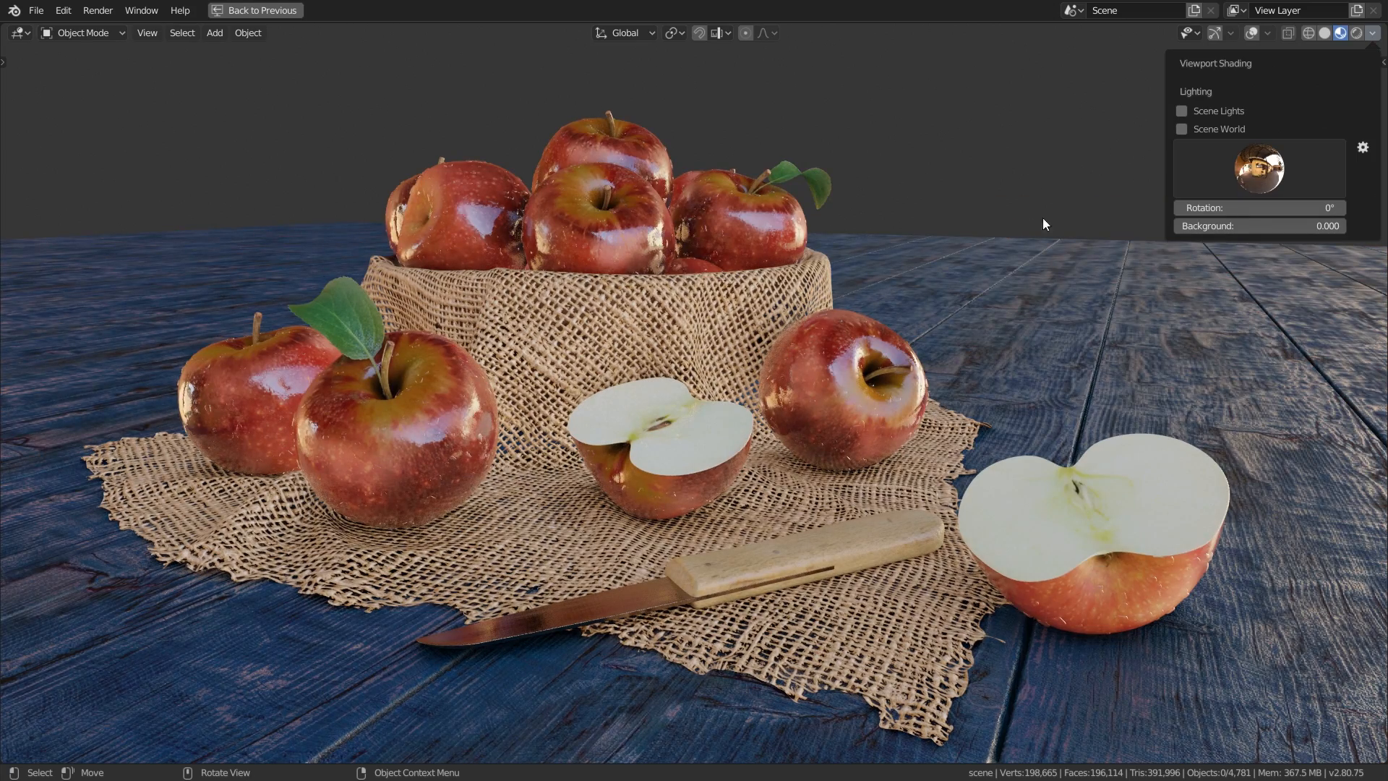
pyautogui.click(1221, 176)
pyautogui.click(1085, 227)
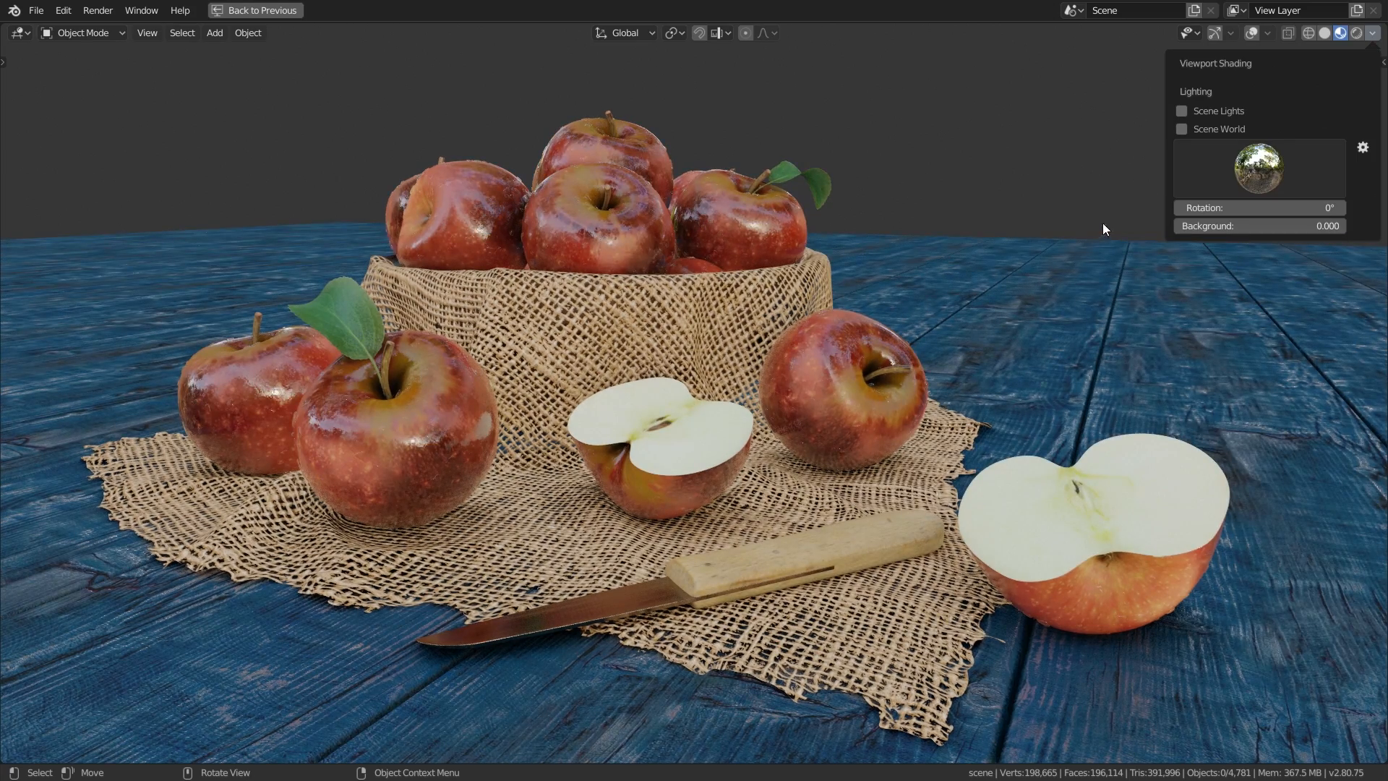
# Preview the fruit scene under the bright interior and the dusk lighting environments
pyautogui.click(1268, 165)
pyautogui.click(1130, 219)
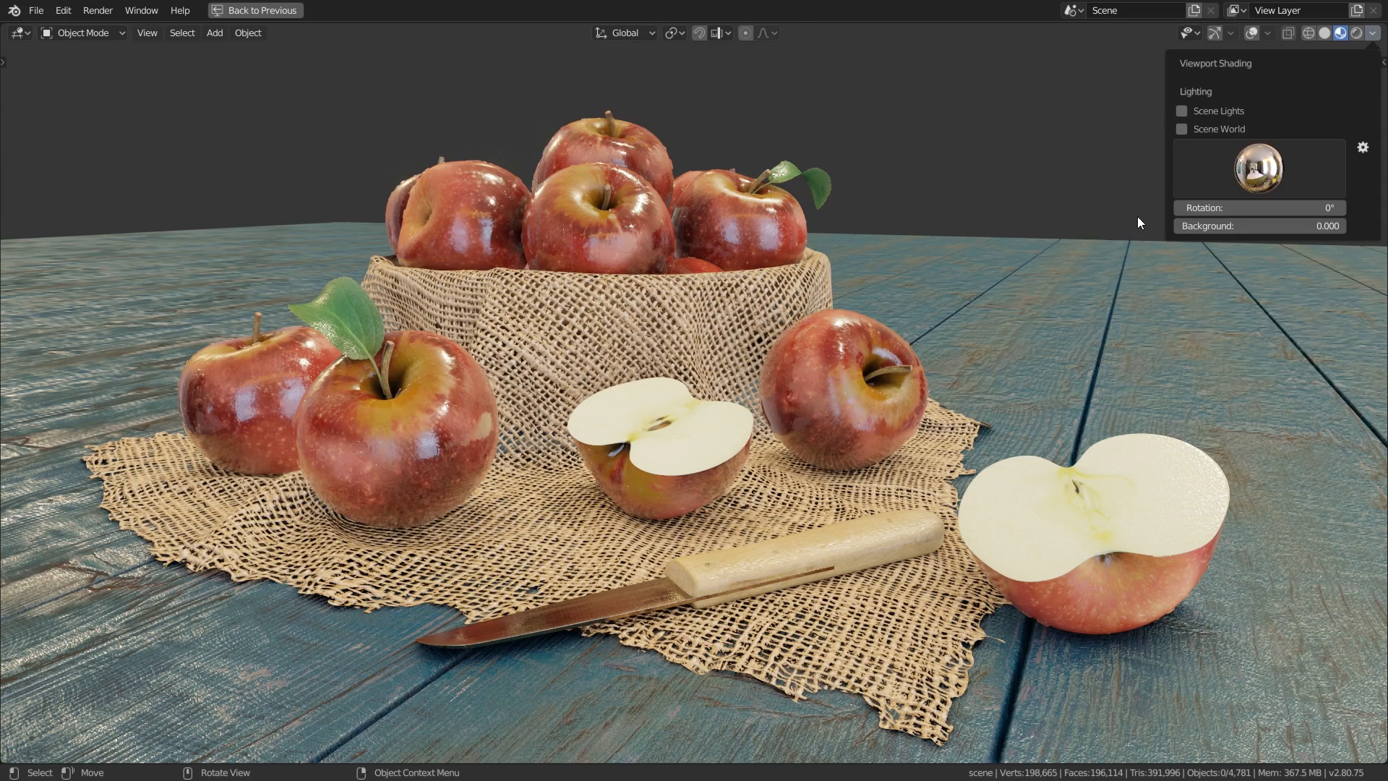
pyautogui.click(1235, 173)
pyautogui.click(1166, 219)
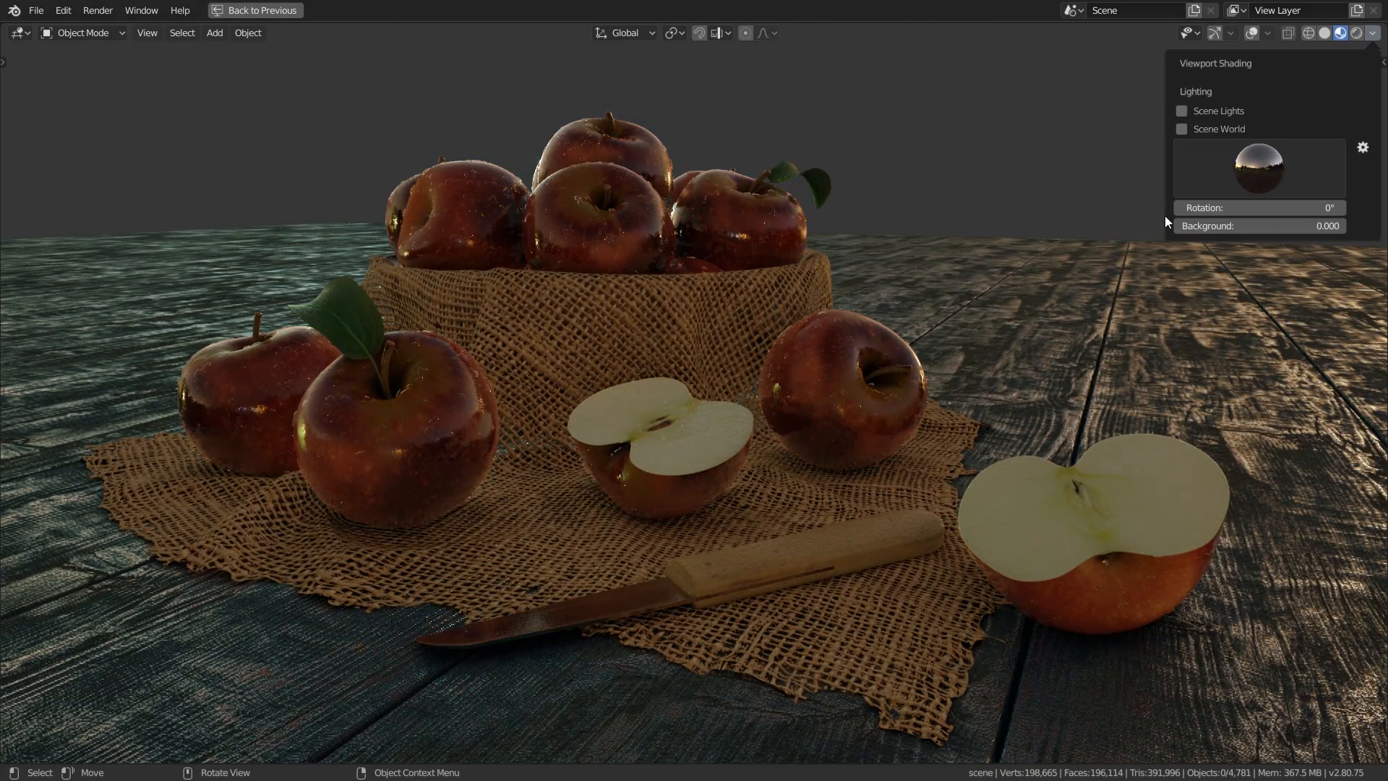
# Preview the fruit scene under the dark studio and the sunny field lighting environments
pyautogui.click(1238, 177)
pyautogui.click(1218, 218)
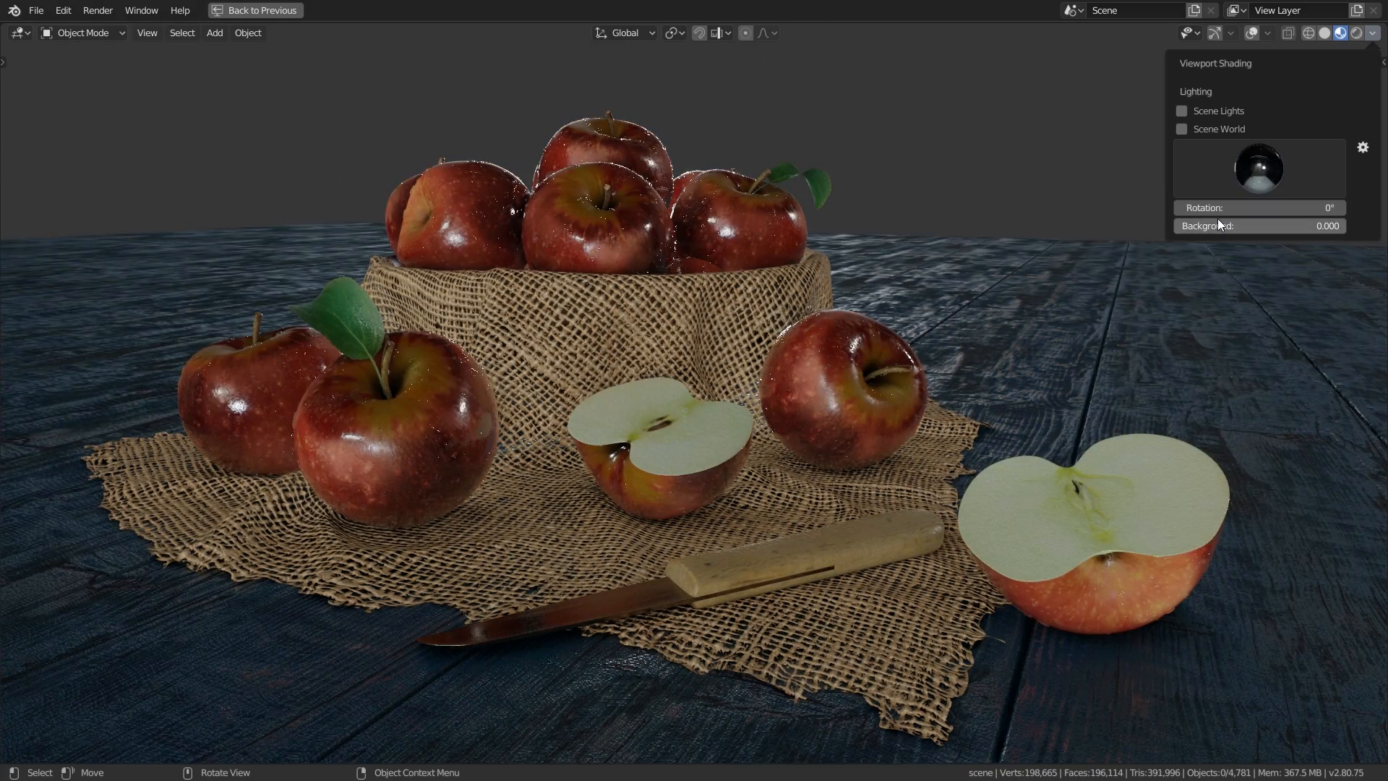
pyautogui.click(1249, 168)
pyautogui.click(1260, 220)
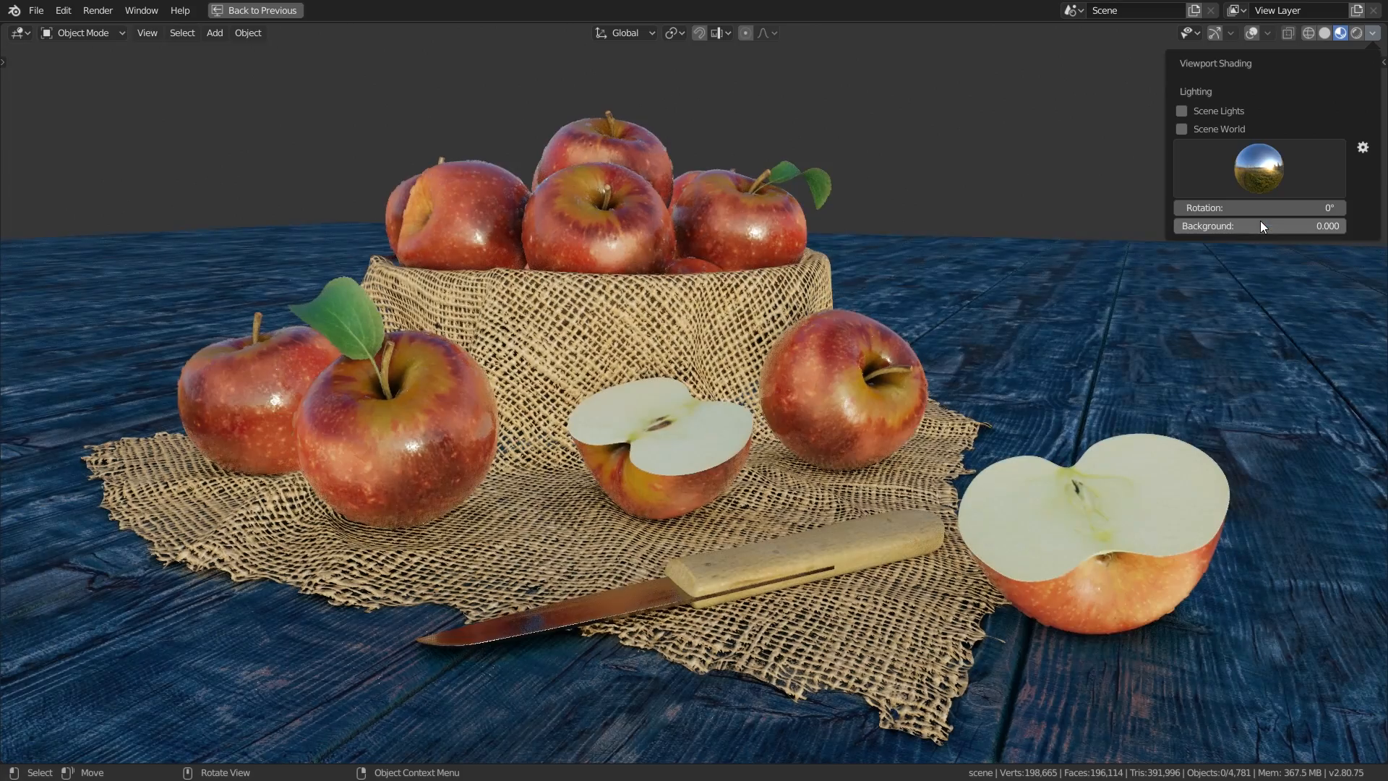
# Light the fruit scene with the blue-sky street environment, ending with the dusk one
pyautogui.click(1264, 167)
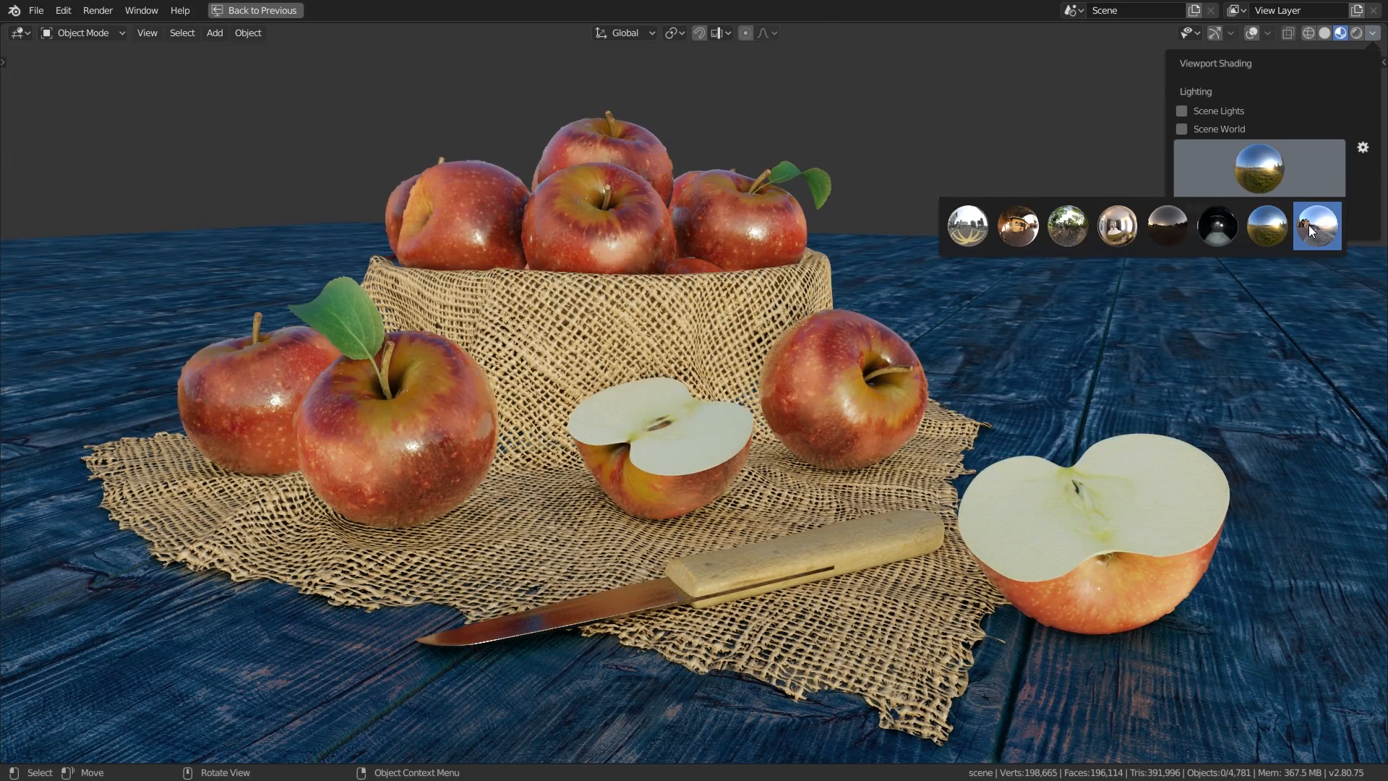
pyautogui.click(1309, 225)
pyautogui.click(1267, 171)
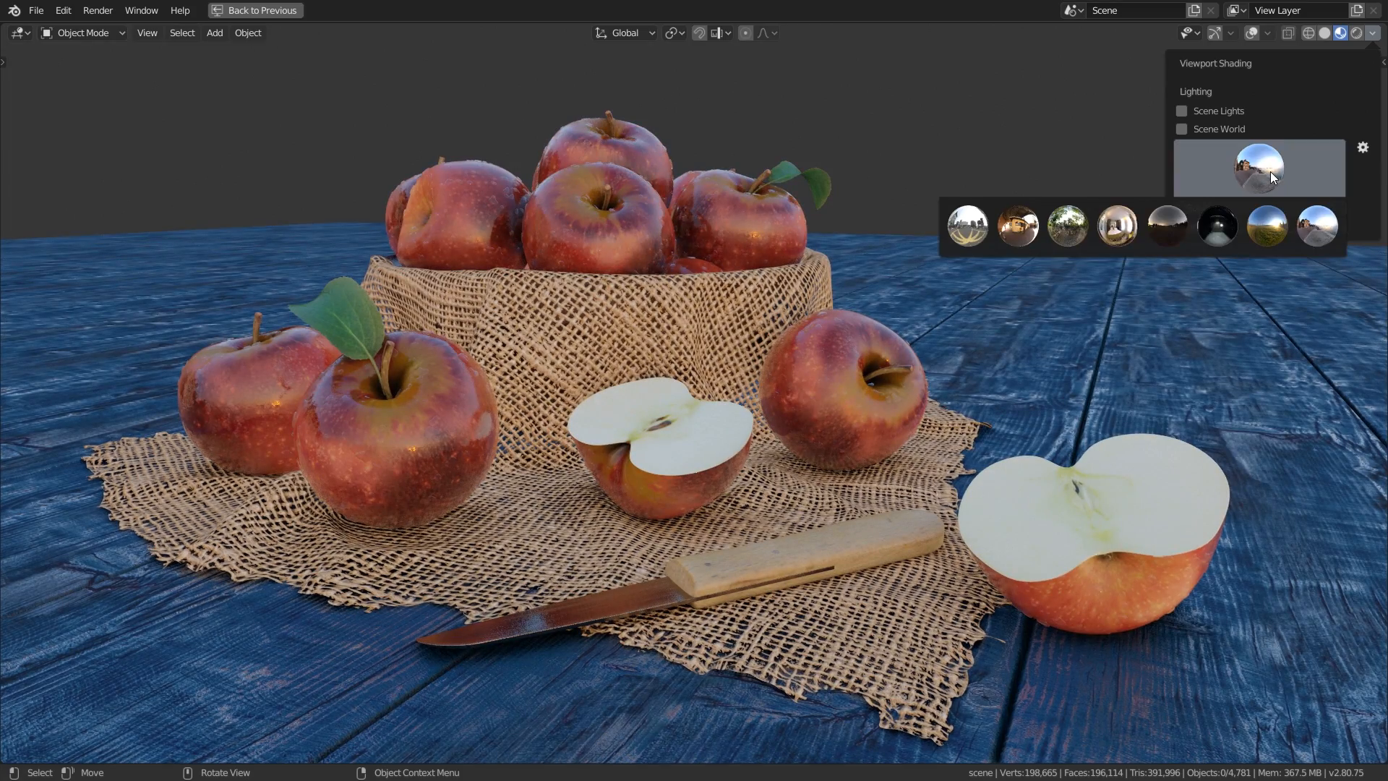
pyautogui.click(1176, 220)
pyautogui.moveTo(652, 260); pyautogui.dragTo(714, 269, button='middle')
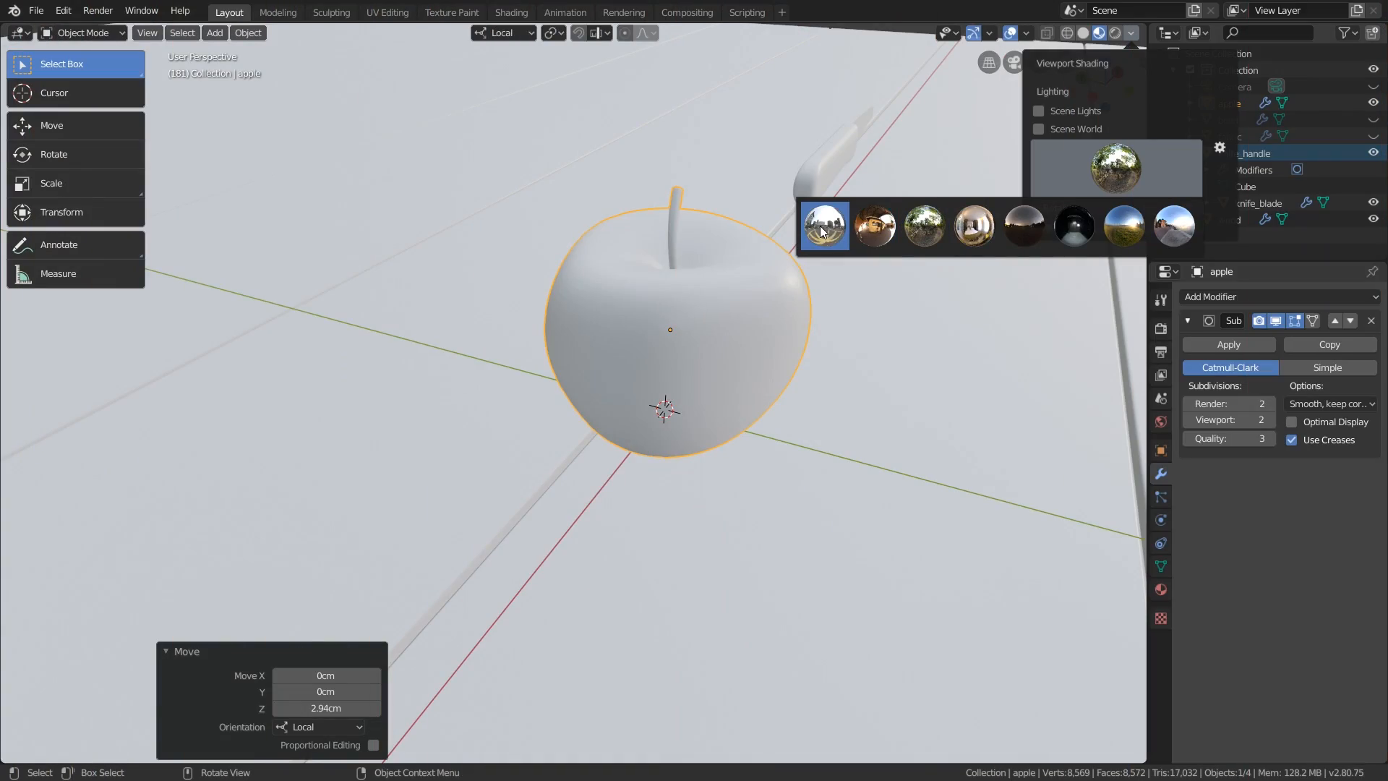
# Light the fruit scene with the city environment and view the apple from a lower side angle
pyautogui.click(807, 230)
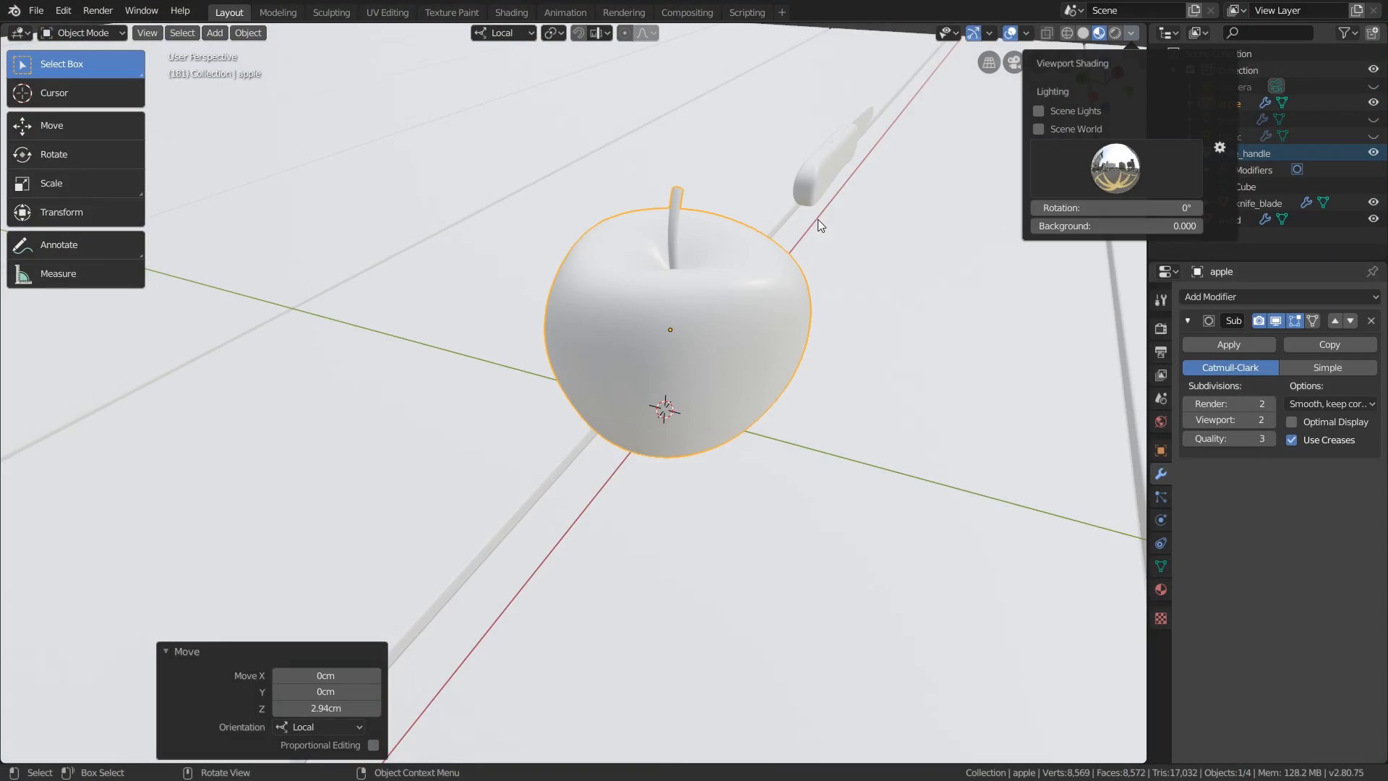
pyautogui.moveTo(818, 219)
pyautogui.mouseDown(button='middle')
pyautogui.moveTo(771, 266)
pyautogui.moveTo(725, 248)
pyautogui.mouseUp(button='middle')
pyautogui.scroll(-1, 735, 239)
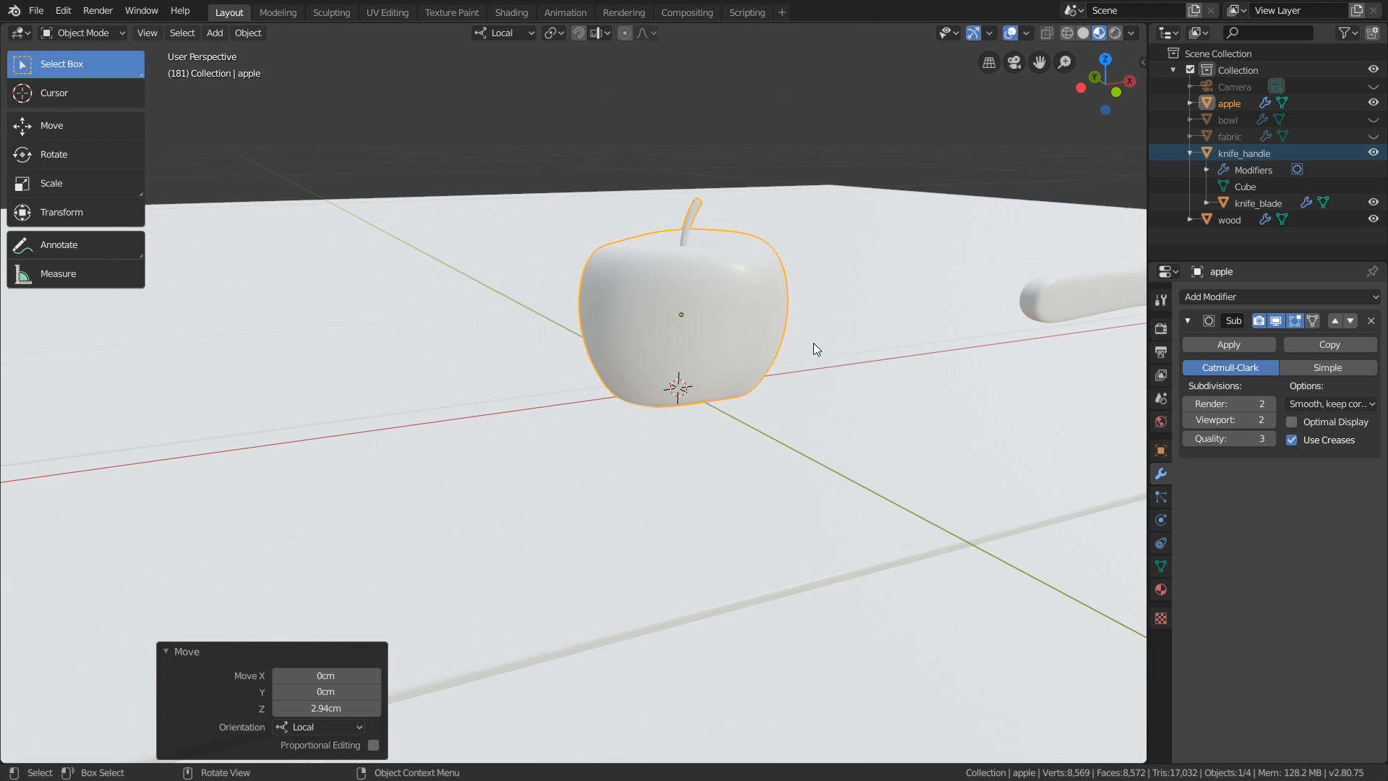
# Create a new material for the apple, name it "apple", and enlarge the area showing its properties
pyautogui.click(1161, 590)
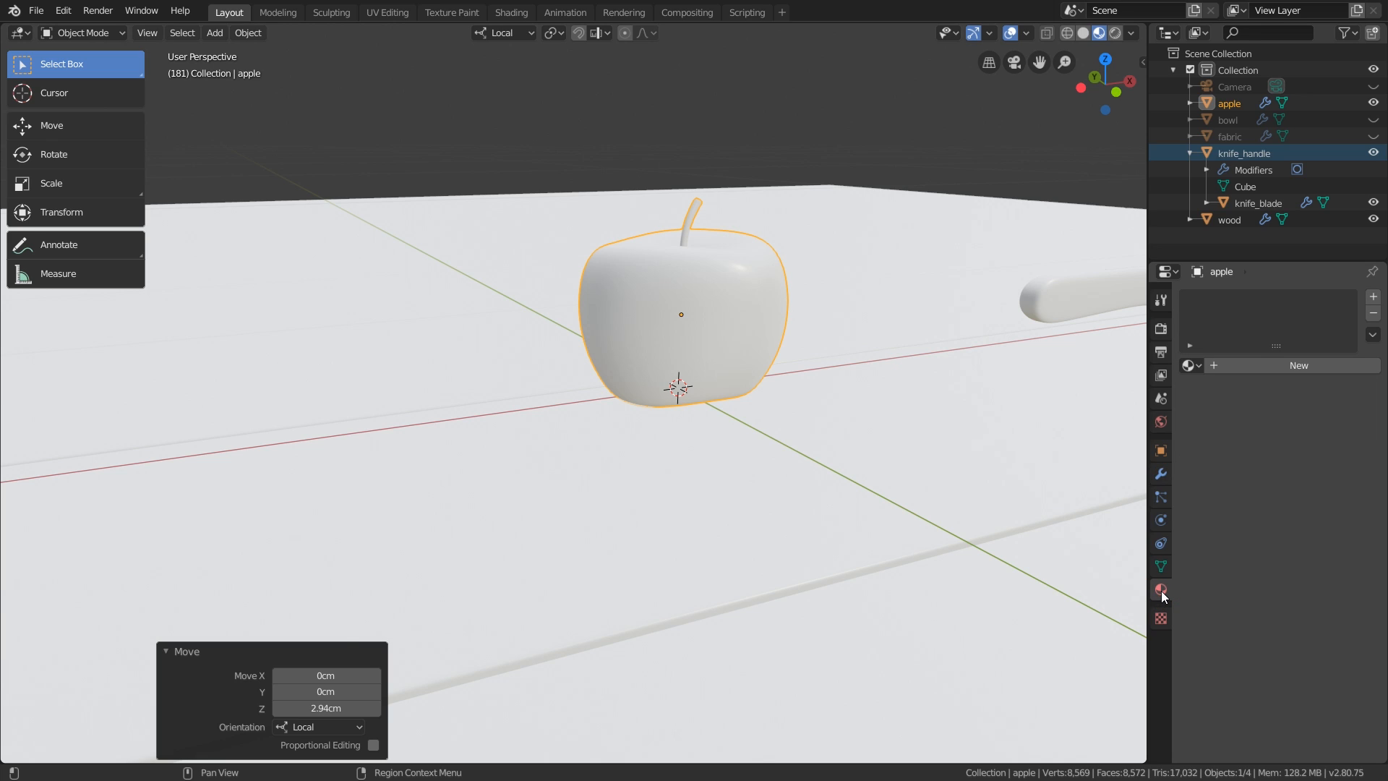
pyautogui.click(1291, 367)
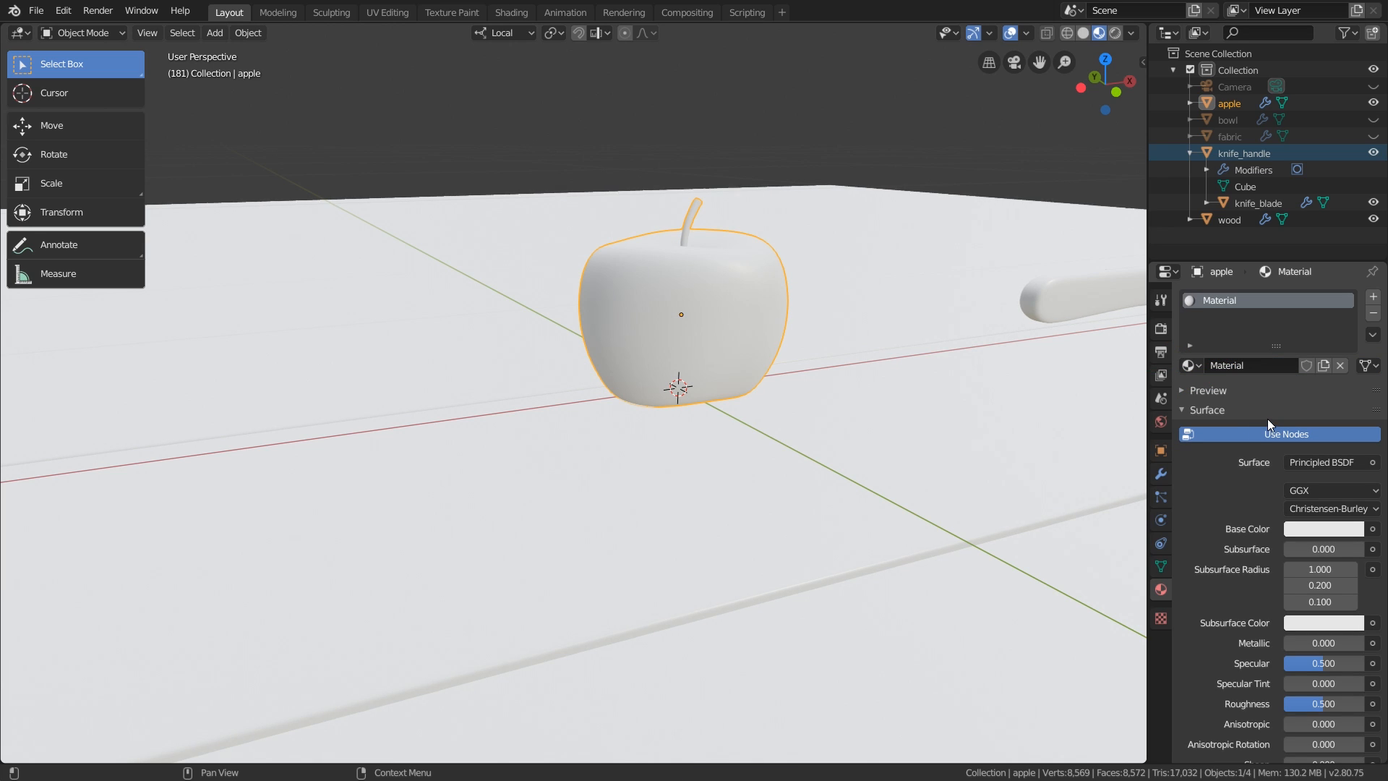
pyautogui.click(1248, 365)
pyautogui.write('apple')
pyautogui.press('Return')
pyautogui.moveTo(1219, 261); pyautogui.dragTo(1220, 171)
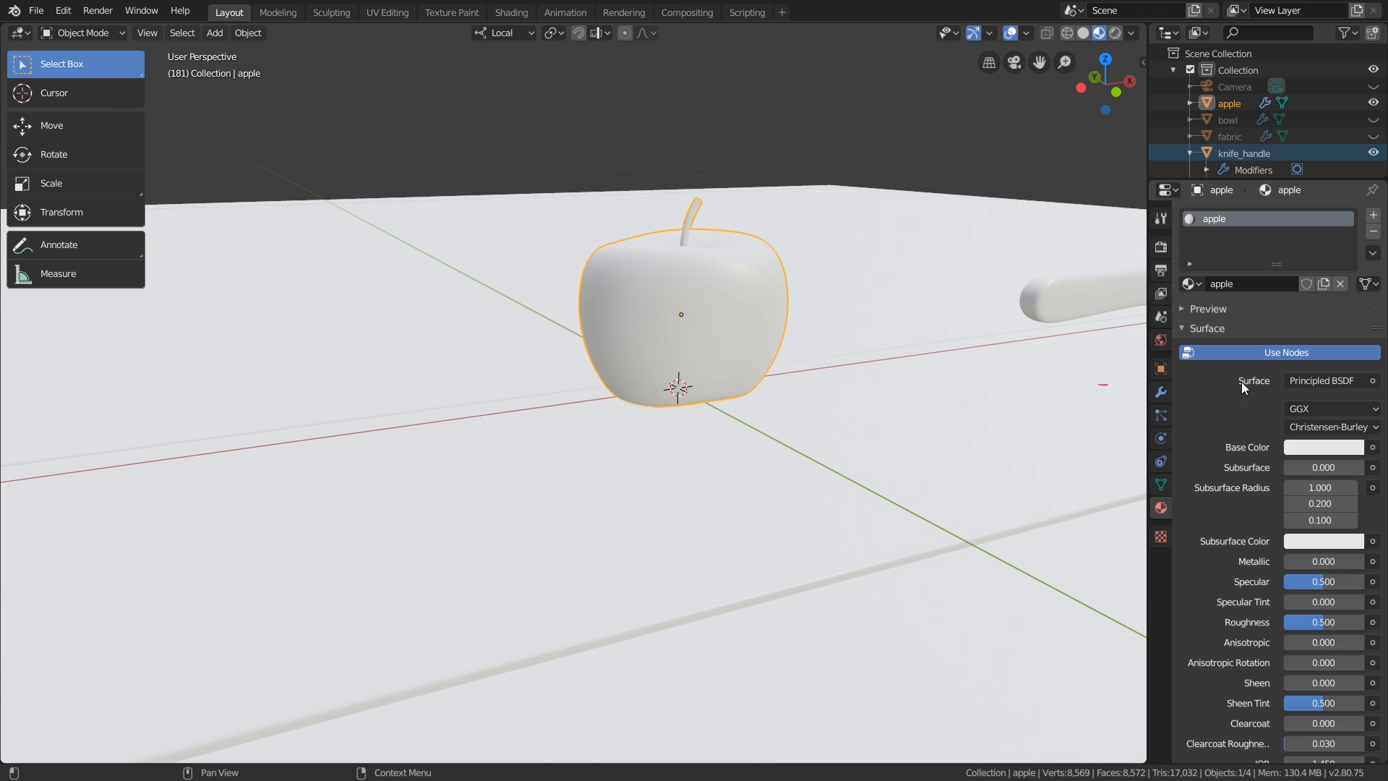
# Set the apple material's Base Color to a slightly darkened orange-red with hue 0.021 and saturation 0.715
pyautogui.click(1326, 382)
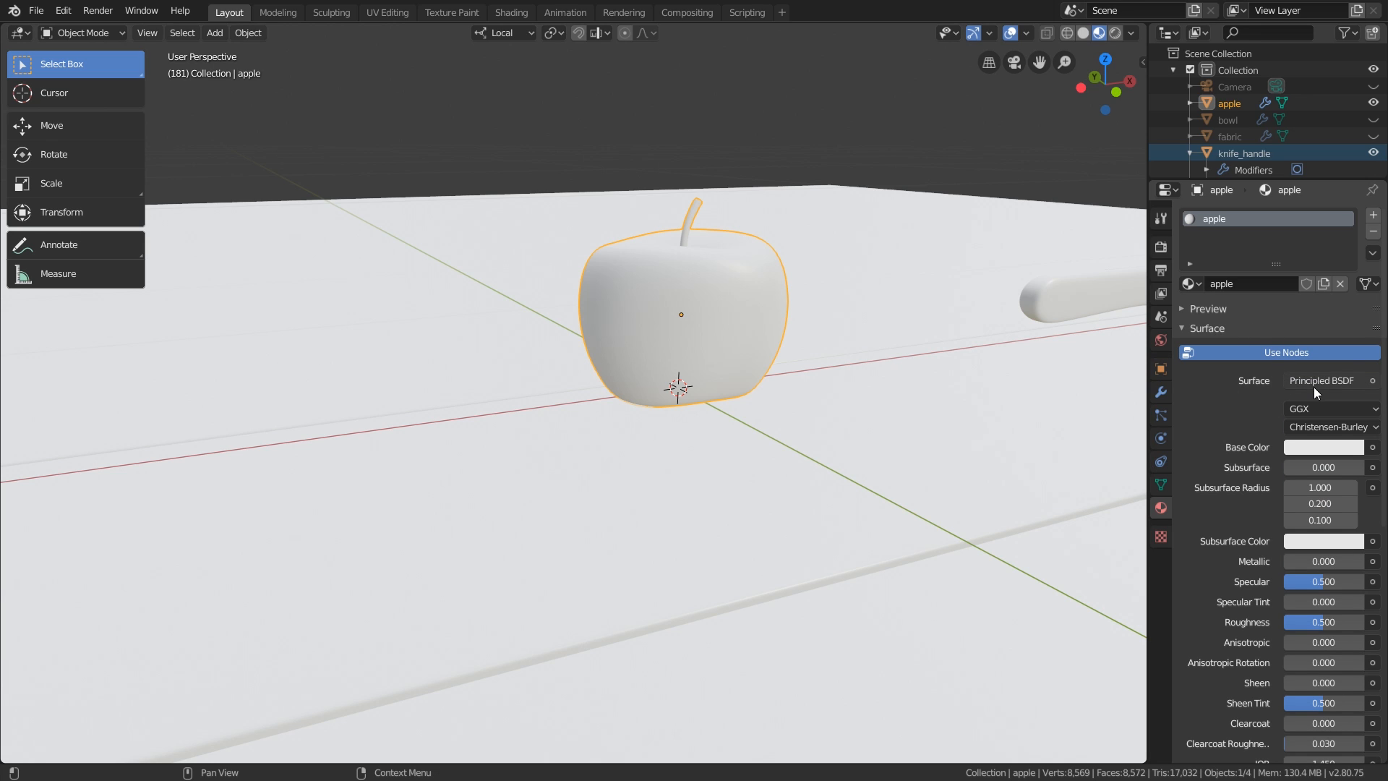
pyautogui.scroll(-4, 1238, 385)
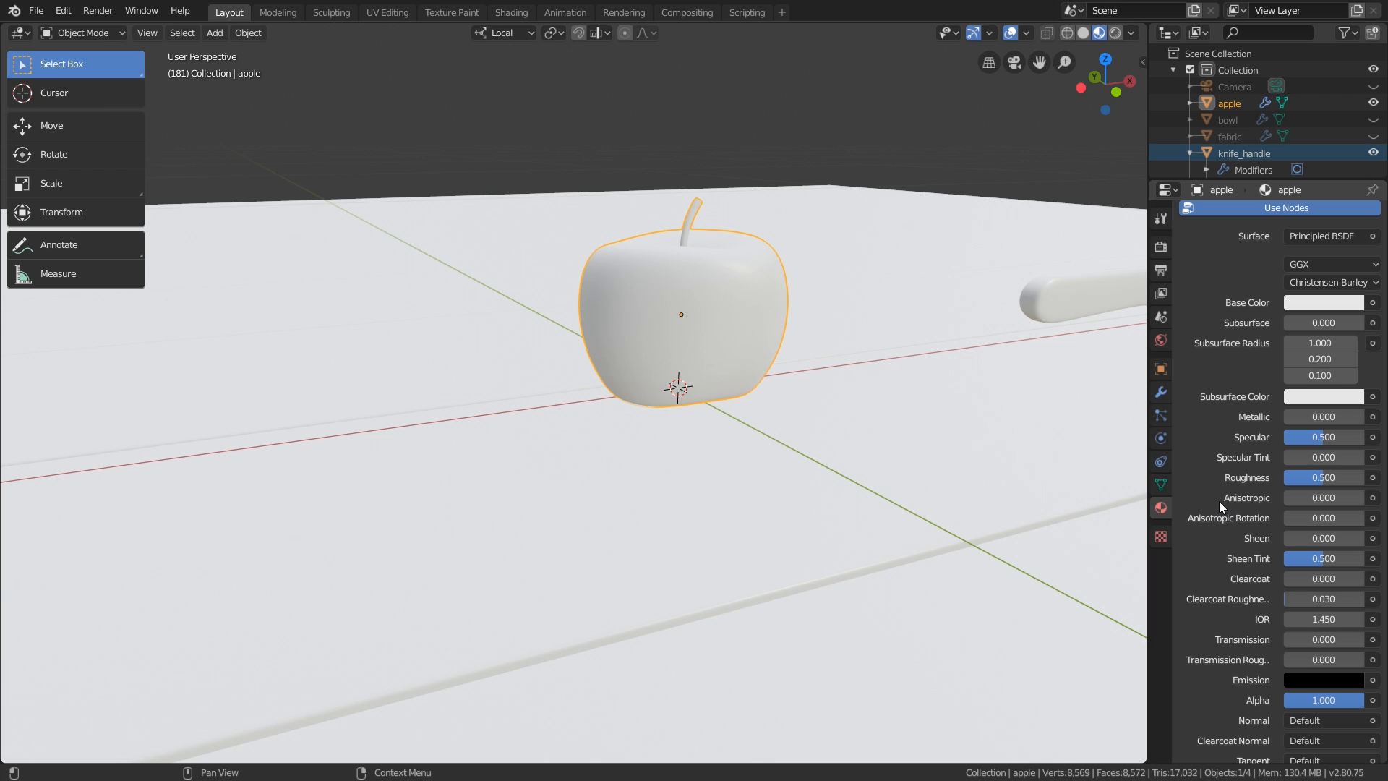
pyautogui.scroll(2, 674, 254)
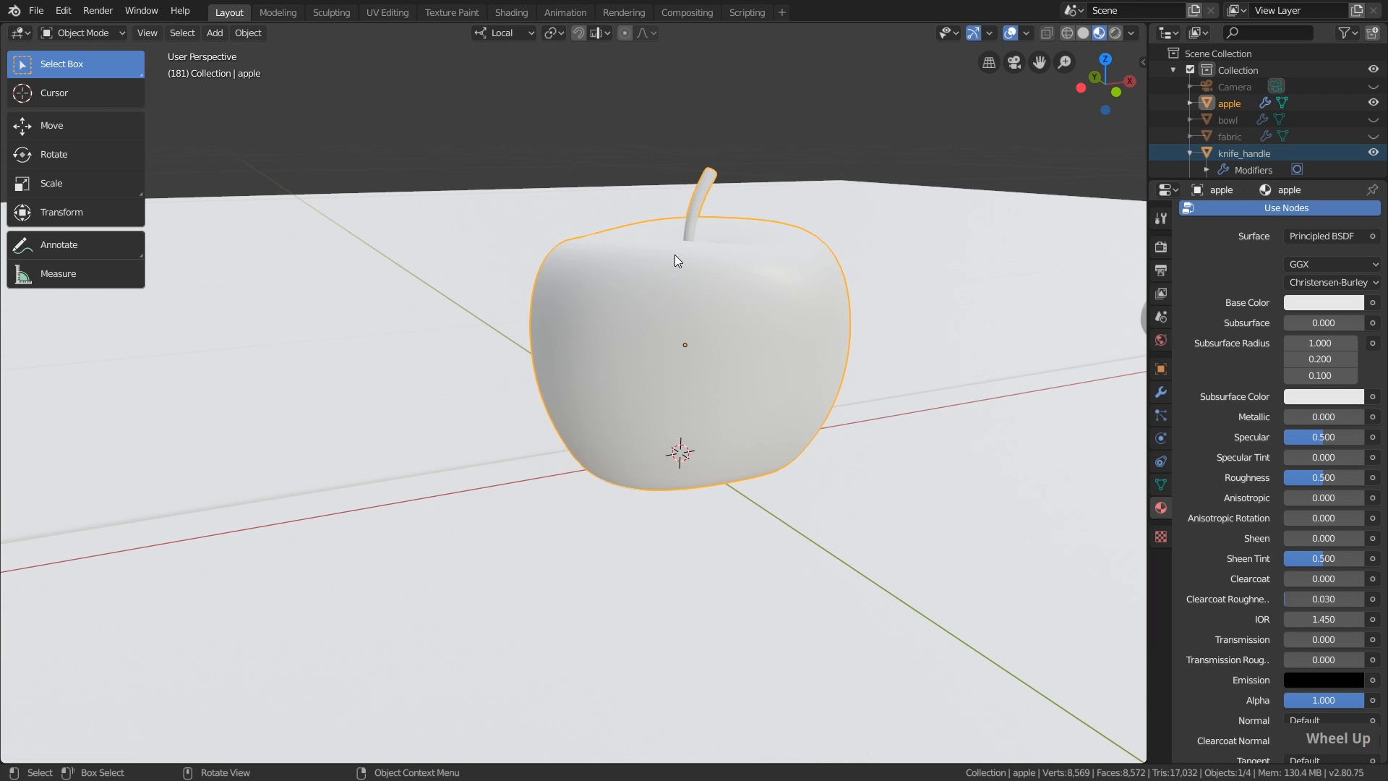
pyautogui.click(1316, 302)
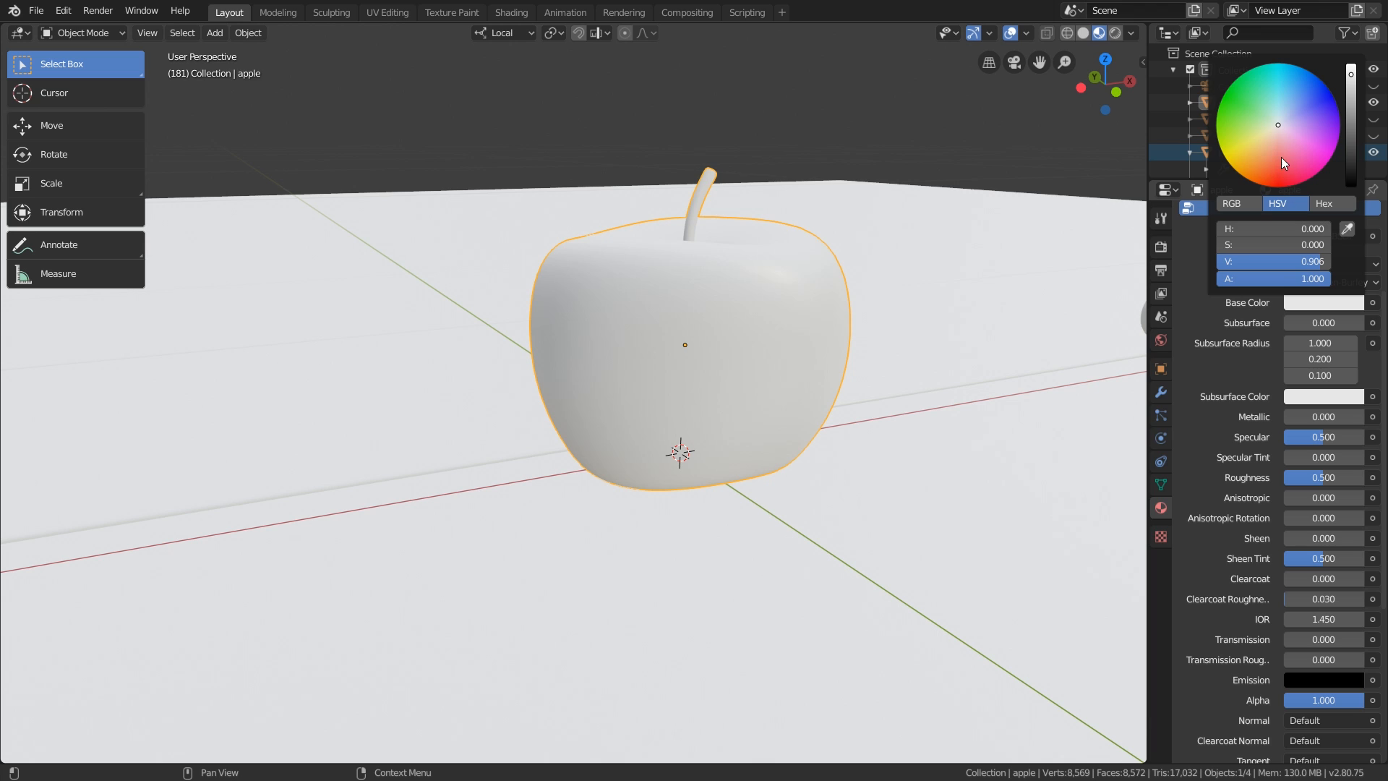
pyautogui.moveTo(1281, 158)
pyautogui.mouseDown()
pyautogui.moveTo(1284, 179)
pyautogui.moveTo(1217, 114)
pyautogui.moveTo(1333, 95)
pyautogui.moveTo(1272, 169)
pyautogui.mouseUp()
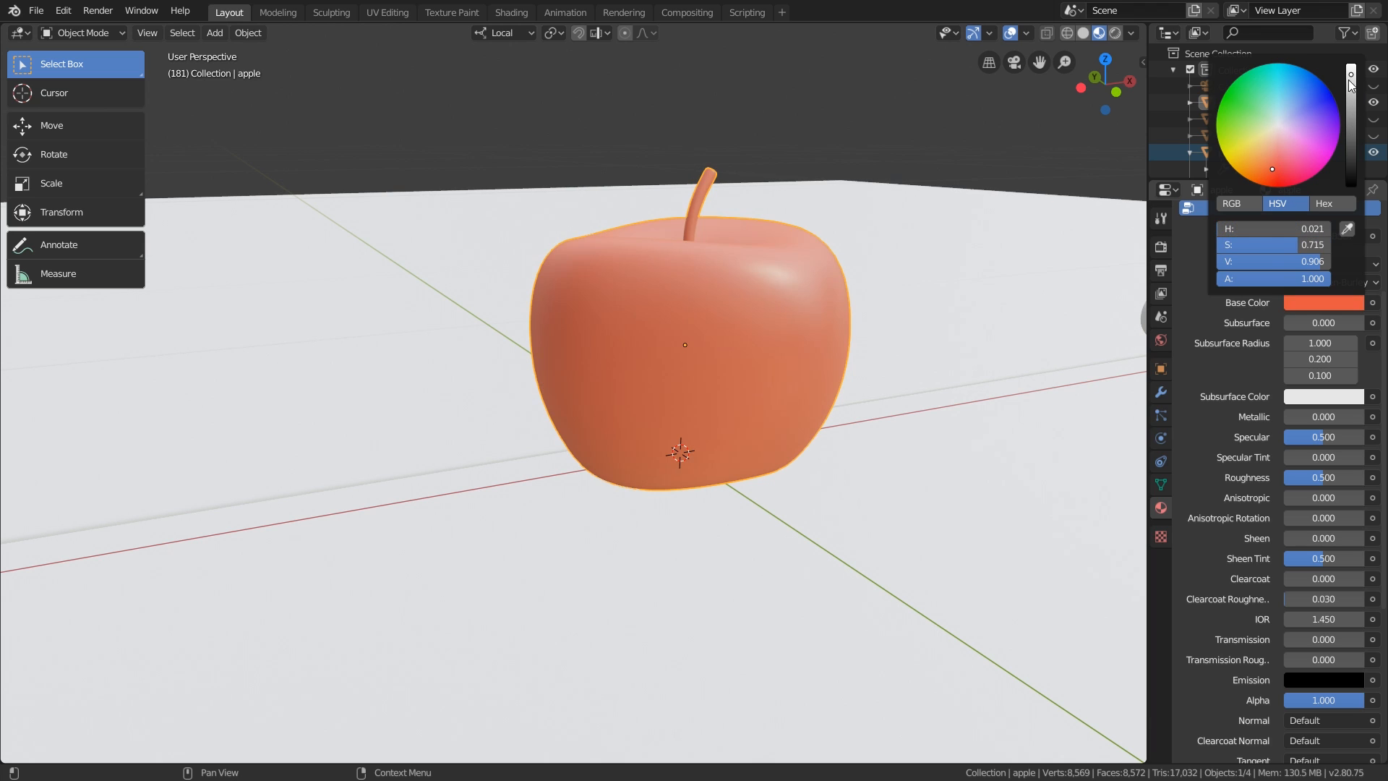
pyautogui.moveTo(1351, 77)
pyautogui.mouseDown()
pyautogui.moveTo(1352, 187)
pyautogui.moveTo(1352, 81)
pyautogui.moveTo(1351, 95)
pyautogui.mouseUp()
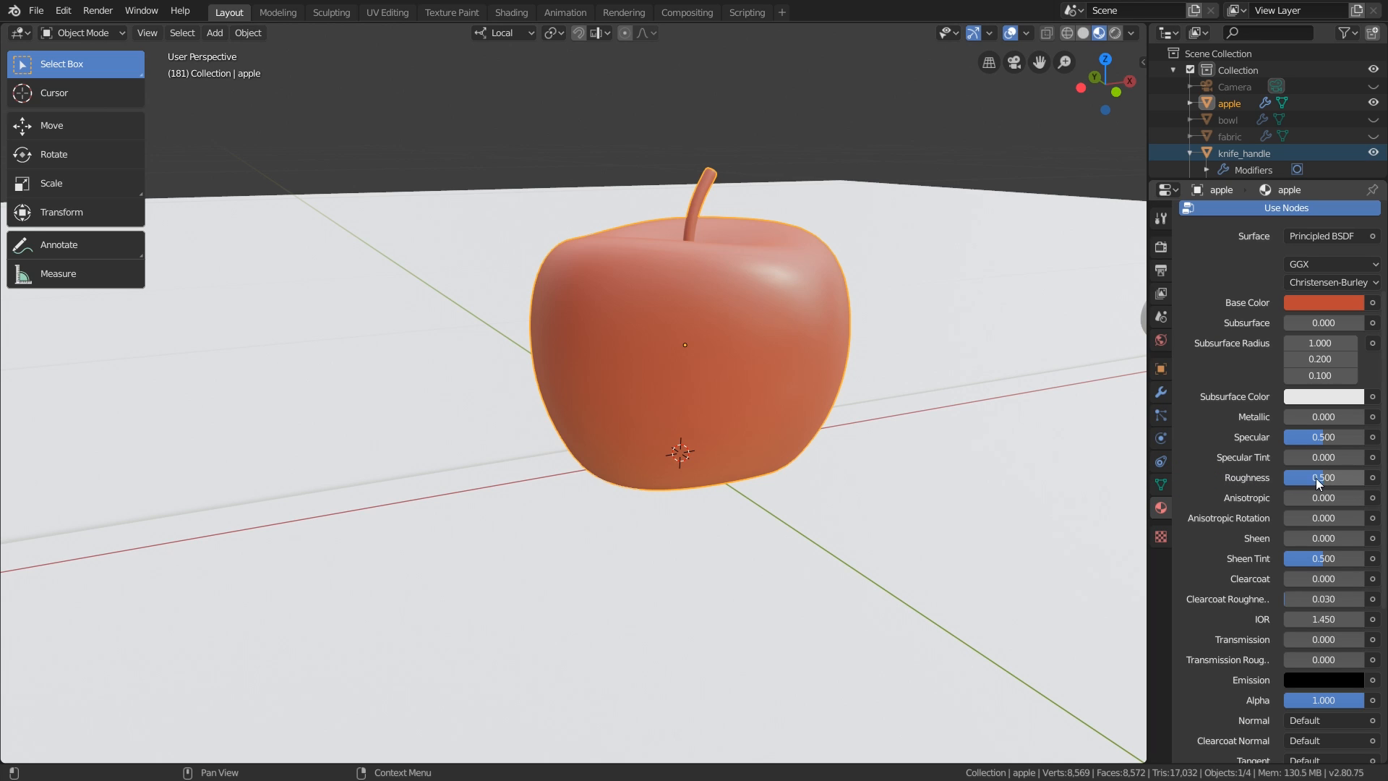
# Try the apple material's Roughness at 0 and at 0.805, ending at 0.690
pyautogui.moveTo(1316, 478); pyautogui.dragTo(1285, 479)
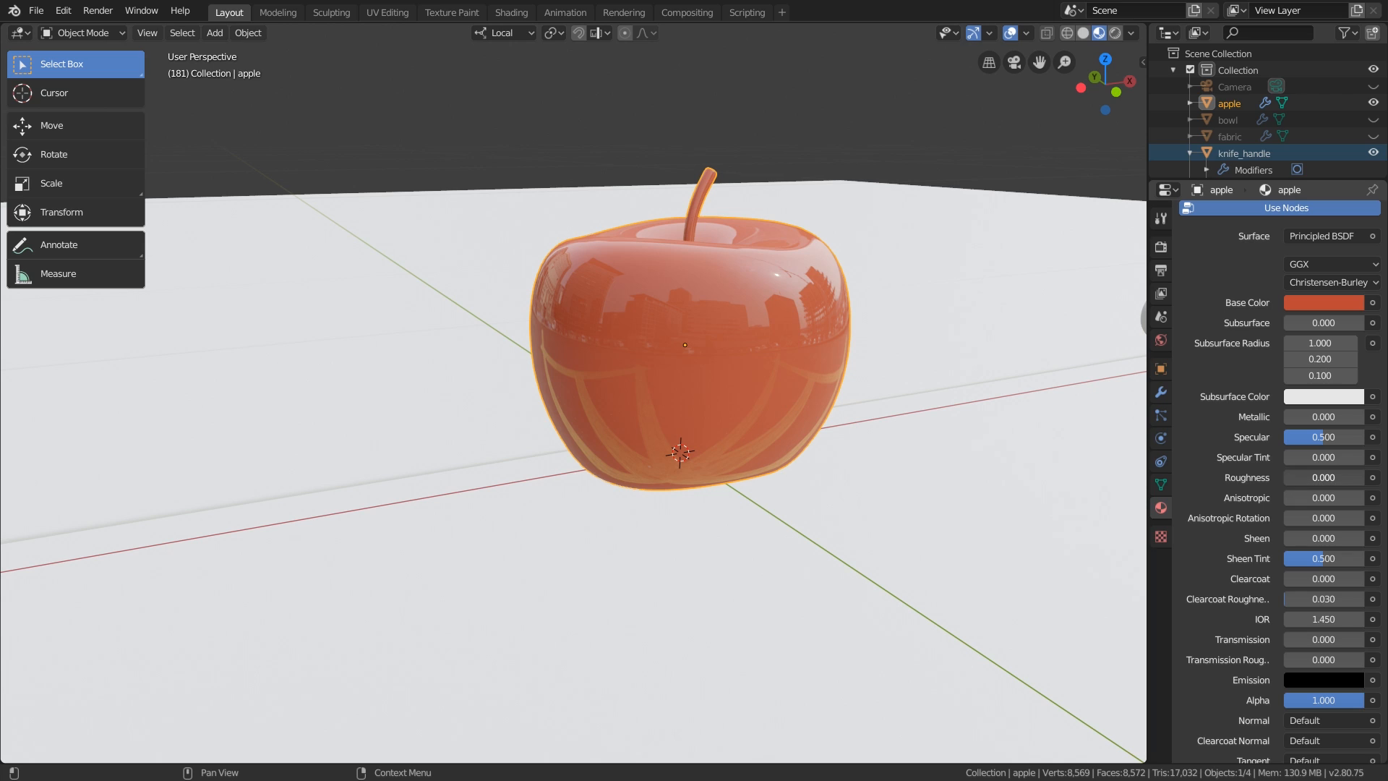
pyautogui.moveTo(1285, 478); pyautogui.dragTo(1349, 478)
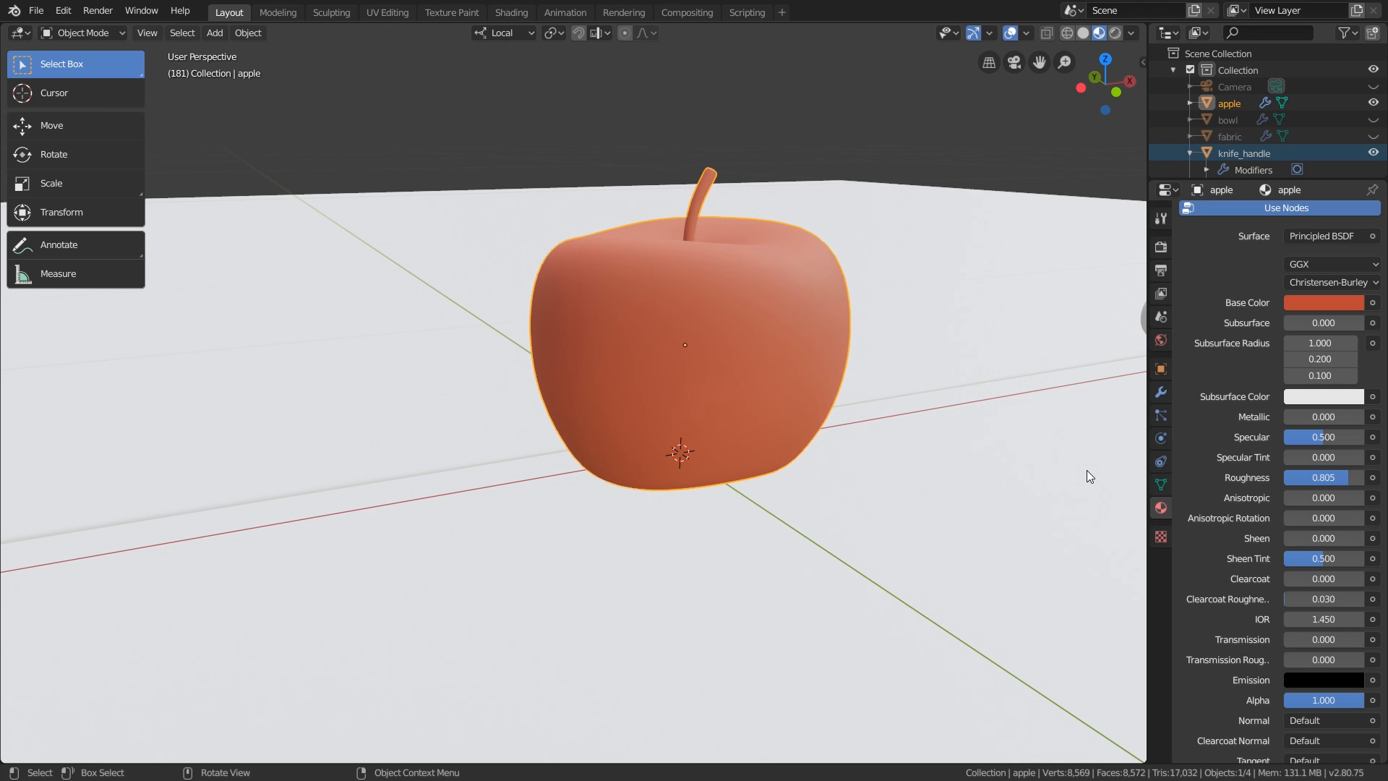
pyautogui.moveTo(1351, 477)
pyautogui.mouseDown()
pyautogui.moveTo(1293, 477)
pyautogui.moveTo(1339, 478)
pyautogui.mouseUp()
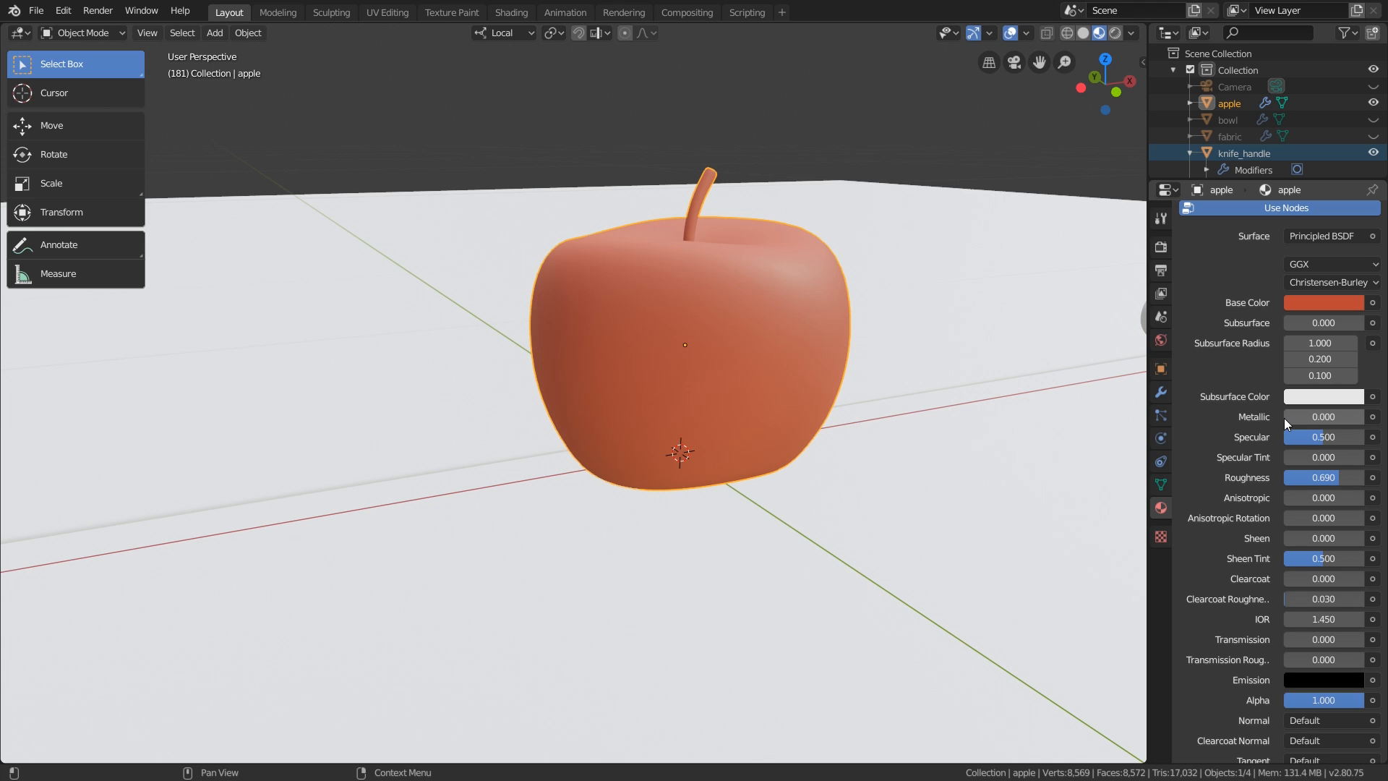
# Try the apple material with Metallic at 1.000 and Roughness at 0.363, returning Metallic to 0
pyautogui.moveTo(1284, 418); pyautogui.dragTo(1362, 422)
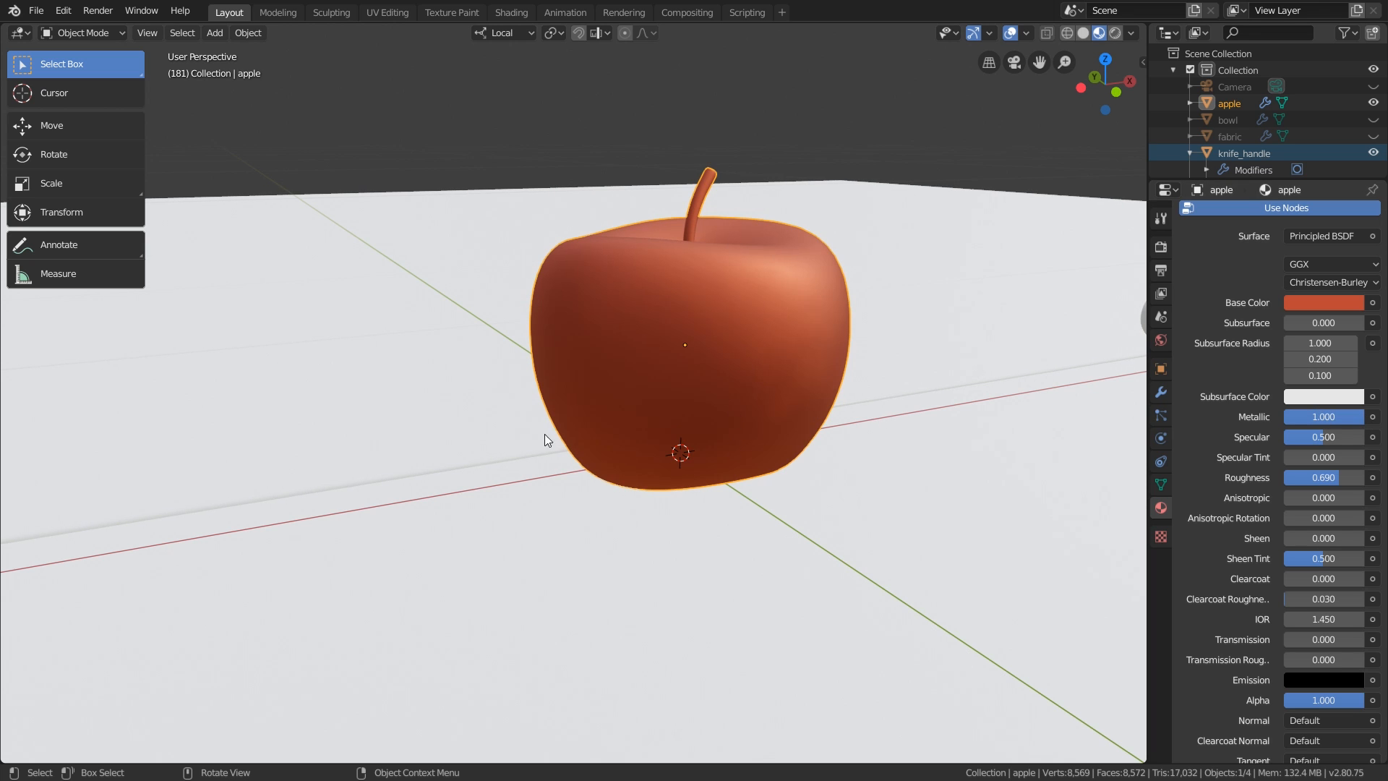
pyautogui.moveTo(545, 437); pyautogui.dragTo(829, 262, button='middle')
pyautogui.moveTo(1338, 477); pyautogui.dragTo(1313, 478)
pyautogui.moveTo(738, 361)
pyautogui.mouseDown(button='middle')
pyautogui.moveTo(773, 344)
pyautogui.moveTo(484, 319)
pyautogui.moveTo(728, 337)
pyautogui.mouseUp(button='middle')
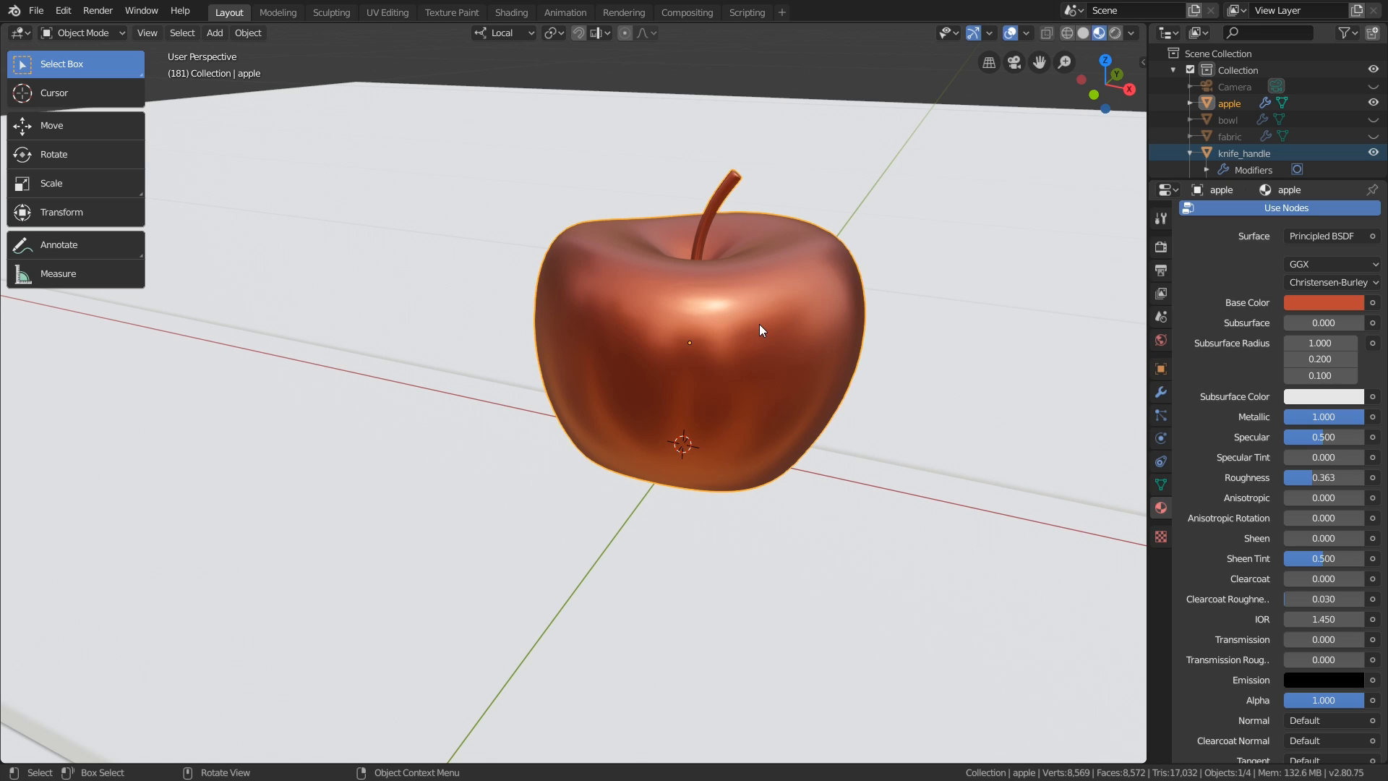
pyautogui.moveTo(1351, 417); pyautogui.dragTo(1282, 419)
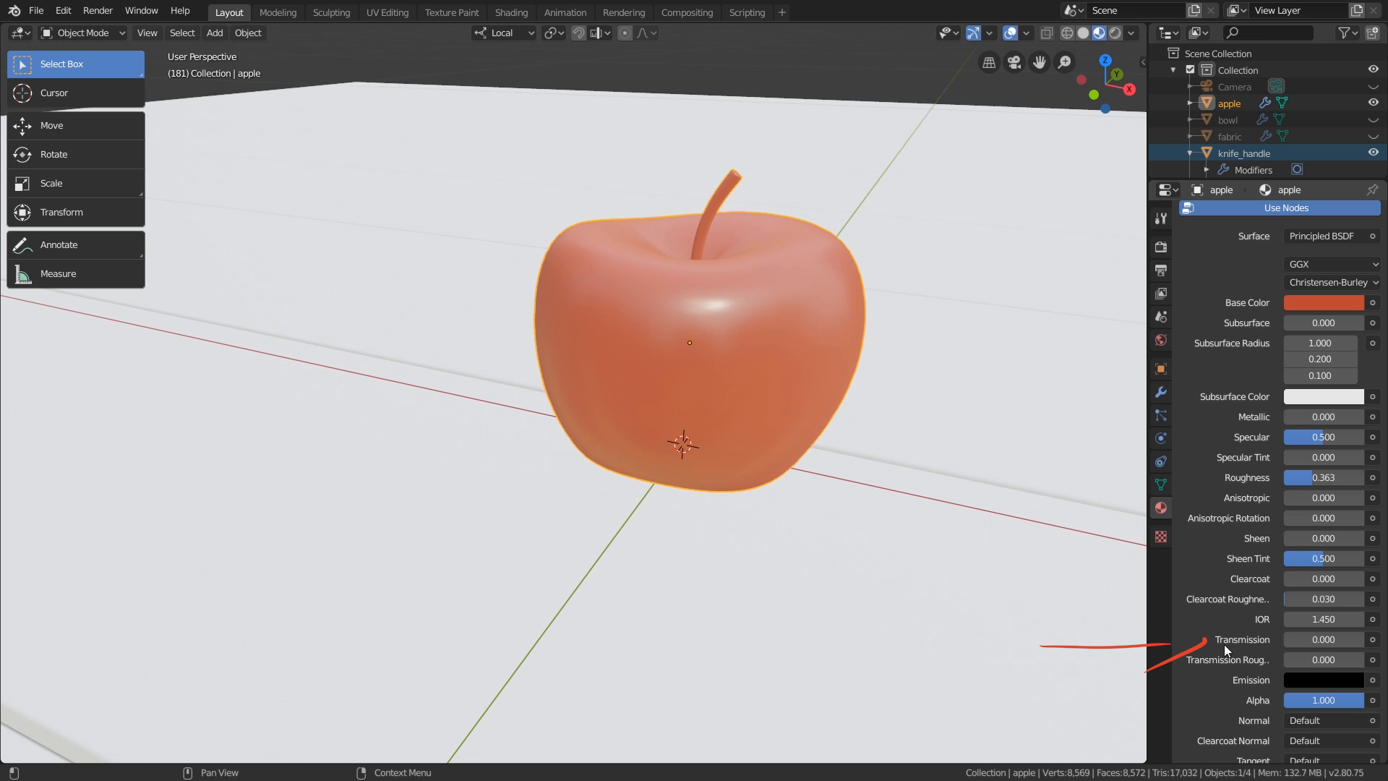
# Set the apple material's Transmission to 1.000 and inspect the apple from several sides
pyautogui.moveTo(1286, 639); pyautogui.dragTo(1349, 638)
pyautogui.moveTo(739, 384)
pyautogui.mouseDown(button='middle')
pyautogui.moveTo(809, 352)
pyautogui.moveTo(974, 354)
pyautogui.moveTo(759, 363)
pyautogui.moveTo(784, 362)
pyautogui.moveTo(781, 379)
pyautogui.moveTo(745, 361)
pyautogui.mouseUp(button='middle')
pyautogui.click(1132, 33)
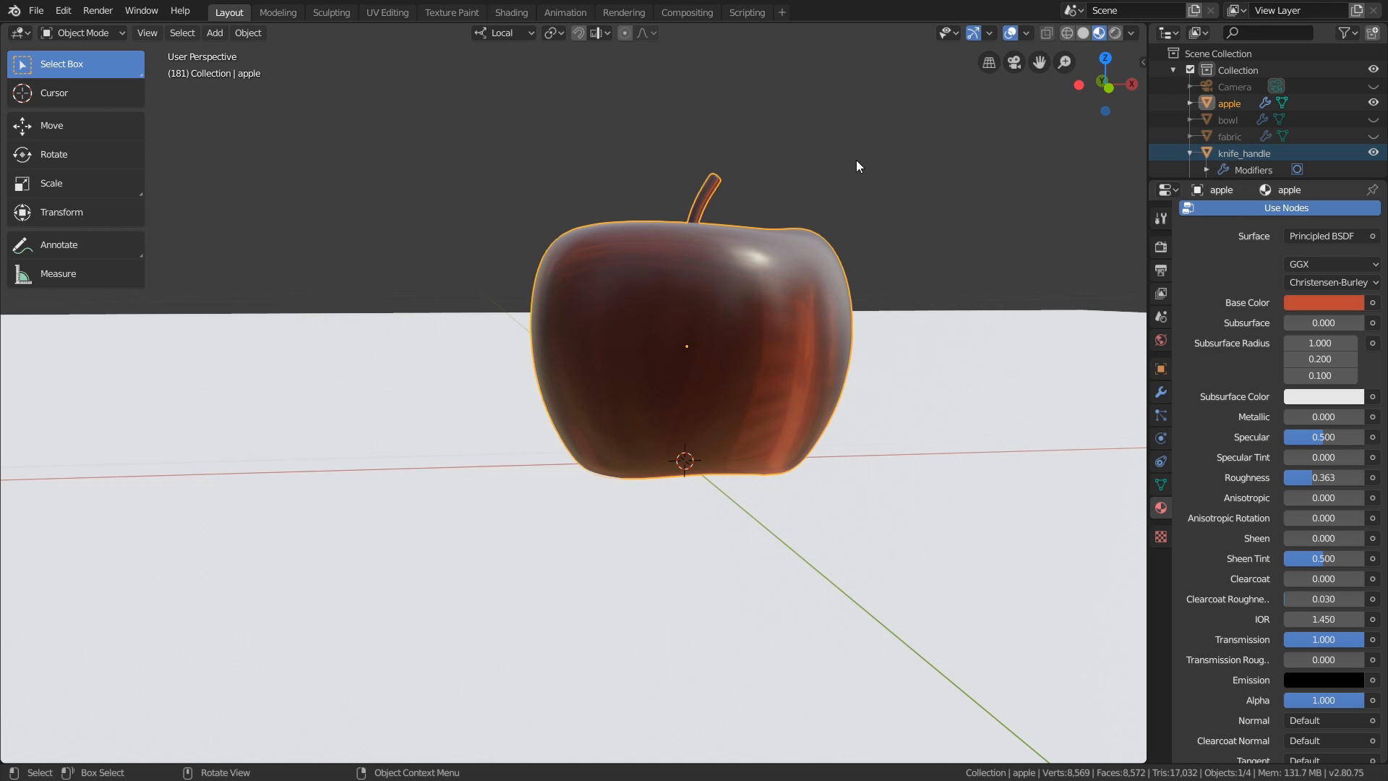
pyautogui.moveTo(752, 343); pyautogui.dragTo(931, 338, button='middle')
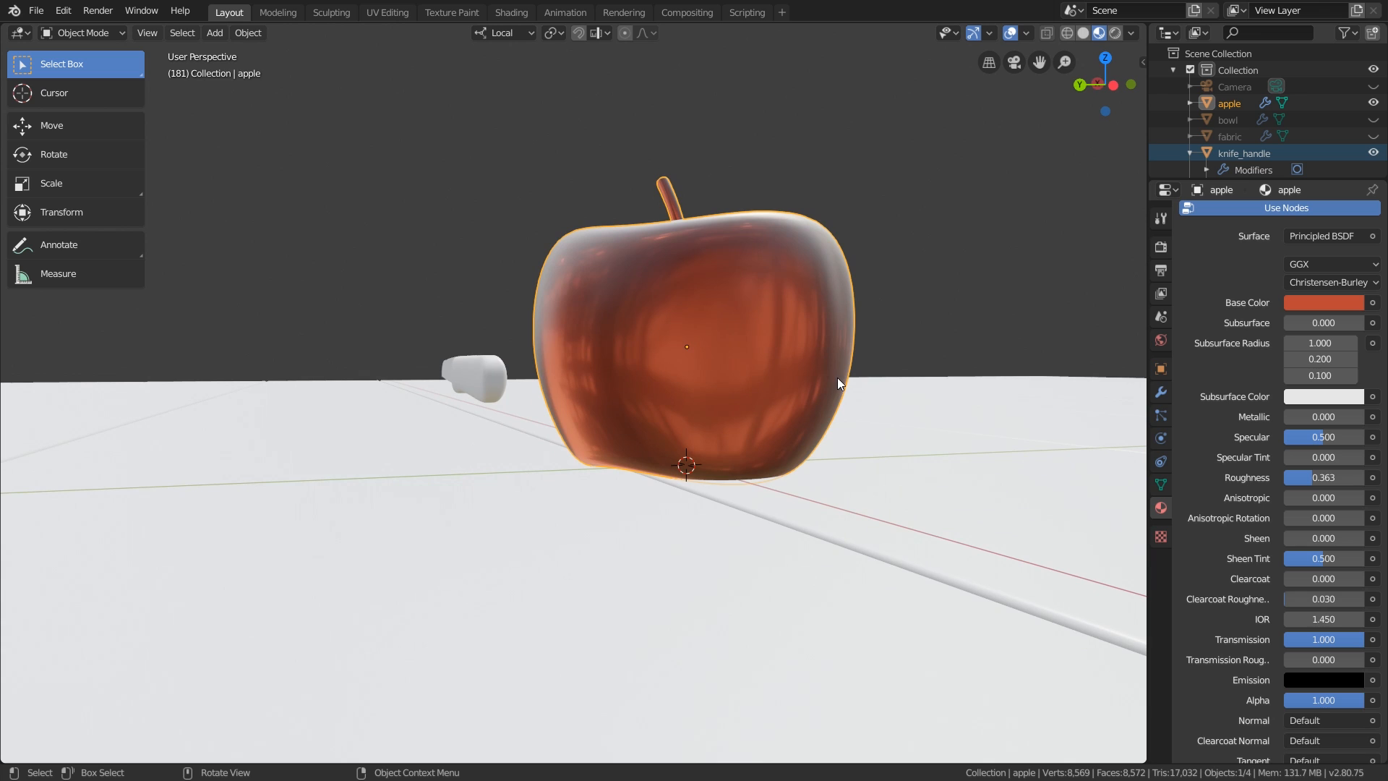
pyautogui.moveTo(837, 377); pyautogui.dragTo(653, 399, button='middle')
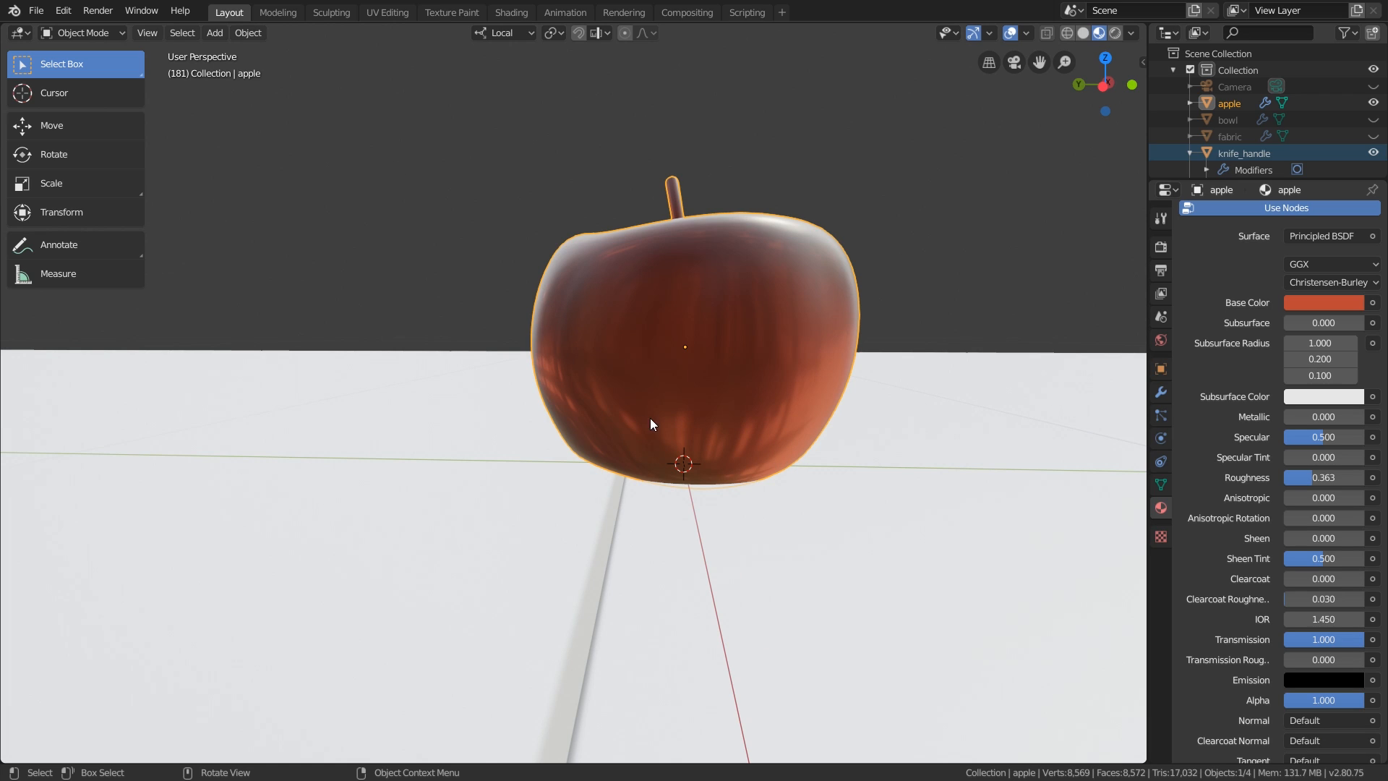
# Enable Screen Space Refraction on the apple material and Screen Space Reflections in the Eevee render settings
pyautogui.scroll(-9, 1273, 445)
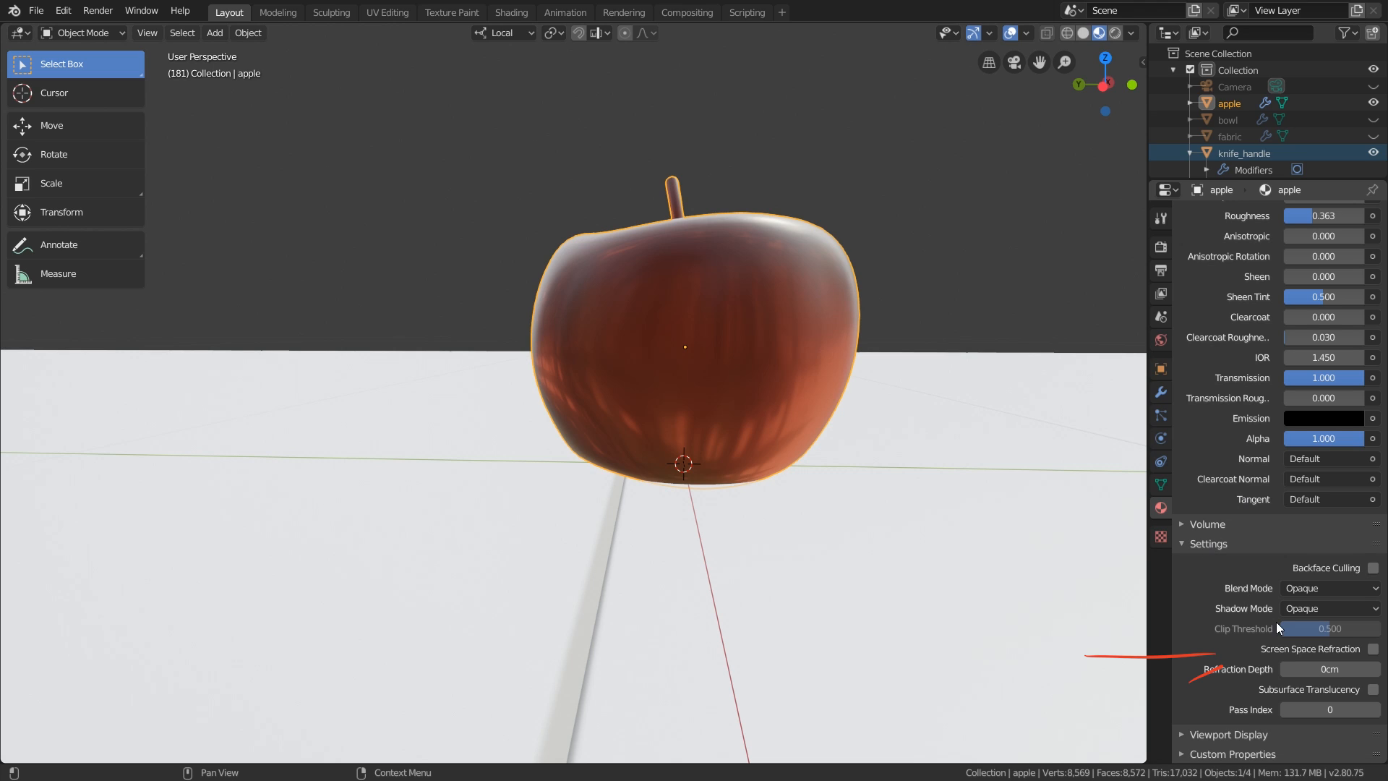
pyautogui.click(1373, 650)
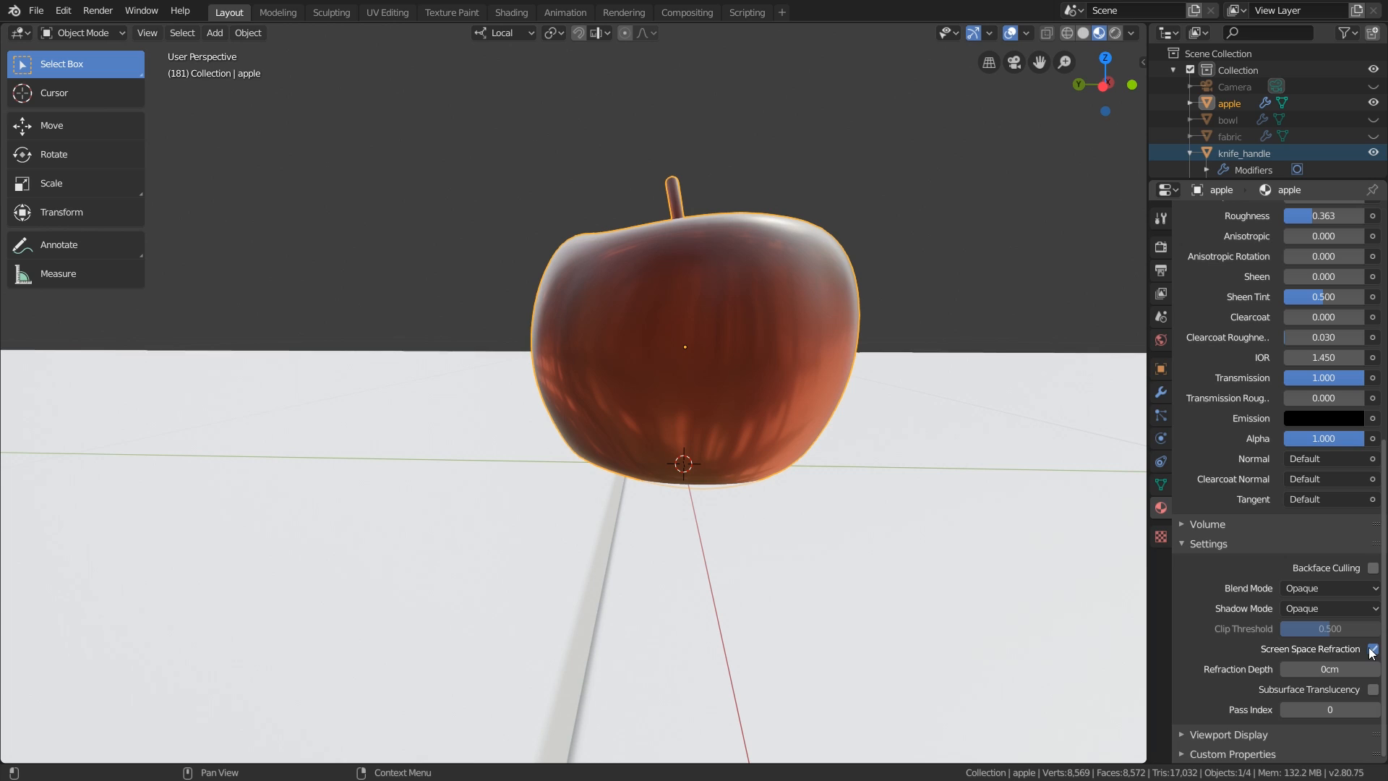
pyautogui.click(1161, 248)
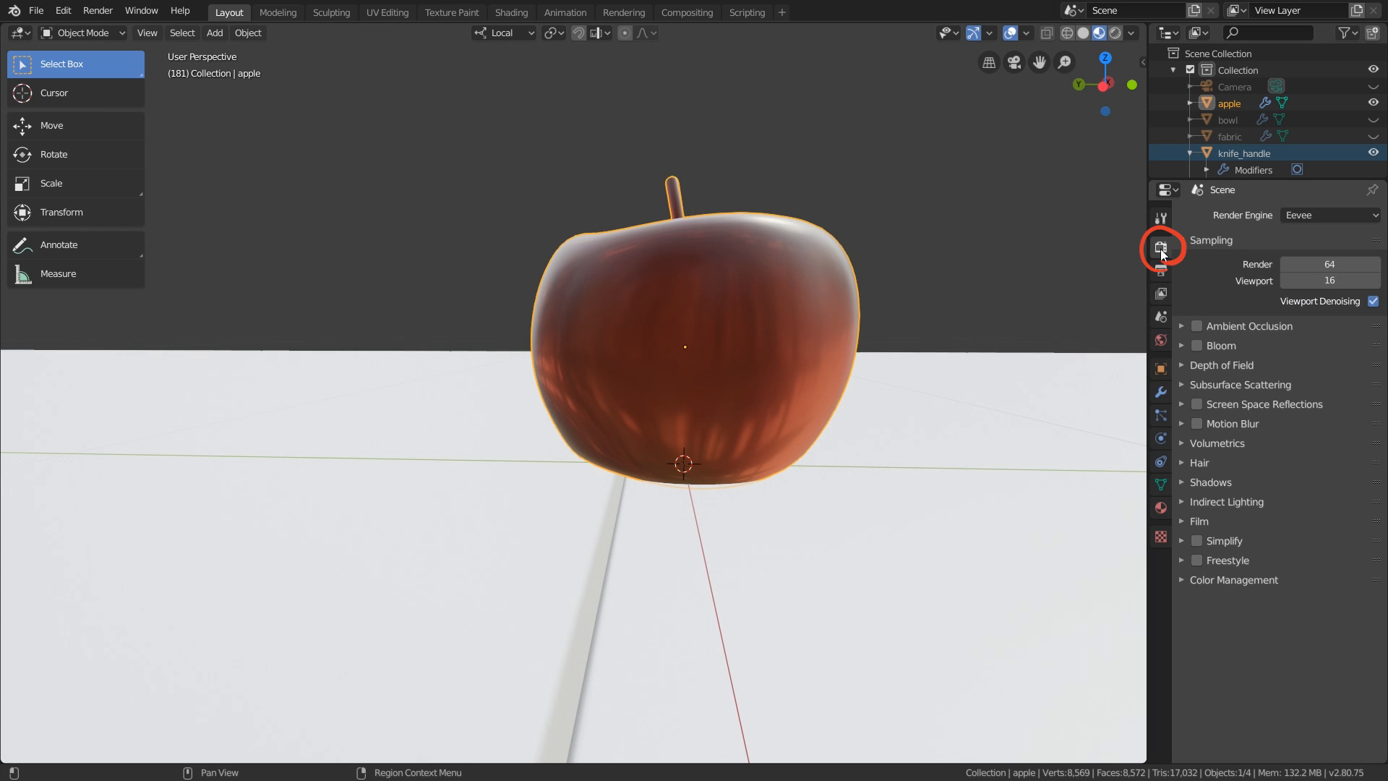
pyautogui.click(1196, 407)
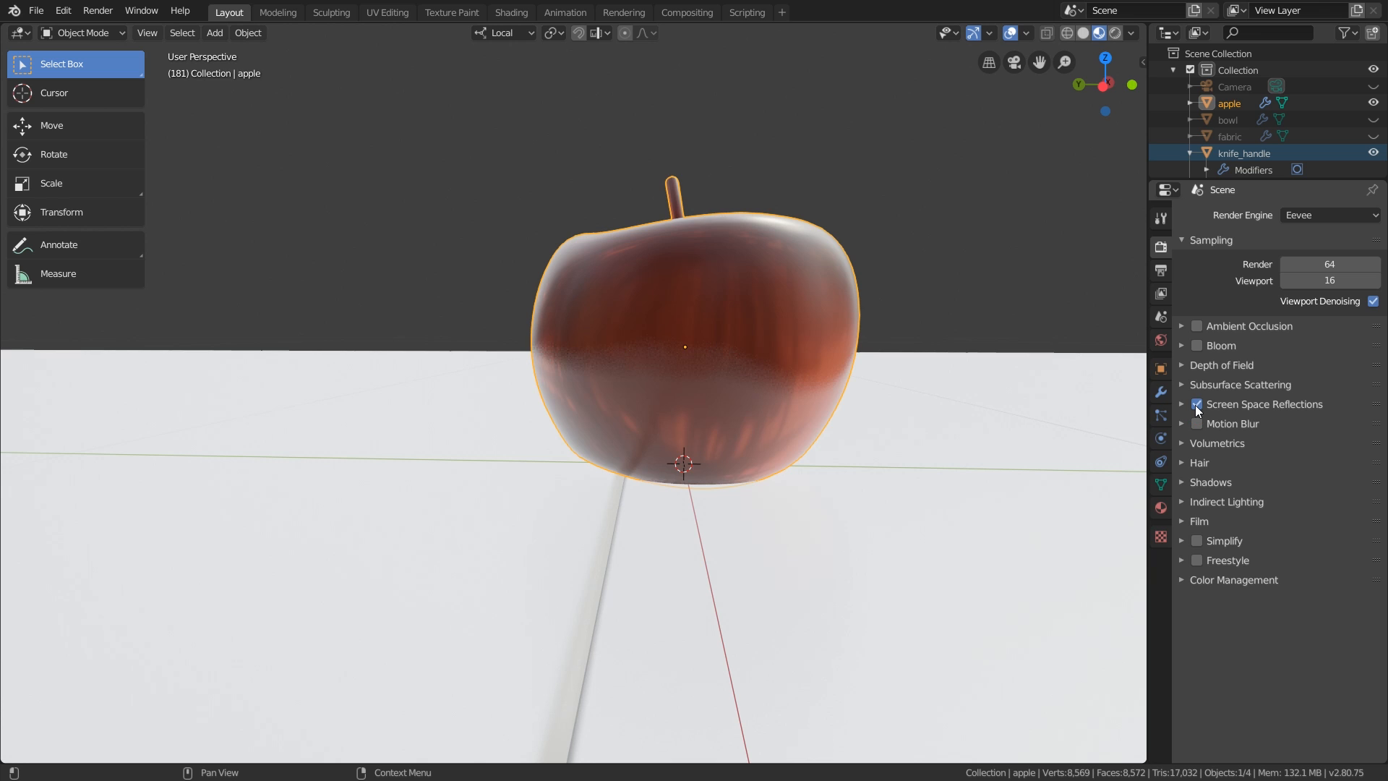
pyautogui.doubleClick(1196, 408)
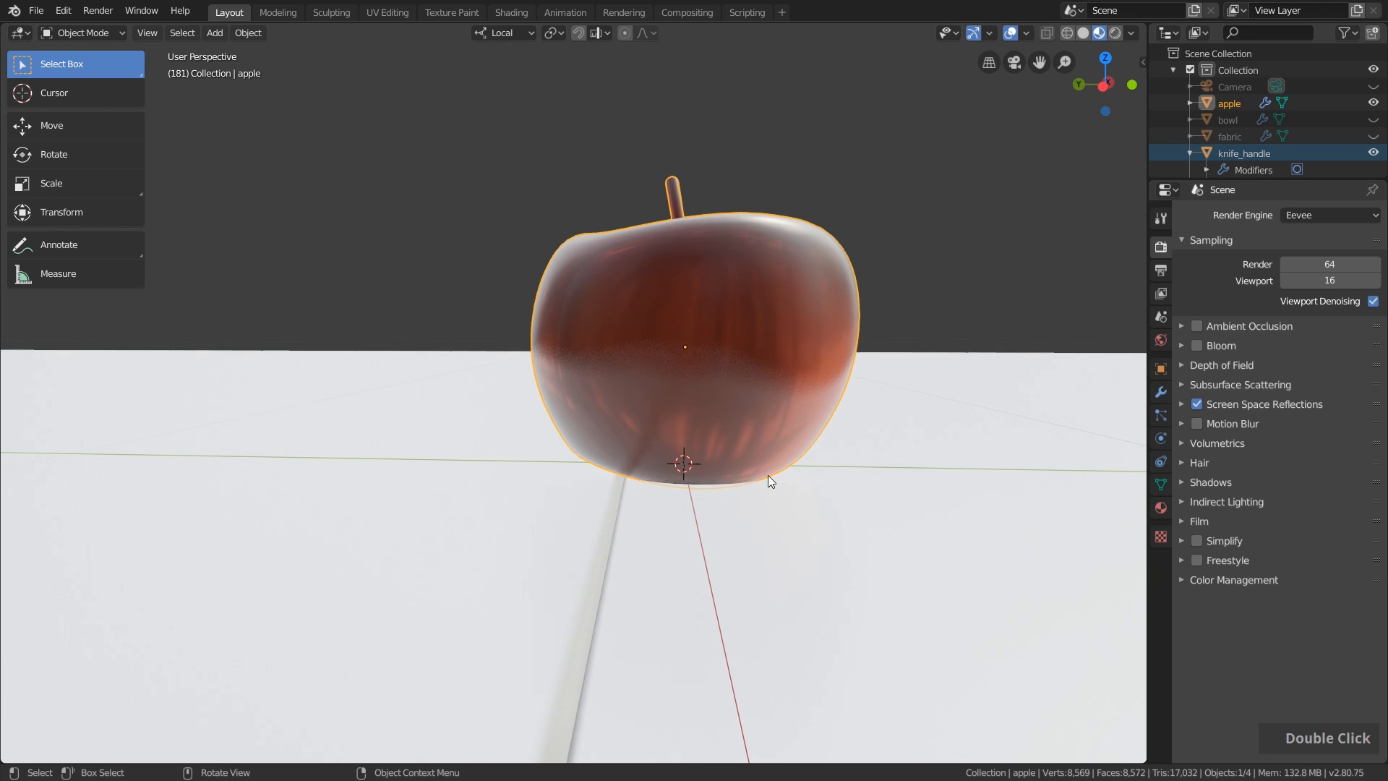
pyautogui.moveTo(768, 475); pyautogui.dragTo(800, 378, button='middle')
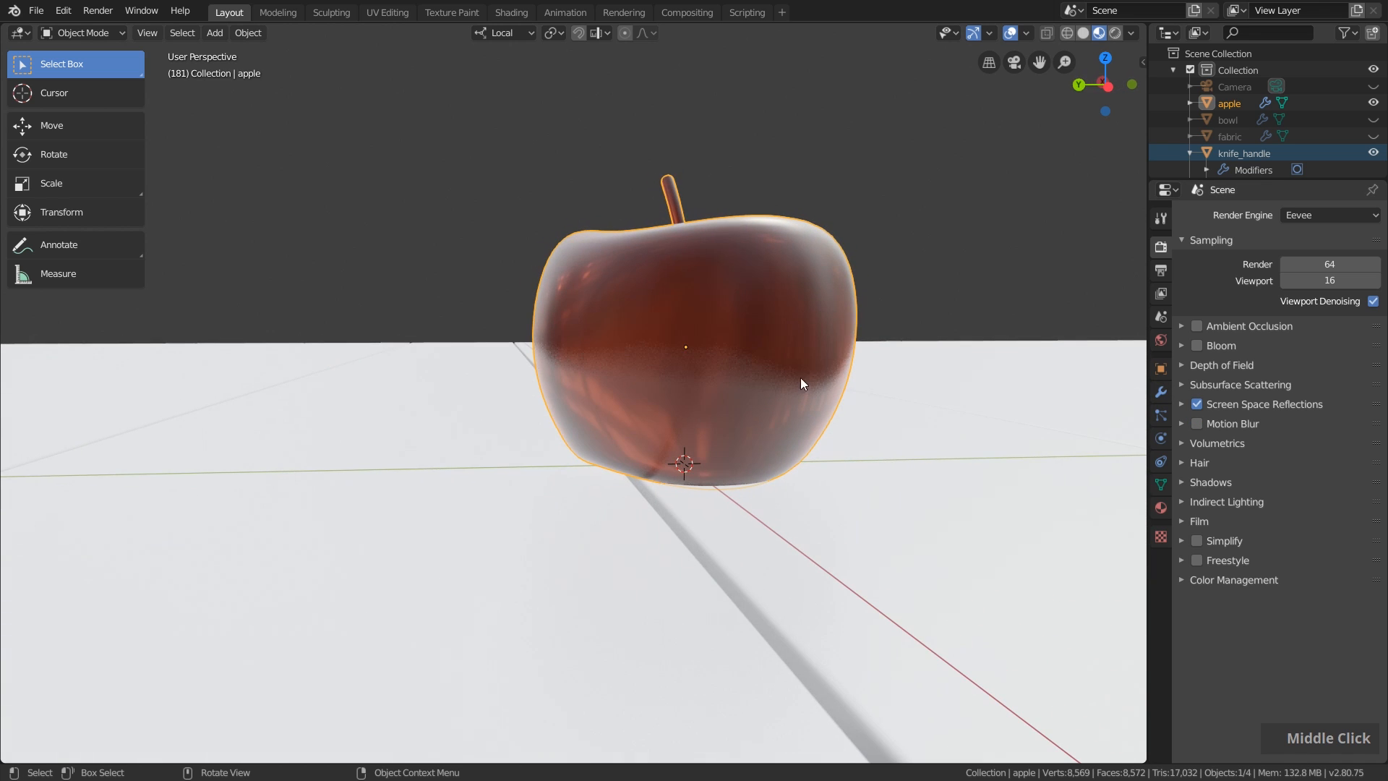
# Turn on the Refraction option of Screen Space Reflections and check its effect on the apple
pyautogui.click(1180, 403)
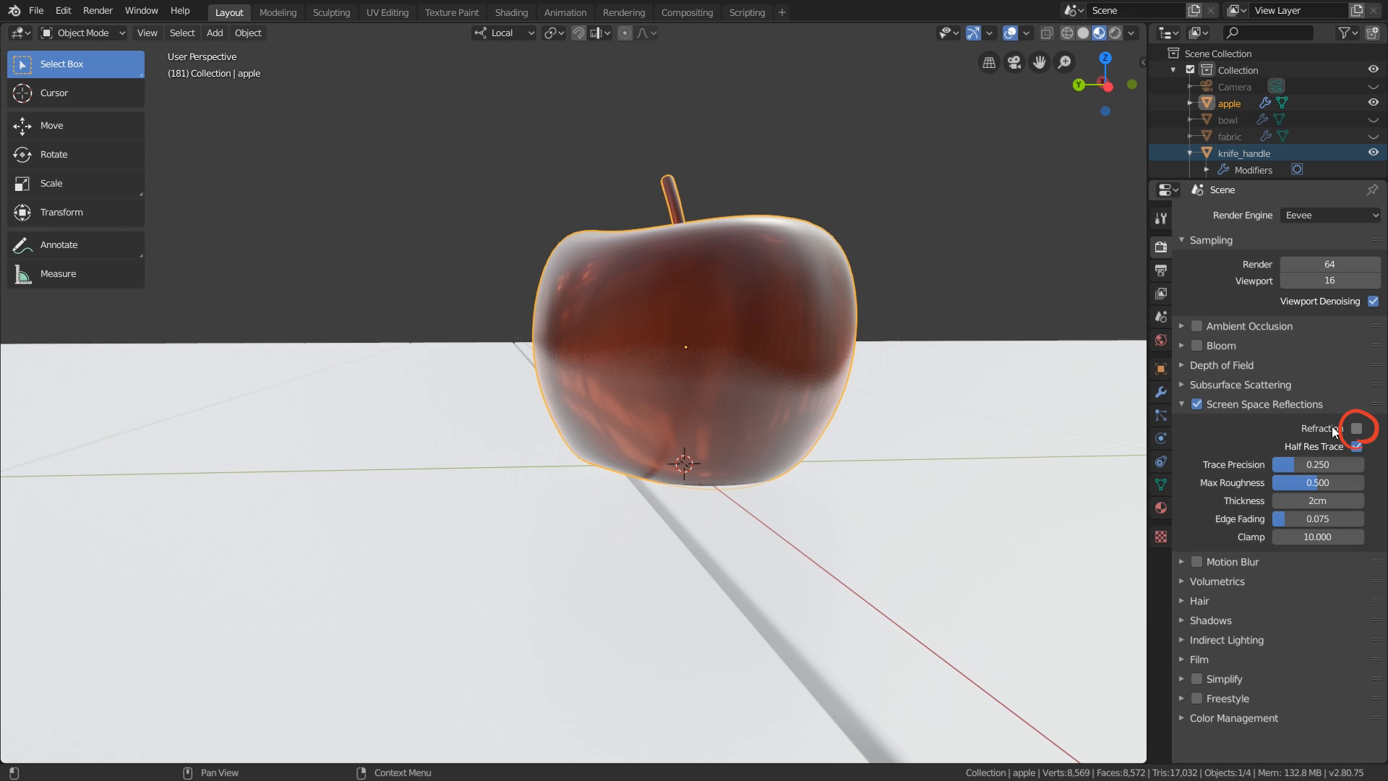
pyautogui.click(1357, 429)
pyautogui.moveTo(639, 354)
pyautogui.mouseDown(button='middle')
pyautogui.moveTo(662, 368)
pyautogui.moveTo(681, 344)
pyautogui.moveTo(684, 377)
pyautogui.moveTo(606, 366)
pyautogui.moveTo(813, 356)
pyautogui.moveTo(865, 368)
pyautogui.moveTo(784, 381)
pyautogui.moveTo(642, 369)
pyautogui.mouseUp(button='middle')
# Return to the apple's material and set its Transmission back to 0
pyautogui.click(1162, 508)
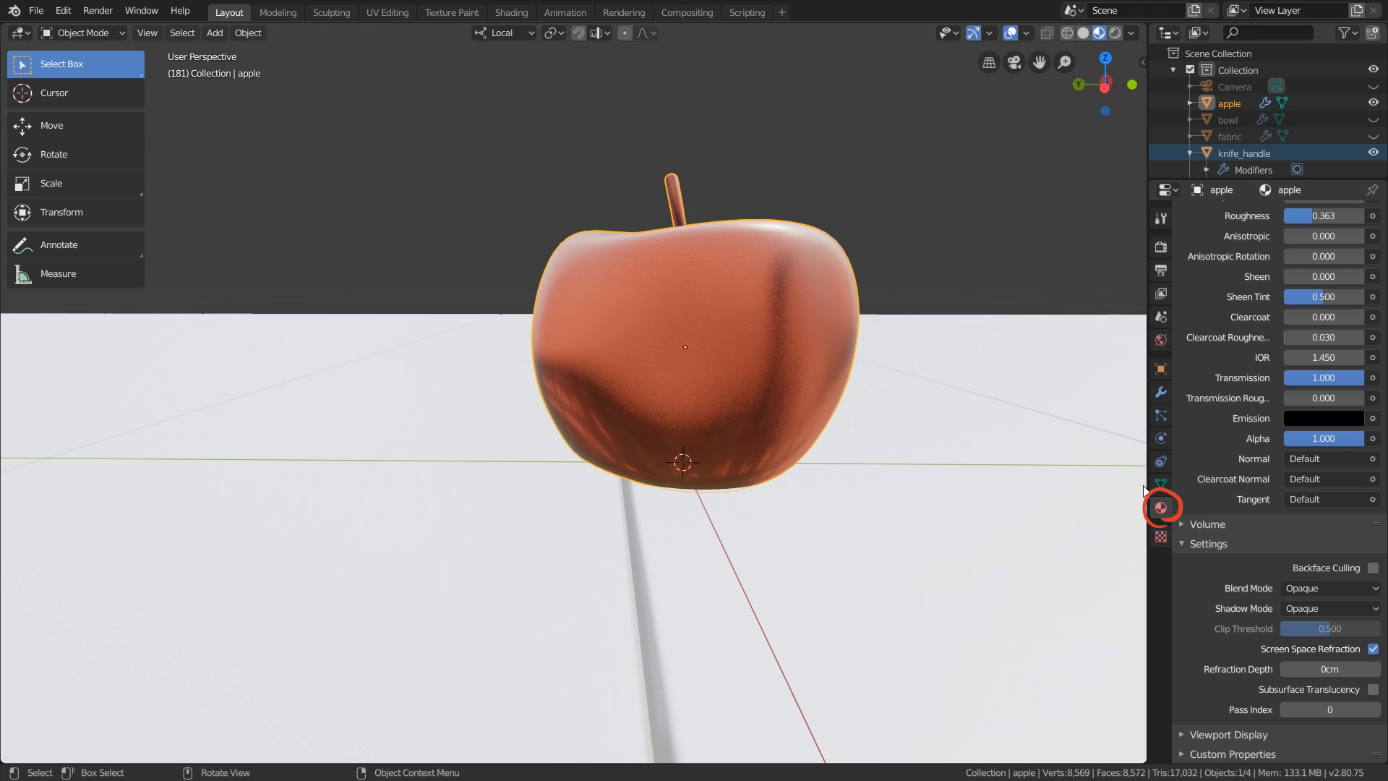
pyautogui.click(1256, 548)
pyautogui.scroll(2, 1251, 546)
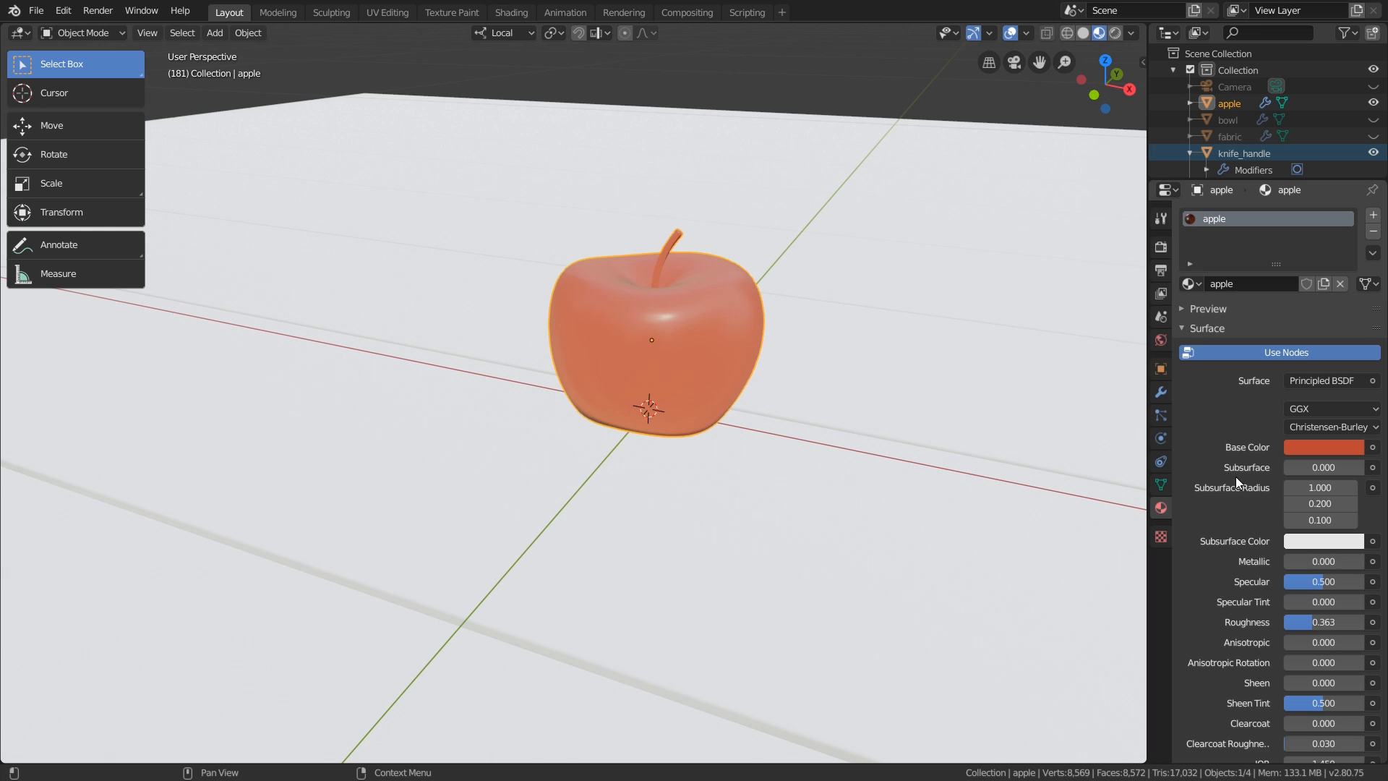
pyautogui.scroll(-8, 1239, 471)
pyautogui.moveTo(1338, 548); pyautogui.dragTo(1277, 544)
pyautogui.scroll(3, 1277, 544)
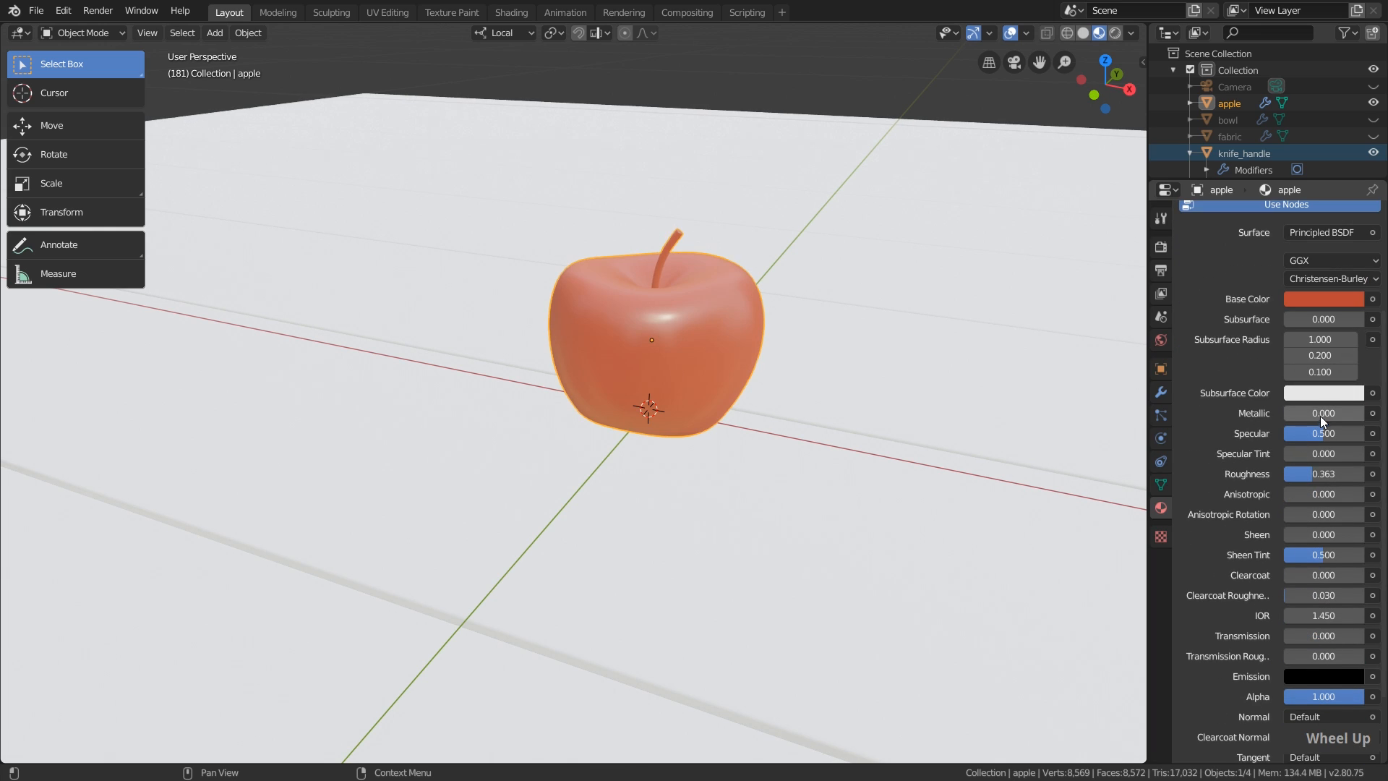
# Connect an Image Texture to the apple material's Base Color and assign it the apple_paint image
pyautogui.scroll(3, 1298, 427)
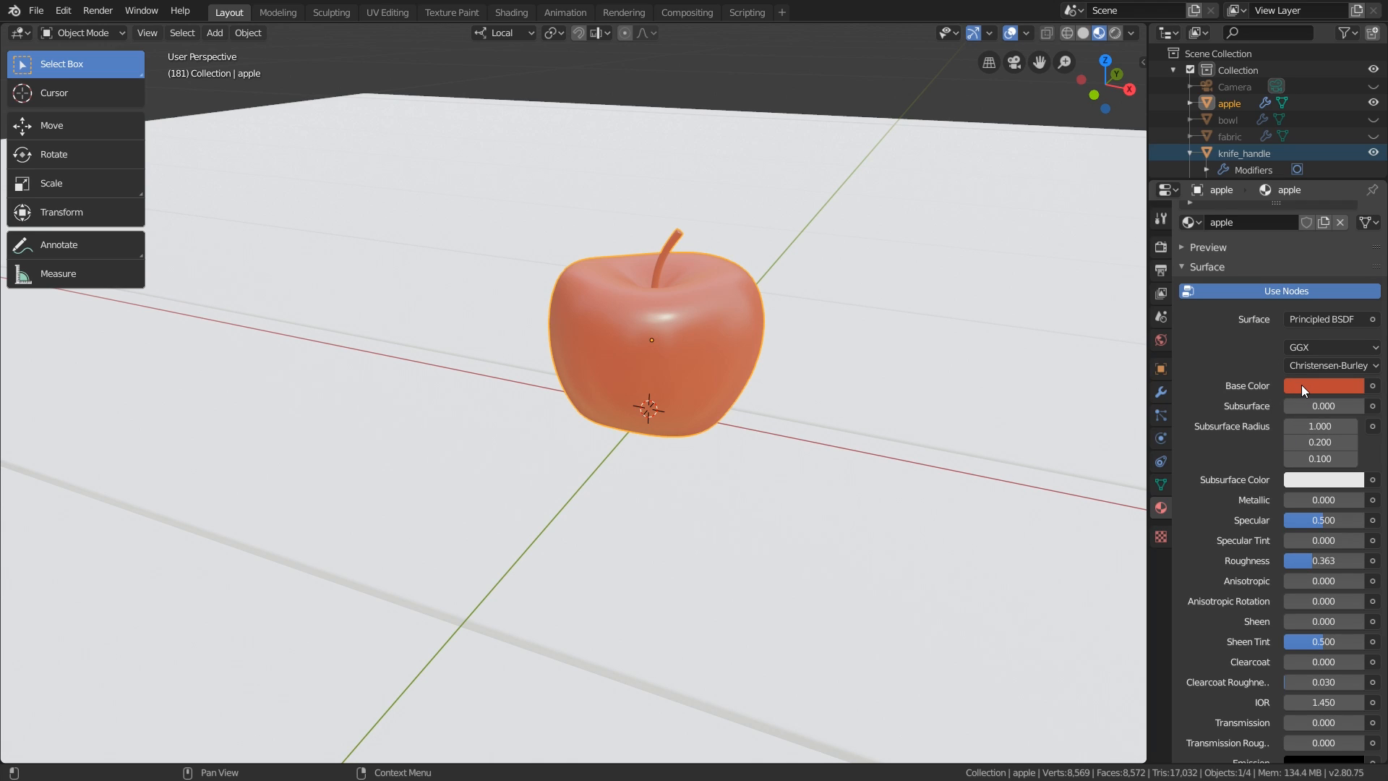
pyautogui.click(1372, 386)
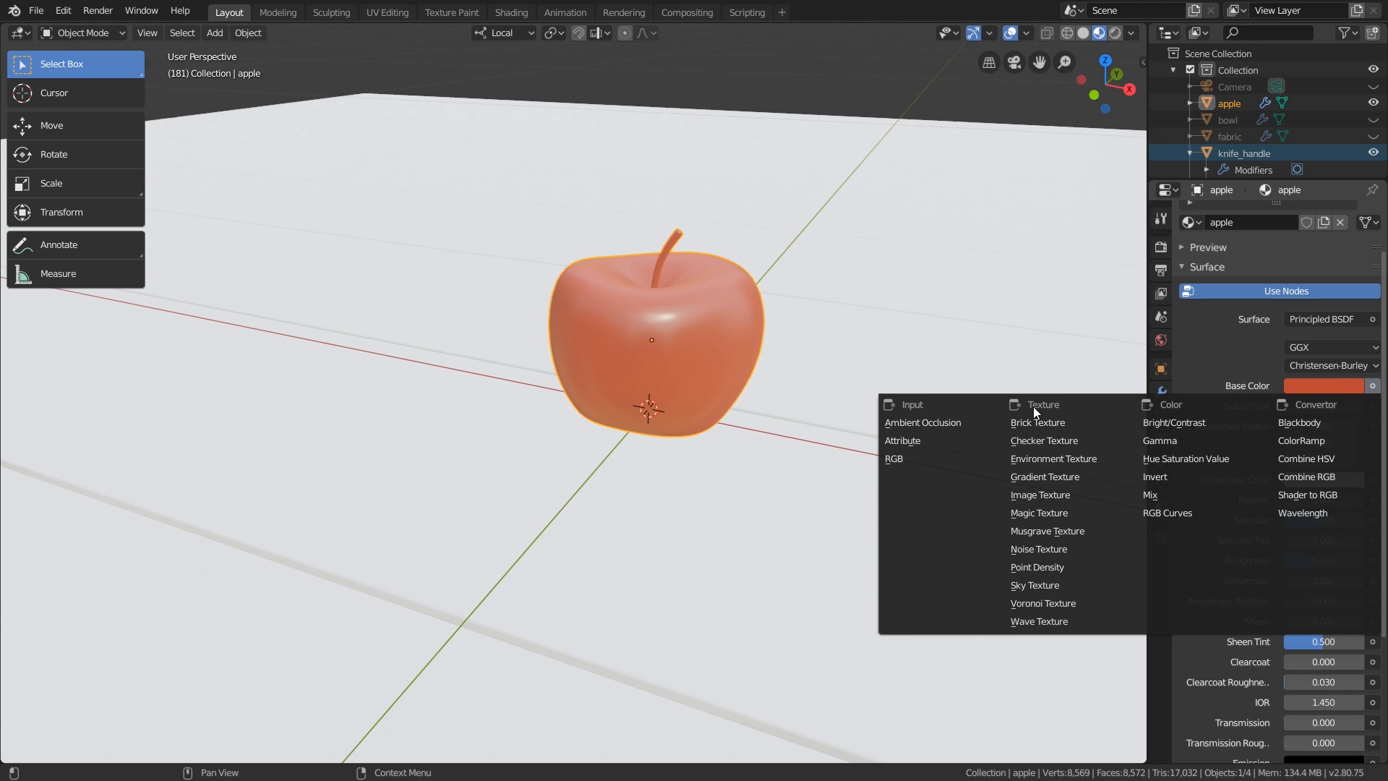
pyautogui.click(1028, 497)
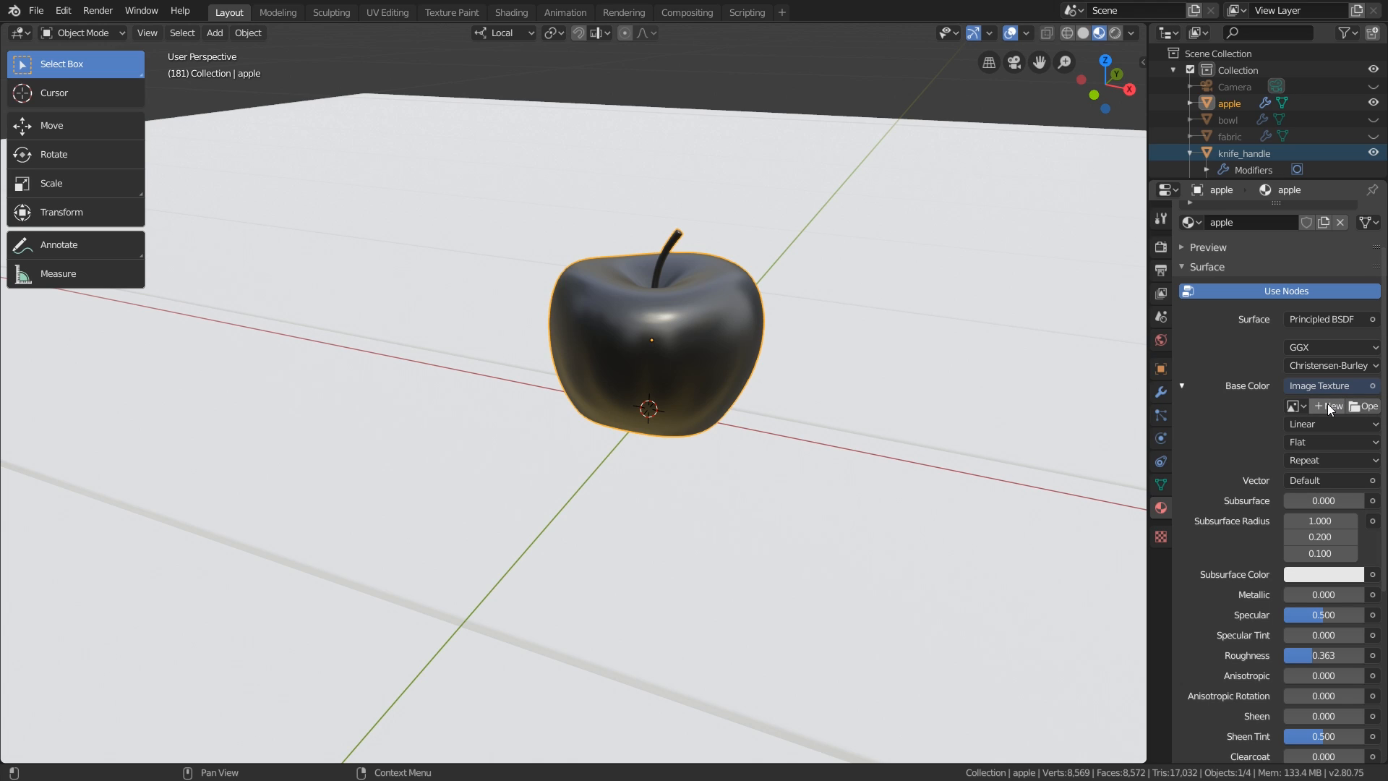
pyautogui.click(1294, 405)
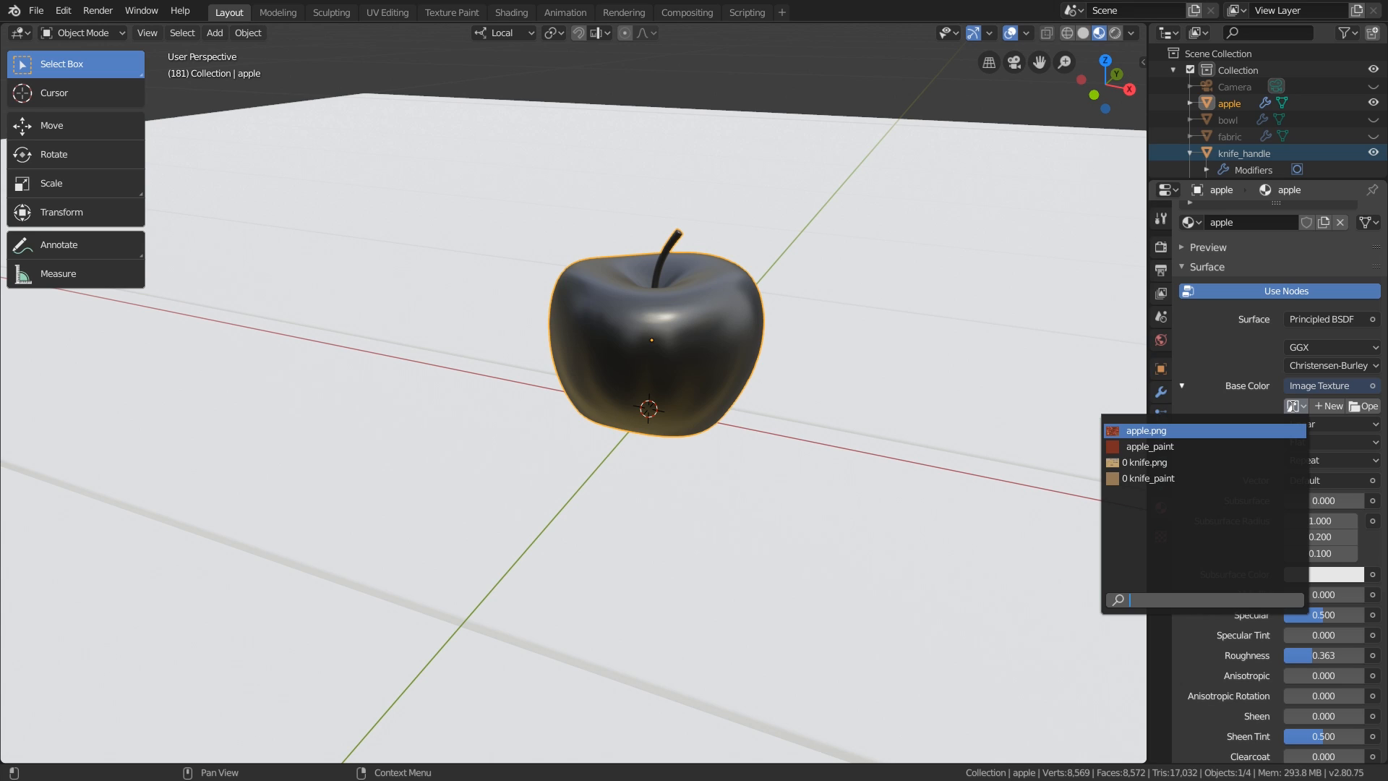
pyautogui.click(1163, 447)
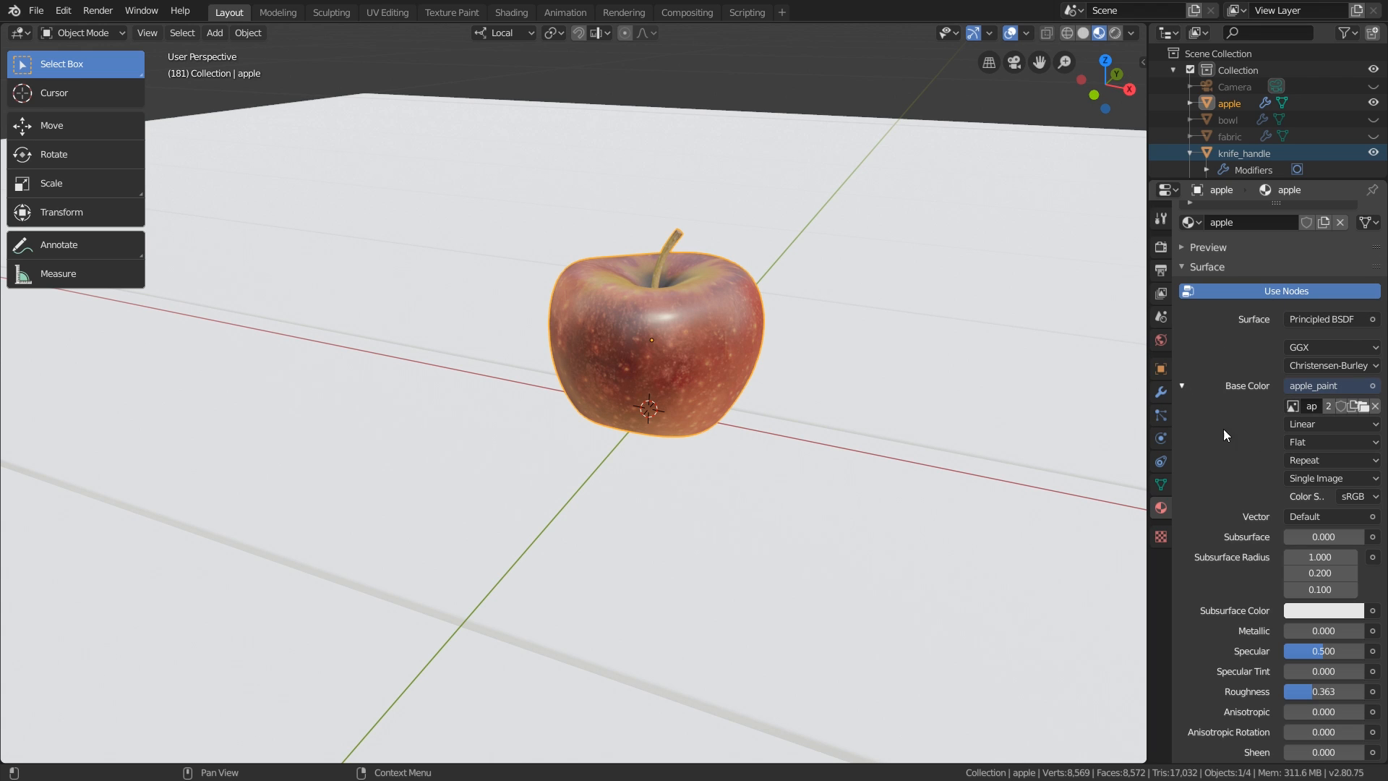
# Collapse the Base Color texture settings, set the apple's Roughness to 0.354 and check the highlight on its surface
pyautogui.click(1183, 388)
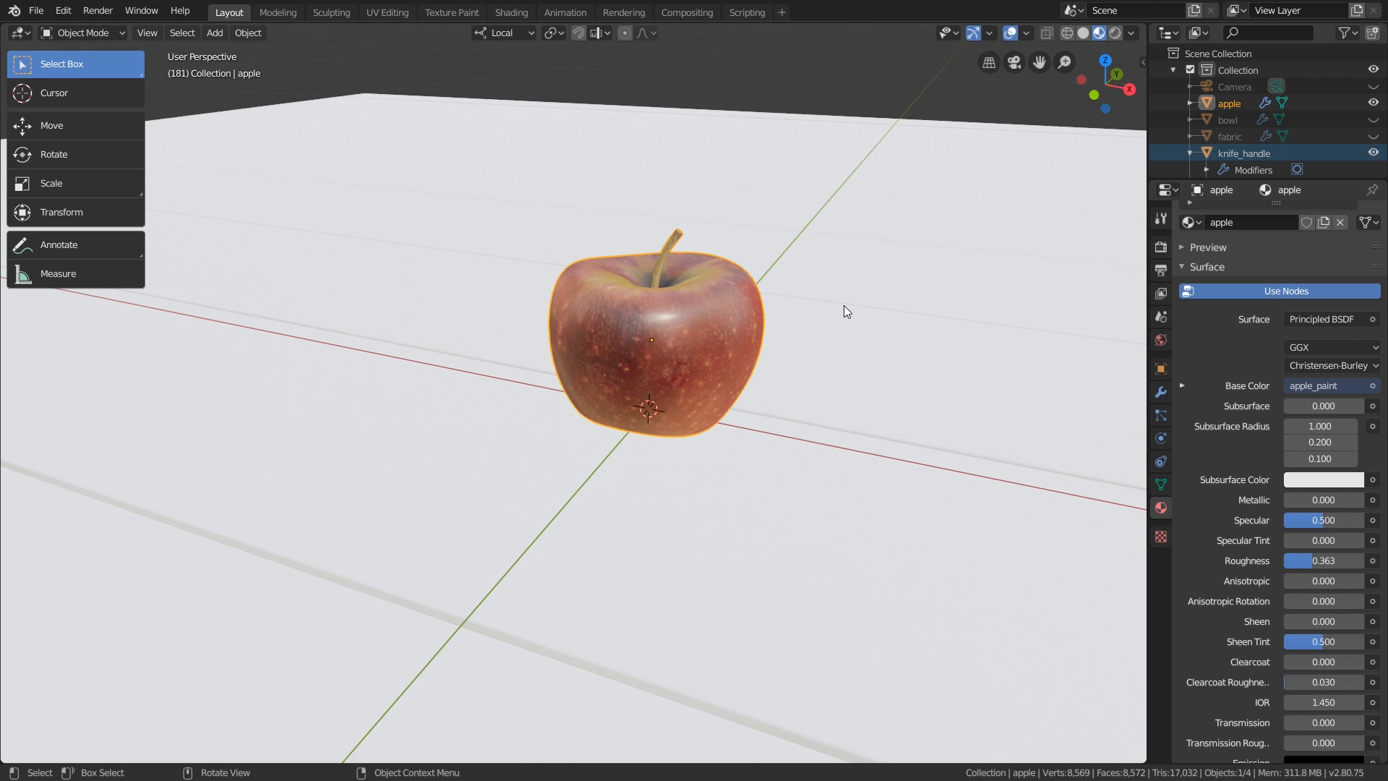
pyautogui.scroll(3, 640, 298)
pyautogui.moveTo(639, 298)
pyautogui.mouseDown(button='middle')
pyautogui.moveTo(887, 285)
pyautogui.moveTo(1034, 307)
pyautogui.moveTo(995, 375)
pyautogui.moveTo(639, 291)
pyautogui.mouseUp(button='middle')
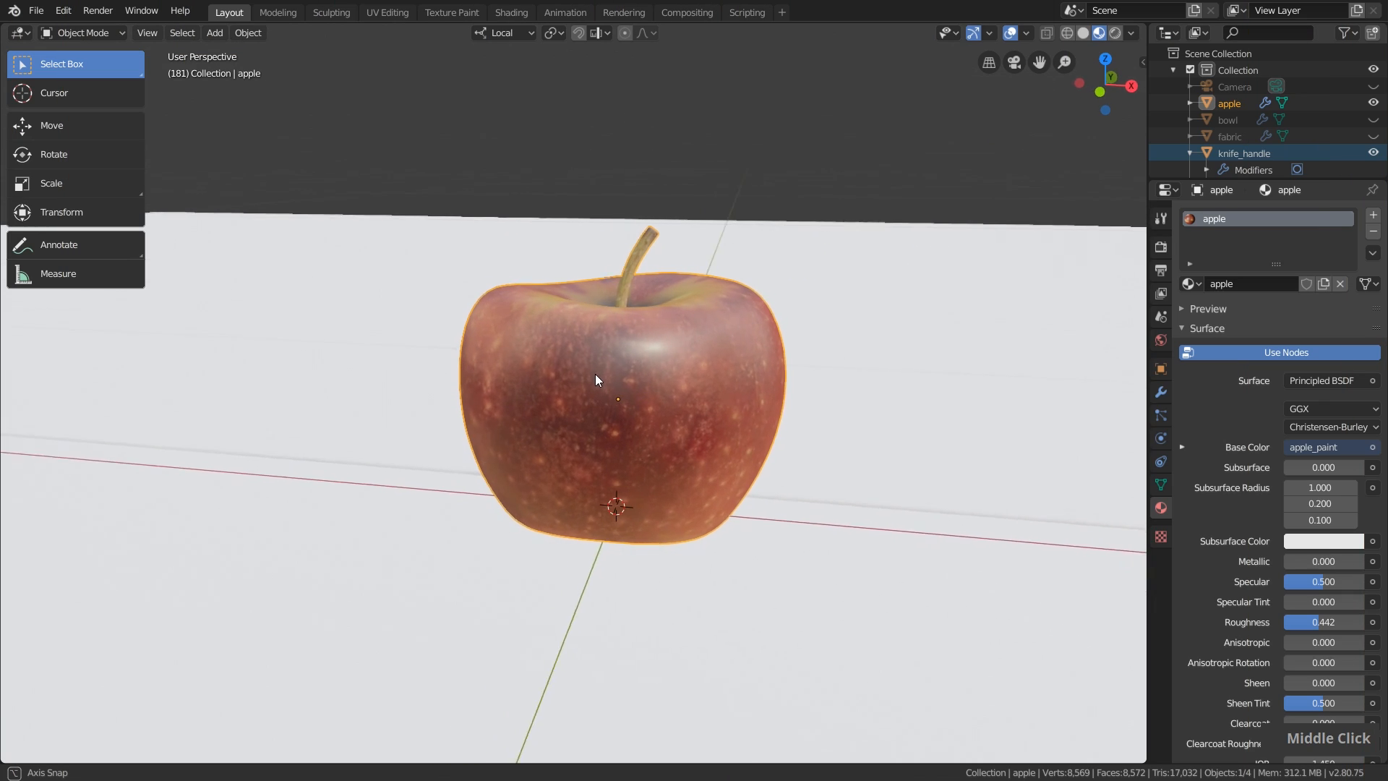
pyautogui.moveTo(596, 375)
pyautogui.mouseDown(button='middle')
pyautogui.moveTo(621, 375)
pyautogui.moveTo(601, 383)
pyautogui.mouseUp(button='middle')
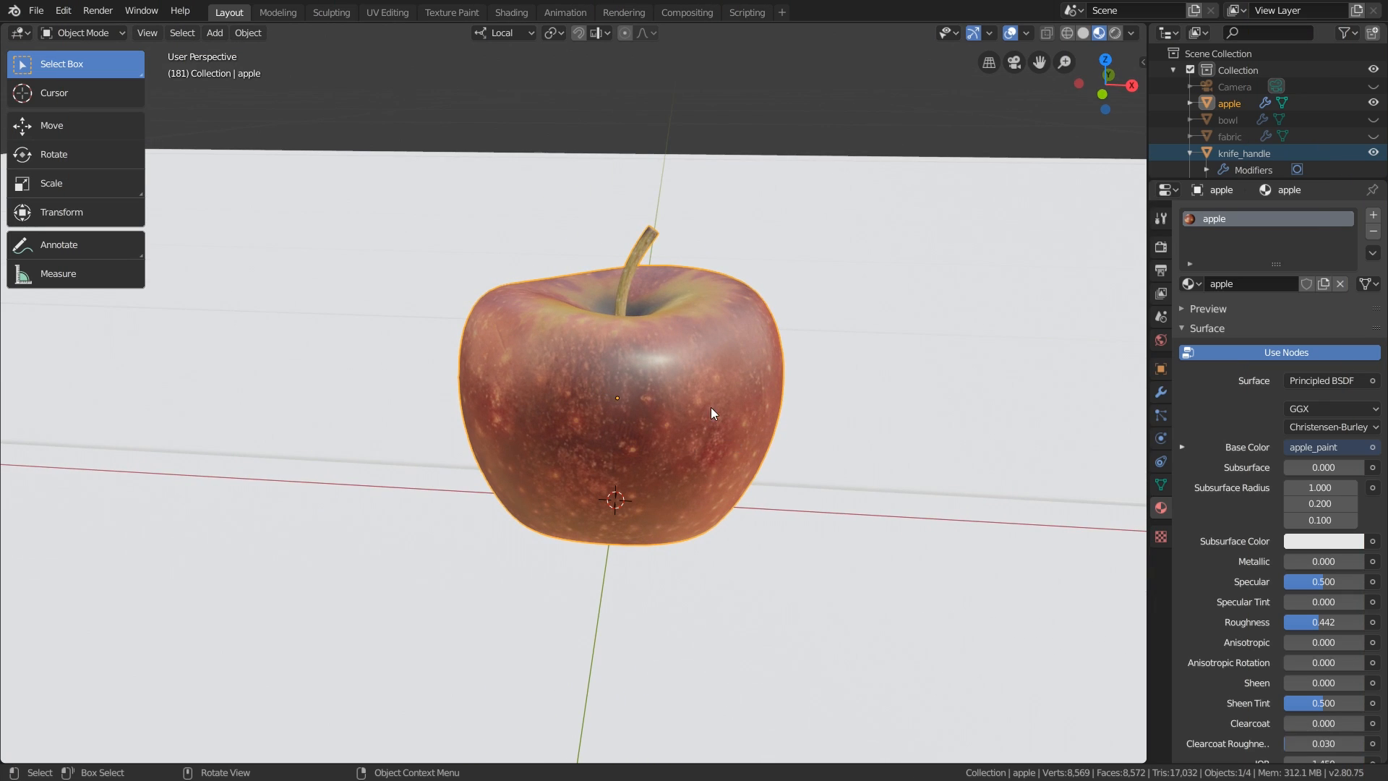
pyautogui.moveTo(710, 406); pyautogui.dragTo(762, 441, button='middle')
pyautogui.moveTo(1313, 622)
pyautogui.mouseDown()
pyautogui.moveTo(1337, 621)
pyautogui.moveTo(1313, 622)
pyautogui.mouseUp()
pyautogui.scroll(1, 616, 370)
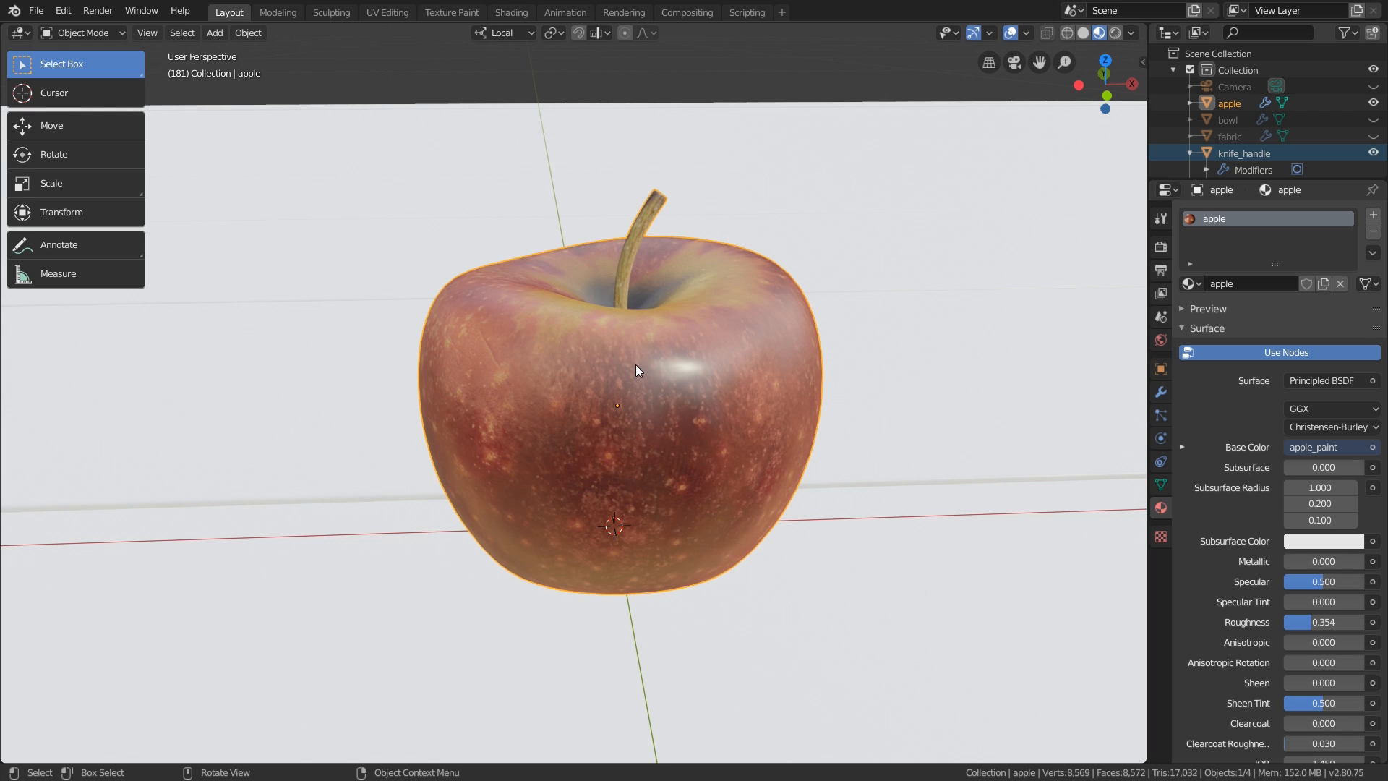
pyautogui.scroll(4, 705, 350)
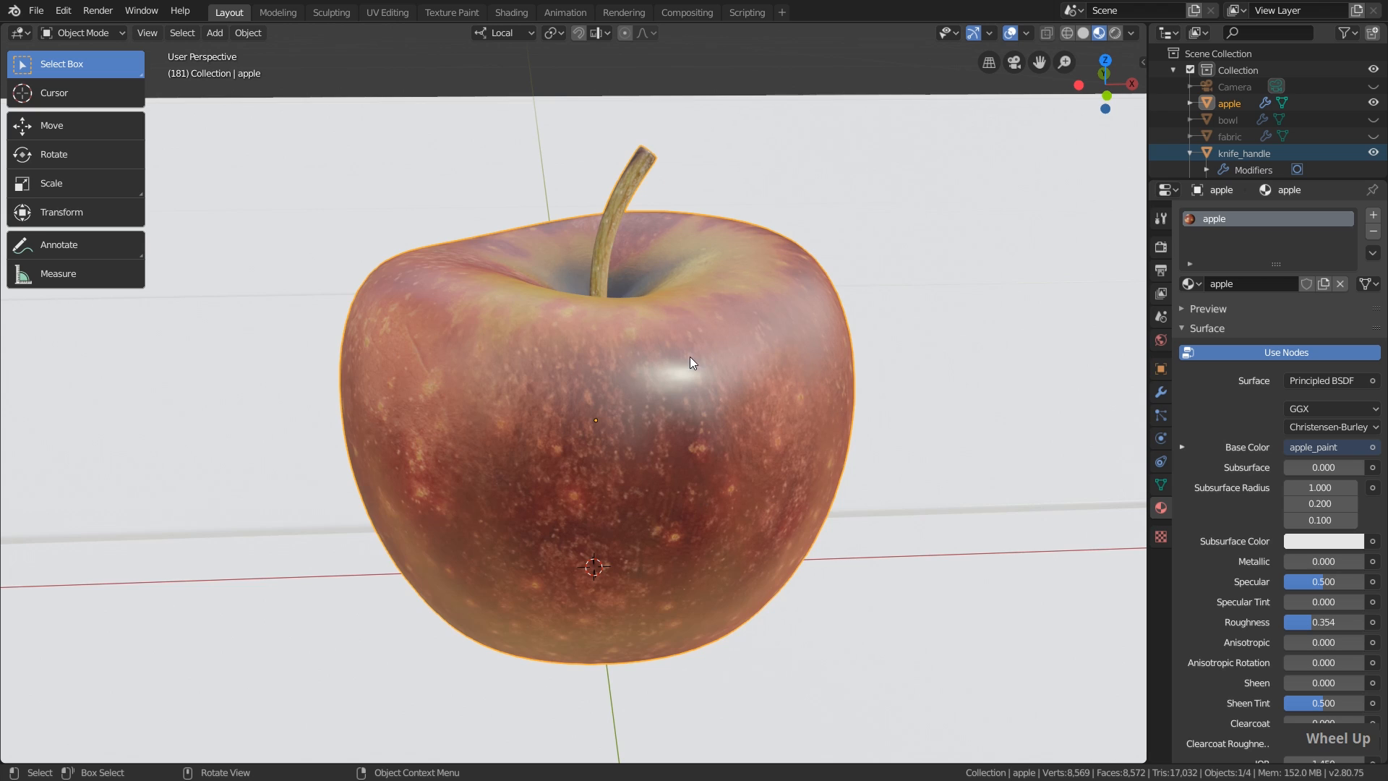
pyautogui.moveTo(690, 357); pyautogui.dragTo(571, 306, button='middle')
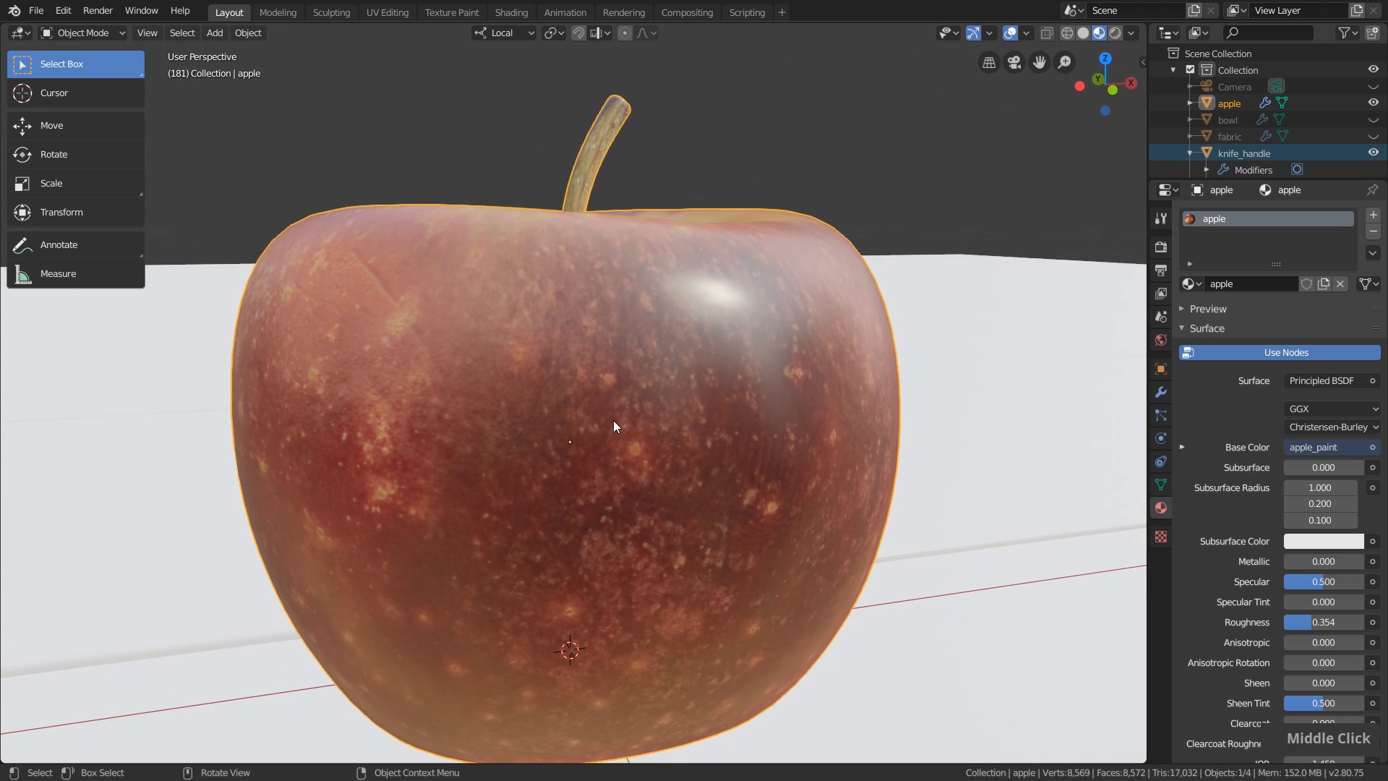
pyautogui.scroll(-5, 613, 419)
pyautogui.moveTo(645, 373); pyautogui.dragTo(619, 396, button='middle')
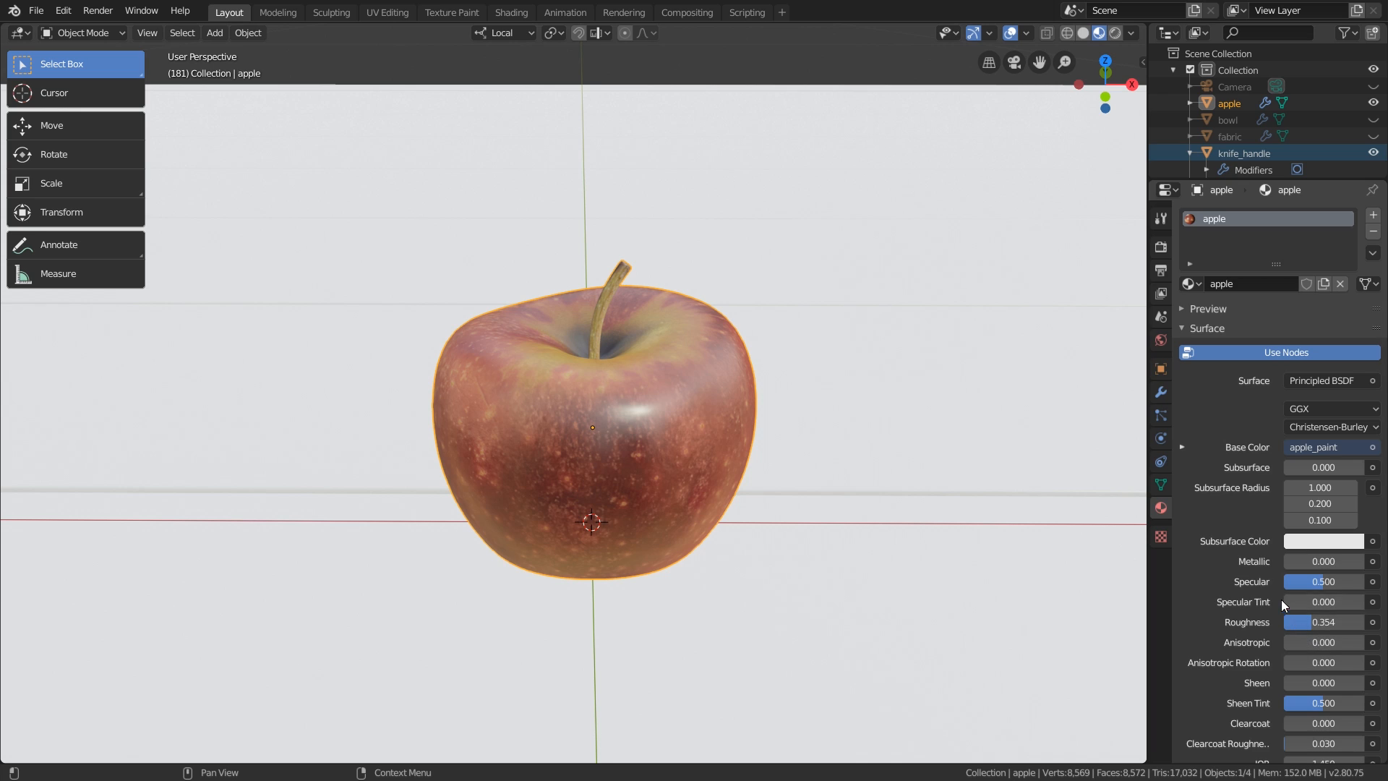
# Look through the remaining Principled BSDF inputs and the node types that can be connected to Metallic and Subsurface
pyautogui.scroll(-5, 1281, 600)
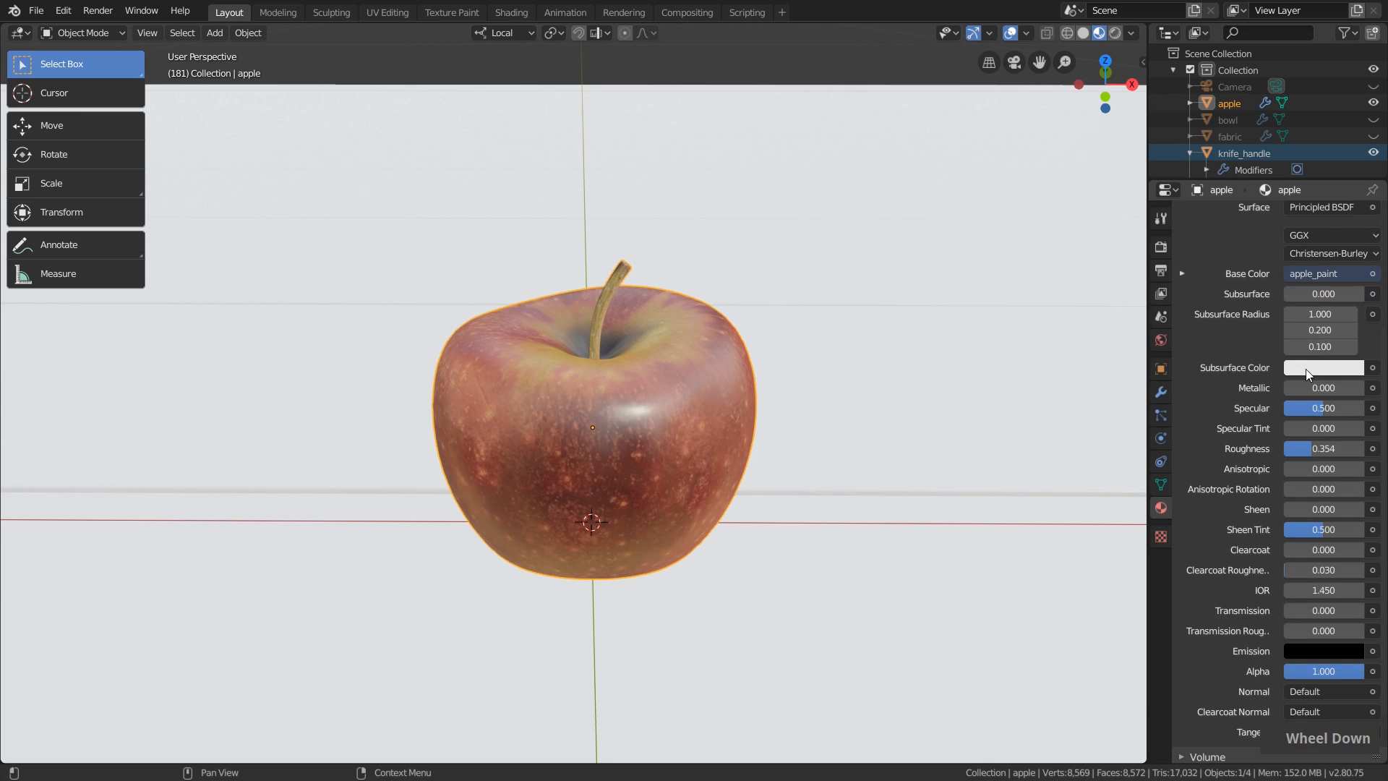
pyautogui.click(1372, 387)
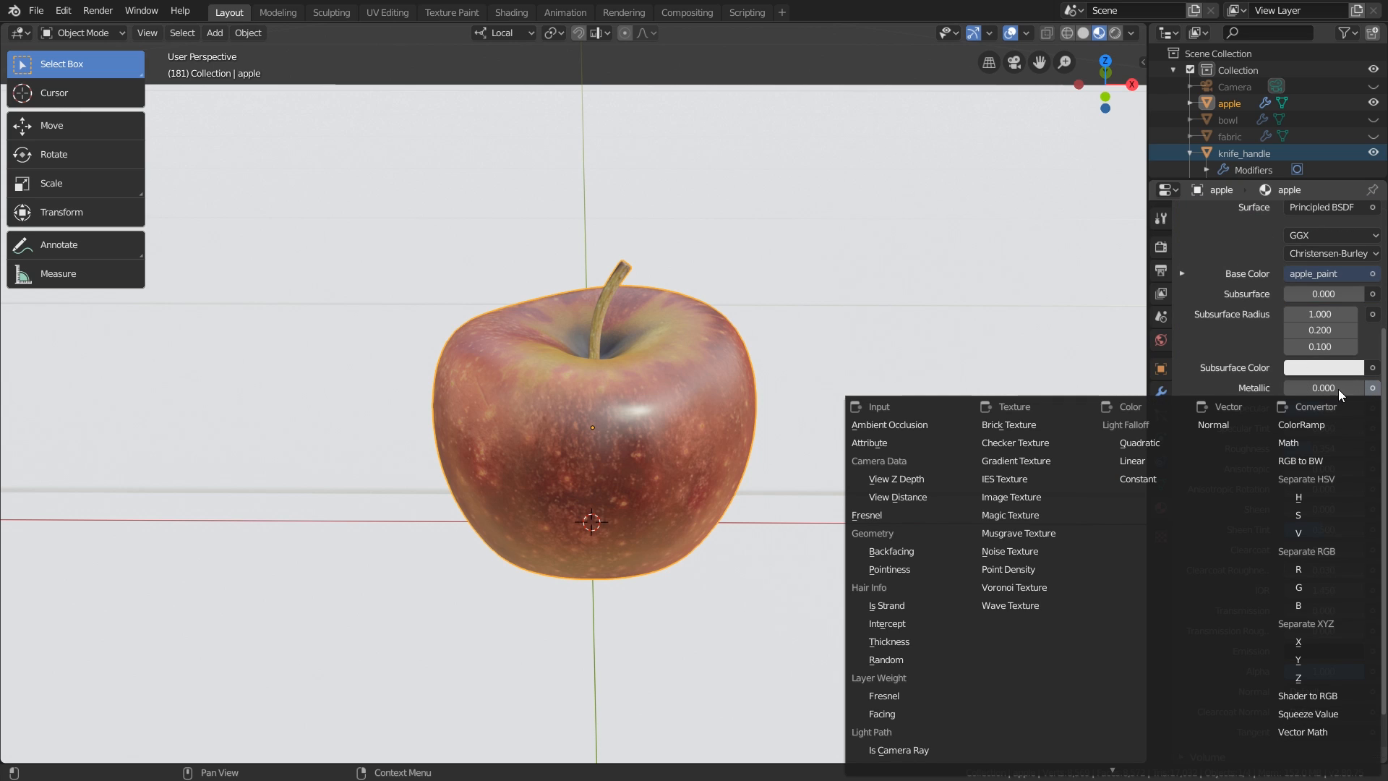
pyautogui.click(1372, 293)
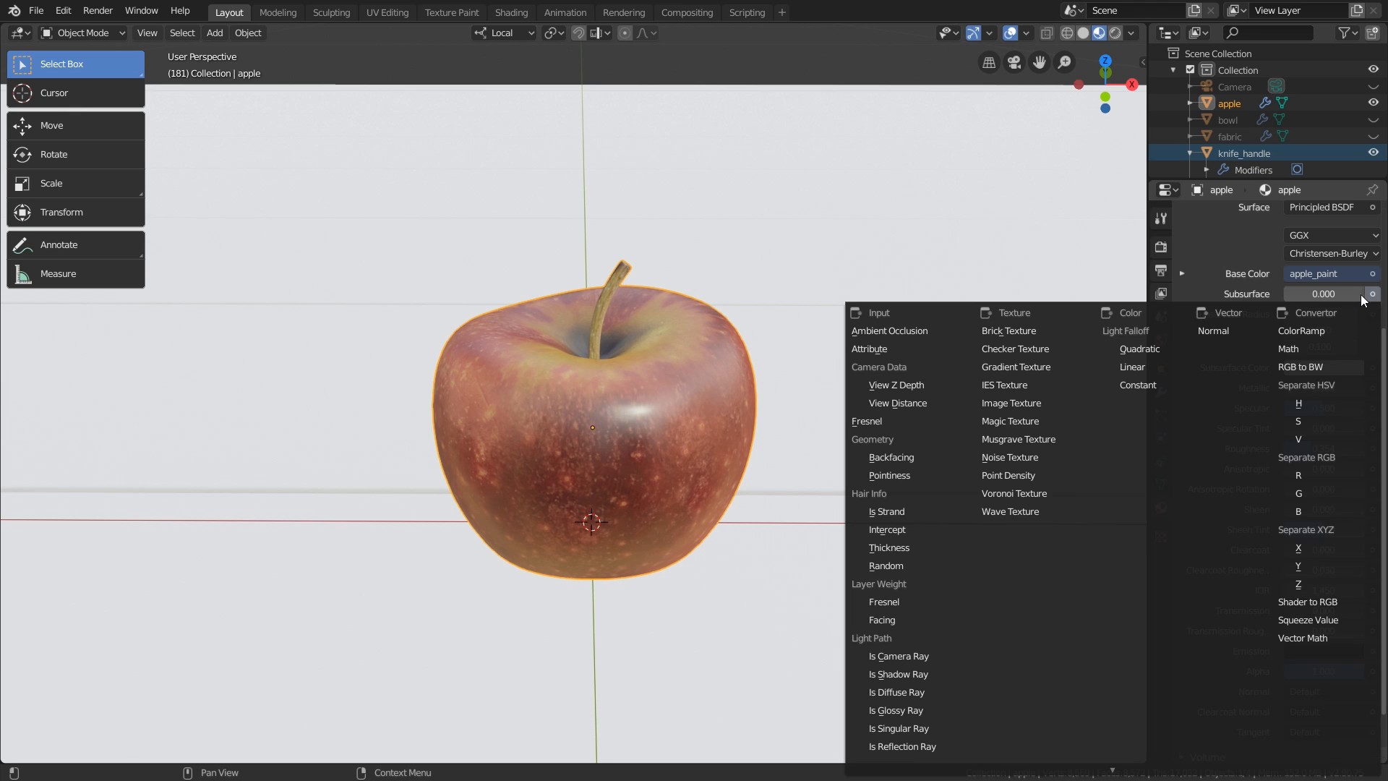
pyautogui.scroll(-2, 1319, 300)
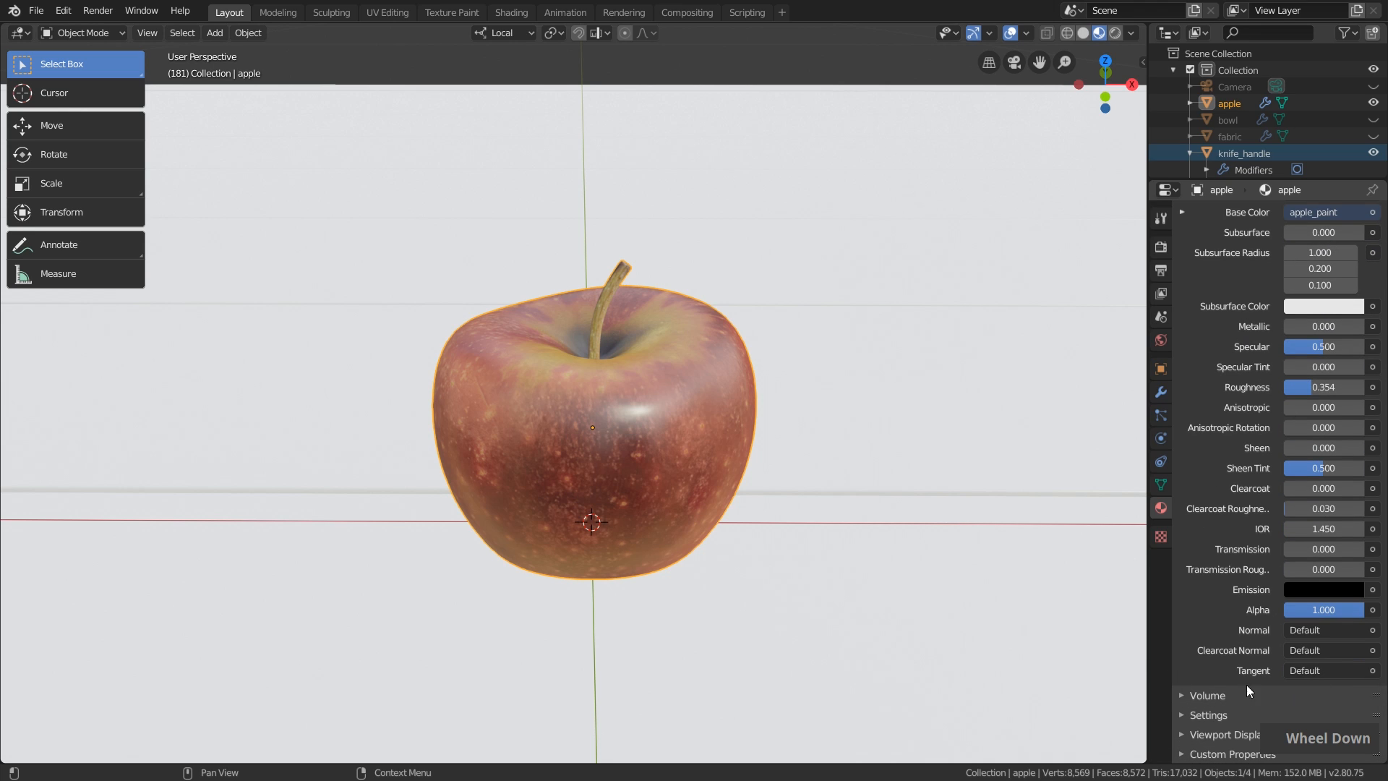
pyautogui.scroll(3, 1296, 693)
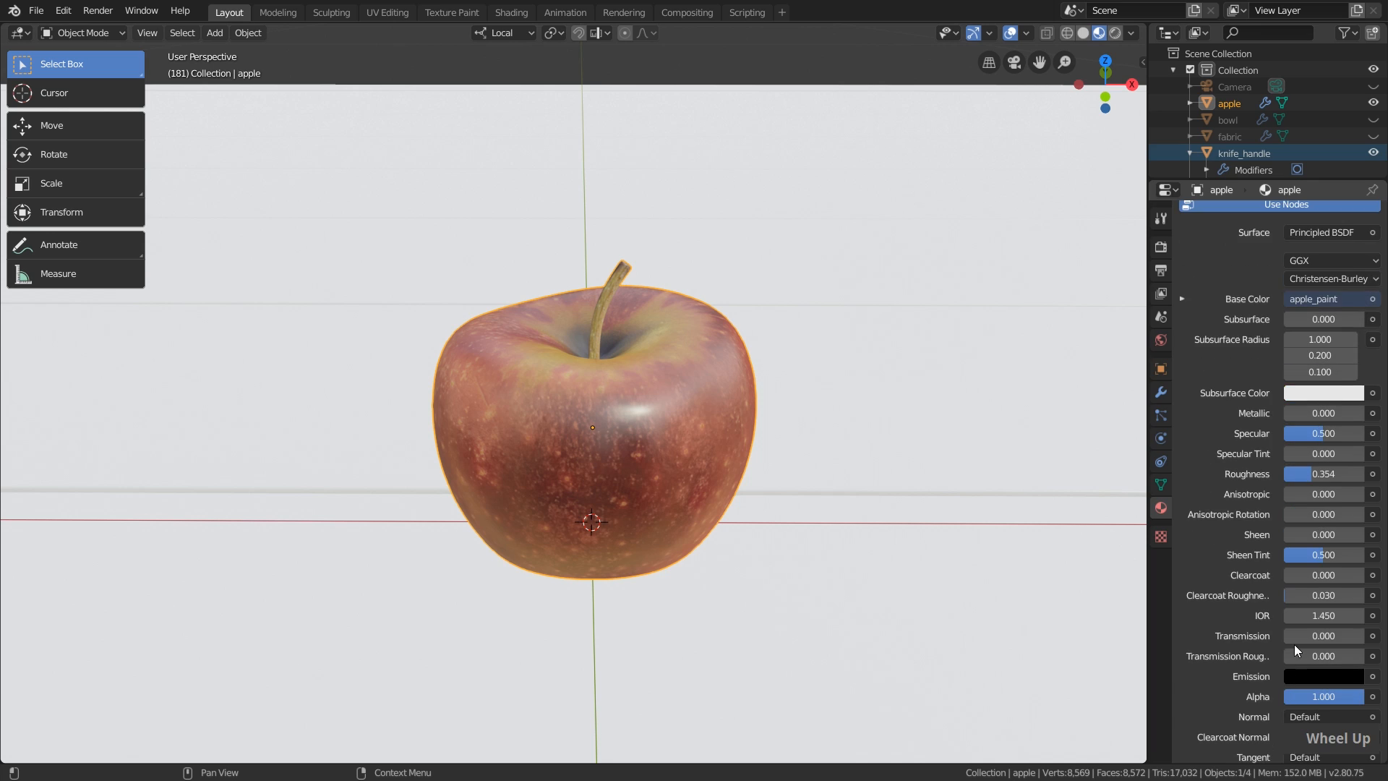
pyautogui.scroll(-3, 1227, 508)
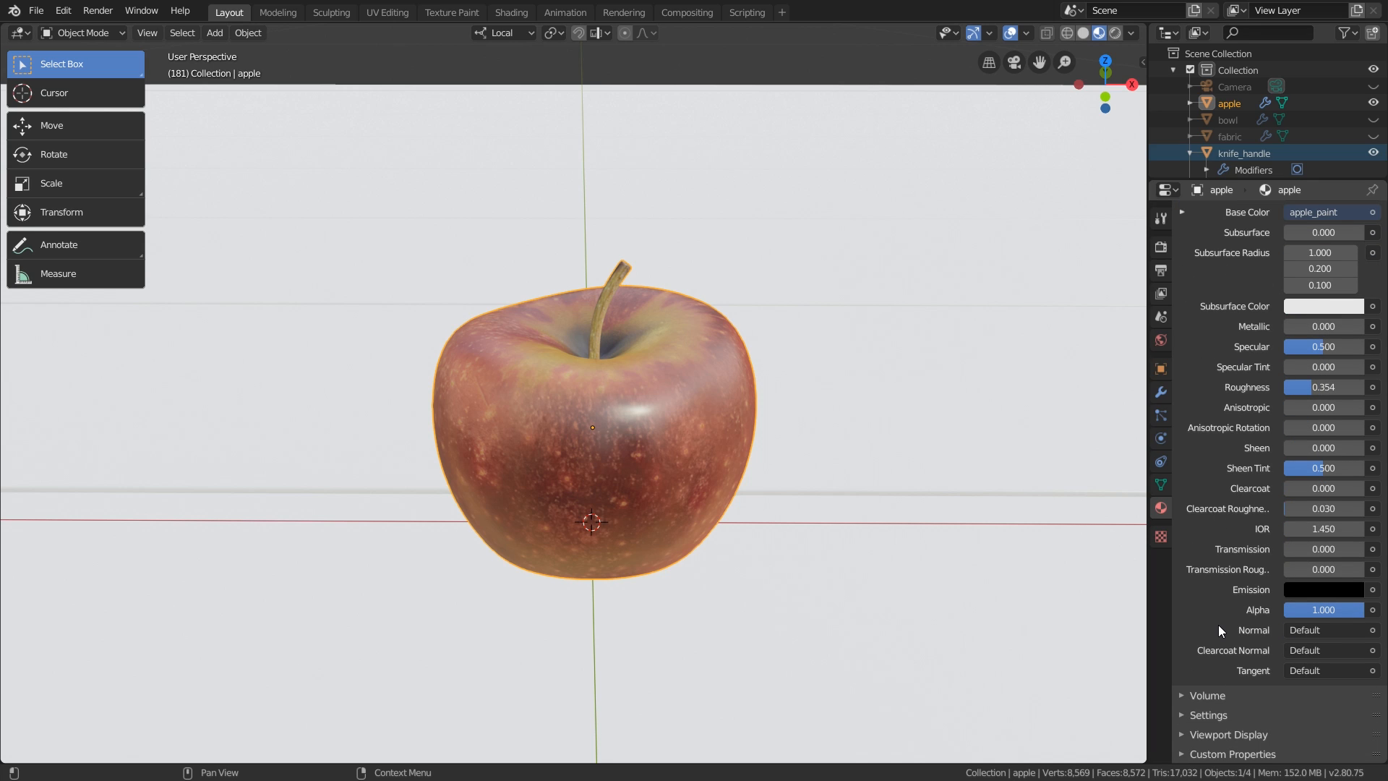
pyautogui.scroll(8, 1230, 603)
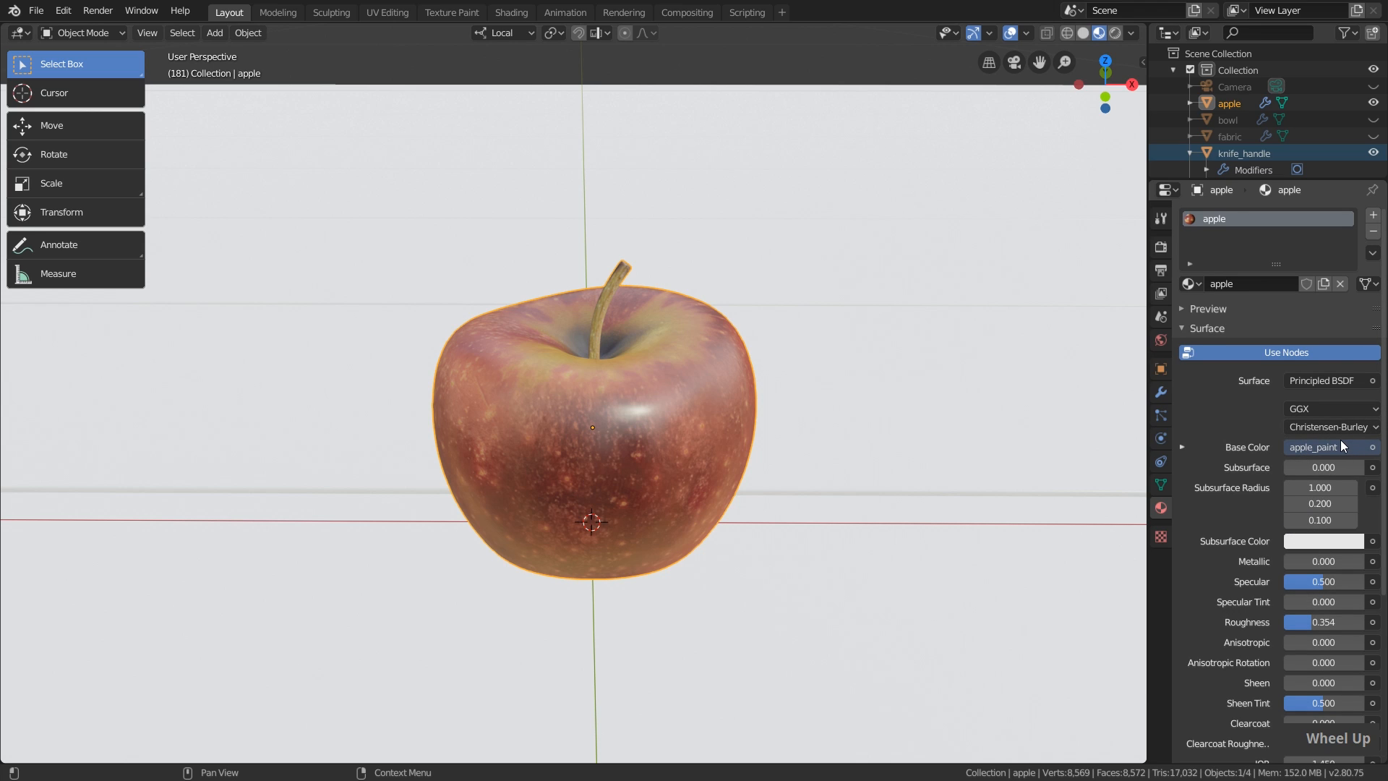
pyautogui.scroll(-2, 1341, 440)
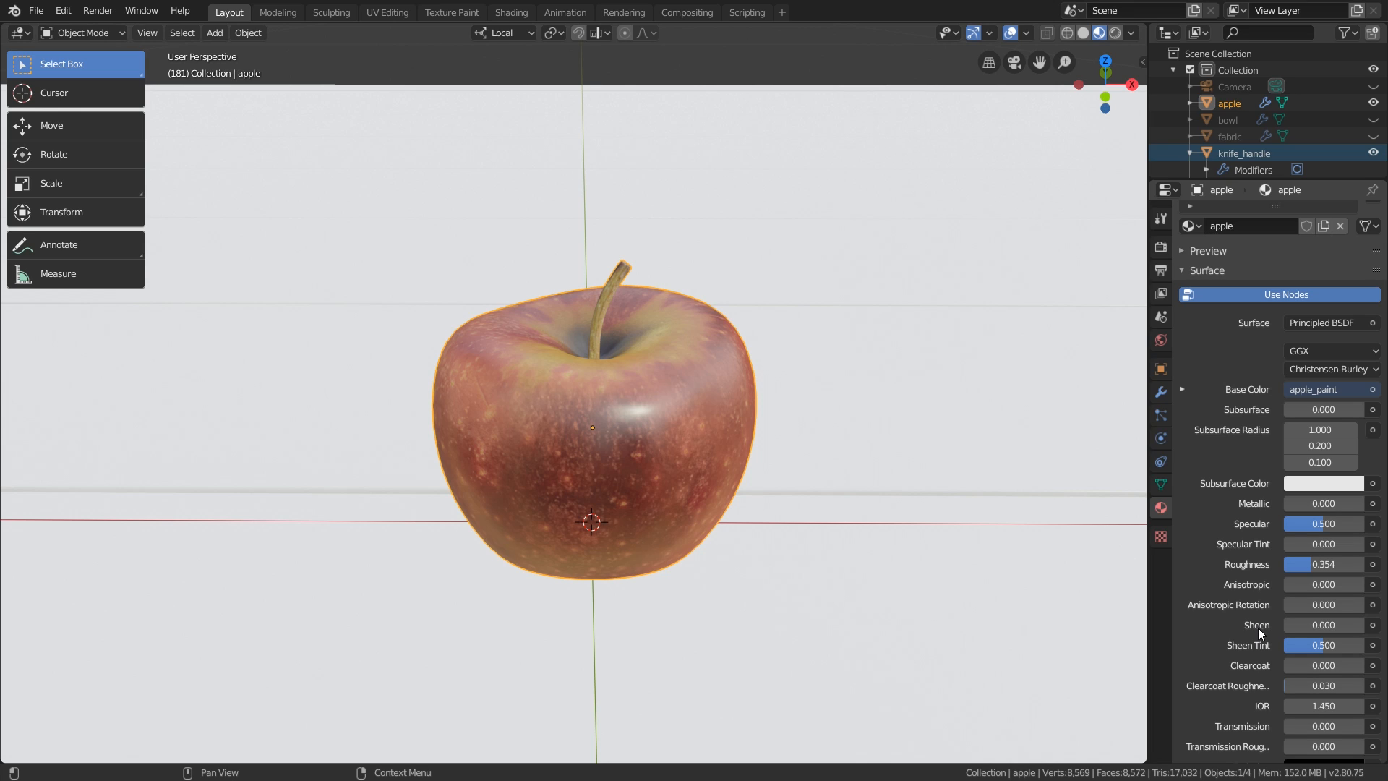
# Switch to the Shading workspace and frame the apple in its 3D viewport
pyautogui.click(511, 12)
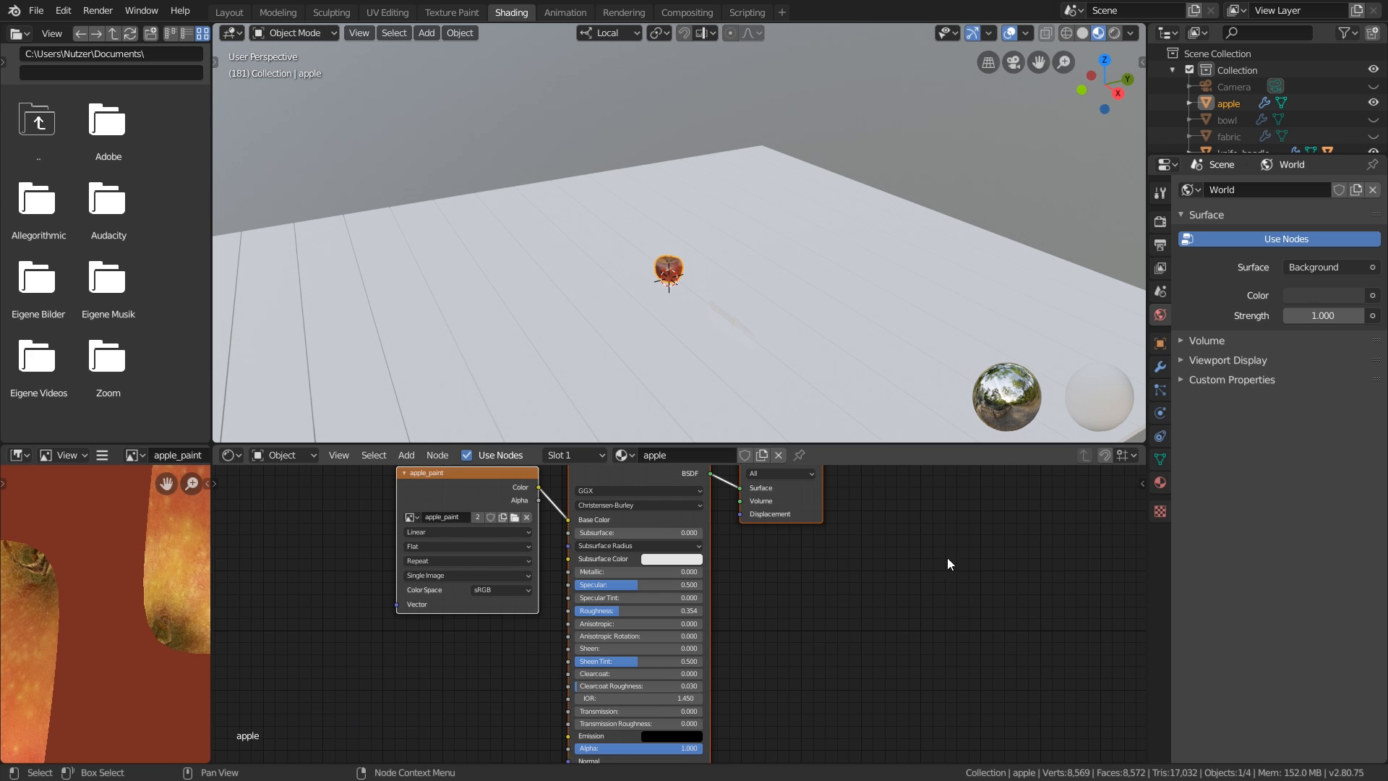
pyautogui.scroll(8, 667, 273)
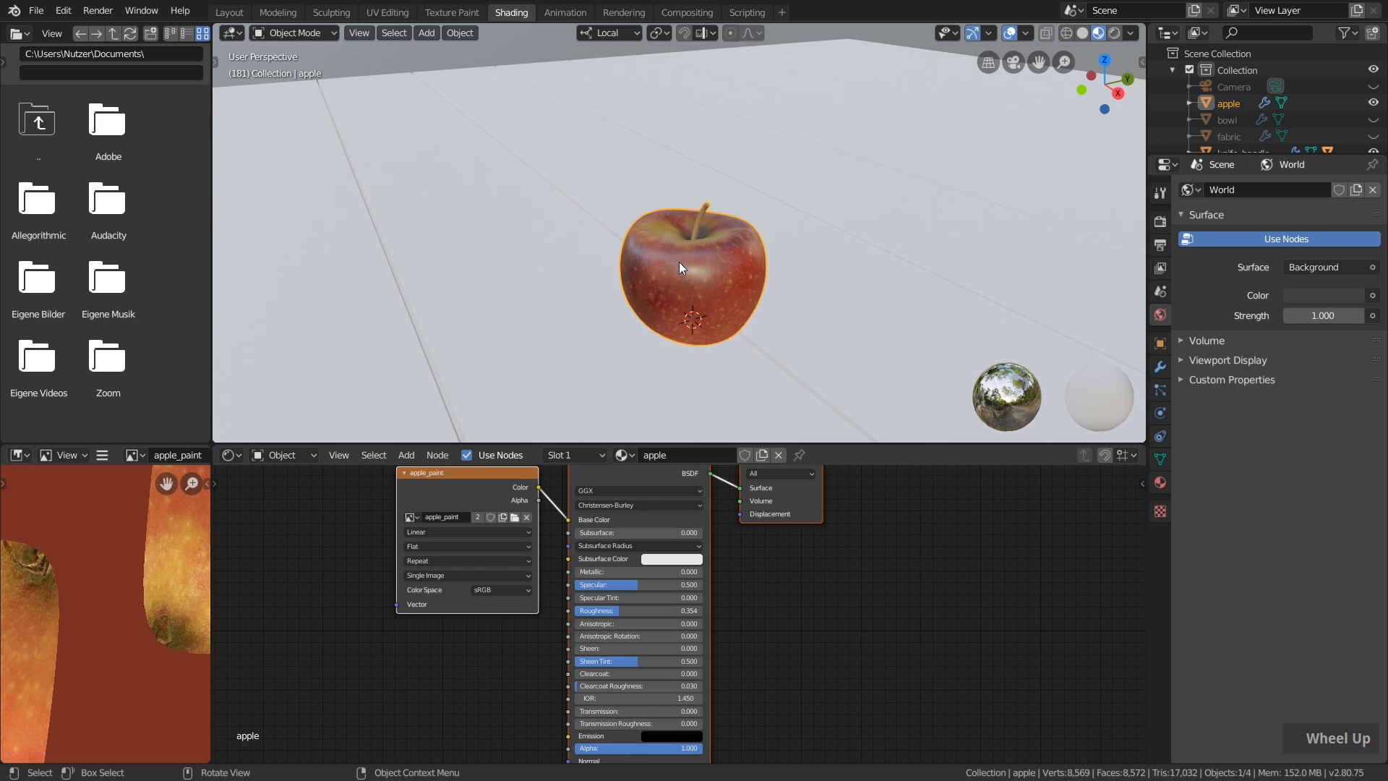
pyautogui.moveTo(679, 261); pyautogui.dragTo(790, 273, button='middle')
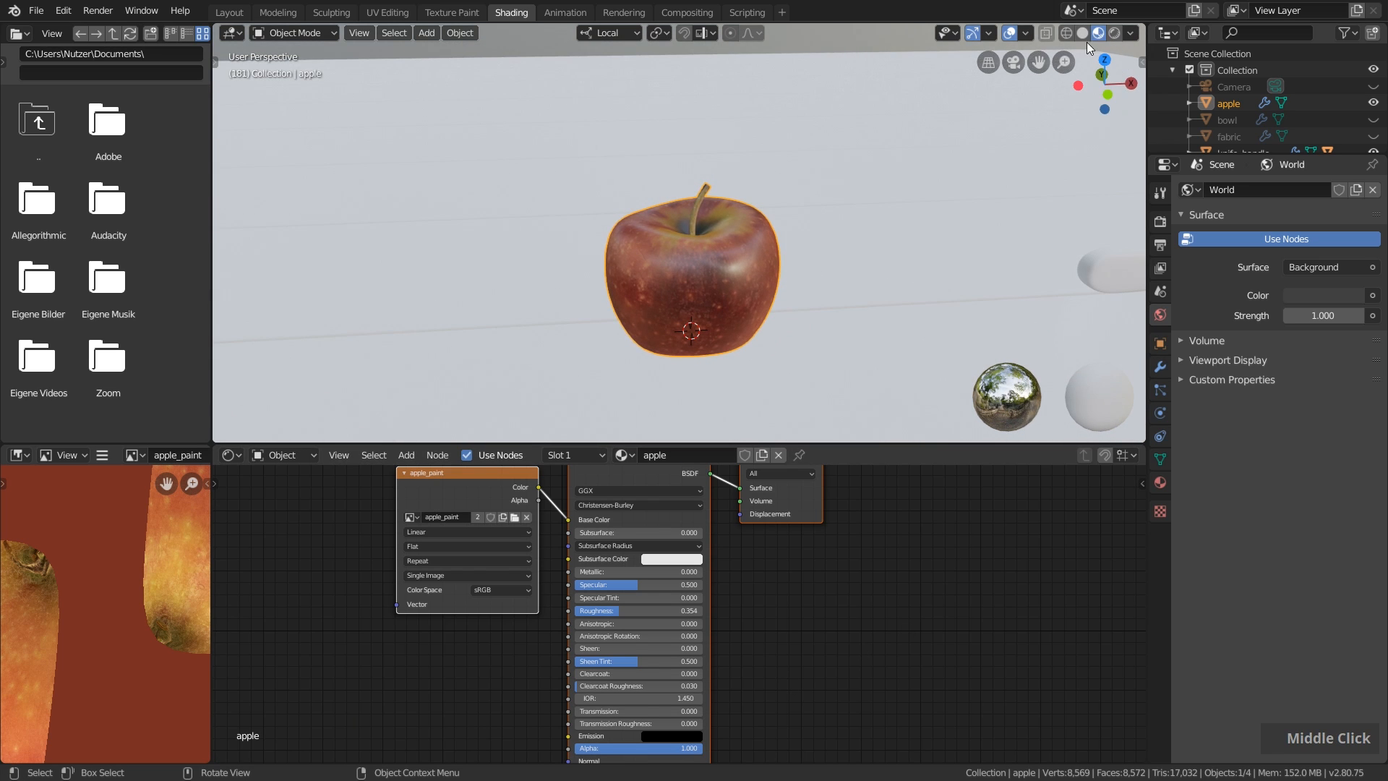
pyautogui.moveTo(753, 295); pyautogui.dragTo(873, 360, button='middle')
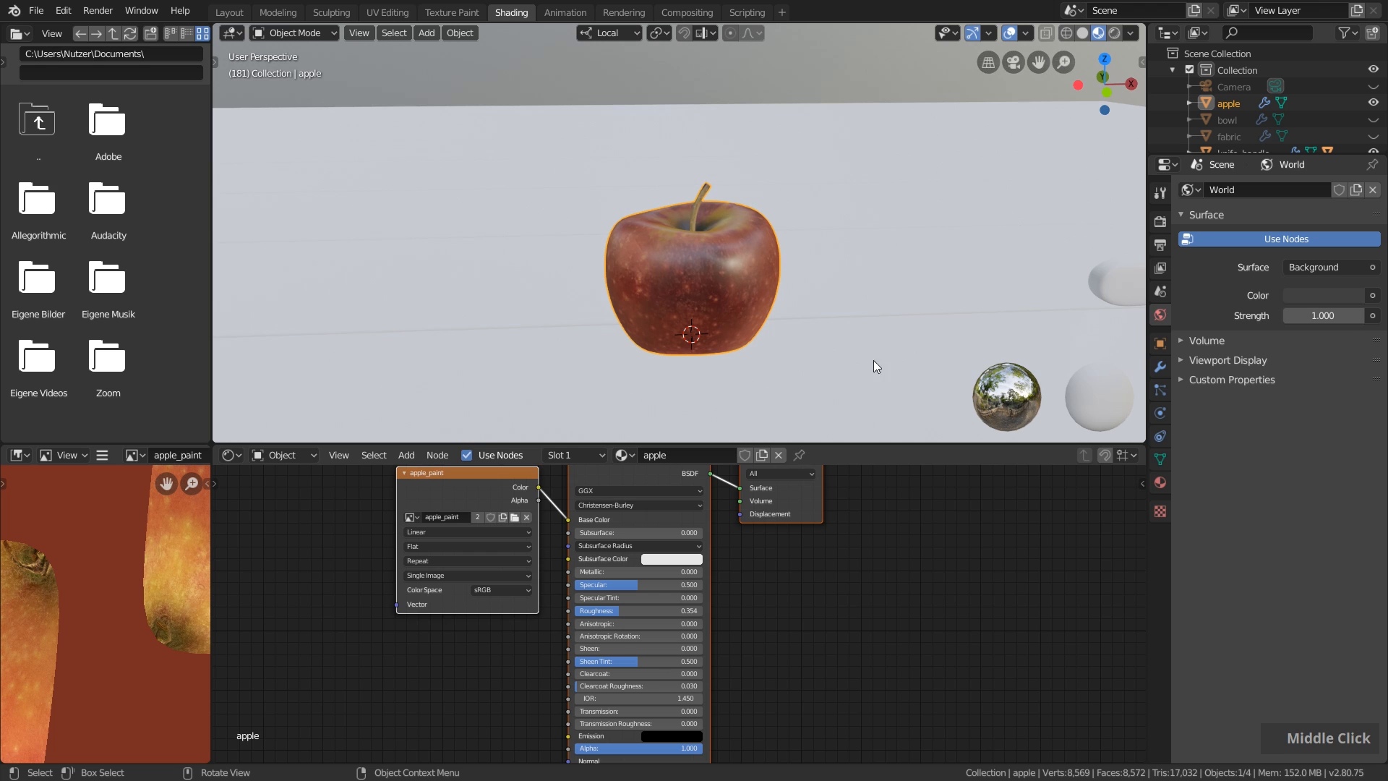
pyautogui.moveTo(807, 313)
pyautogui.mouseDown(button='middle')
pyautogui.moveTo(614, 309)
pyautogui.moveTo(736, 310)
pyautogui.mouseUp(button='middle')
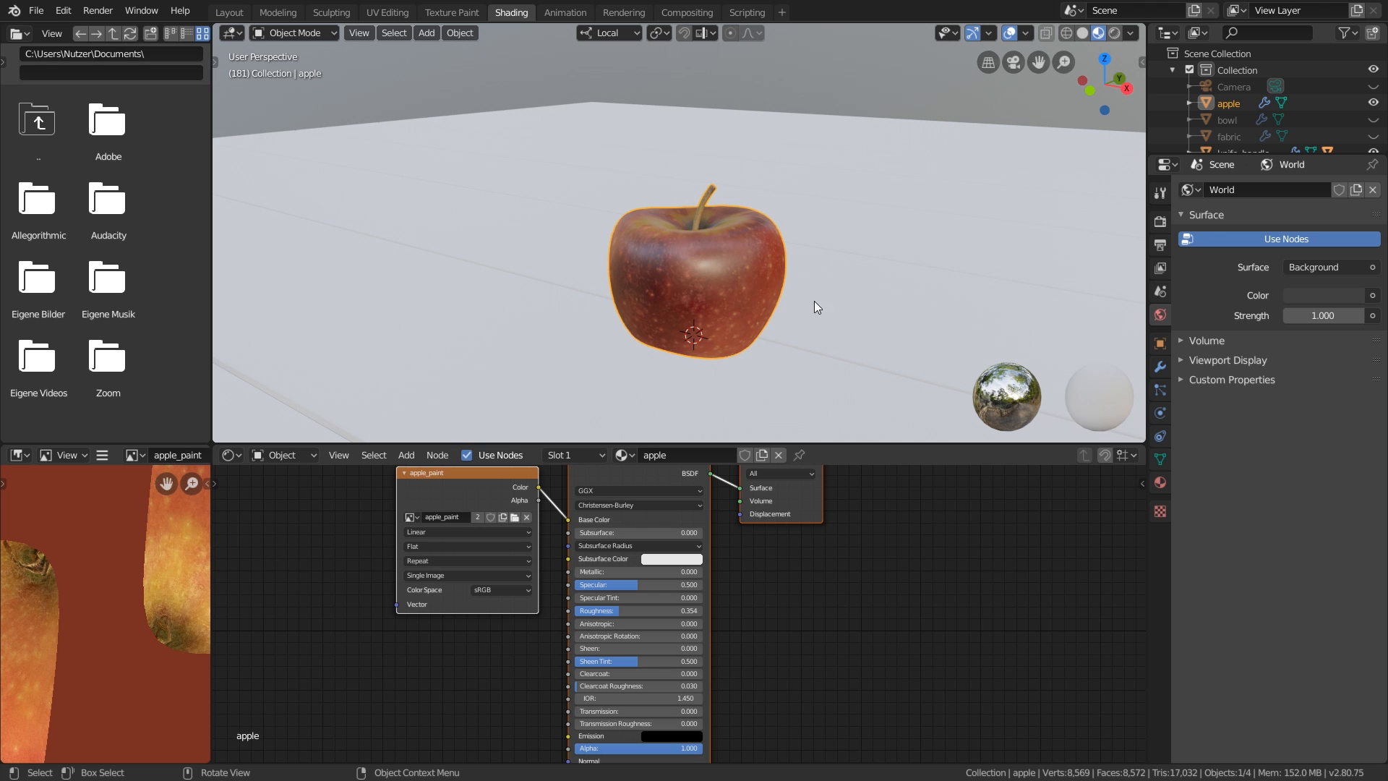
pyautogui.moveTo(814, 300); pyautogui.dragTo(763, 288, button='middle')
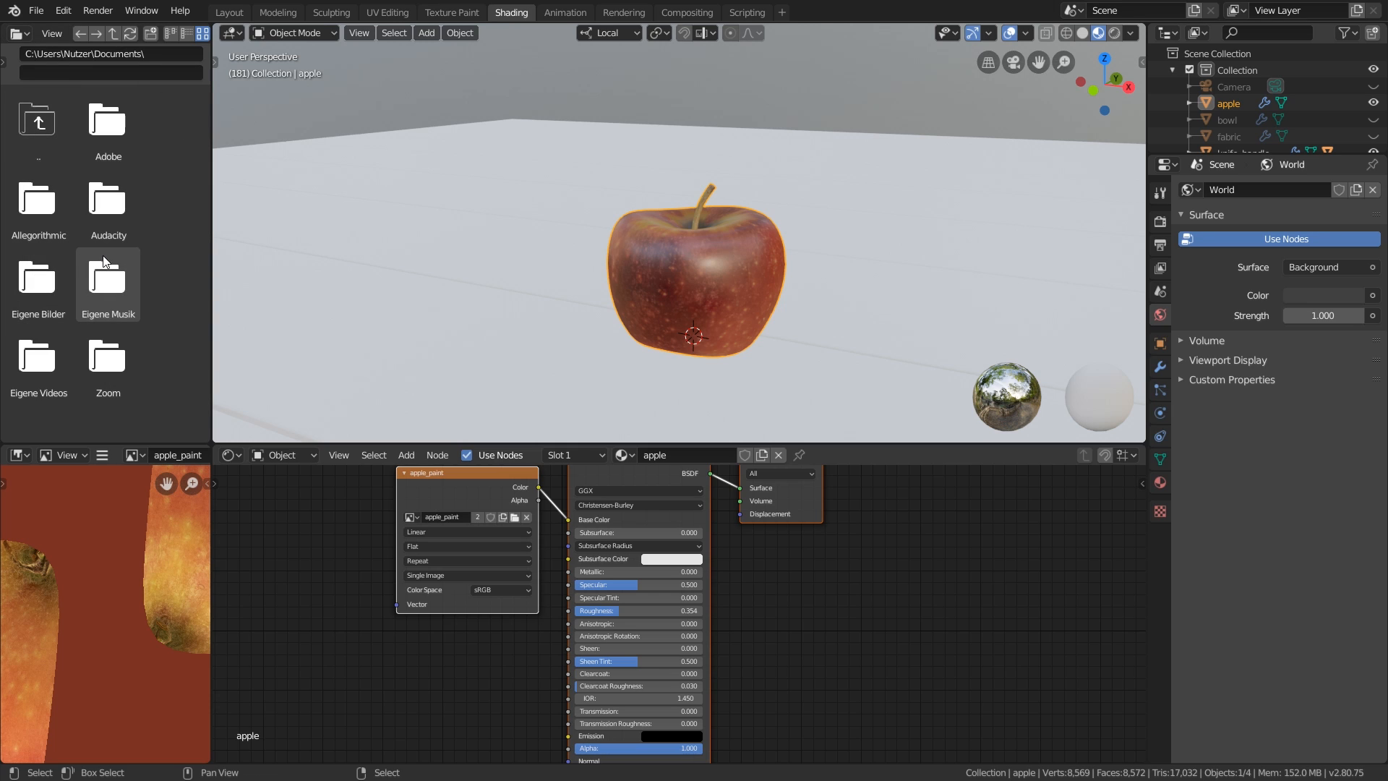
# Join the file browser area into the 3D viewport so the viewport takes over its space
pyautogui.rightClick(212, 223)
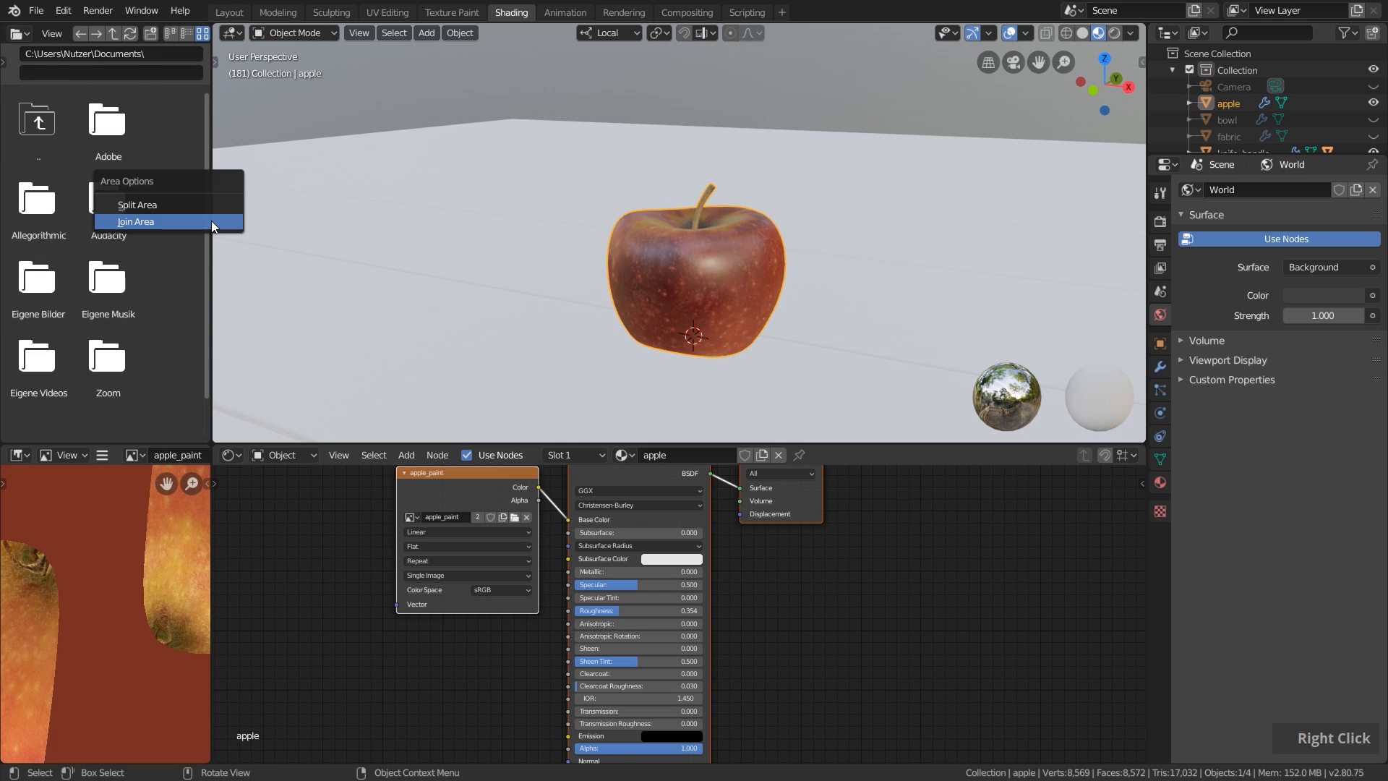
pyautogui.click(162, 222)
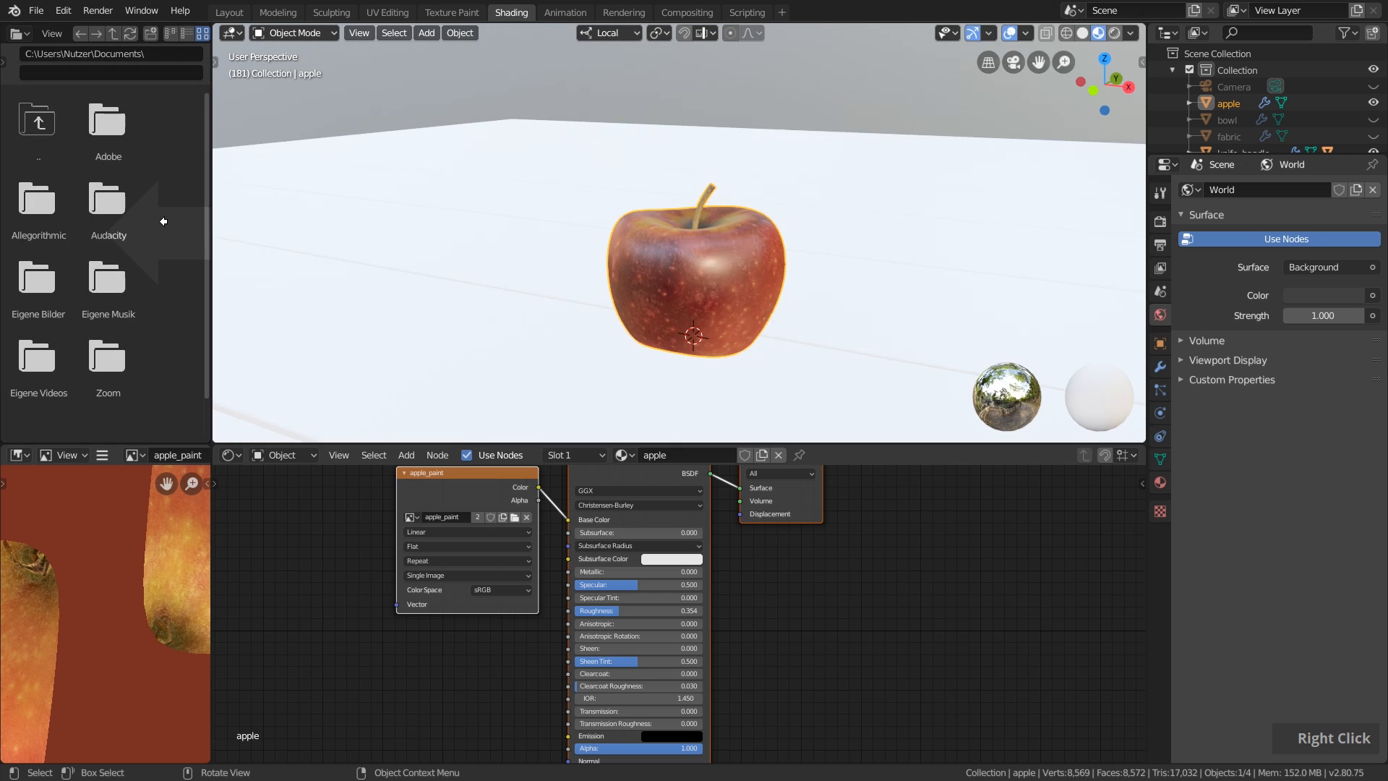
pyautogui.click(88, 218)
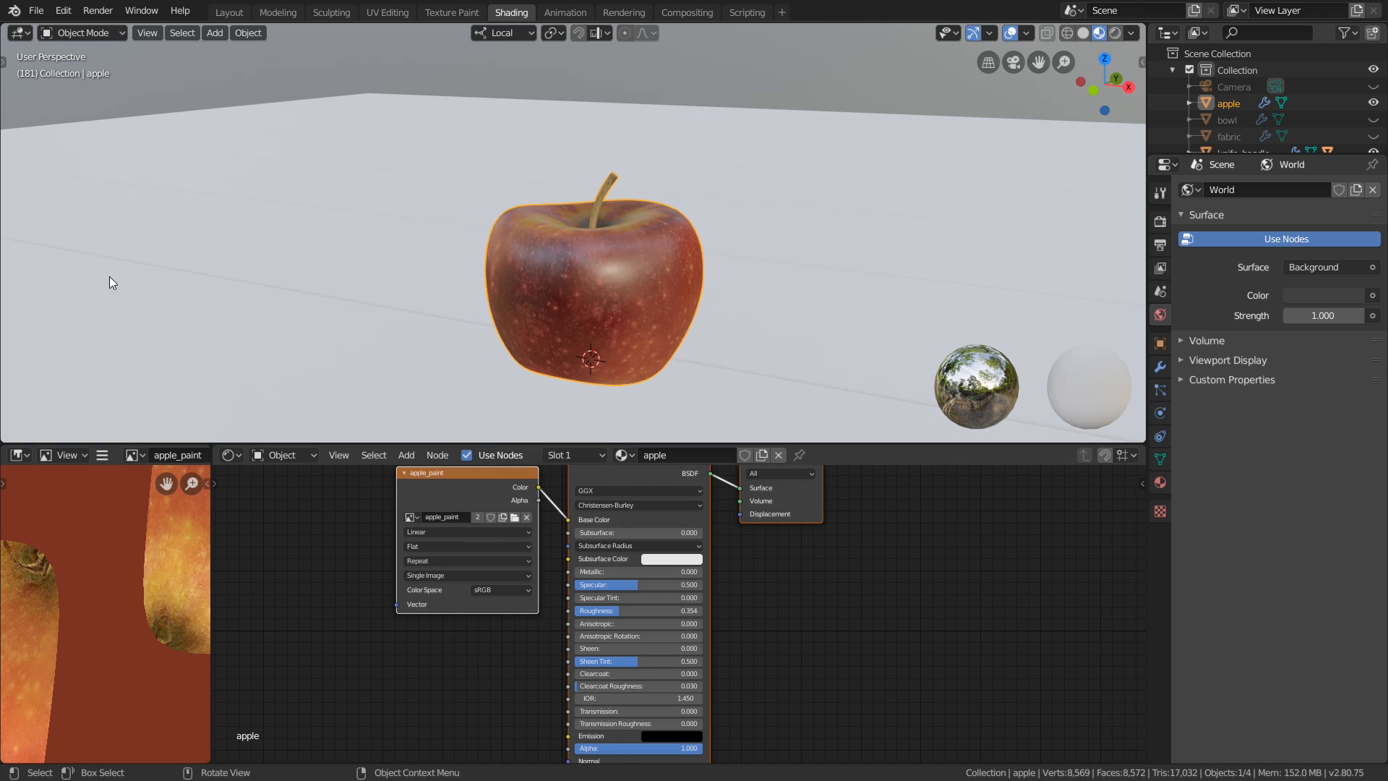
# View the whole apple_paint texture in the image editor and join that area into the node editor
pyautogui.scroll(-1, 117, 574)
pyautogui.scroll(-2, 117, 574)
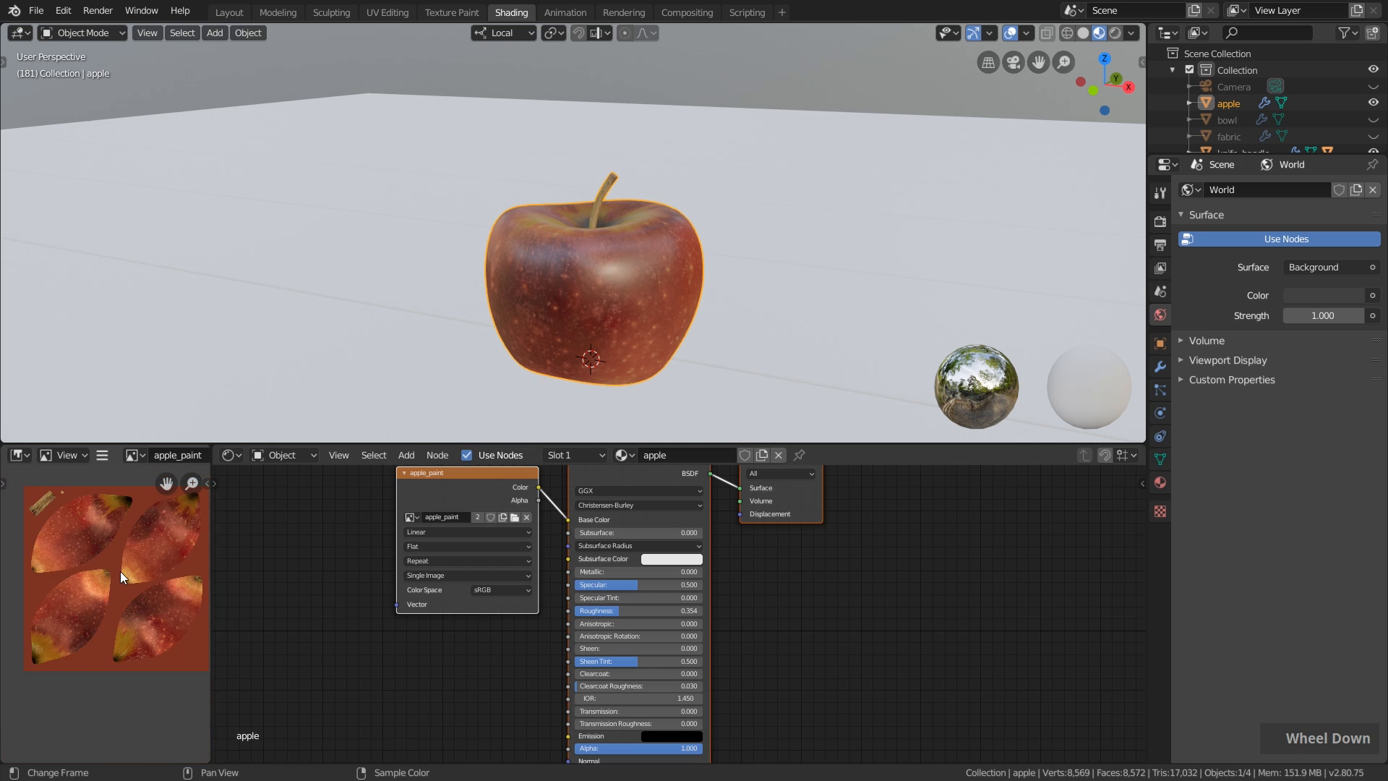
pyautogui.moveTo(124, 569); pyautogui.dragTo(129, 566, button='middle')
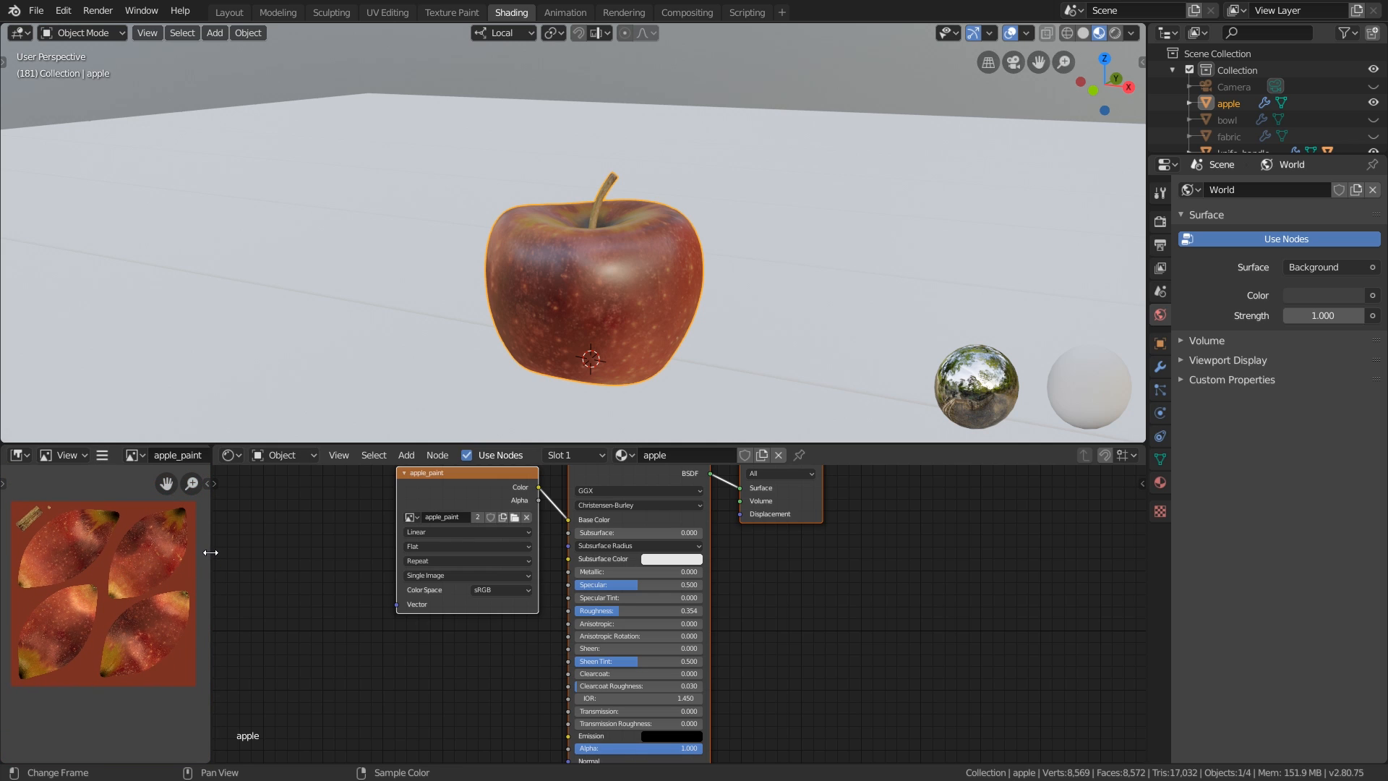
pyautogui.rightClick(210, 554)
pyautogui.click(211, 552)
pyautogui.click(131, 565)
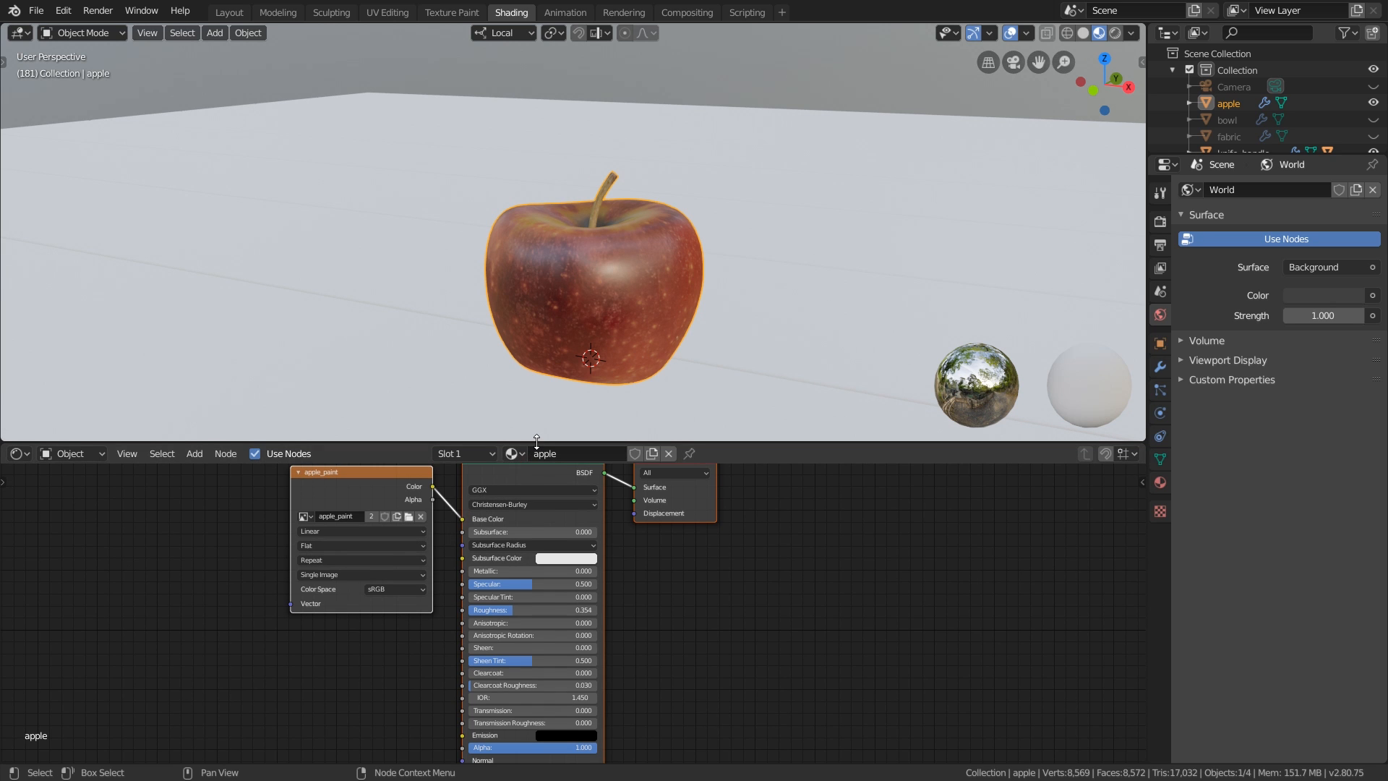
# Enlarge the node editor beneath the viewport and choose Shader Editor as its editor type
pyautogui.moveTo(533, 442); pyautogui.dragTo(537, 348)
pyautogui.scroll(-1, 576, 490)
pyautogui.moveTo(356, 543); pyautogui.dragTo(429, 548, button='middle')
pyautogui.click(20, 373)
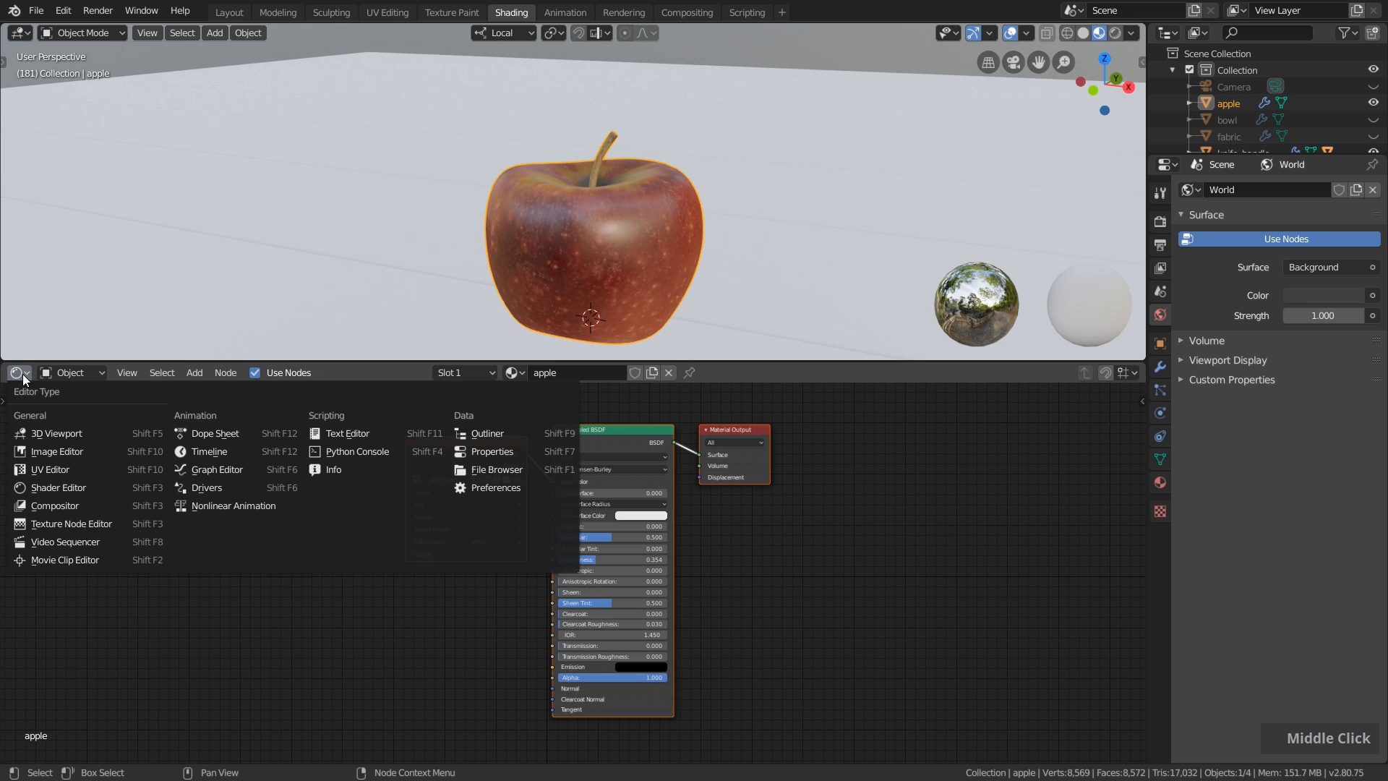
pyautogui.click(88, 491)
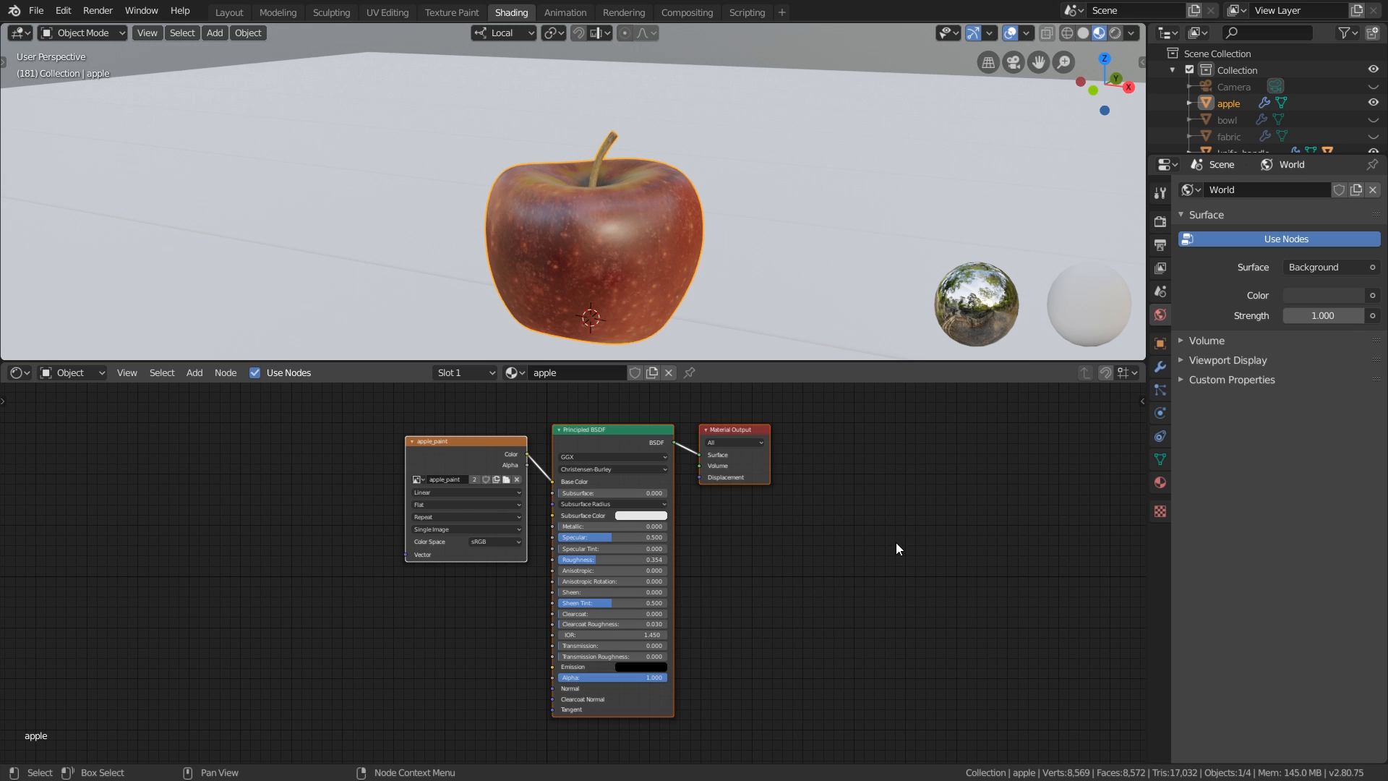
# Show the apple's material properties and set its Roughness to 0.372
pyautogui.click(1160, 482)
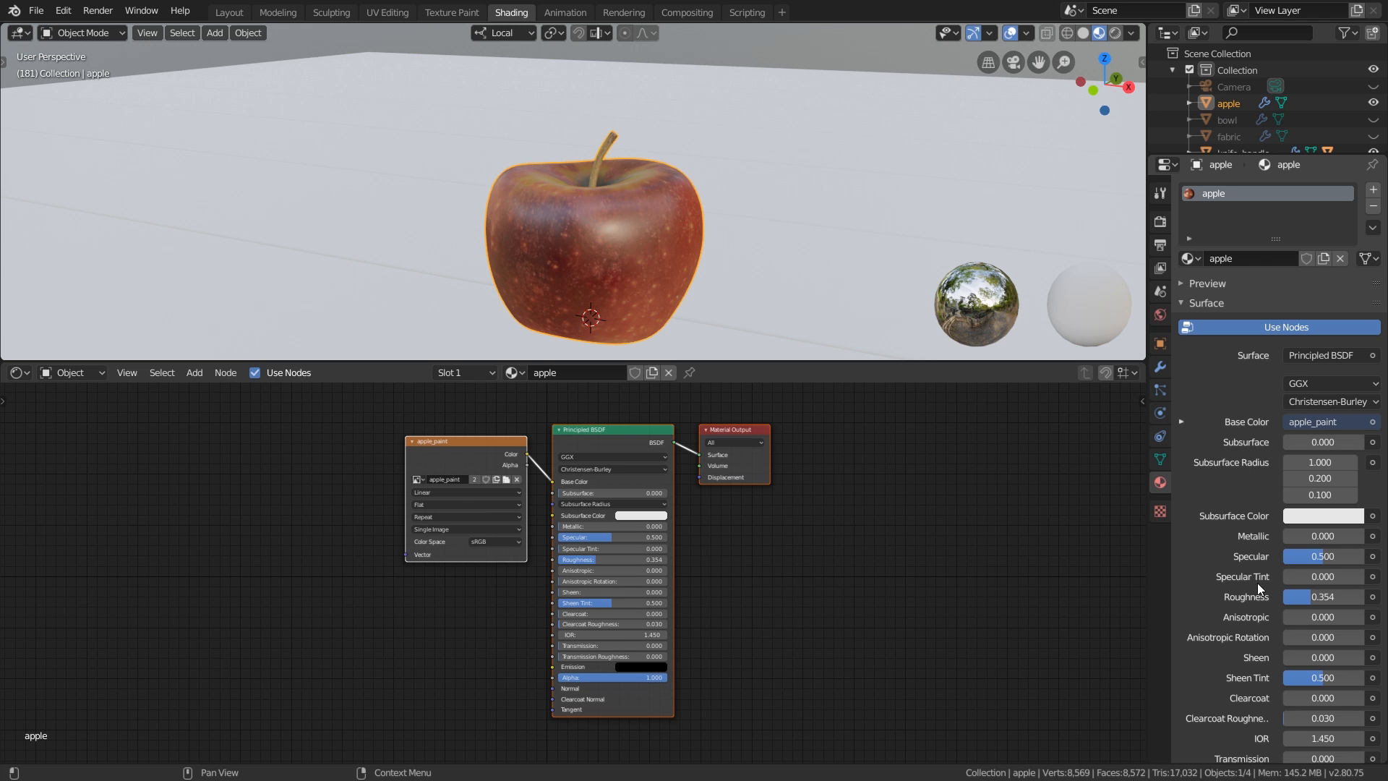
pyautogui.moveTo(1303, 596)
pyautogui.mouseDown()
pyautogui.moveTo(1265, 596)
pyautogui.moveTo(1353, 596)
pyautogui.moveTo(1295, 596)
pyautogui.moveTo(1313, 597)
pyautogui.mouseUp()
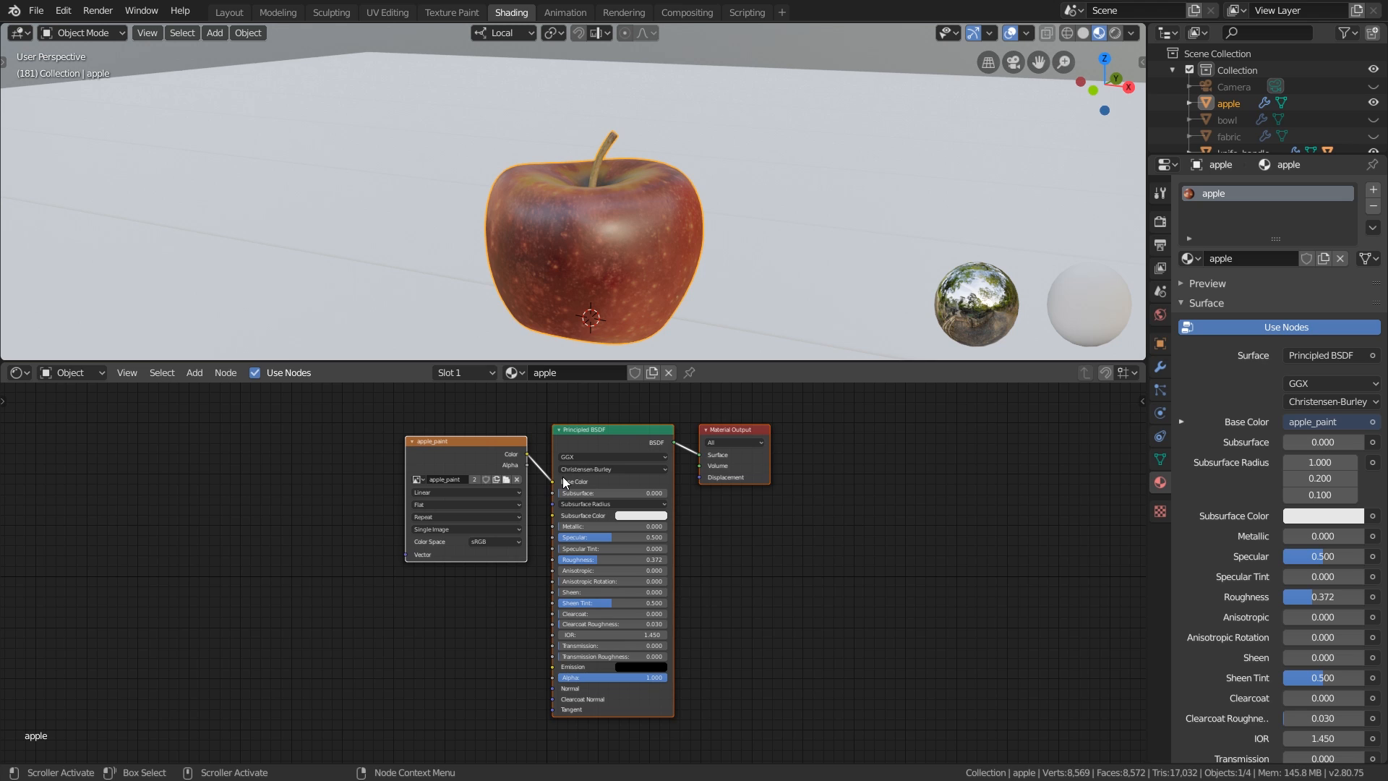
# Move the apple_paint texture node farther away from the Principled BSDF node, keeping its Base Color link
pyautogui.moveTo(491, 457); pyautogui.dragTo(501, 452, button='middle')
pyautogui.click(327, 458)
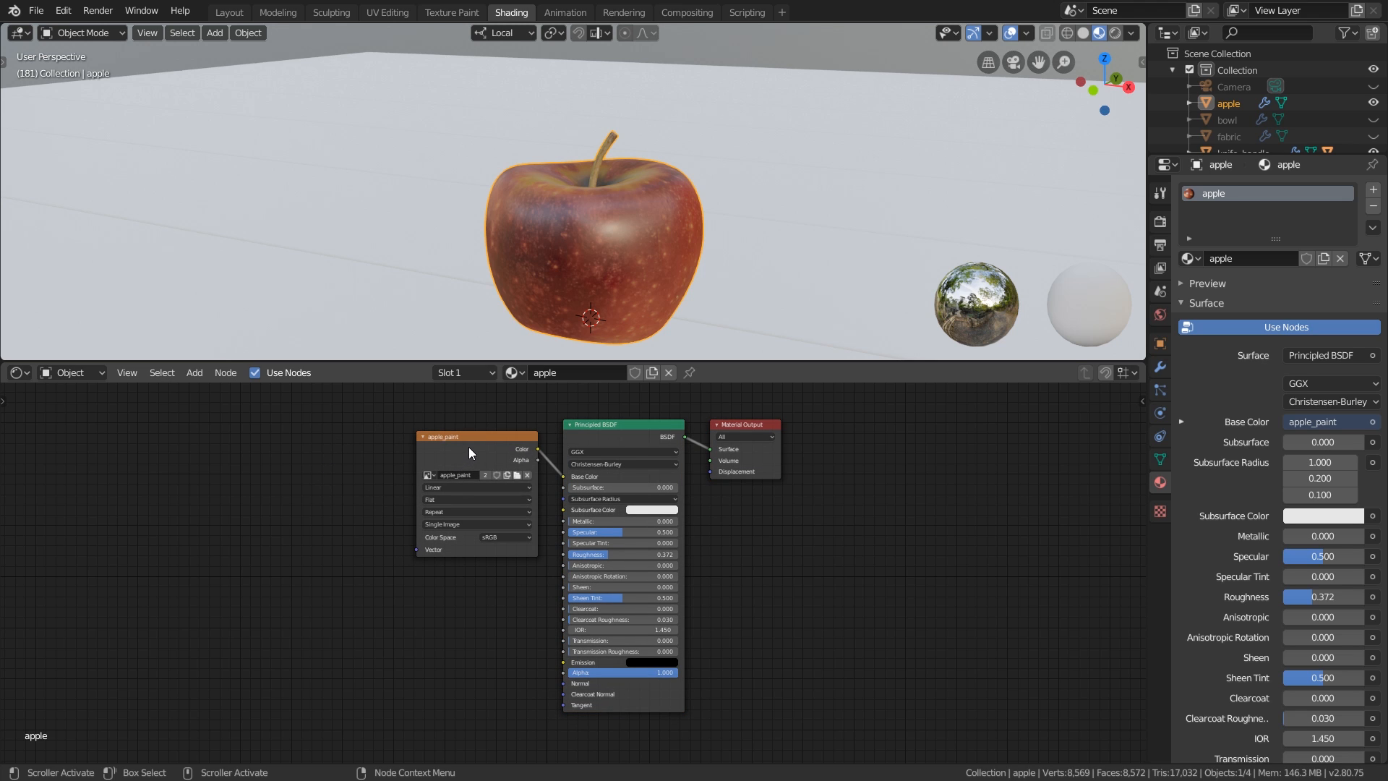
pyautogui.moveTo(468, 461); pyautogui.dragTo(322, 488)
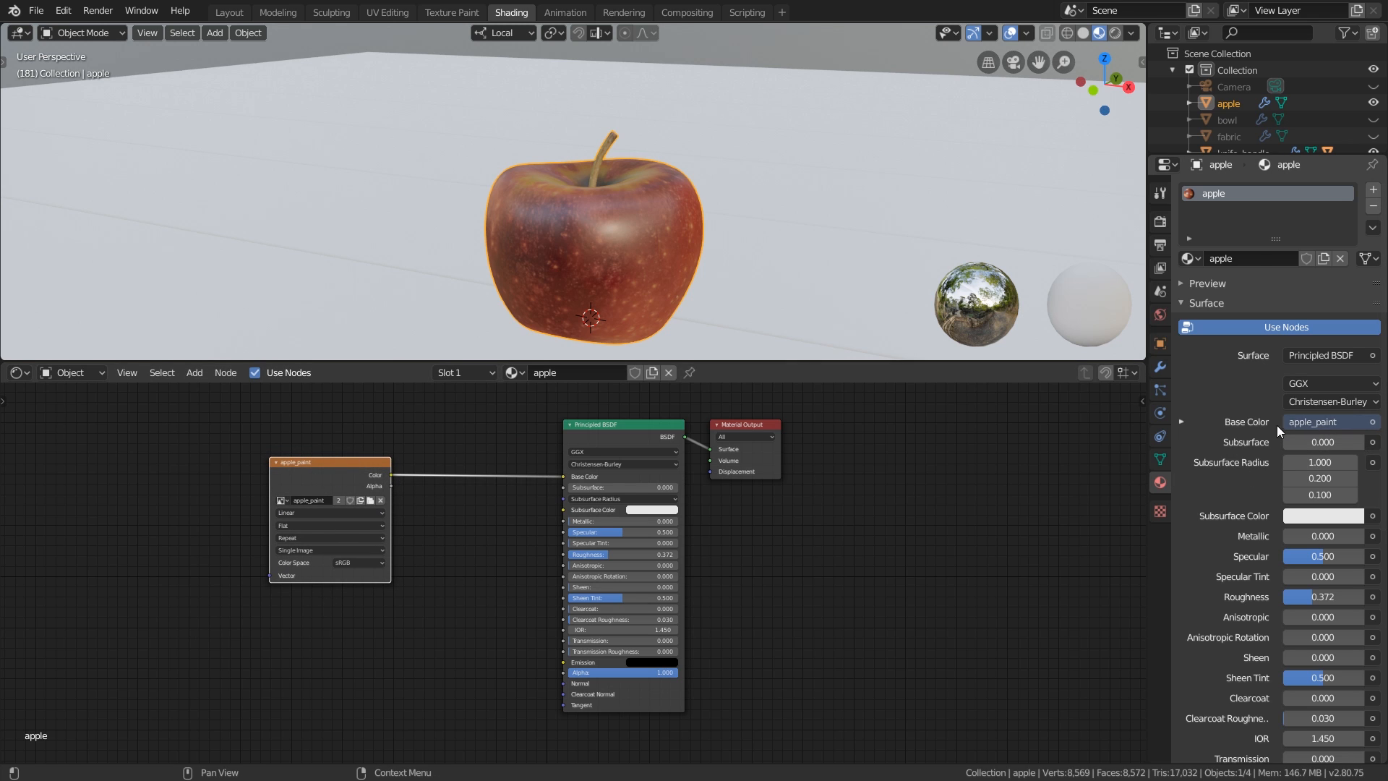
pyautogui.scroll(2, 336, 499)
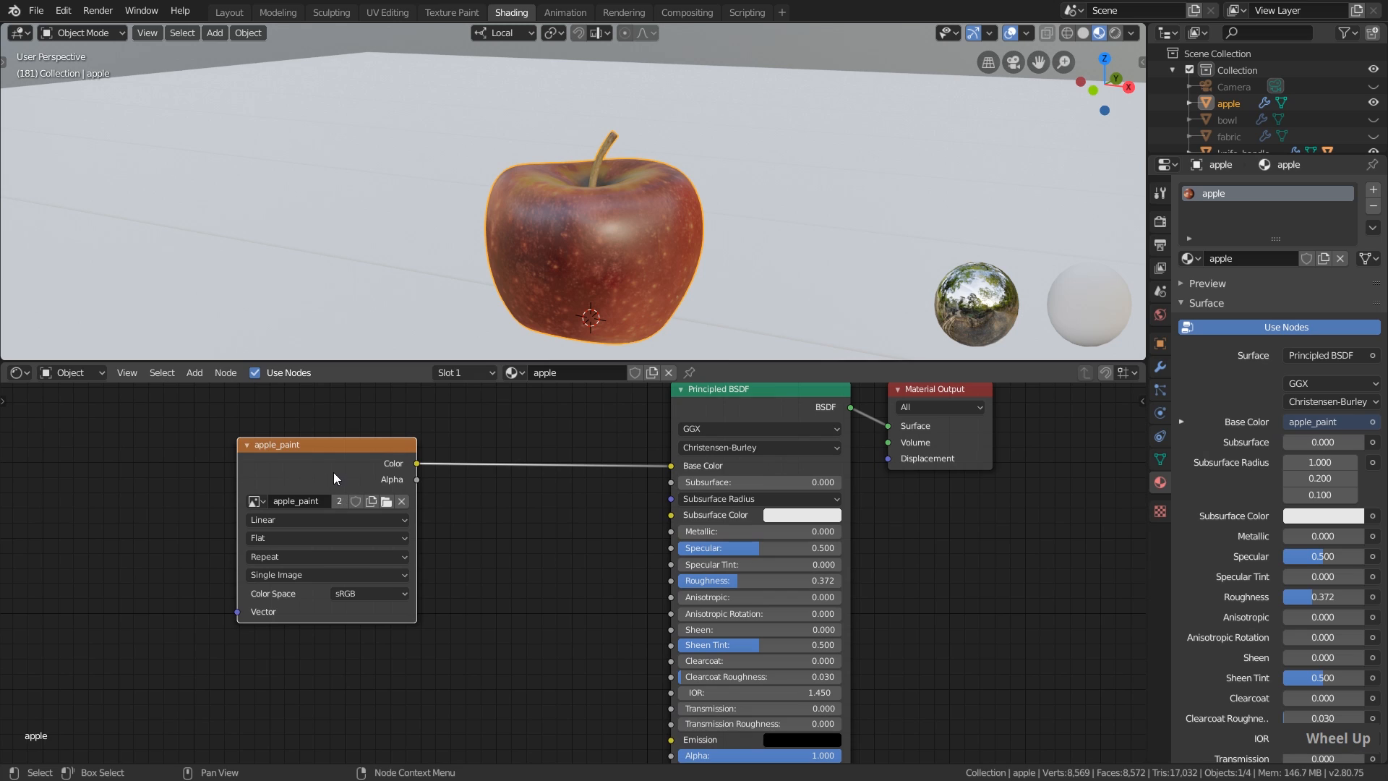
pyautogui.moveTo(334, 478)
pyautogui.mouseDown()
pyautogui.moveTo(307, 473)
pyautogui.moveTo(323, 473)
pyautogui.mouseUp()
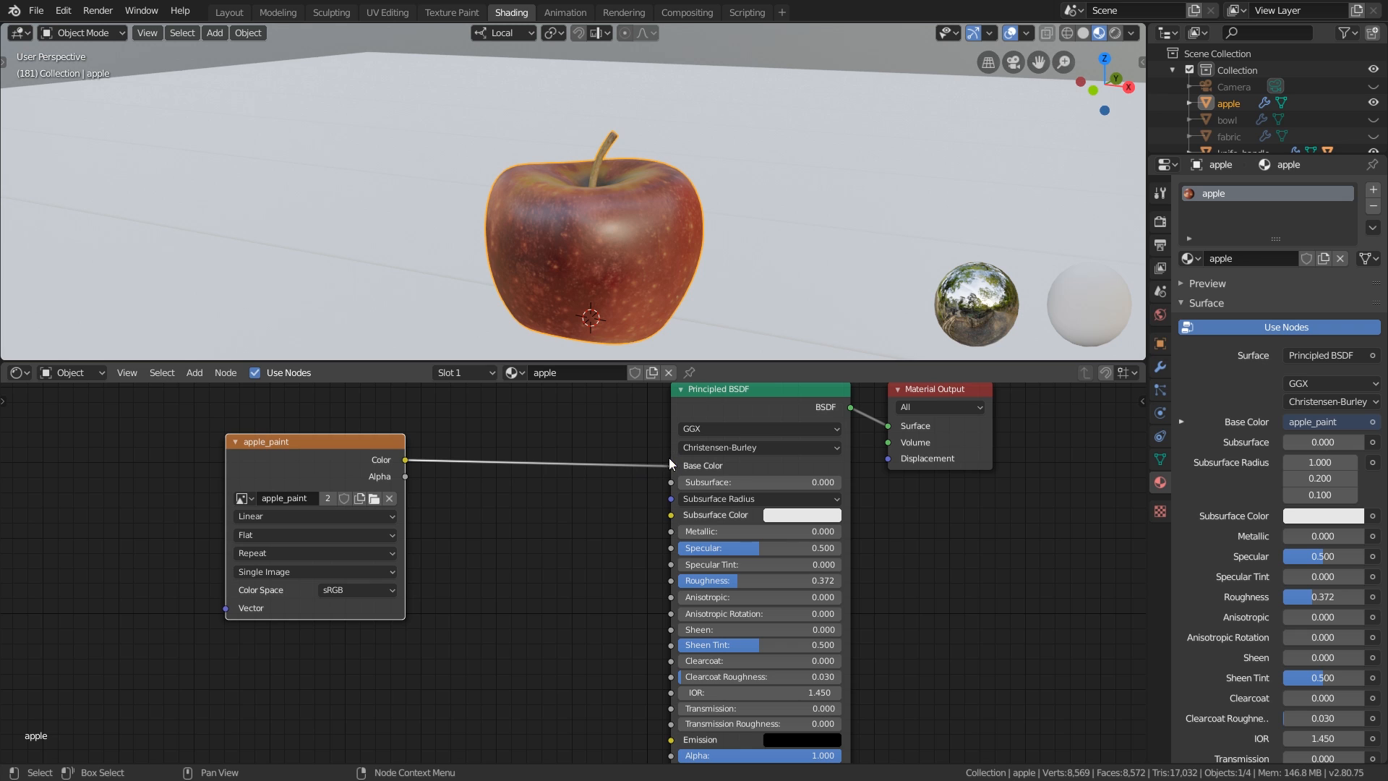
# Space out the apple_paint, Principled BSDF and Material Output nodes in the node editor, keeping their links
pyautogui.moveTo(742, 501); pyautogui.dragTo(712, 531, button='middle')
pyautogui.scroll(-2, 448, 459)
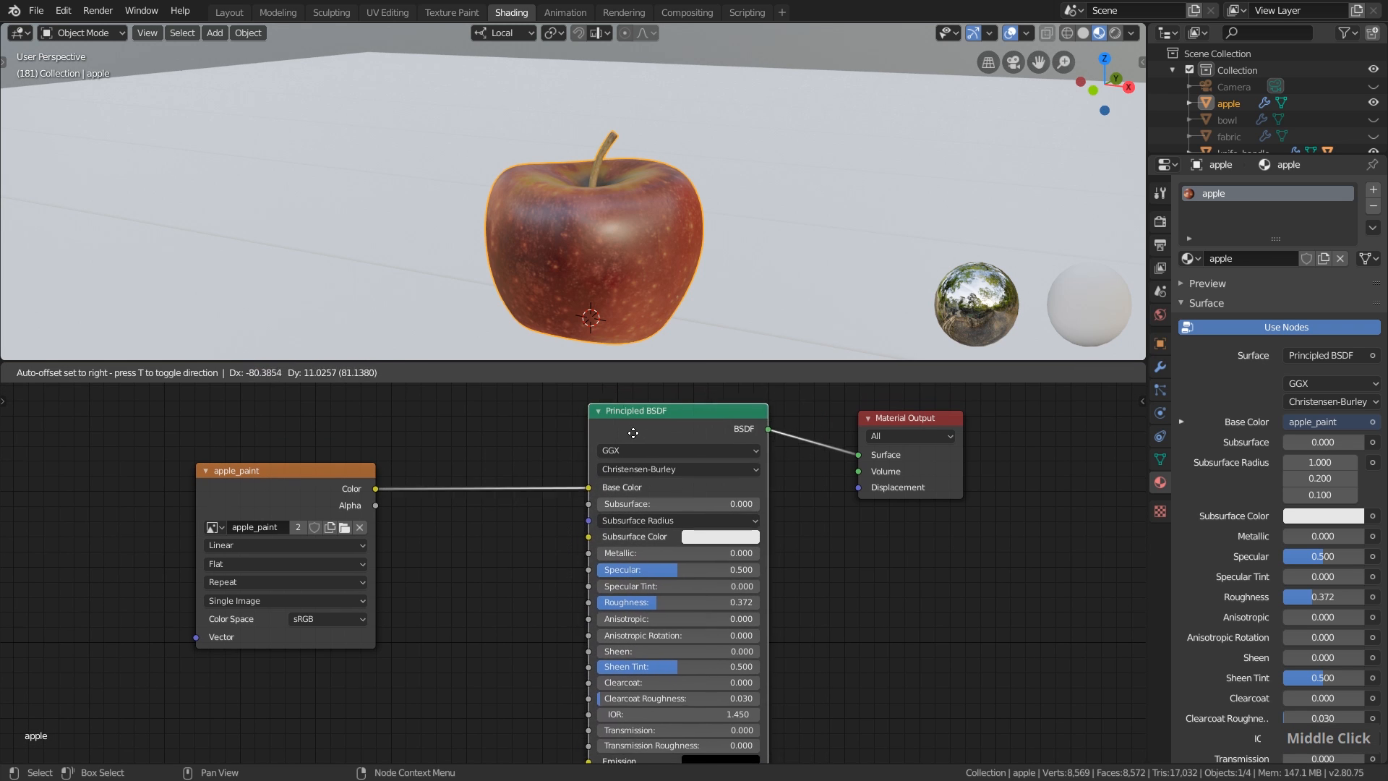
pyautogui.moveTo(305, 470); pyautogui.dragTo(327, 483)
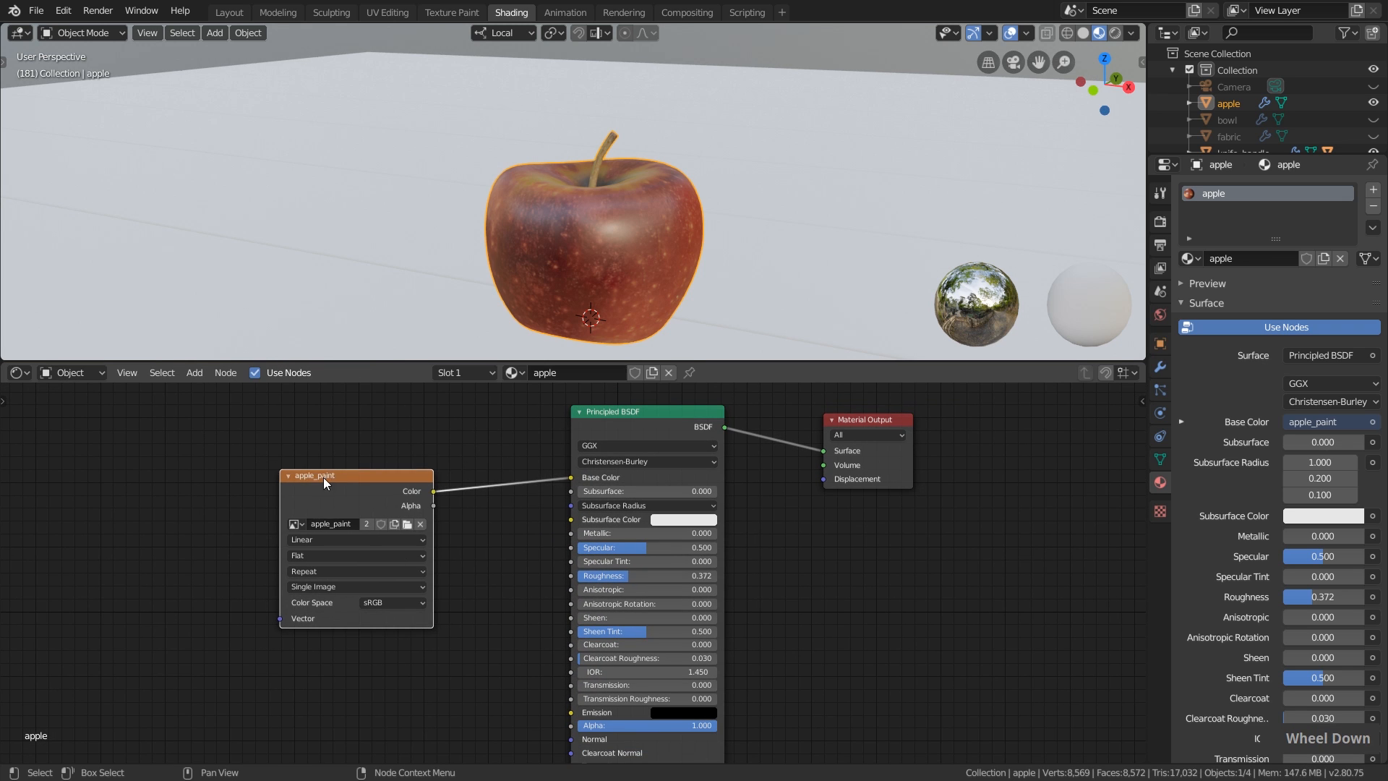
pyautogui.moveTo(652, 419); pyautogui.dragTo(627, 441)
pyautogui.scroll(2, 630, 436)
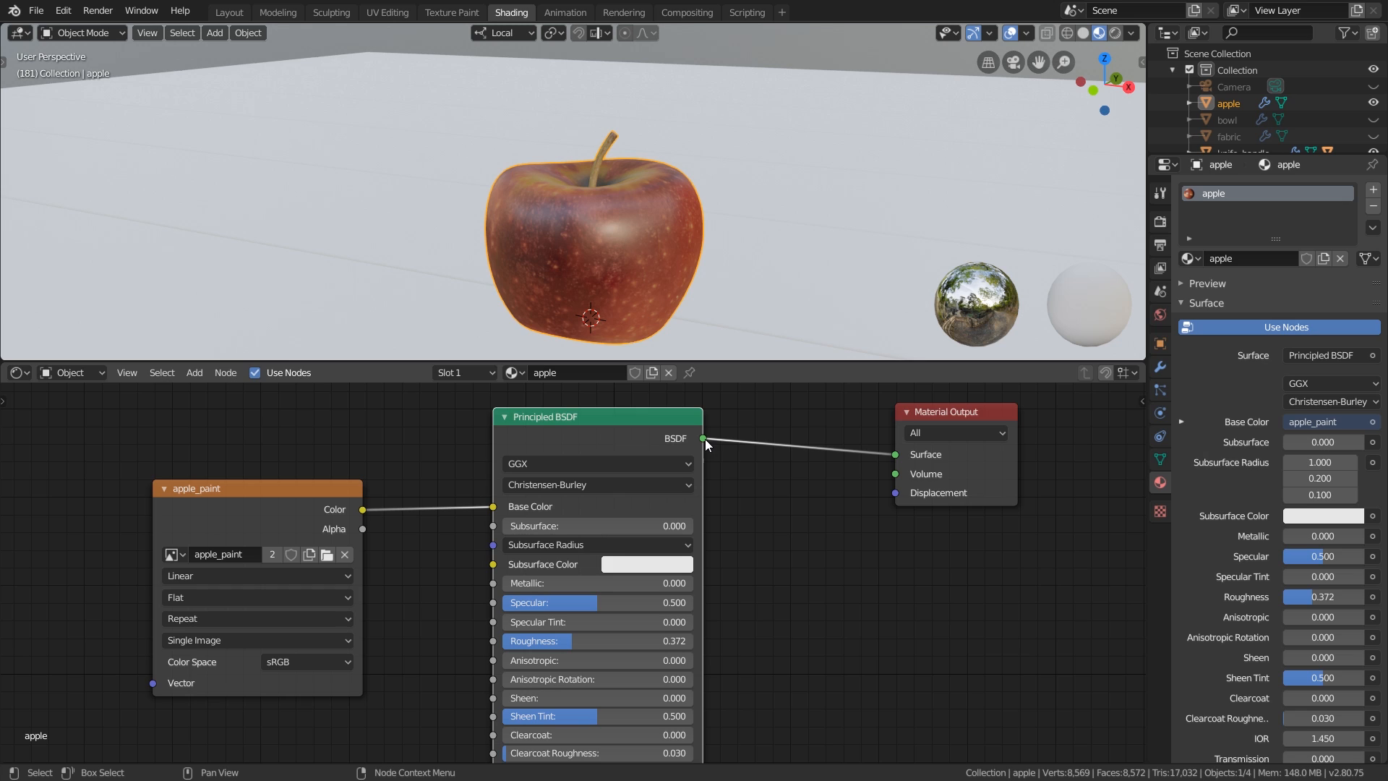
pyautogui.moveTo(962, 414); pyautogui.dragTo(965, 430)
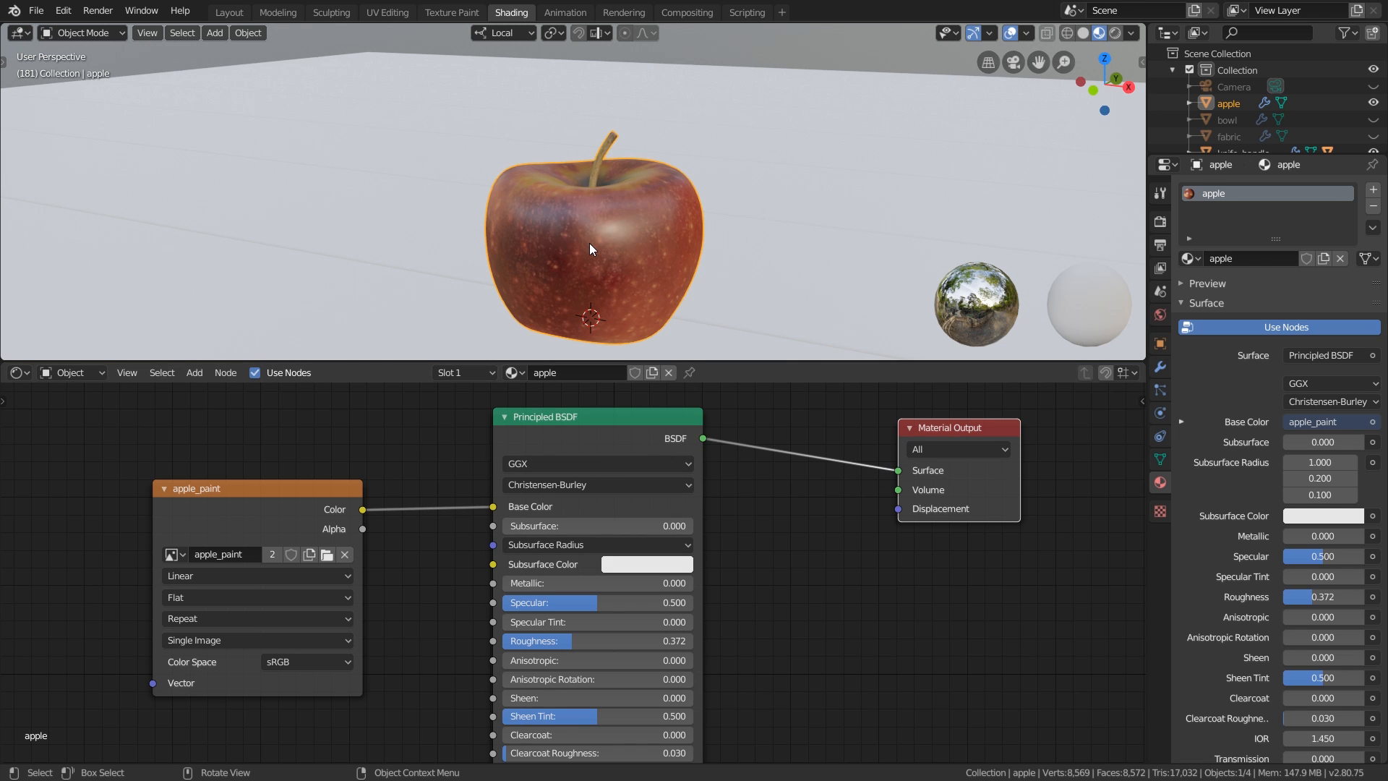
pyautogui.scroll(-3, 585, 532)
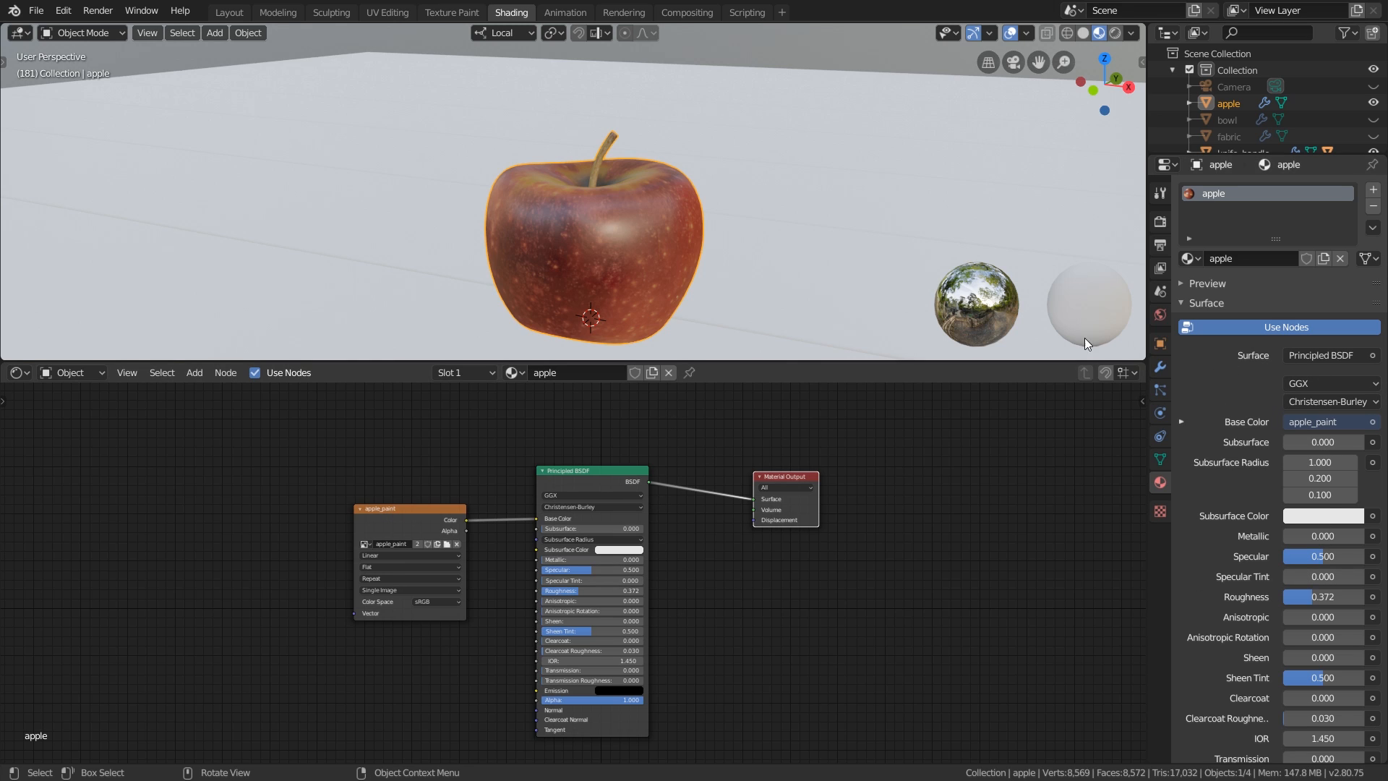
# Select the wood plane to compare its material node tree, and reselect the apple to show its nodes
pyautogui.click(791, 200)
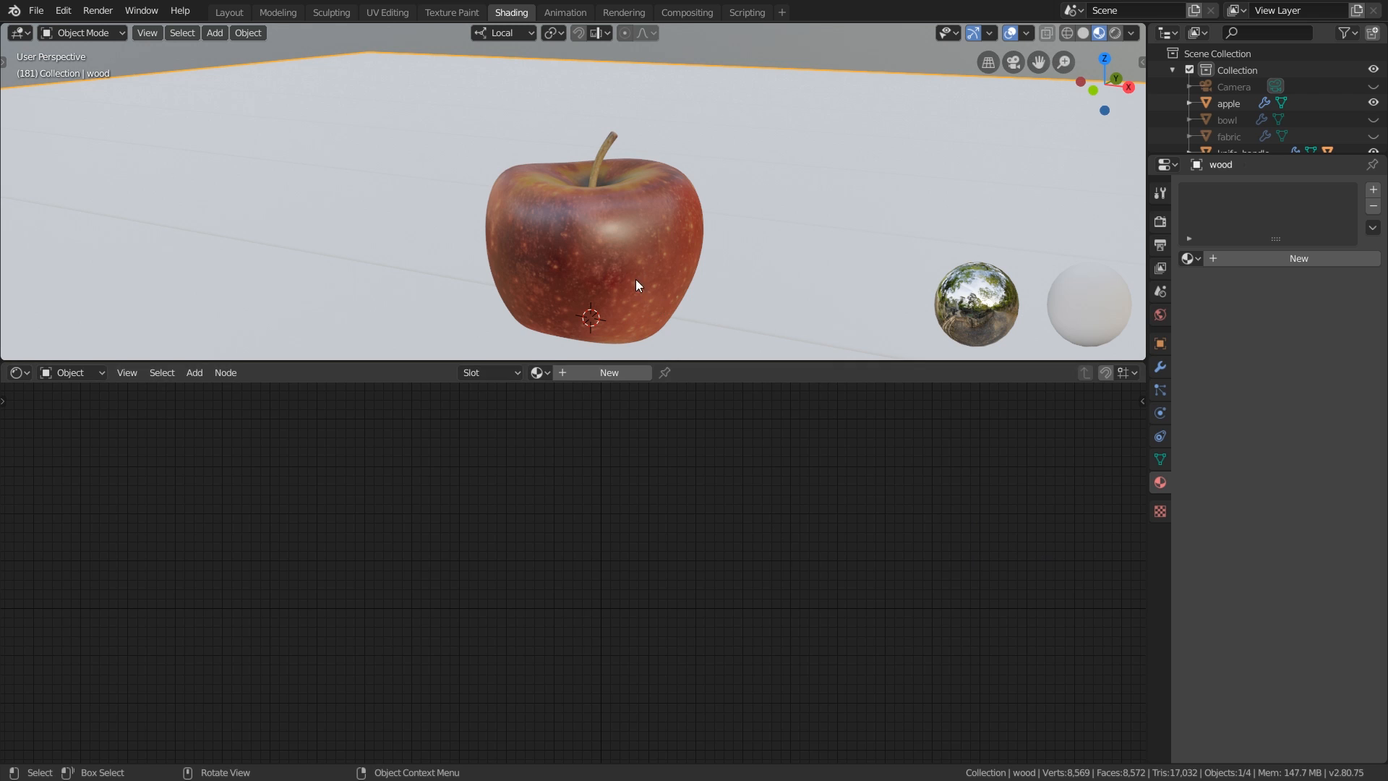
pyautogui.click(600, 248)
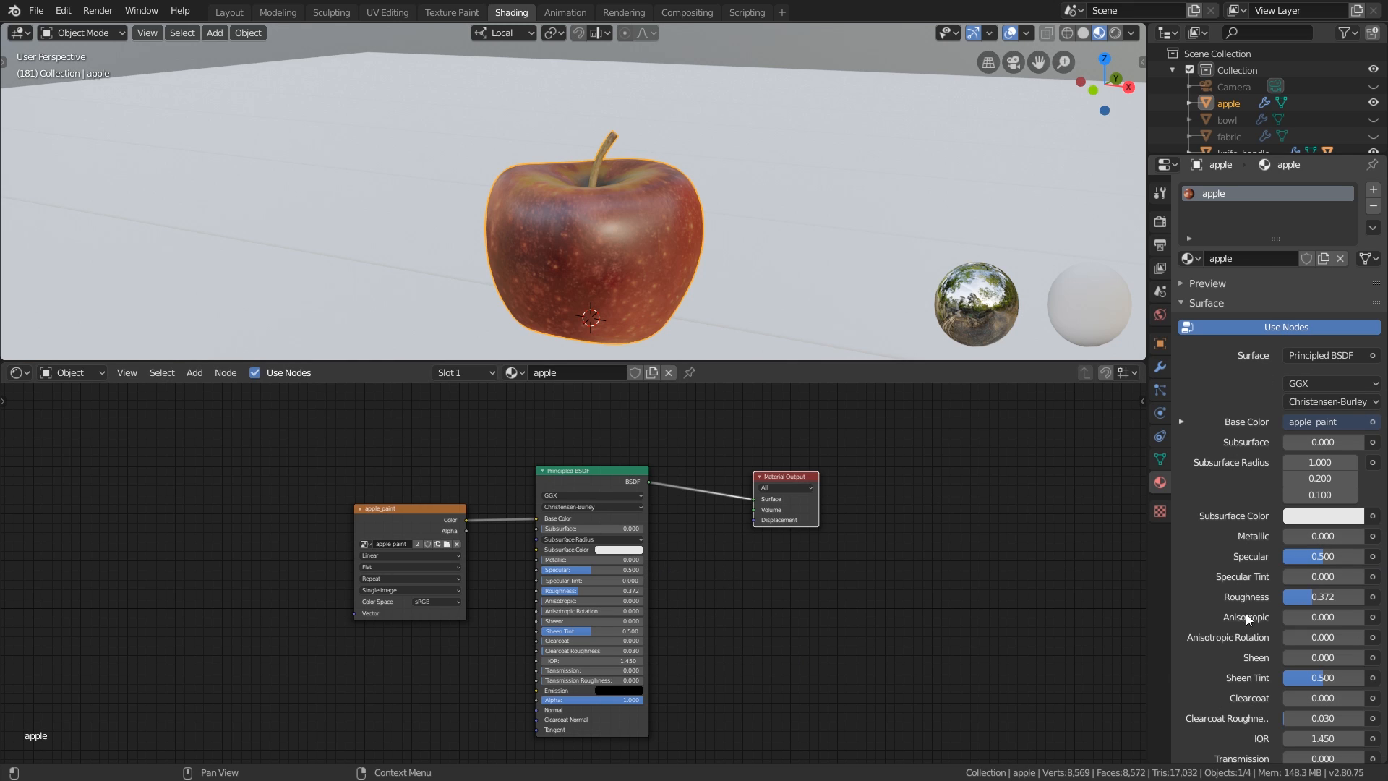
pyautogui.moveTo(789, 463); pyautogui.dragTo(874, 432, button='middle')
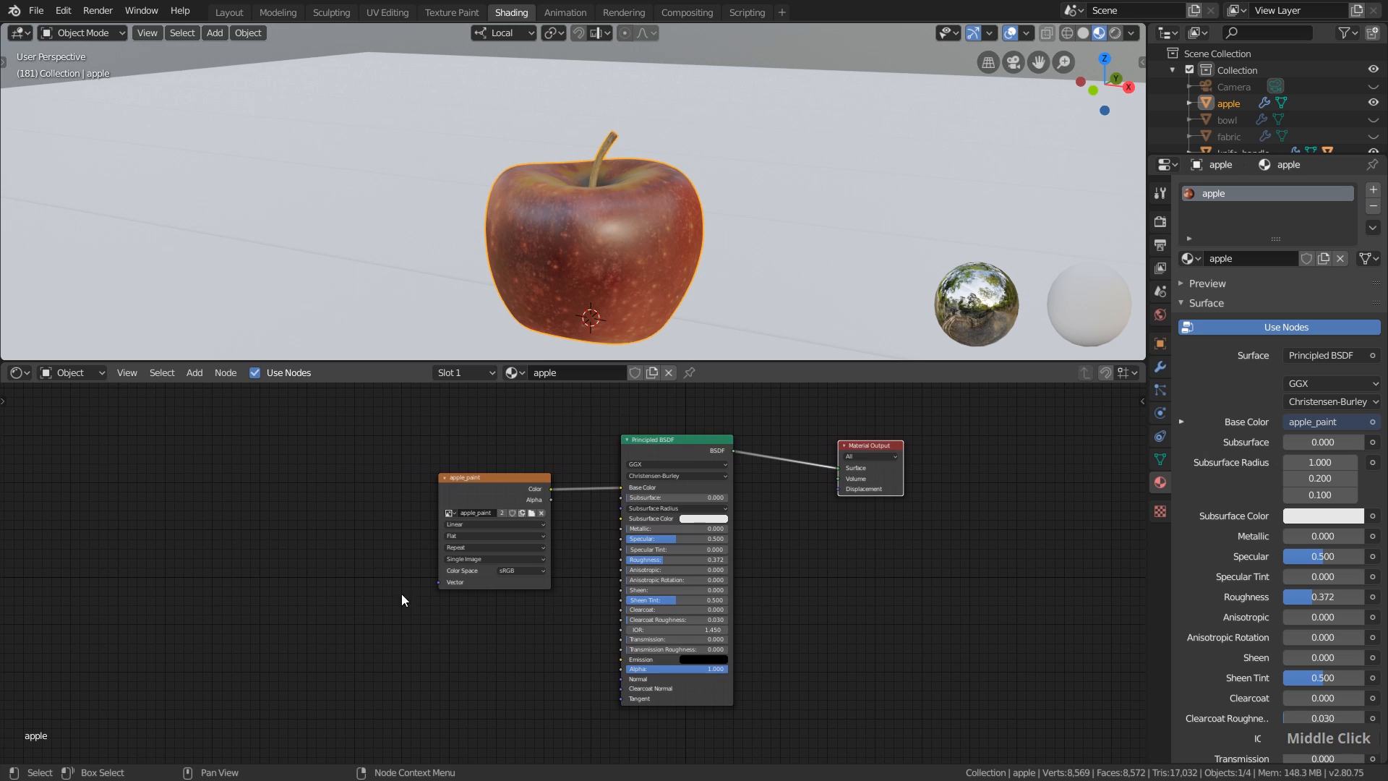
pyautogui.moveTo(448, 603); pyautogui.dragTo(494, 611, button='middle')
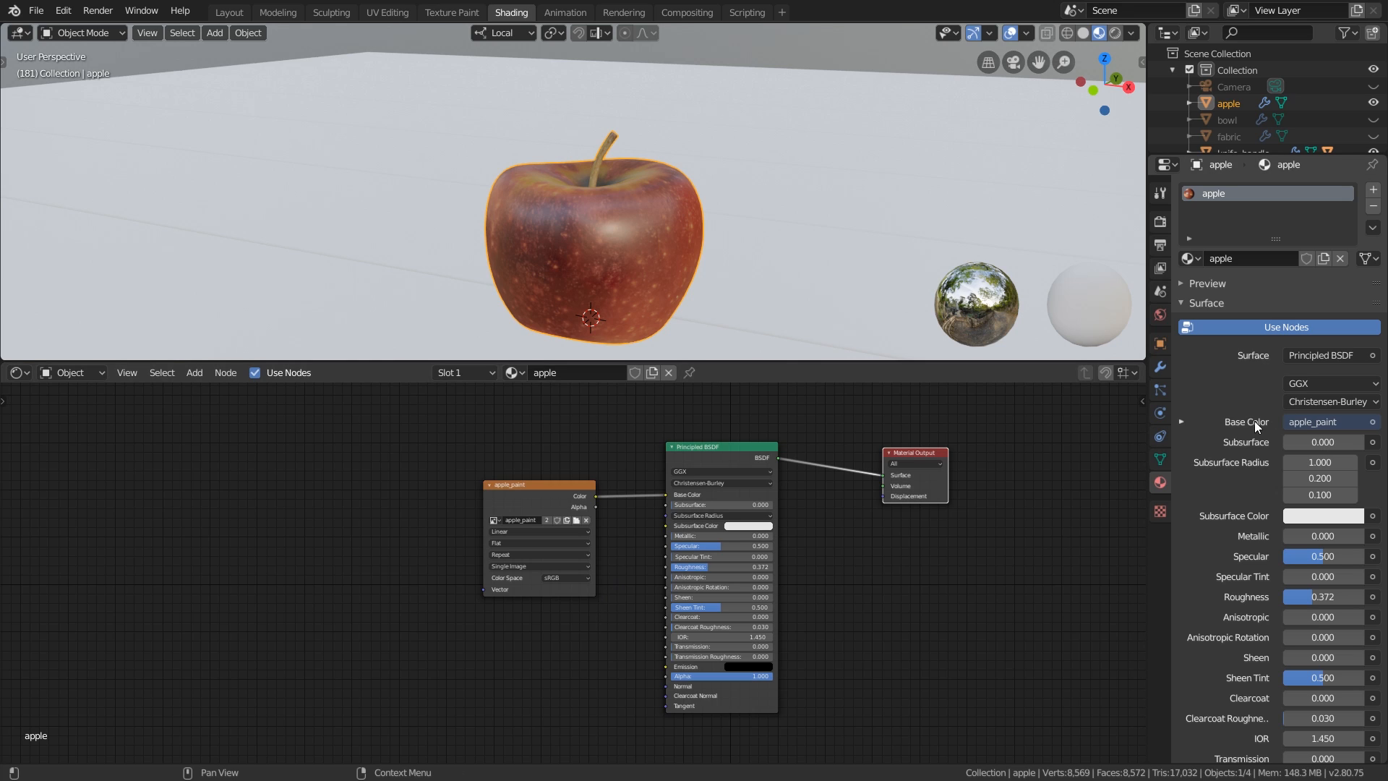
# Expand the Base Color texture settings in the apple's material properties and review the remaining surface parameters
pyautogui.click(1182, 423)
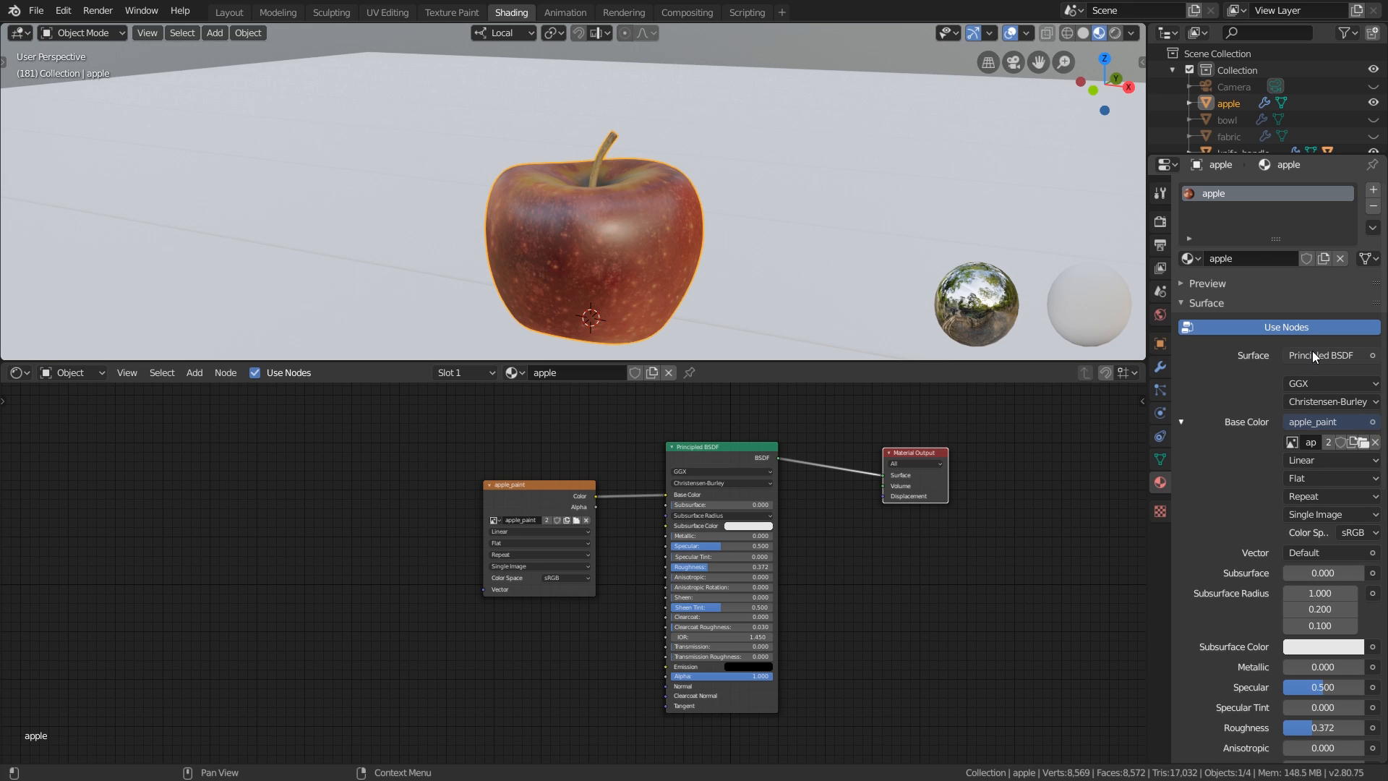
pyautogui.scroll(-5, 1312, 350)
pyautogui.scroll(1, 1303, 583)
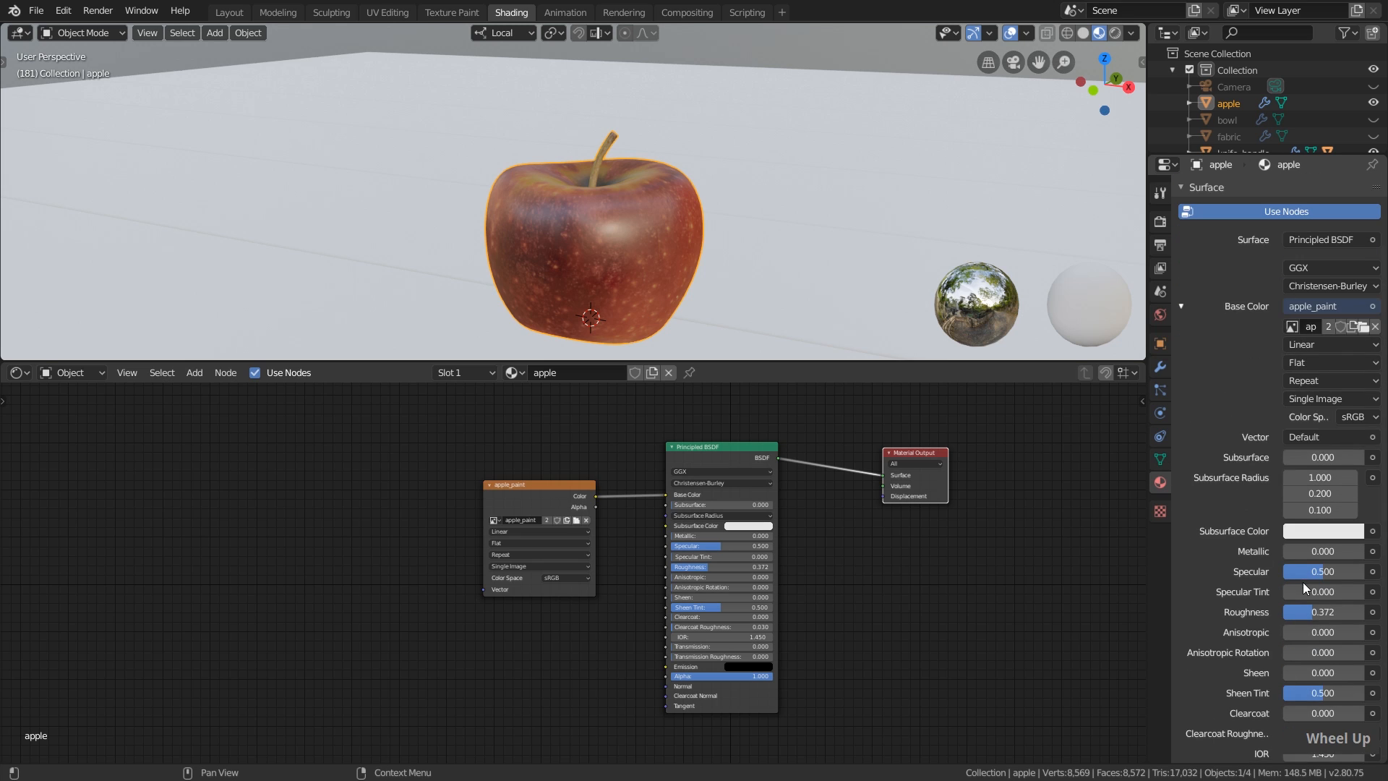
pyautogui.scroll(4, 1303, 583)
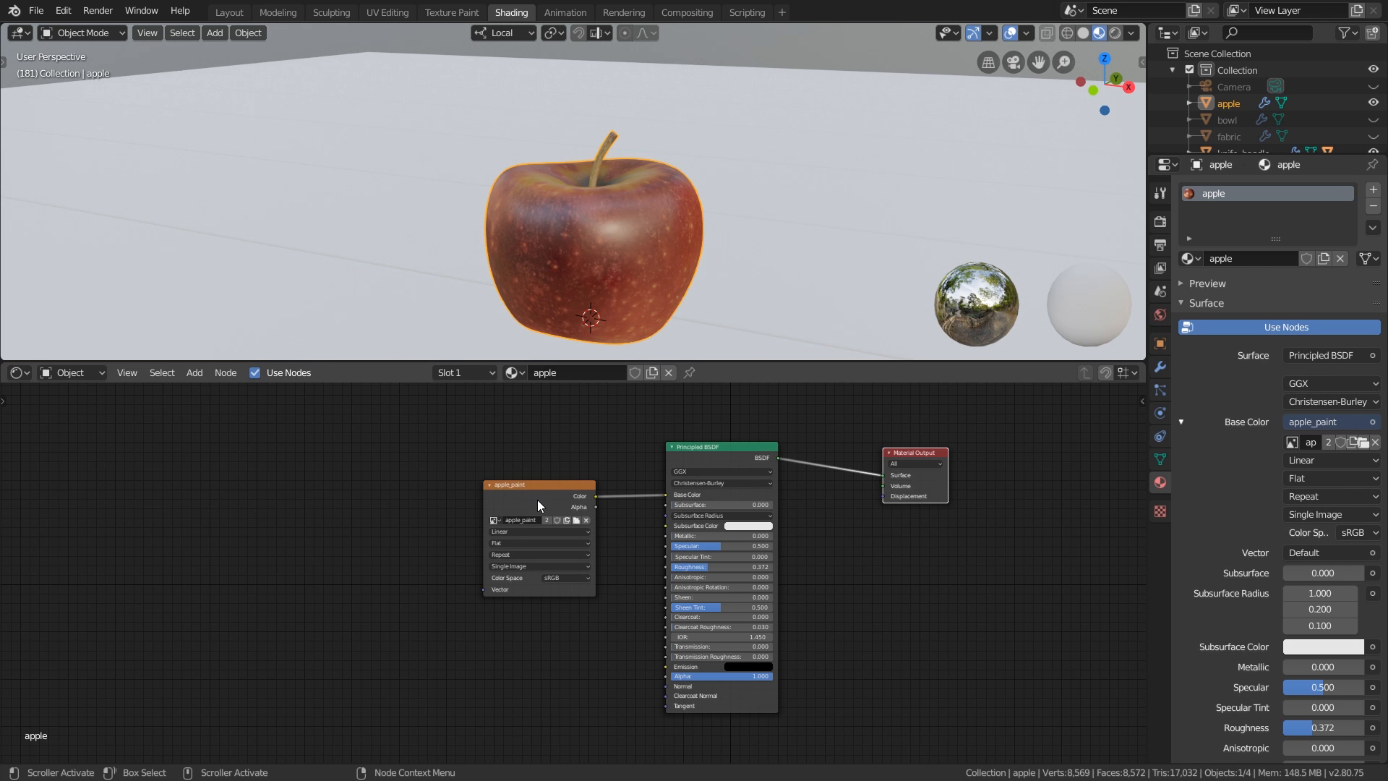
# Move the apple_paint texture node farther from the Principled BSDF, roughly level with its Base Color input
pyautogui.moveTo(537, 500); pyautogui.dragTo(462, 485)
pyautogui.scroll(2, 402, 480)
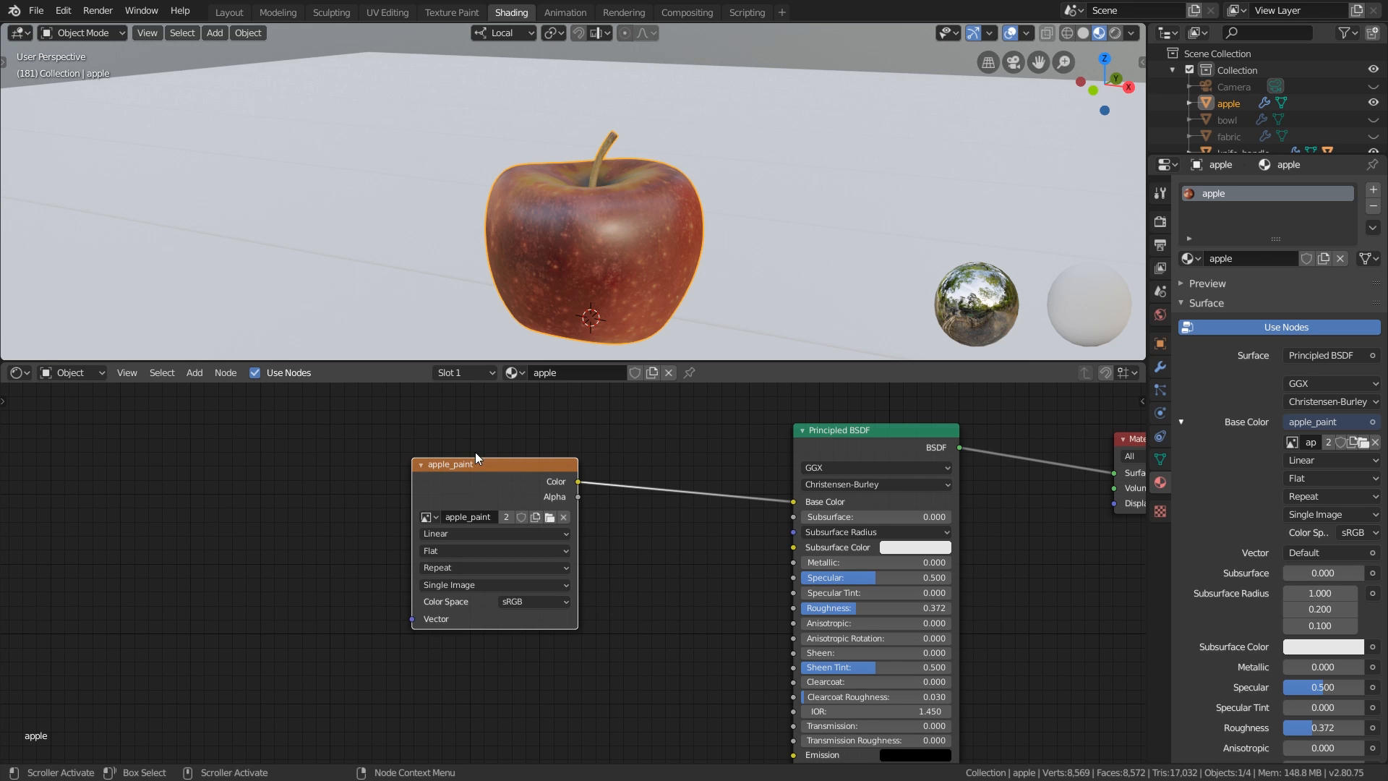
pyautogui.moveTo(504, 496); pyautogui.dragTo(467, 514)
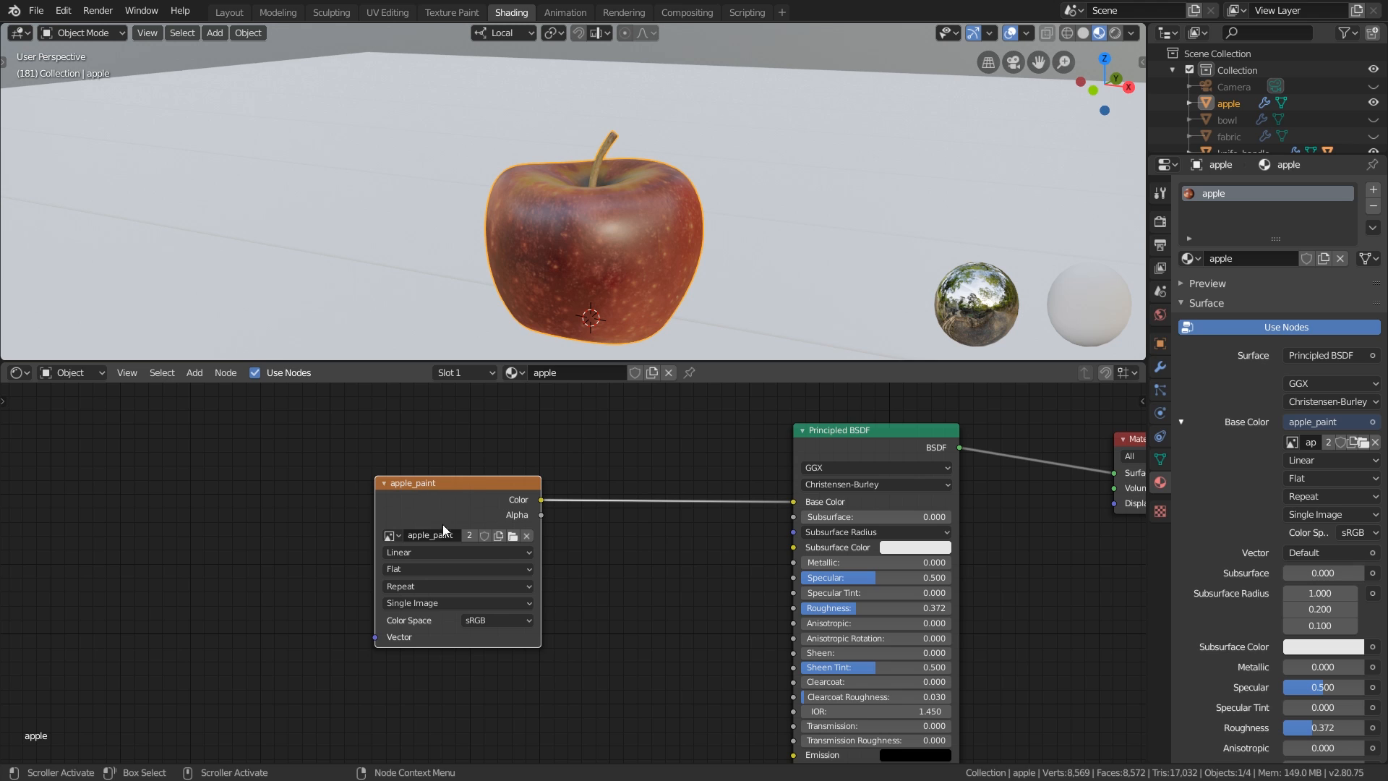
pyautogui.scroll(-2, 445, 508)
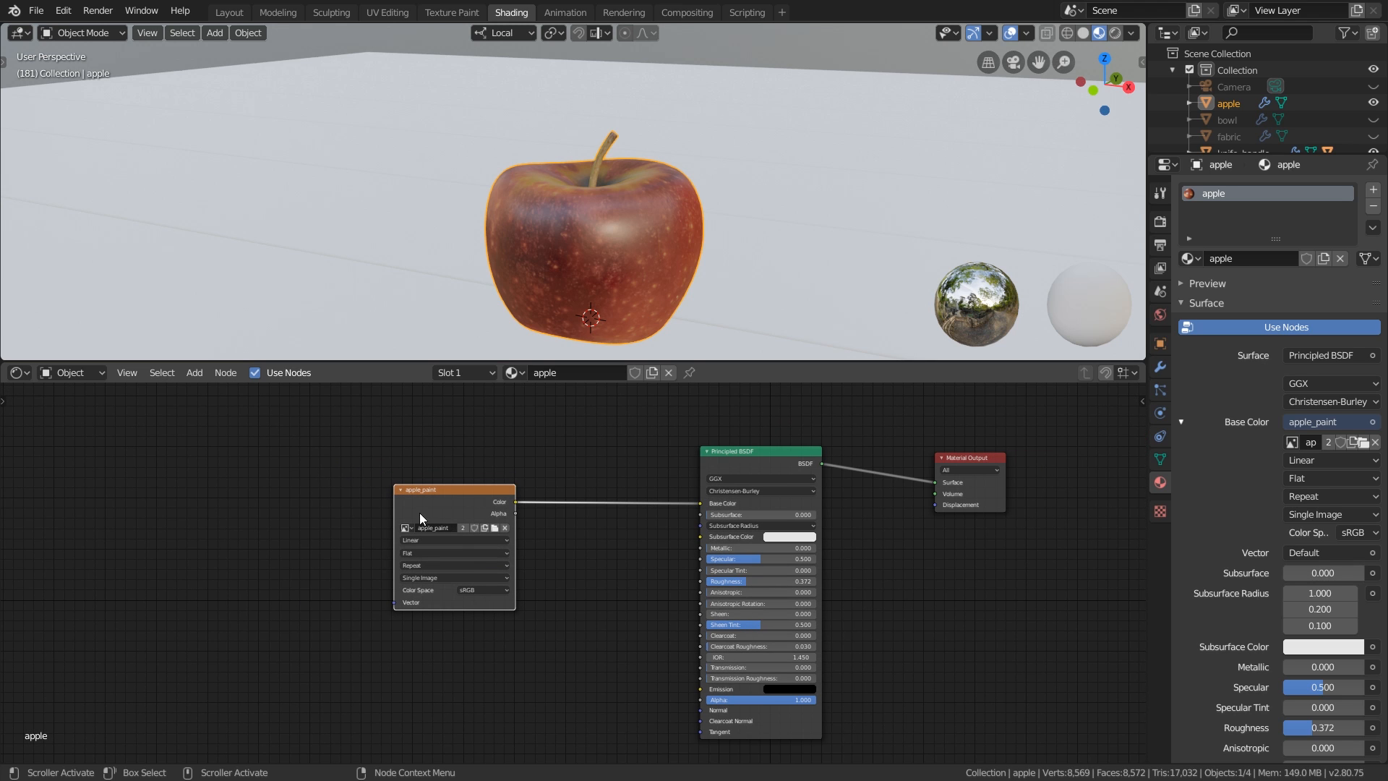
pyautogui.scroll(2, 655, 532)
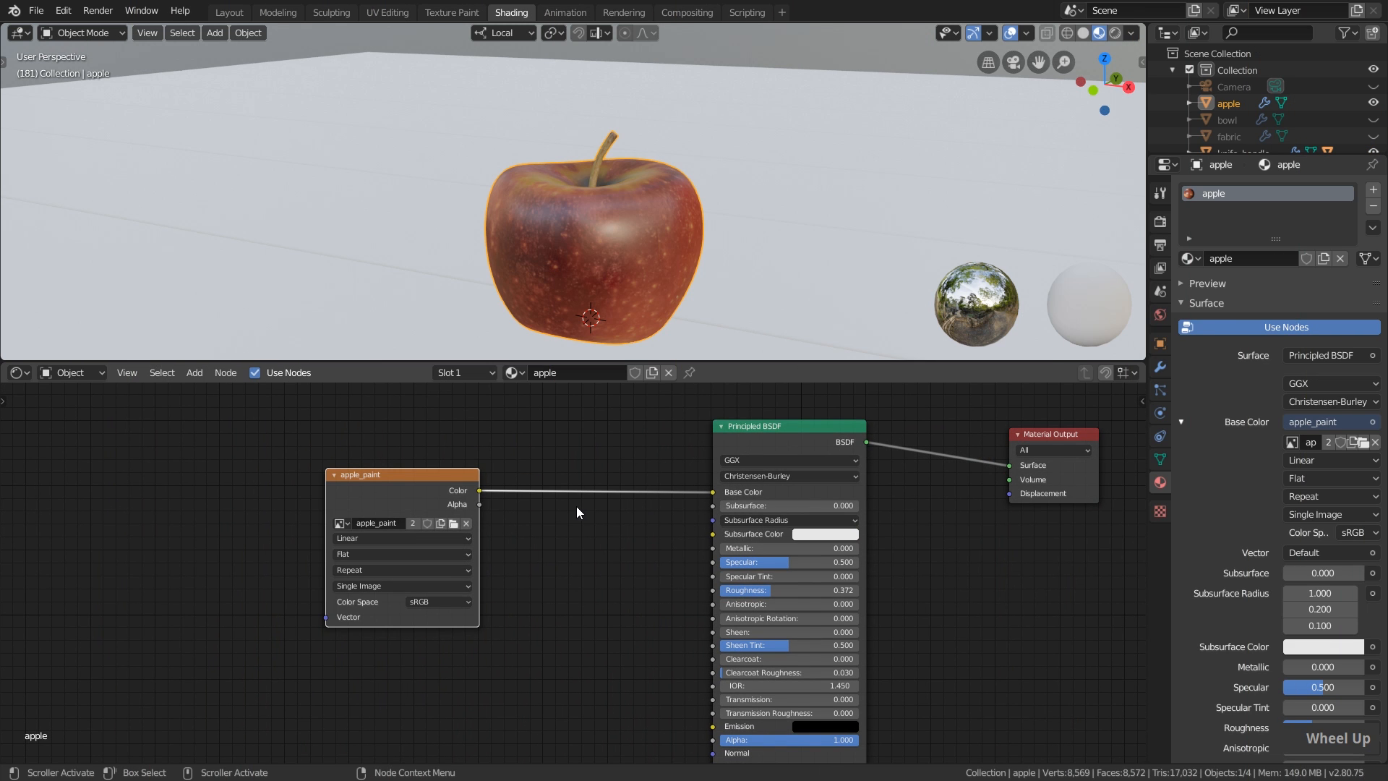
# Disconnect apple_paint from the Principled BSDF's Base Color and link its Color output back to that input
pyautogui.click(713, 492)
pyautogui.moveTo(713, 493); pyautogui.dragTo(625, 498)
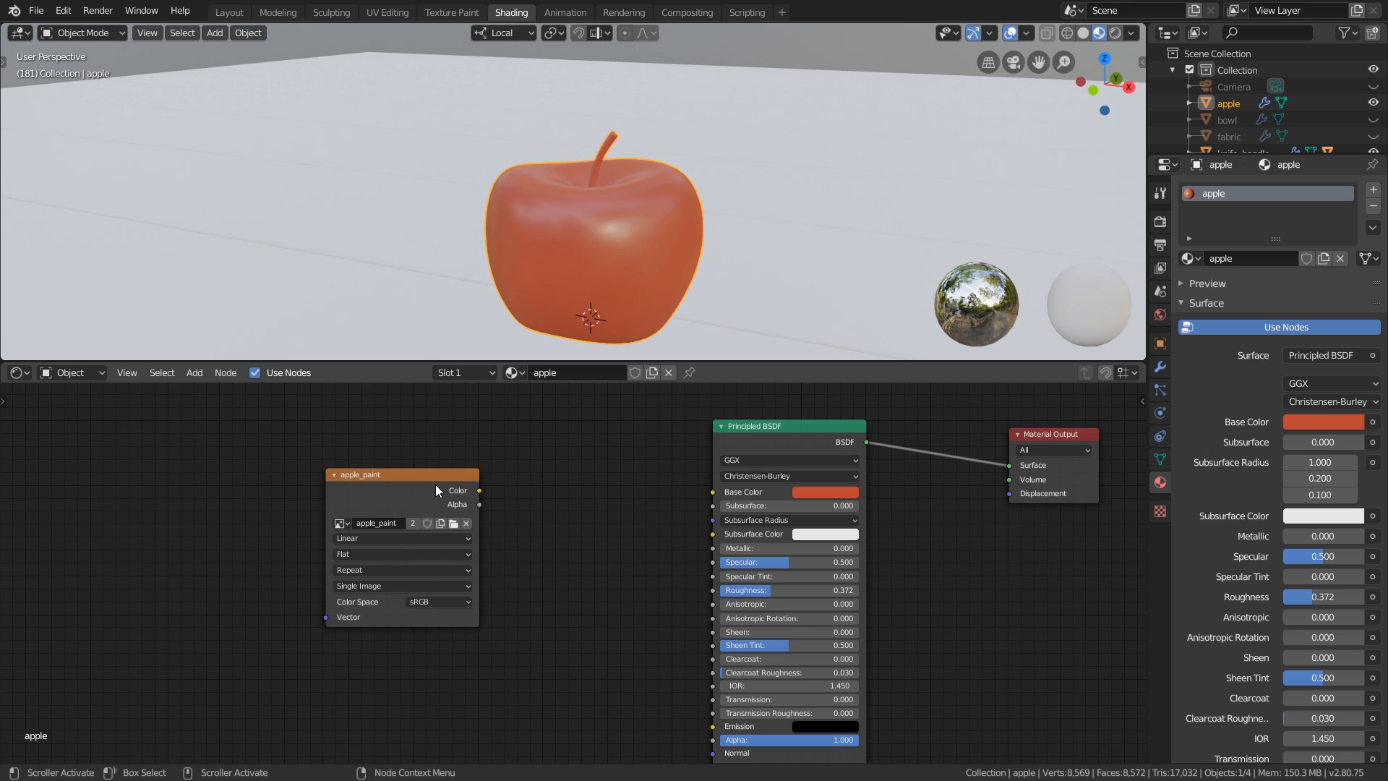
pyautogui.moveTo(379, 492); pyautogui.dragTo(378, 498)
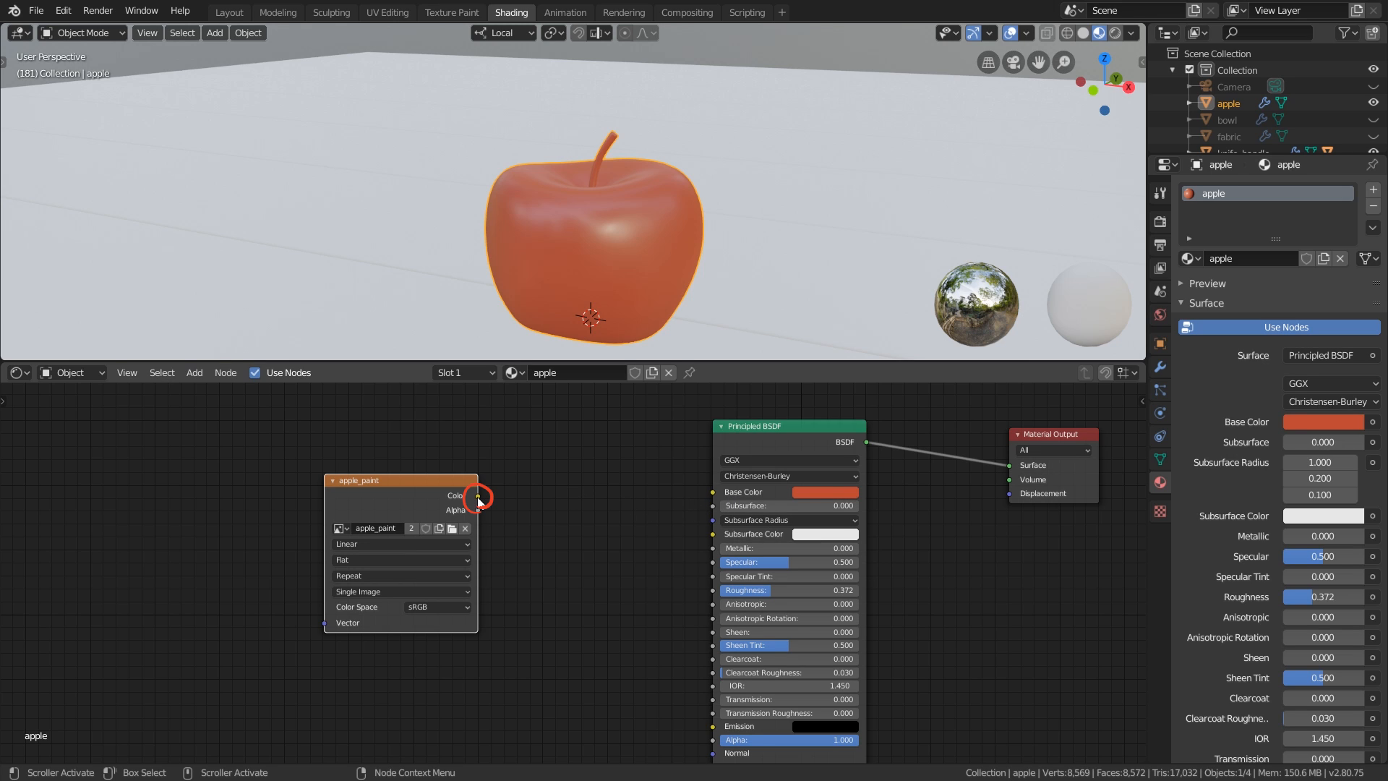
pyautogui.moveTo(478, 496)
pyautogui.mouseDown()
pyautogui.moveTo(570, 508)
pyautogui.moveTo(621, 474)
pyautogui.moveTo(594, 497)
pyautogui.moveTo(714, 493)
pyautogui.mouseUp()
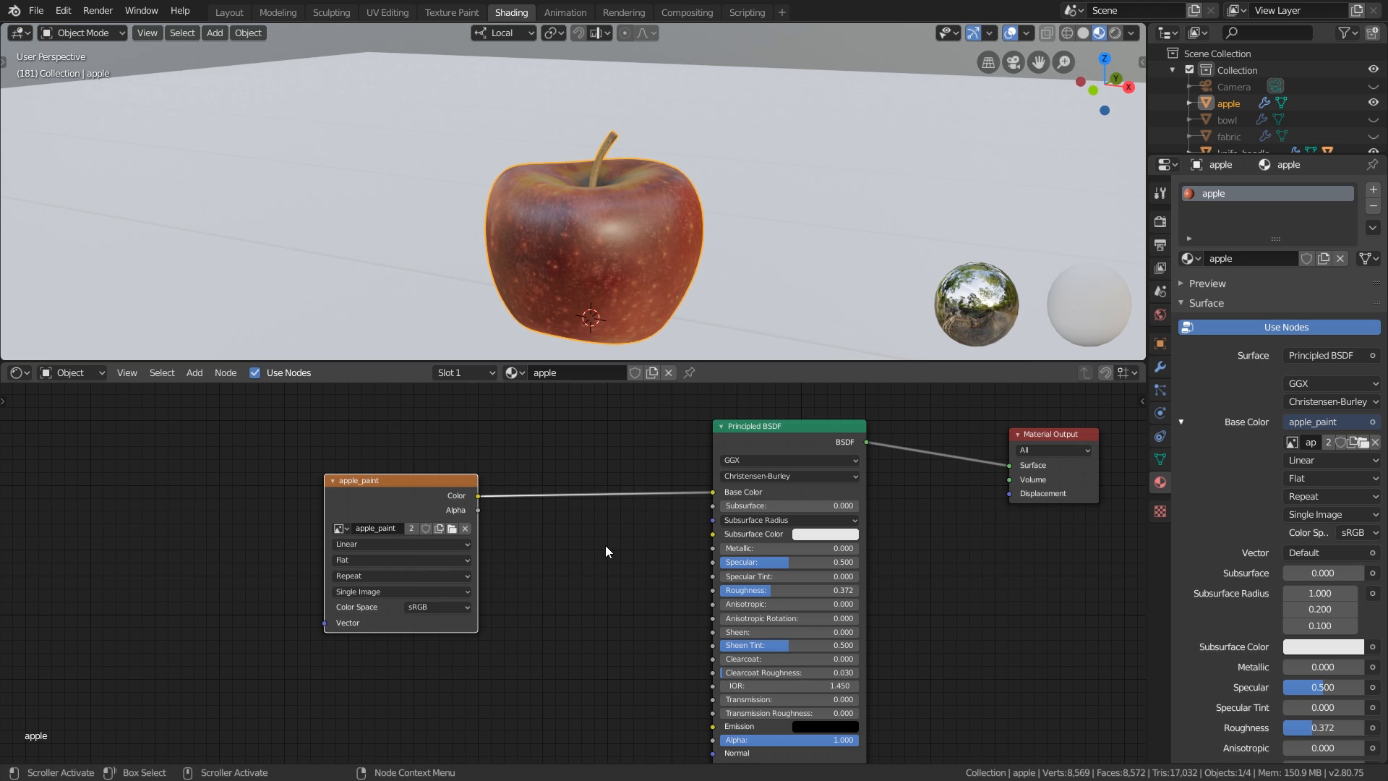
pyautogui.scroll(-2, 606, 545)
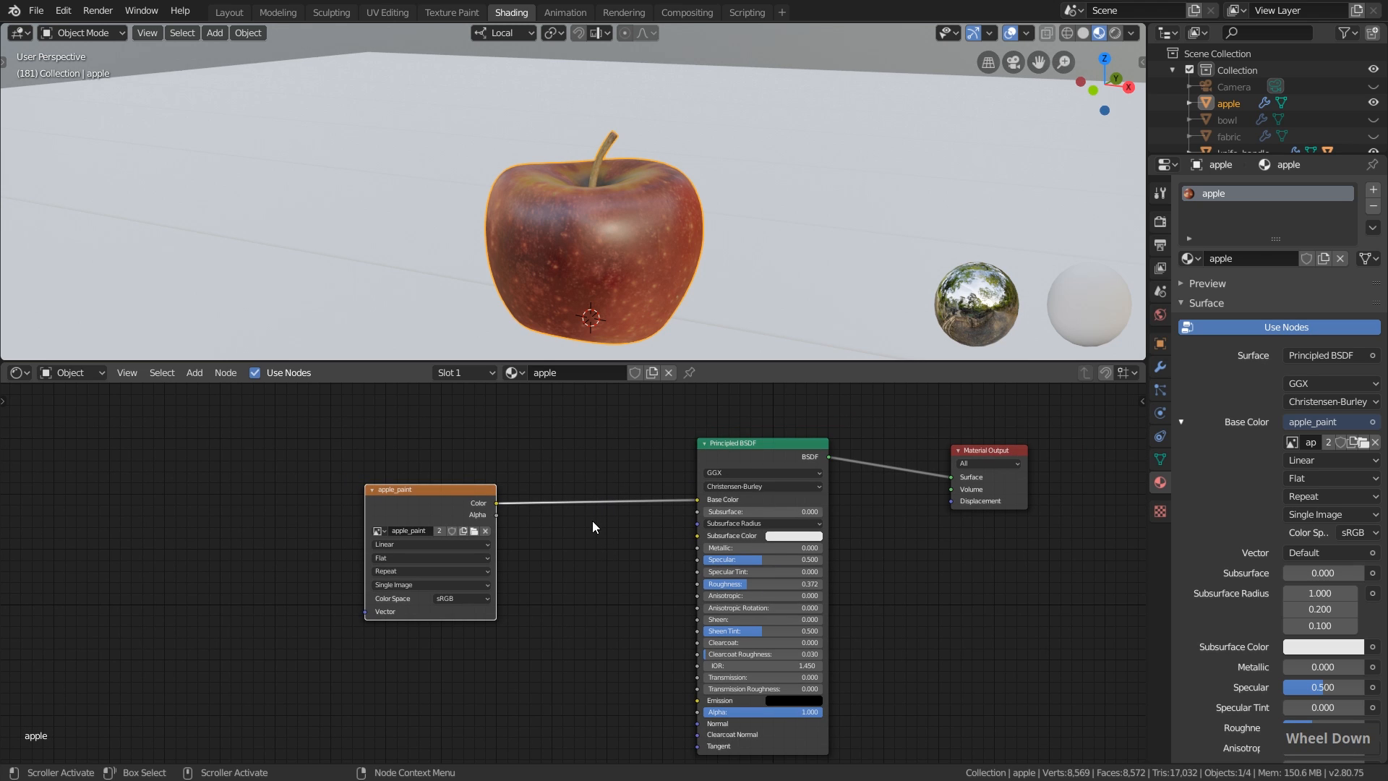
# Cut the link from apple_paint to Base Color and the link from Principled BSDF to Material Output
pyautogui.moveTo(613, 549); pyautogui.dragTo(627, 550, button='middle')
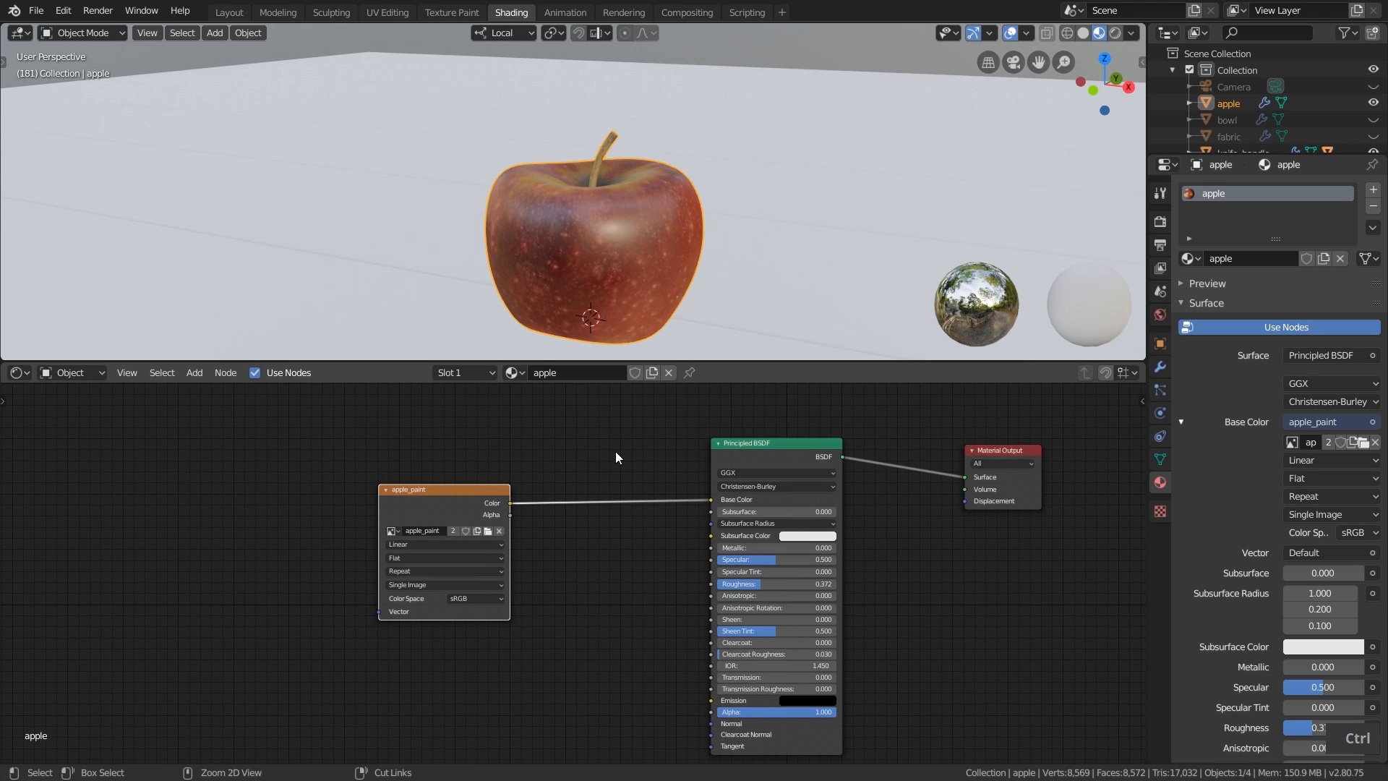
pyautogui.keyDown('ctrl'); pyautogui.moveTo(615, 451); pyautogui.dragTo(617, 553, button='right'); pyautogui.keyUp('ctrl')
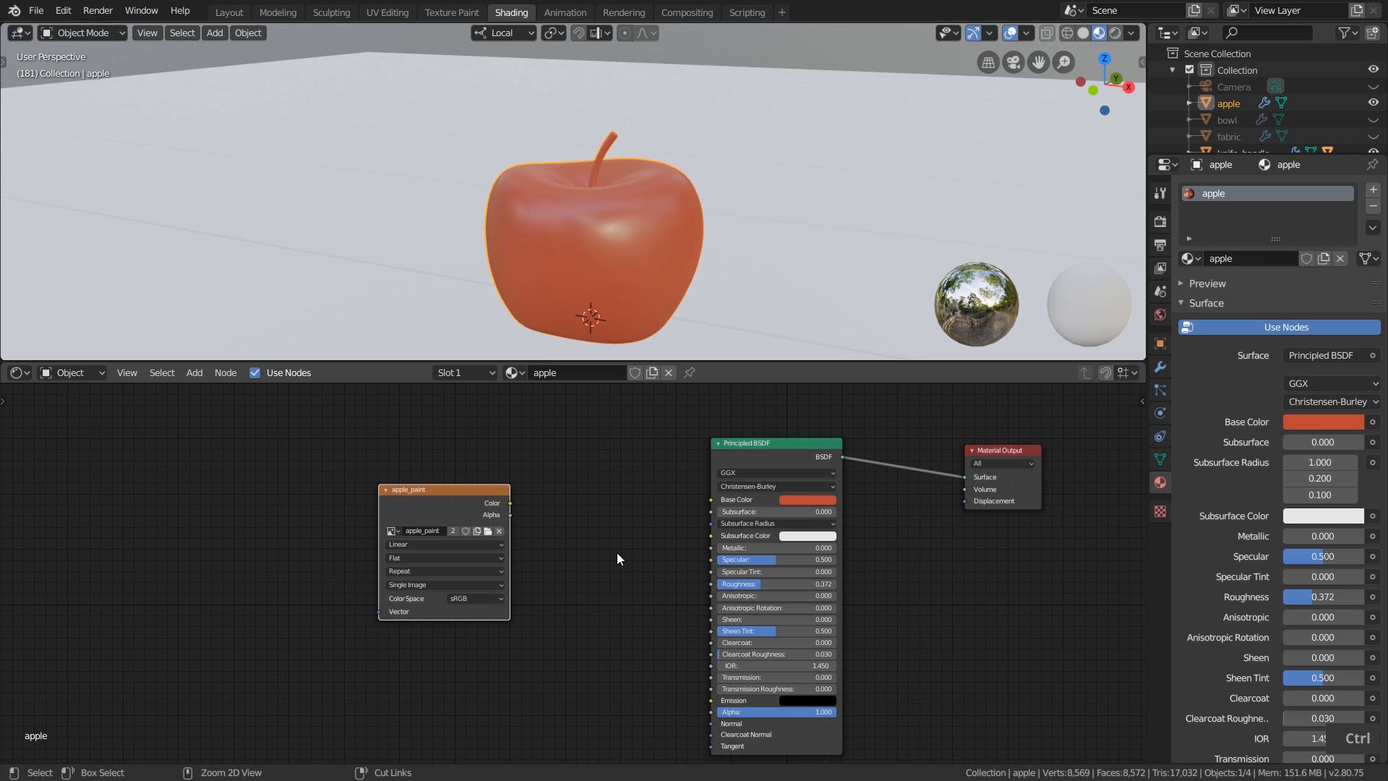
pyautogui.keyDown('ctrl'); pyautogui.moveTo(910, 418); pyautogui.dragTo(909, 511, button='right'); pyautogui.keyUp('ctrl')
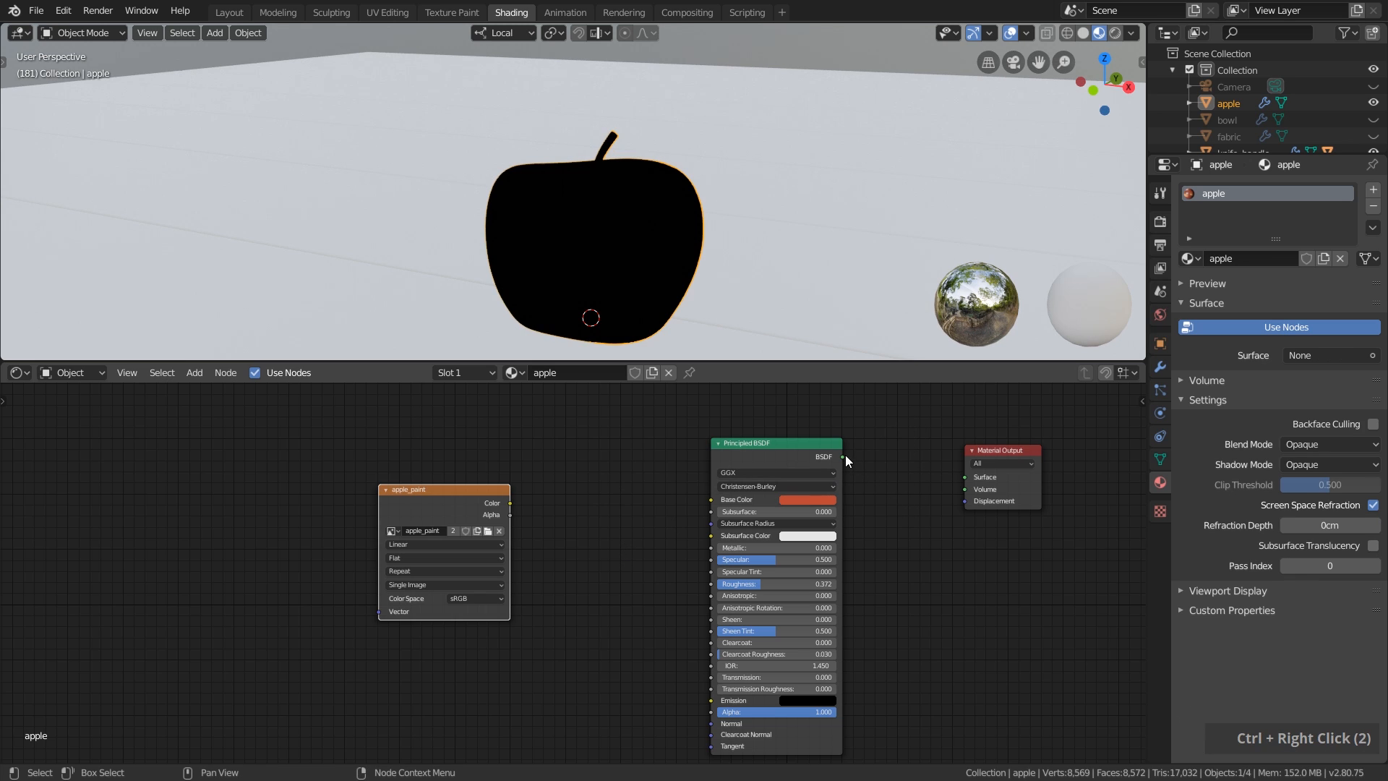
# Link the Principled BSDF output to the Material Output's Surface and apple_paint's Color output to Base Color
pyautogui.moveTo(844, 456); pyautogui.dragTo(966, 478)
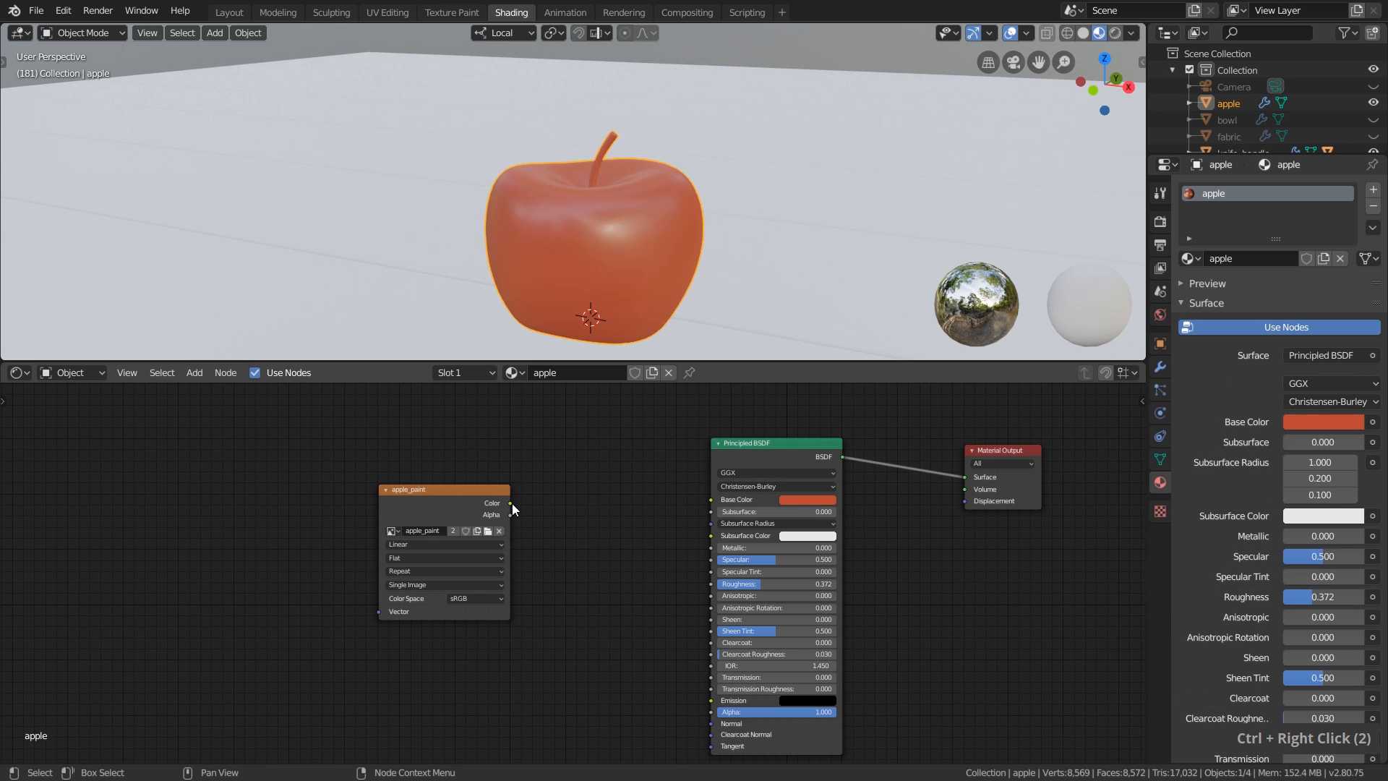
pyautogui.moveTo(512, 504); pyautogui.dragTo(712, 500)
pyautogui.scroll(2, 715, 505)
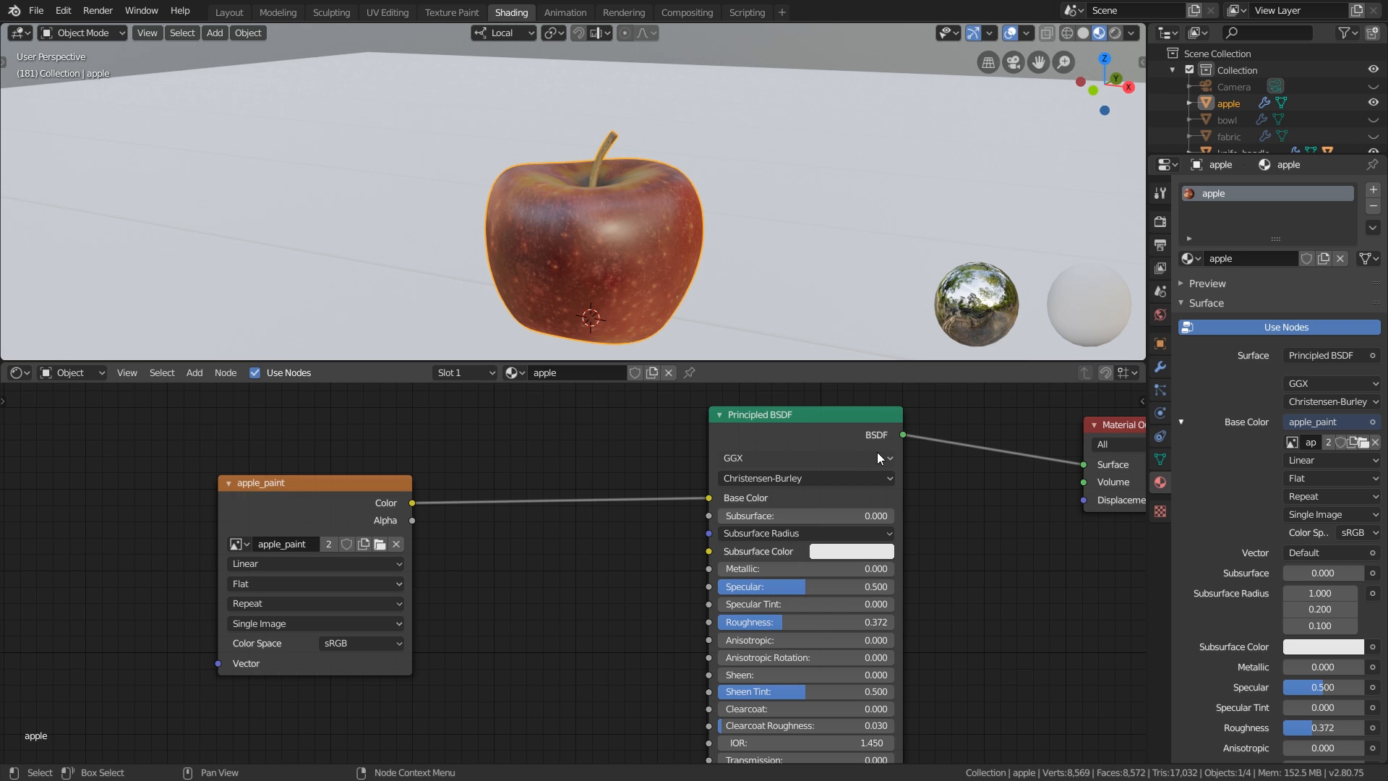
pyautogui.scroll(-2, 857, 567)
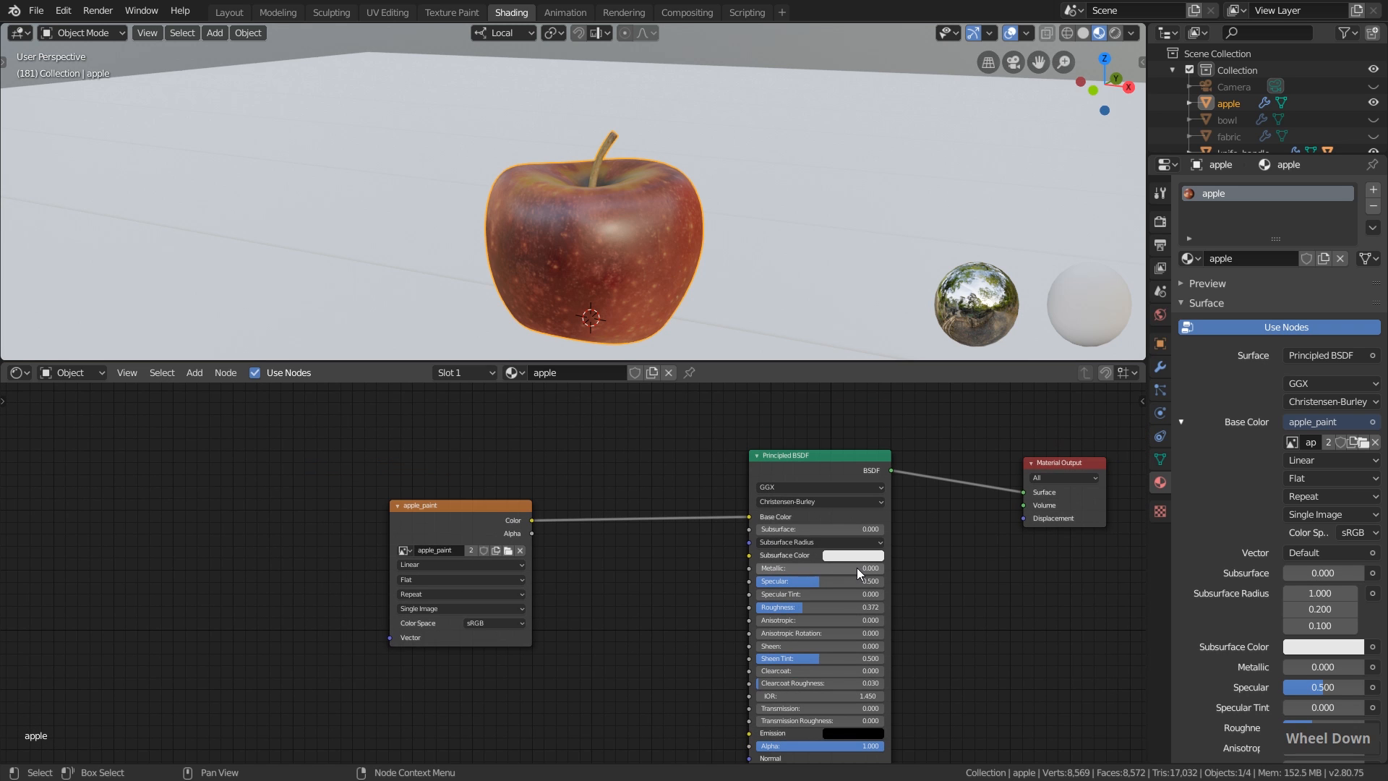
pyautogui.moveTo(885, 609); pyautogui.dragTo(879, 578, button='middle')
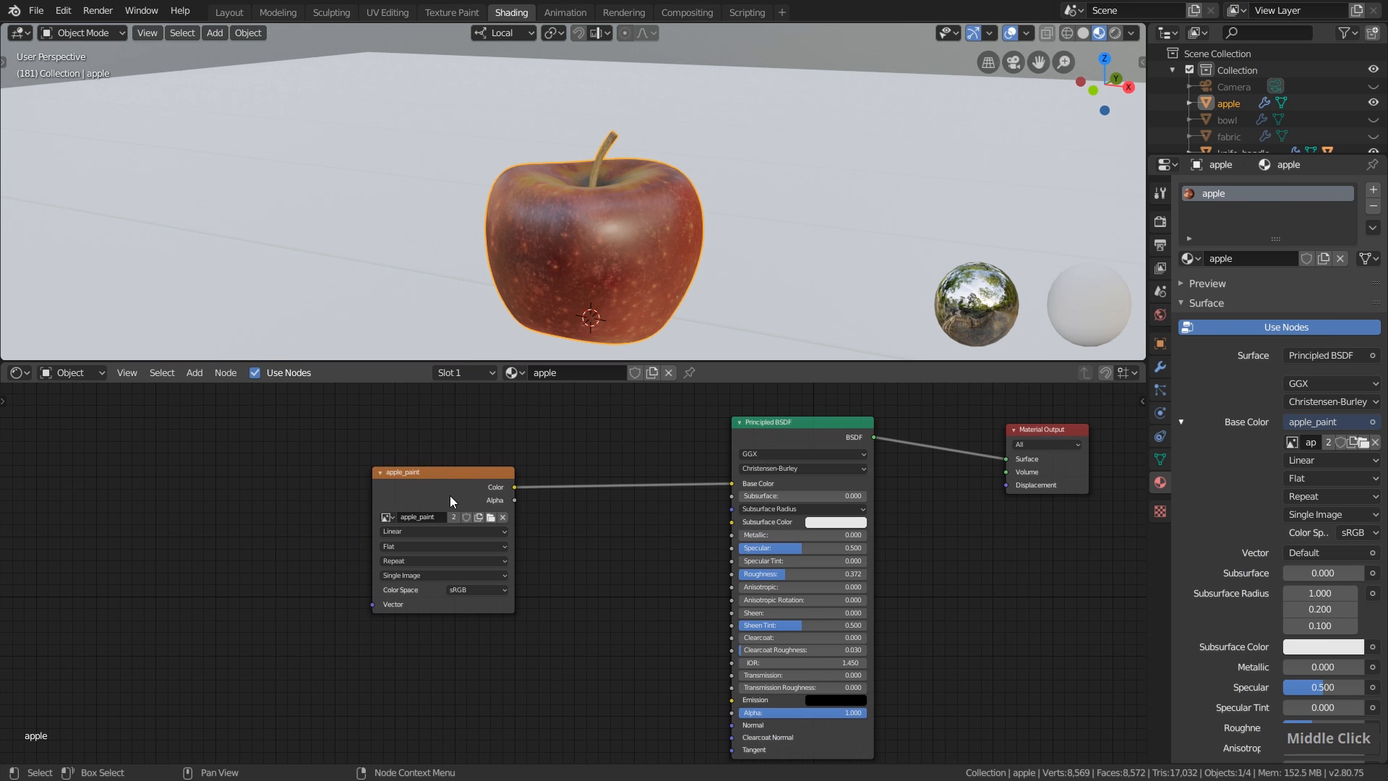
# Move the apple_paint and Principled BSDF nodes slightly and view the textured apple up close
pyautogui.moveTo(450, 496); pyautogui.dragTo(483, 464)
pyautogui.moveTo(796, 435)
pyautogui.mouseDown()
pyautogui.moveTo(752, 428)
pyautogui.moveTo(776, 432)
pyautogui.mouseUp()
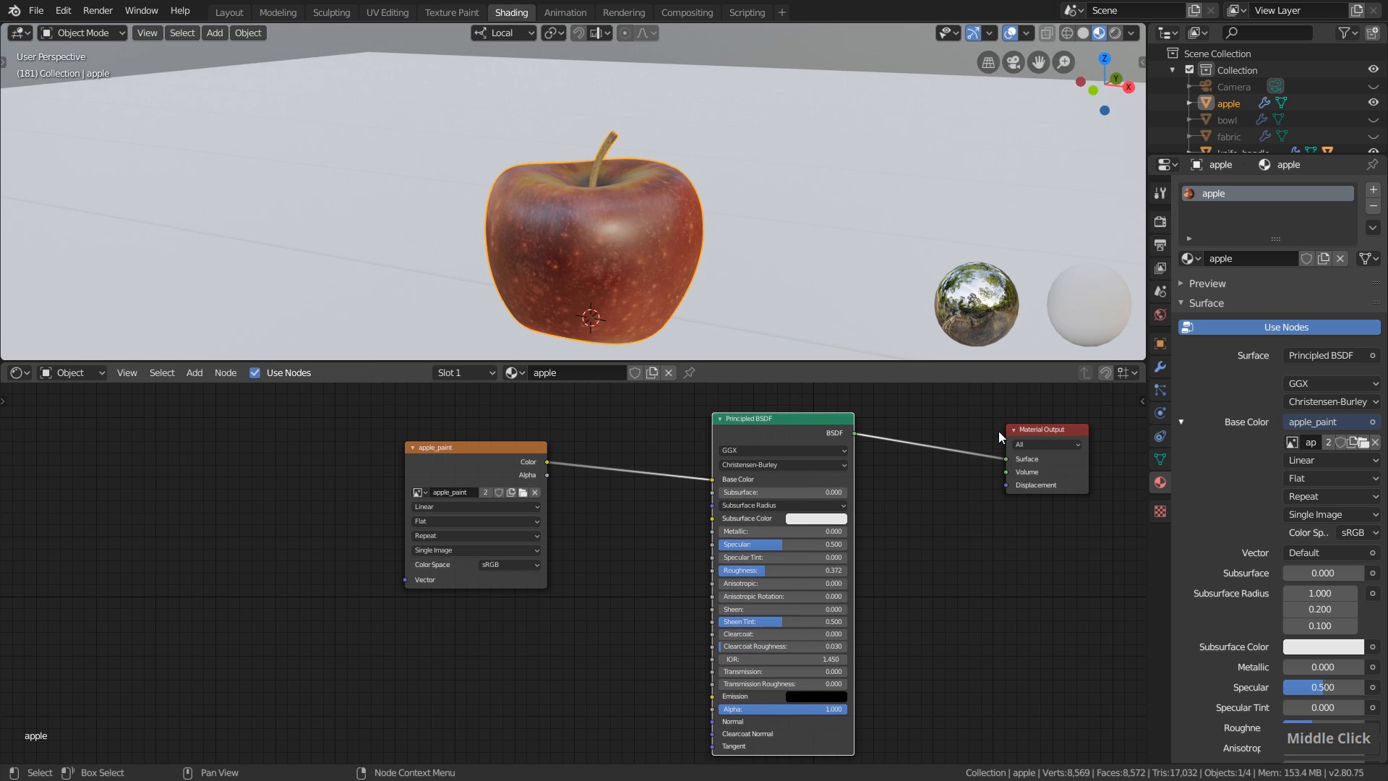
pyautogui.scroll(2, 613, 240)
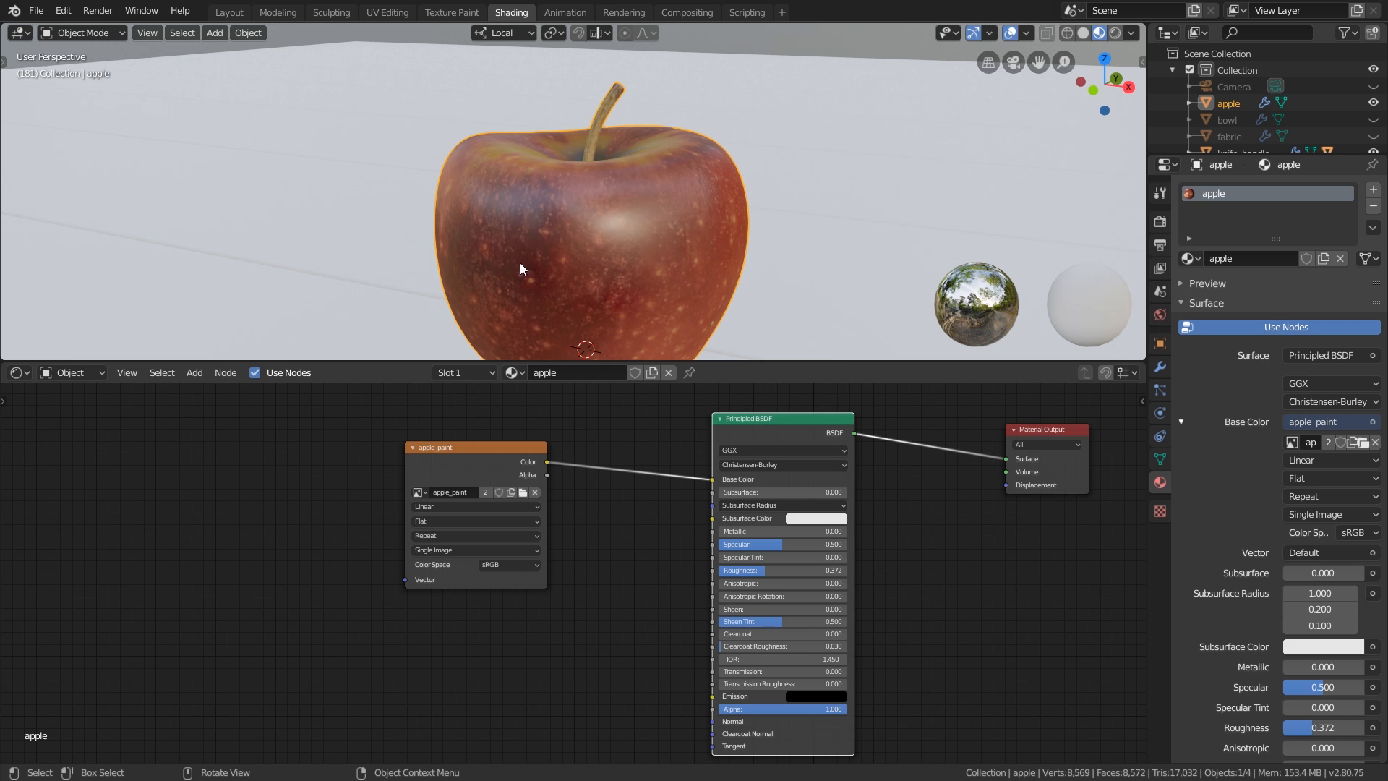
pyautogui.moveTo(695, 189); pyautogui.dragTo(685, 214, button='middle')
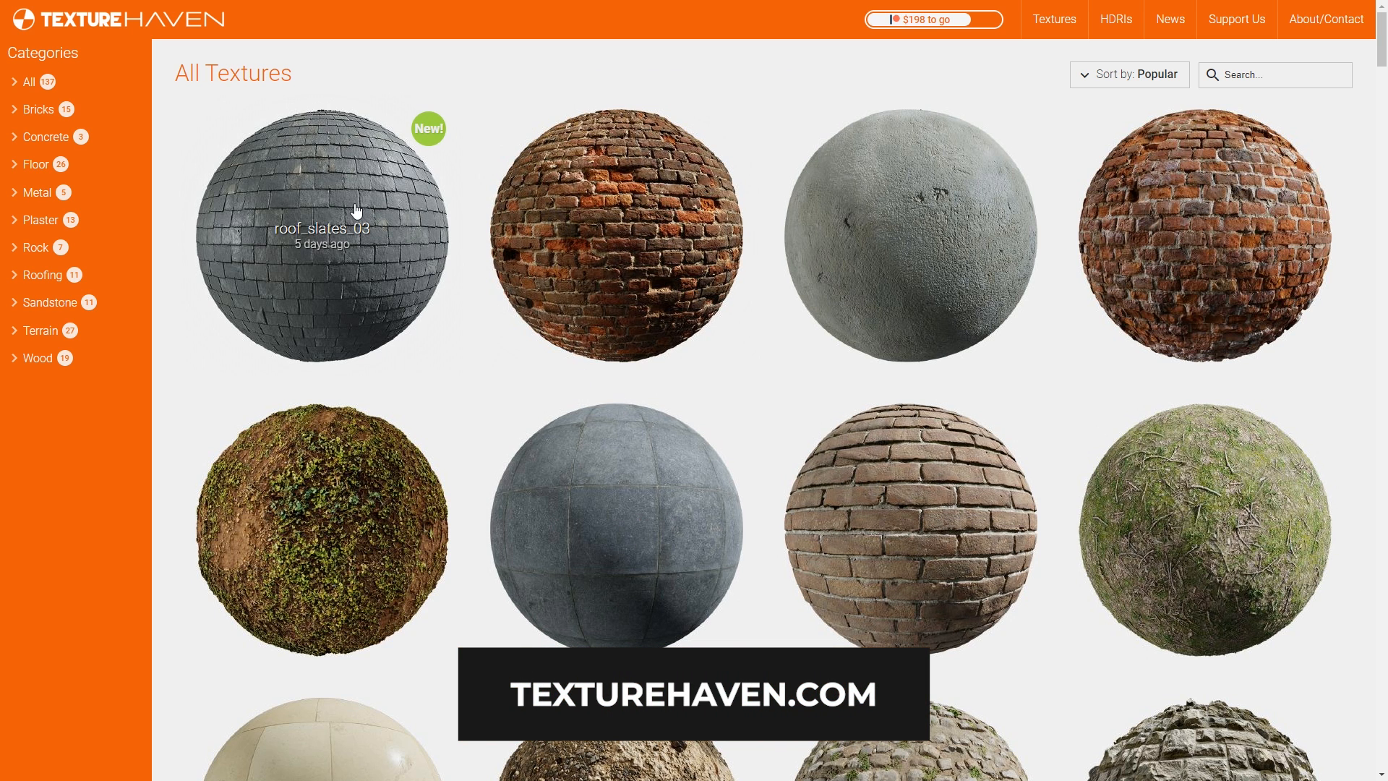
# On texturehaven.com, open the roof_slates_03 texture page and choose the All Maps download
pyautogui.click(355, 209)
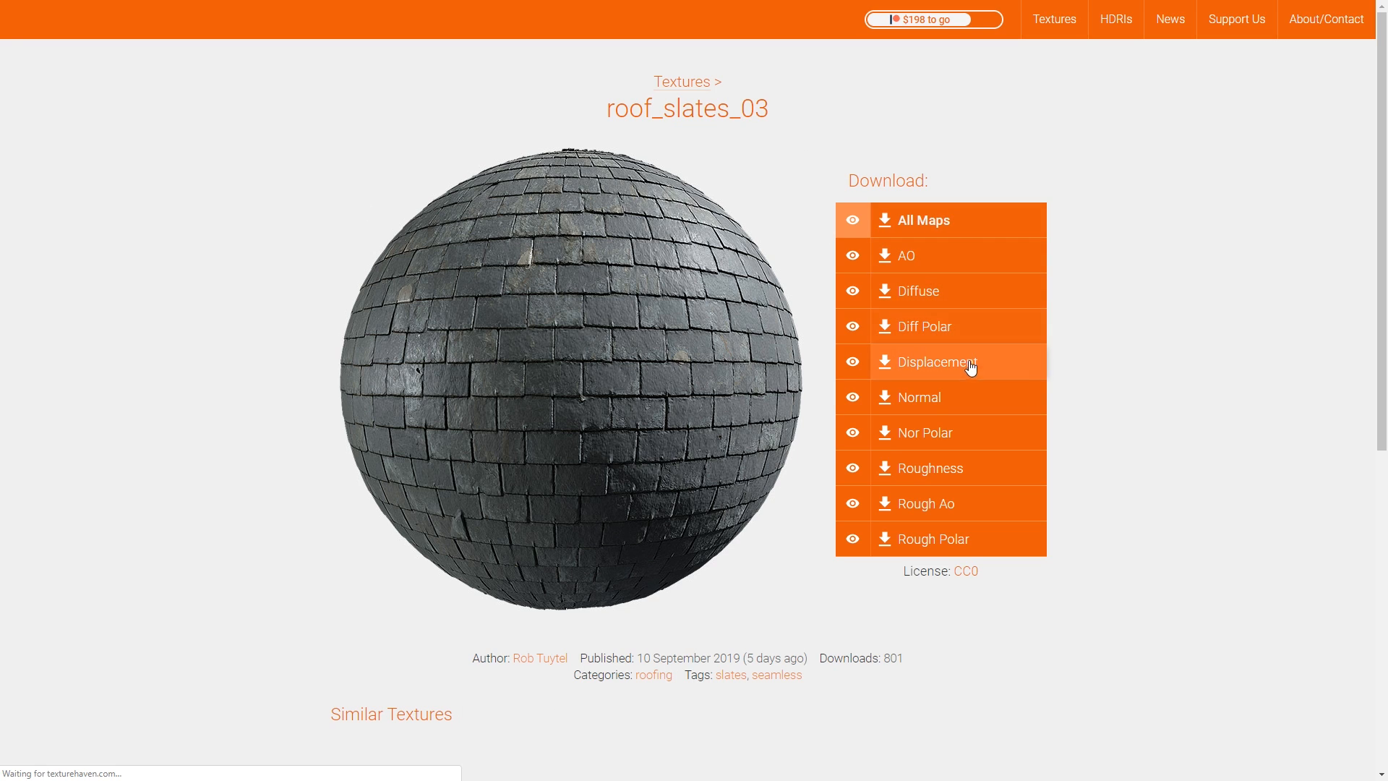
pyautogui.click(902, 225)
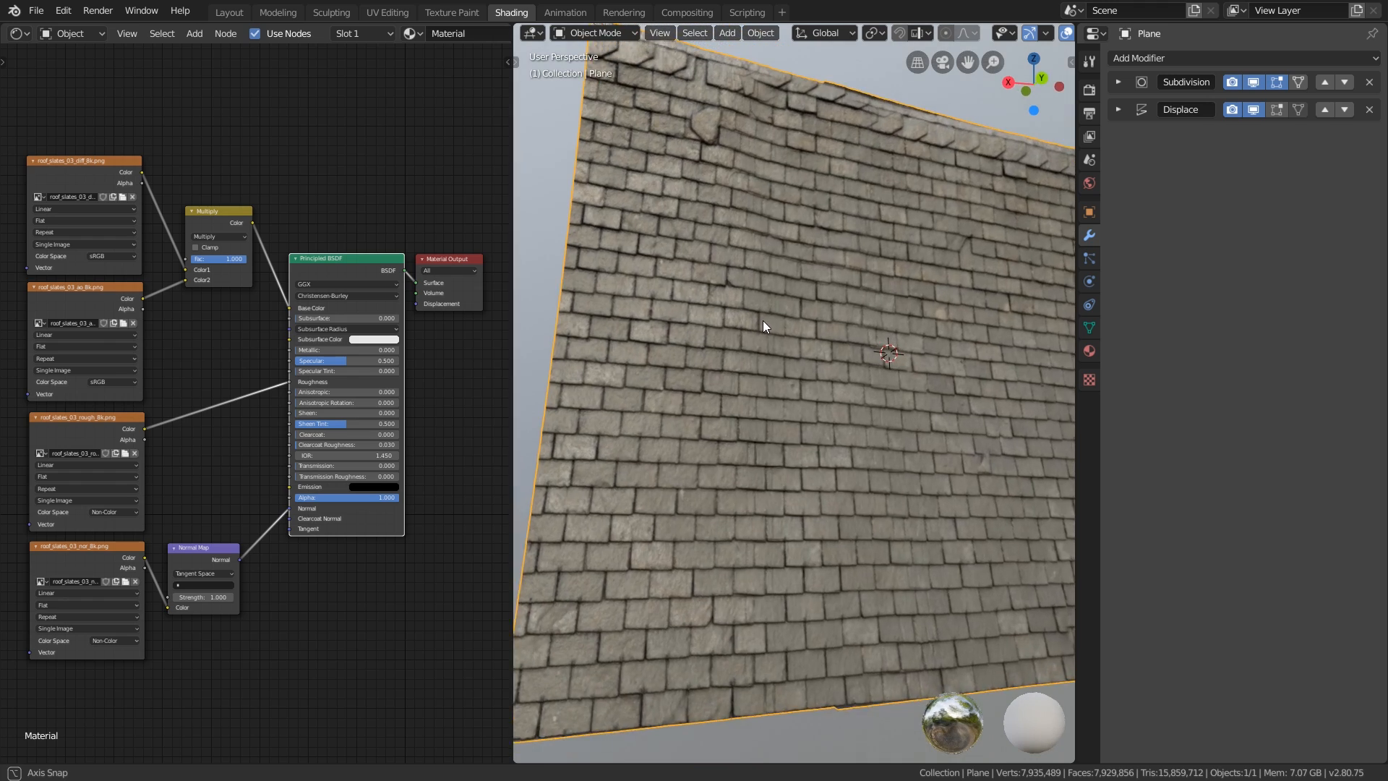
# Preview the roof_slates_03 diffuse, AO, roughness and normal map nodes individually on the roof, and return to the Principled BSDF output
pyautogui.moveTo(762, 320); pyautogui.dragTo(650, 315, button='middle')
pyautogui.scroll(4, 719, 406)
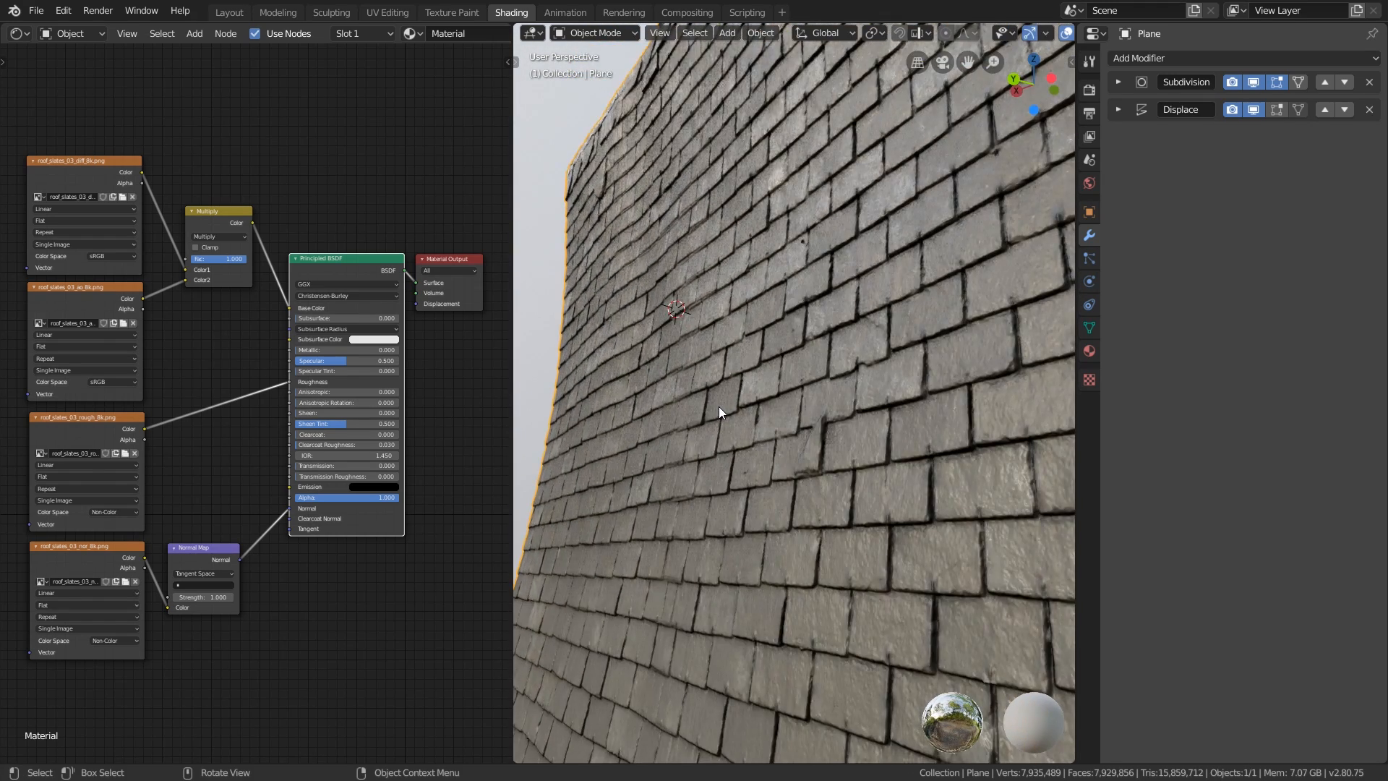
pyautogui.keyDown('ctrl'); pyautogui.keyDown('shift'); pyautogui.click(77, 175); pyautogui.keyUp('shift'); pyautogui.keyUp('ctrl')
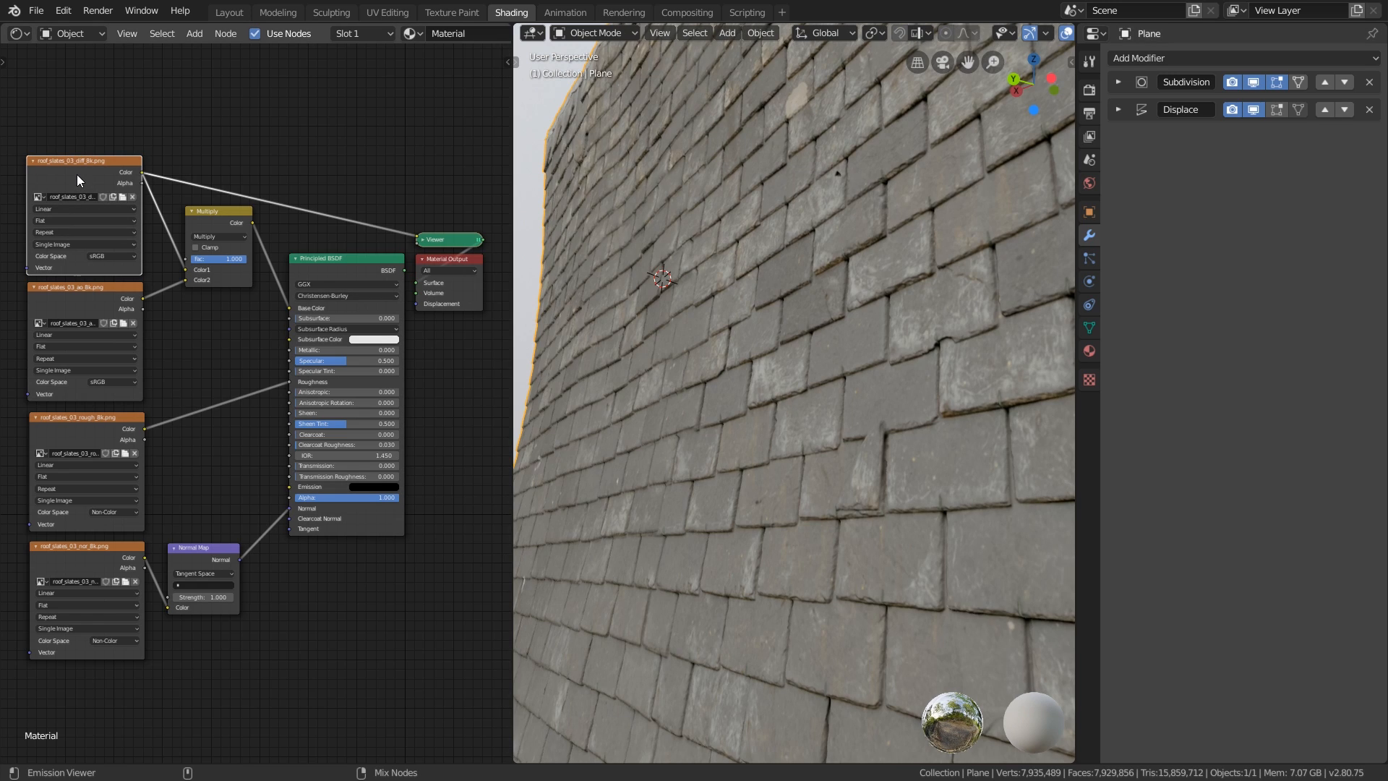
pyautogui.keyDown('ctrl'); pyautogui.keyDown('shift'); pyautogui.click(71, 303); pyautogui.keyUp('shift'); pyautogui.keyUp('ctrl')
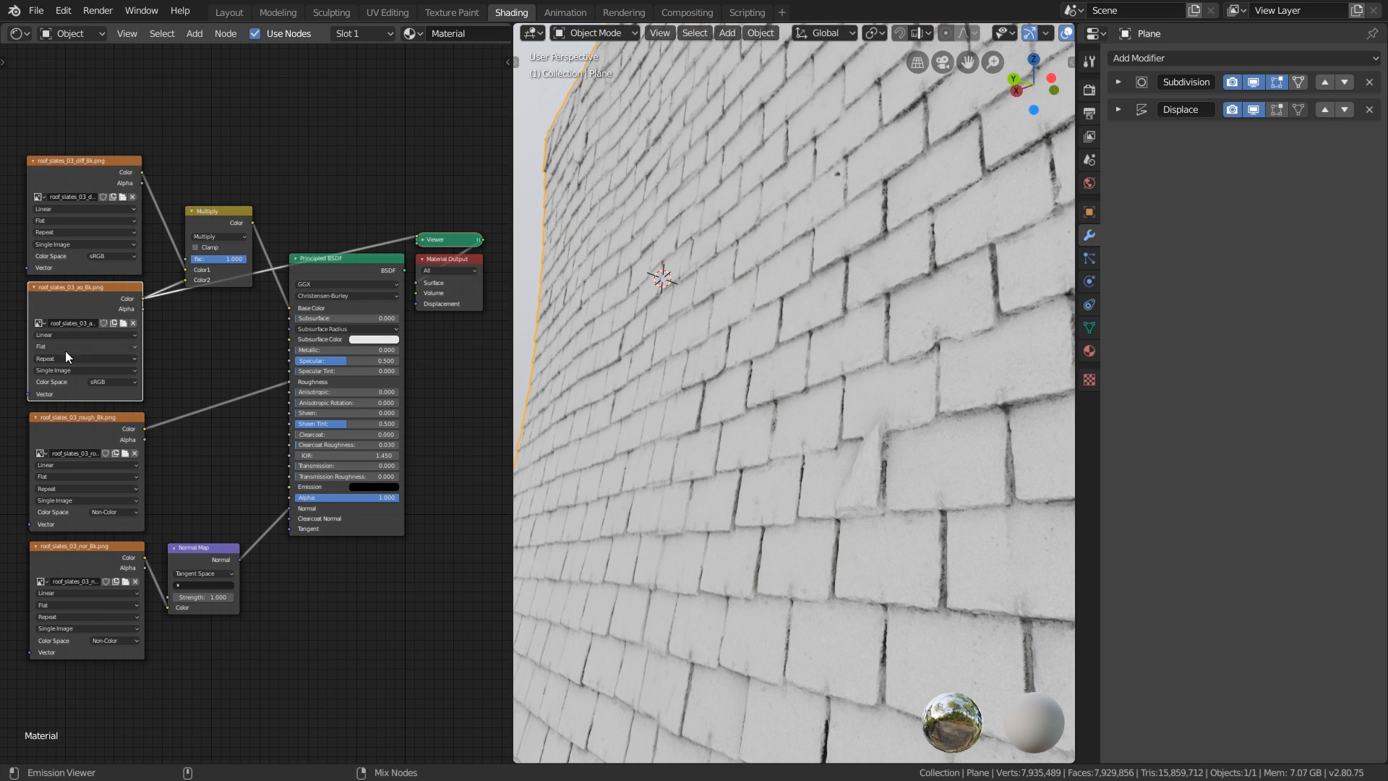
pyautogui.keyDown('ctrl'); pyautogui.keyDown('shift'); pyautogui.click(72, 422); pyautogui.keyUp('shift'); pyautogui.keyUp('ctrl')
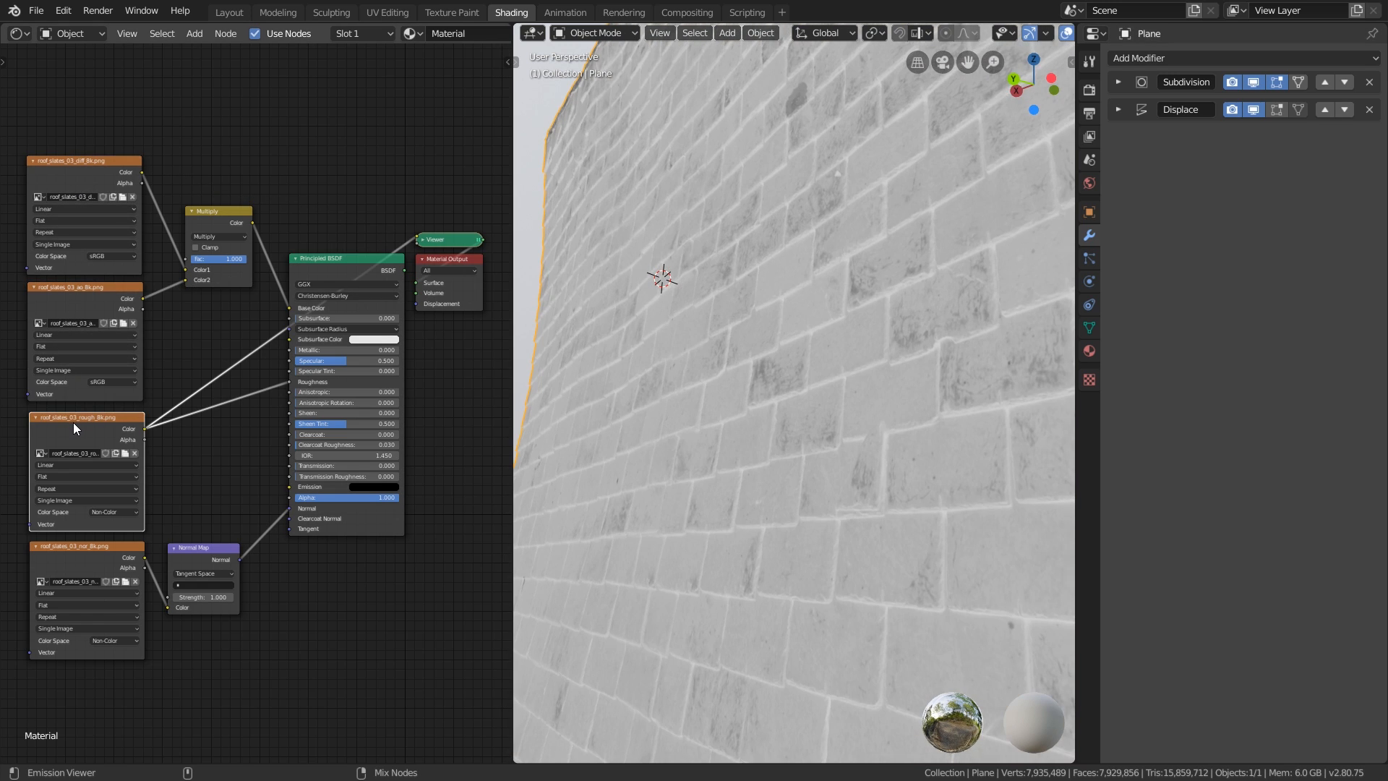
pyautogui.keyDown('ctrl'); pyautogui.keyDown('shift'); pyautogui.click(101, 546); pyautogui.keyUp('shift'); pyautogui.keyUp('ctrl')
pyautogui.keyDown('ctrl'); pyautogui.keyDown('shift'); pyautogui.click(358, 266); pyautogui.keyUp('shift'); pyautogui.keyUp('ctrl')
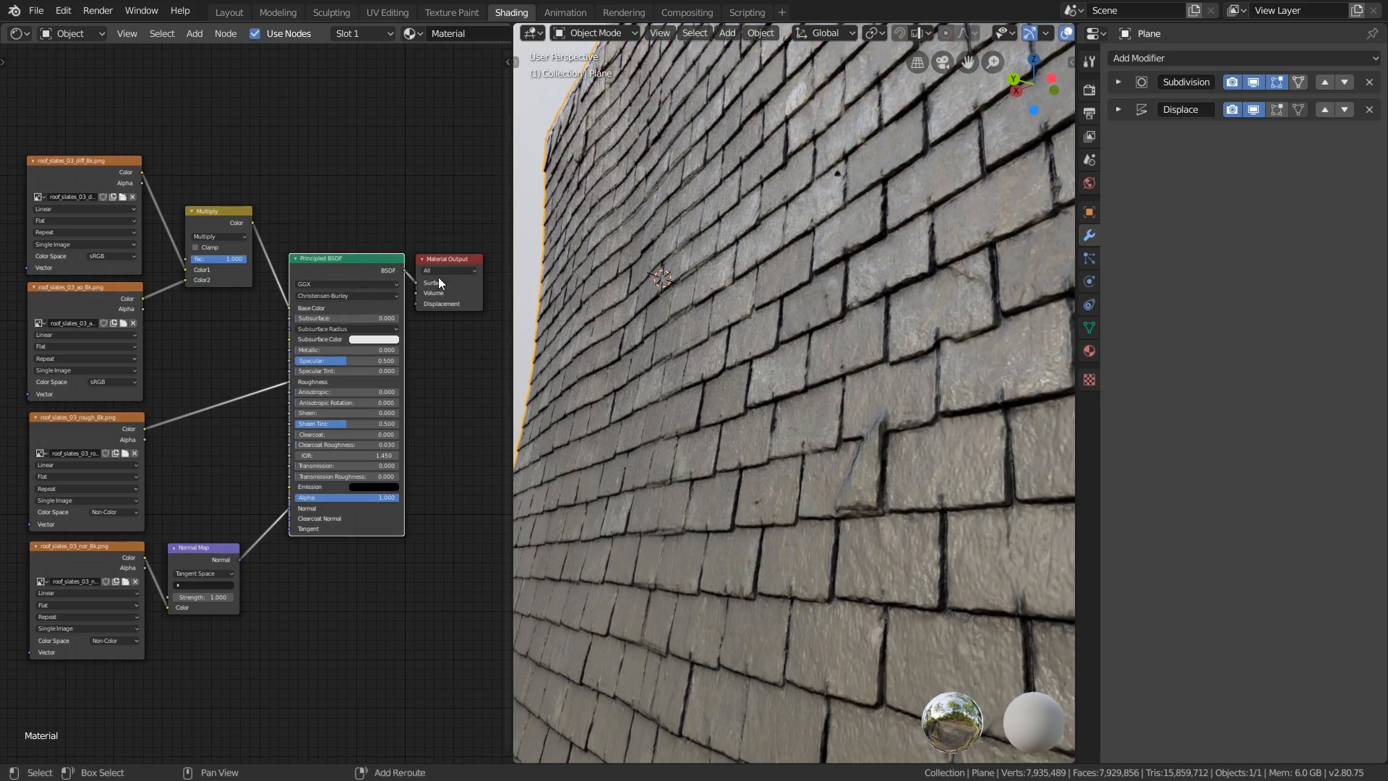
pyautogui.hotkey('ctrl', 'space')
pyautogui.moveTo(736, 336)
pyautogui.mouseDown(button='middle')
pyautogui.moveTo(890, 293)
pyautogui.moveTo(827, 277)
pyautogui.mouseUp(button='middle')
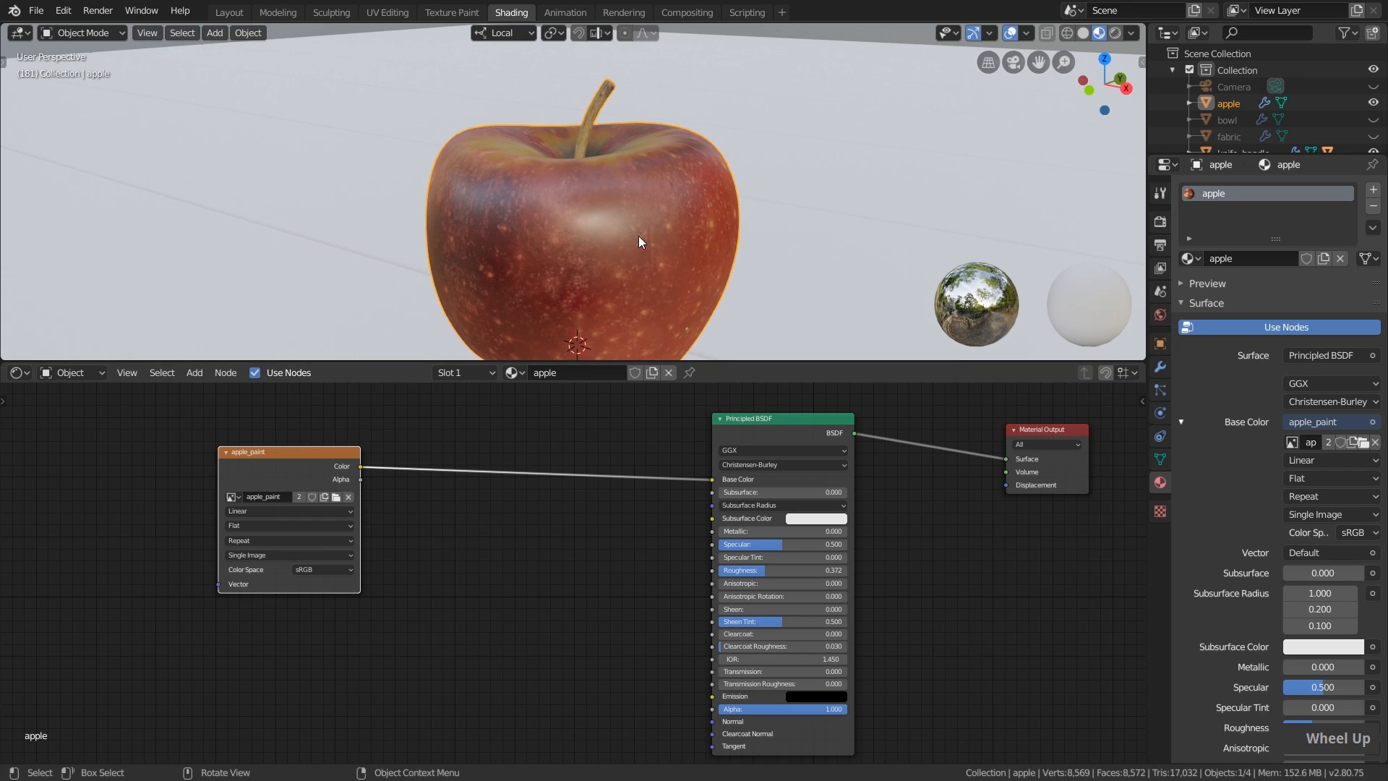
# Add a second Principled BSDF node between apple_paint and the existing Principled BSDF, and delete it again
pyautogui.moveTo(636, 240); pyautogui.dragTo(643, 279, button='middle')
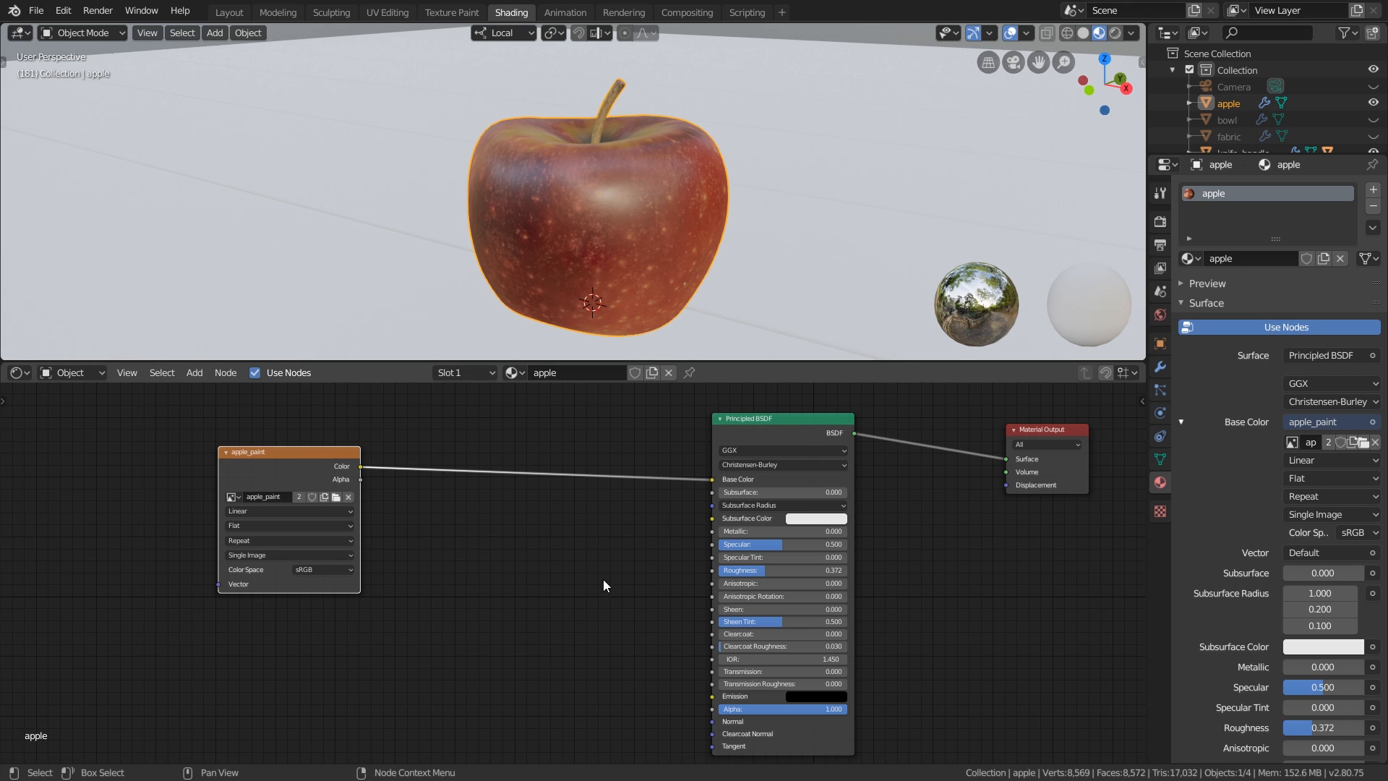
pyautogui.click(192, 375)
pyautogui.moveTo(224, 421)
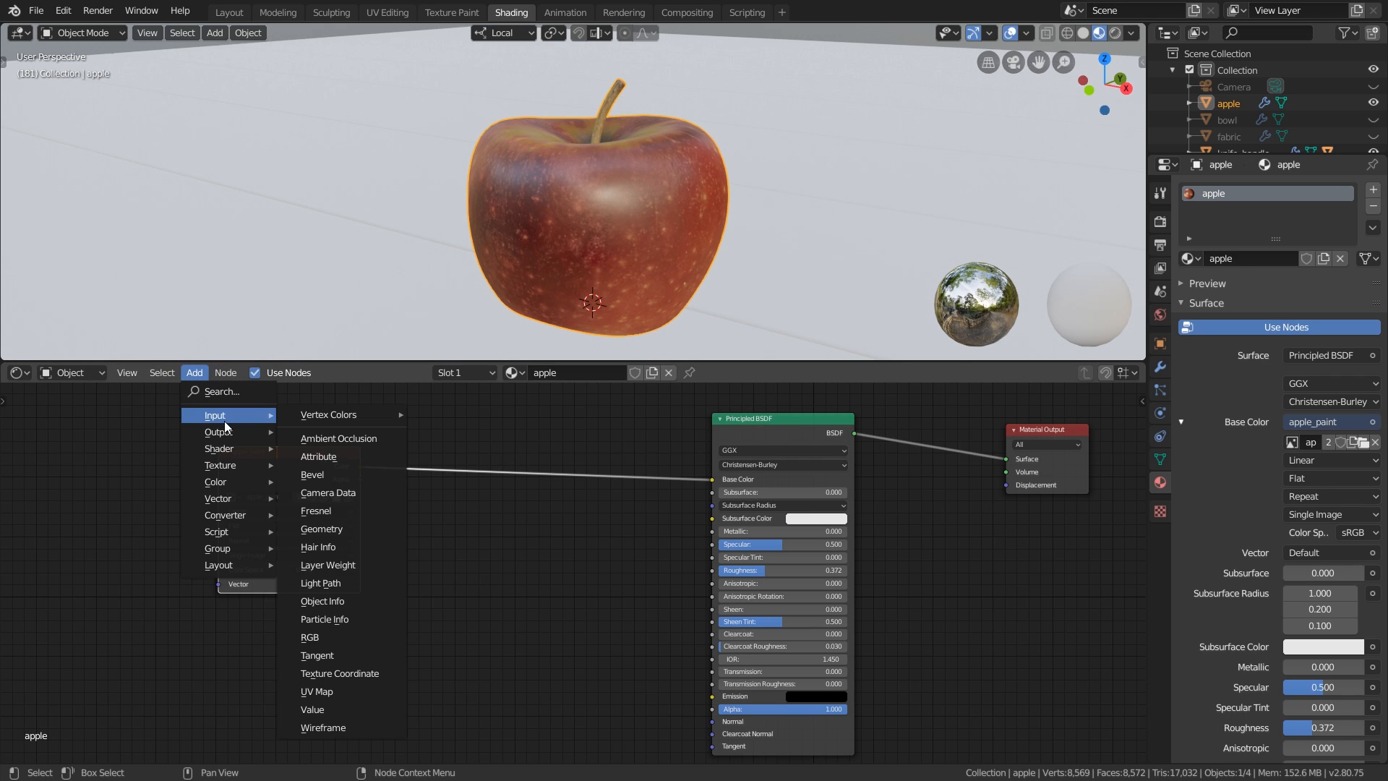
pyautogui.moveTo(224, 449)
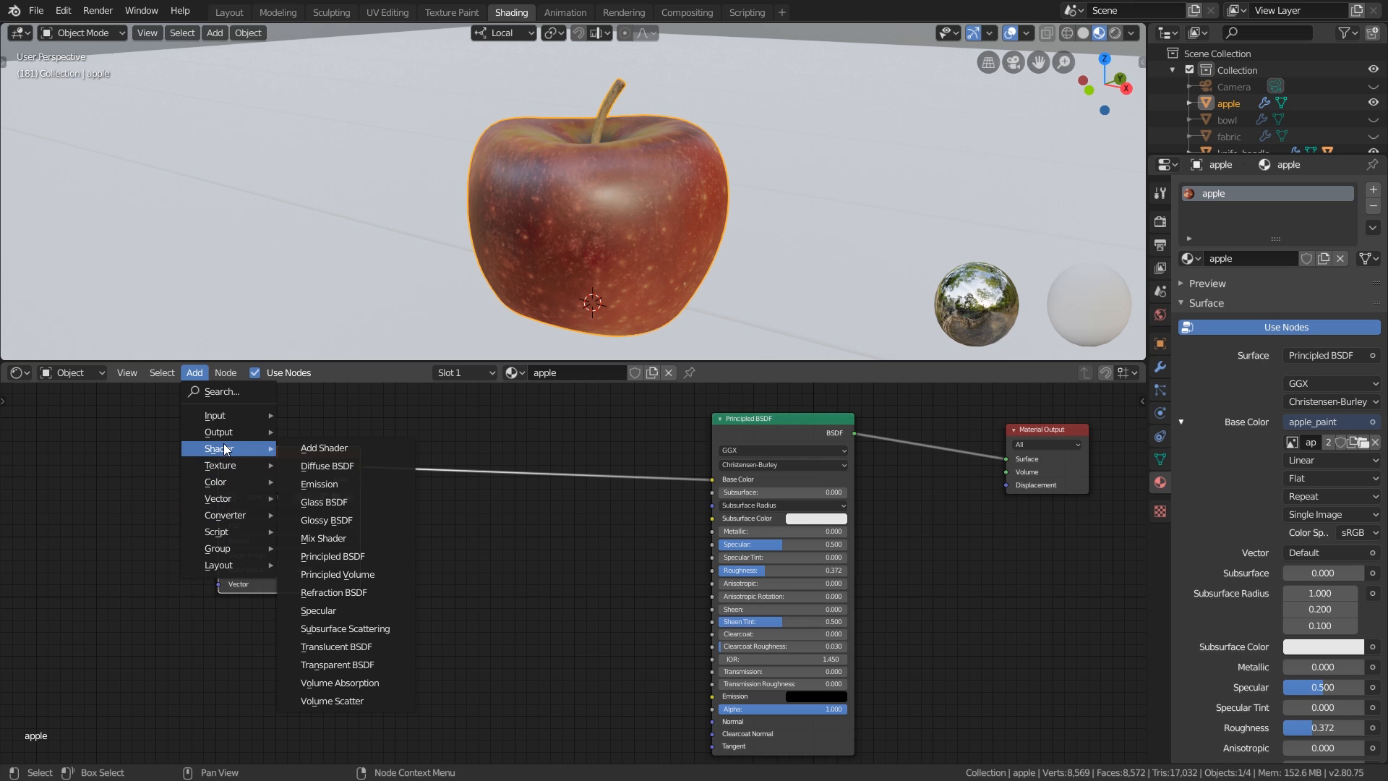
pyautogui.click(347, 557)
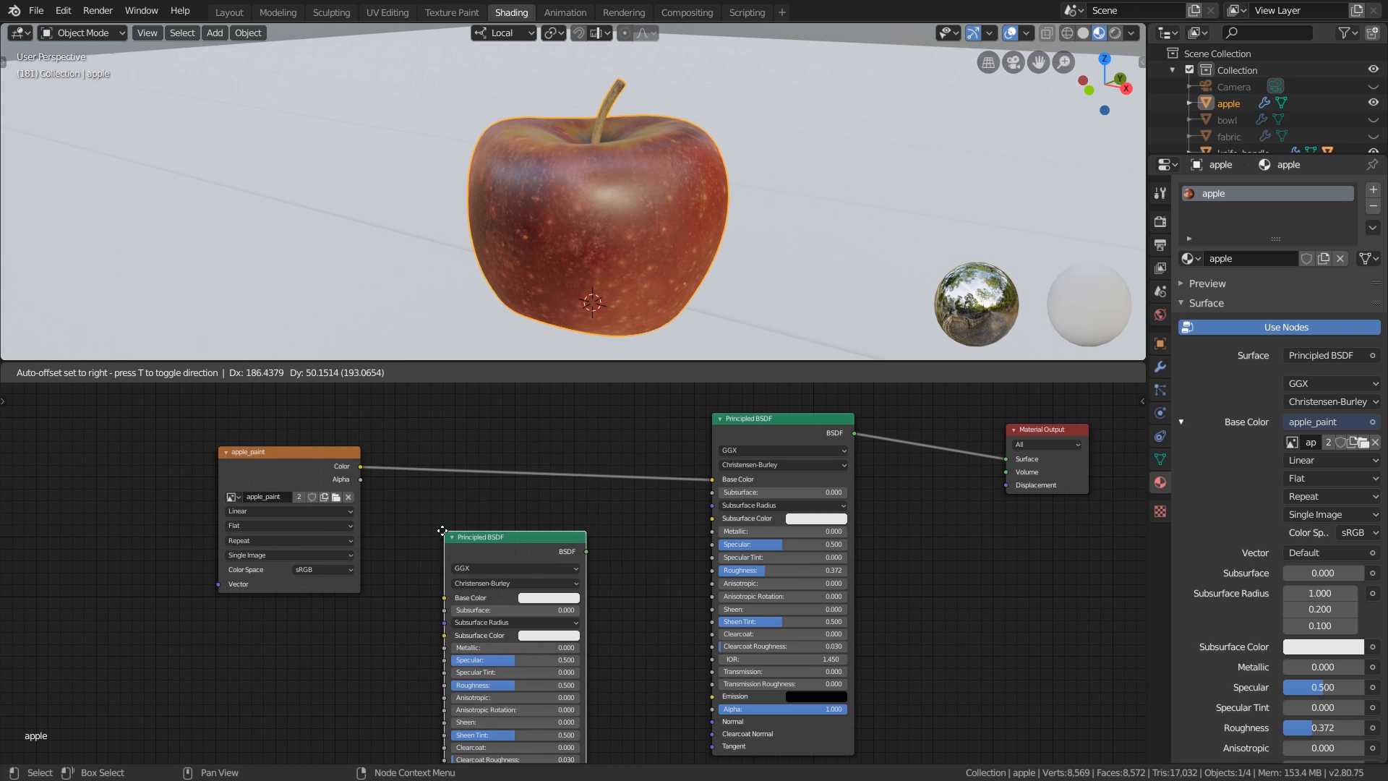
pyautogui.click(471, 541)
pyautogui.scroll(-2, 539, 563)
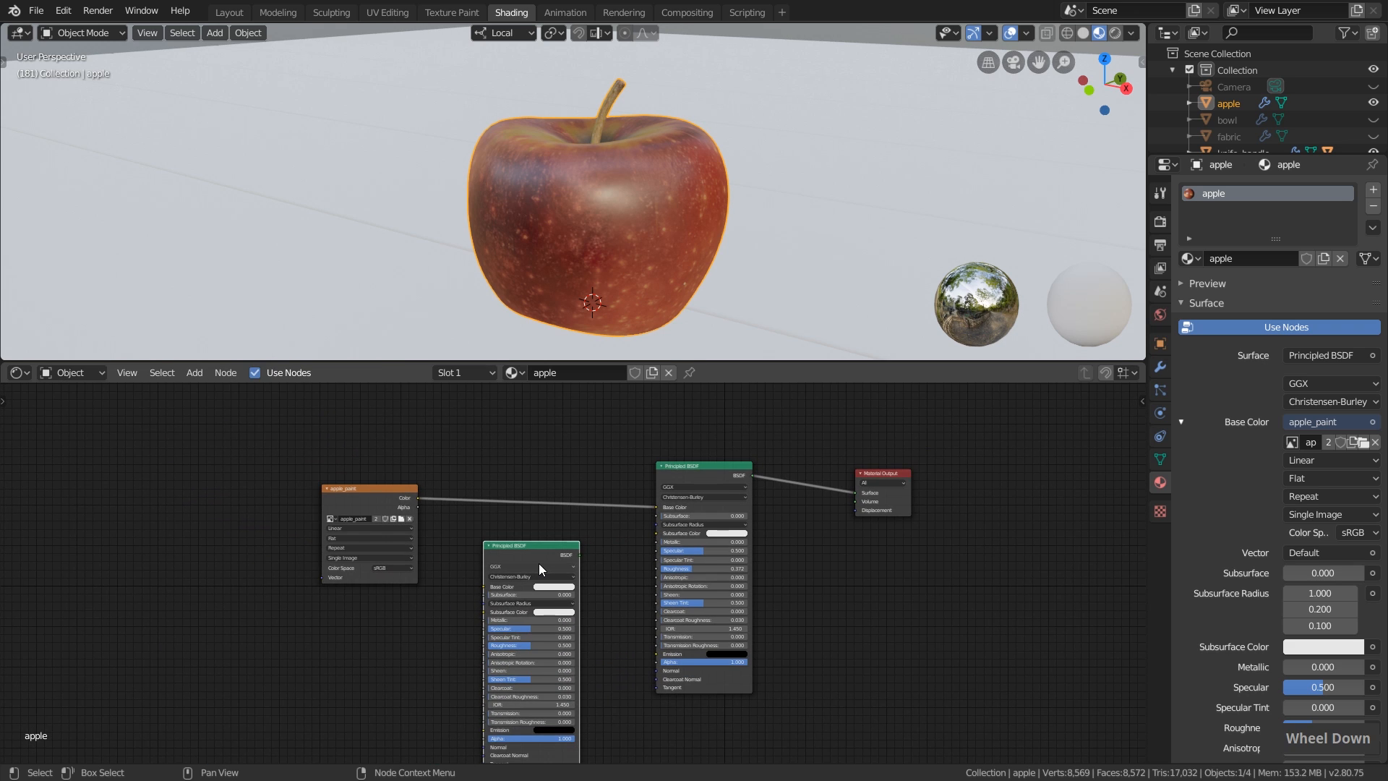
pyautogui.scroll(1, 533, 561)
pyautogui.press('x')
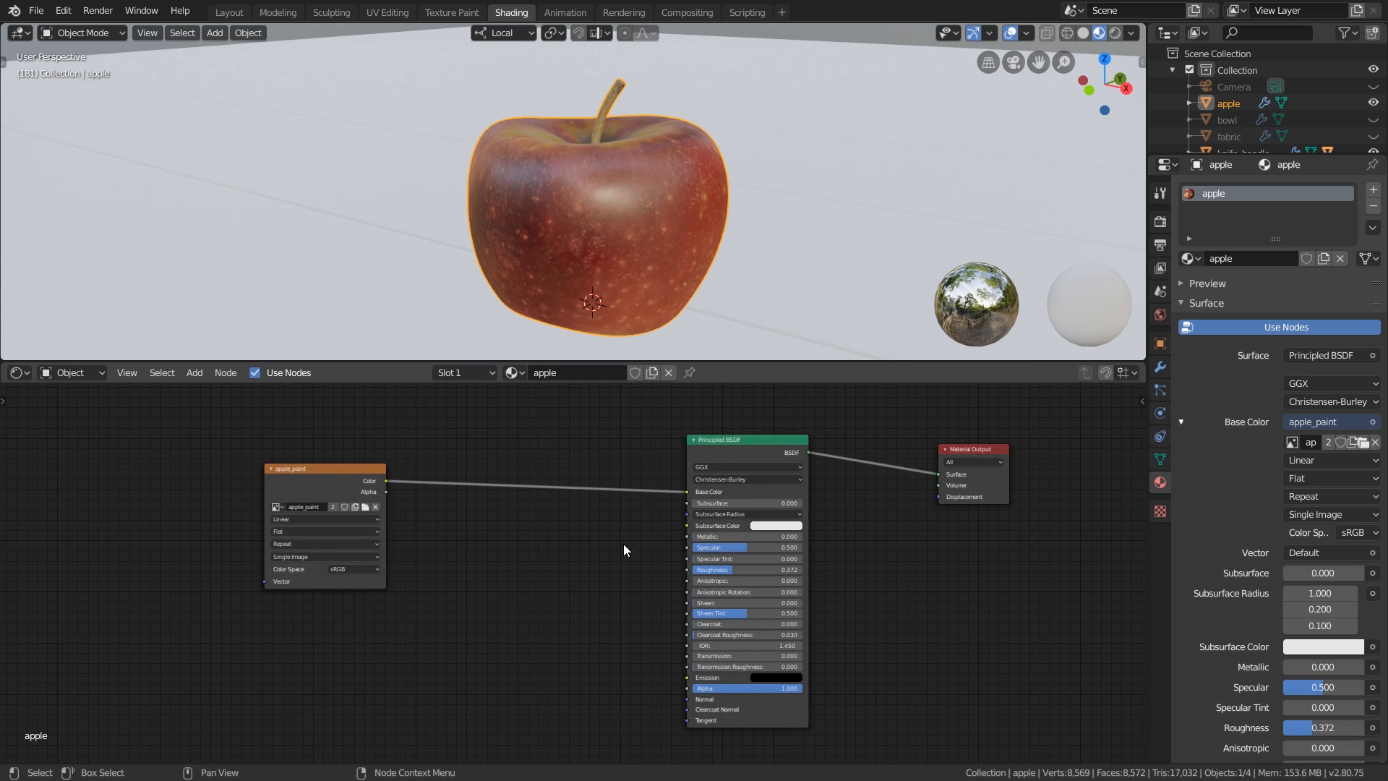
# Select all three nodes of the apple material, move them together slightly, and deselect them
pyautogui.moveTo(145, 393); pyautogui.dragTo(1112, 735)
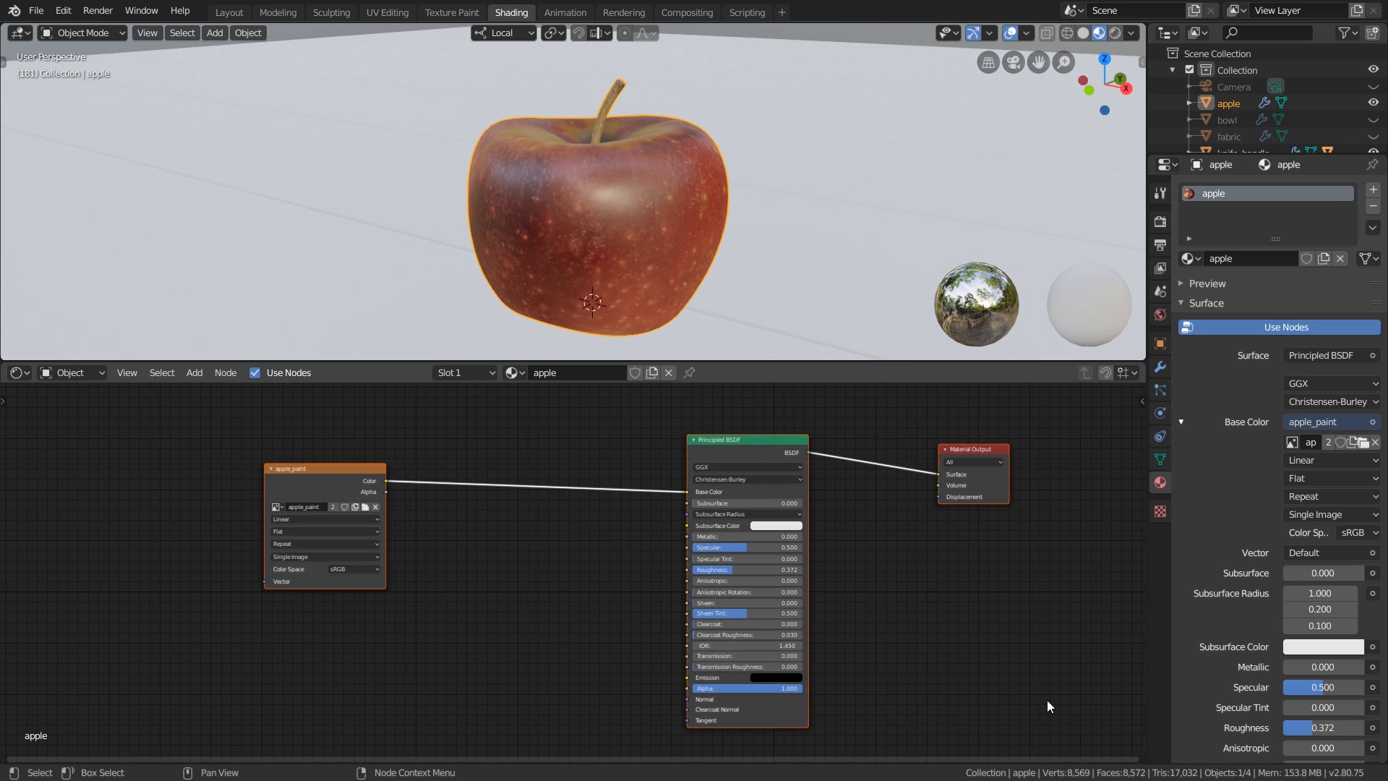
pyautogui.moveTo(738, 446); pyautogui.dragTo(709, 466)
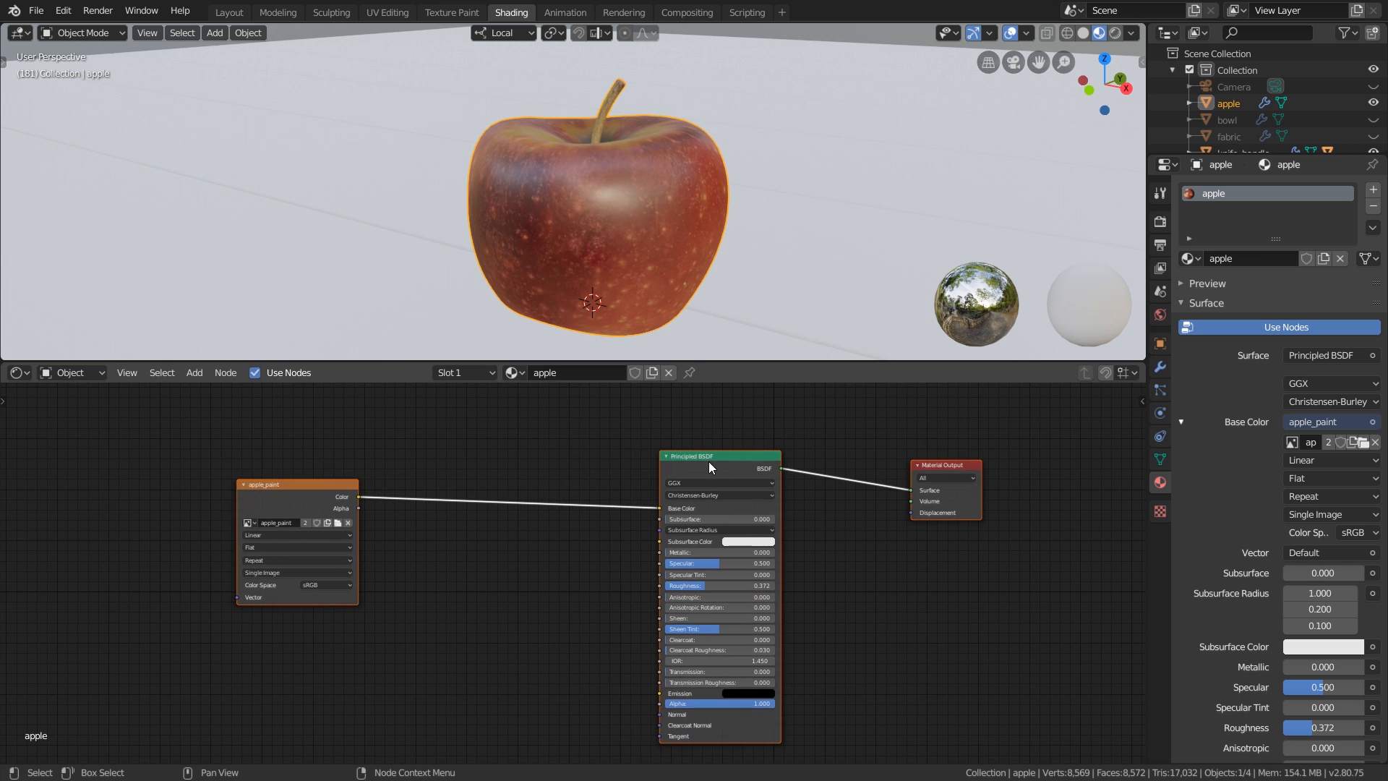
pyautogui.click(506, 548)
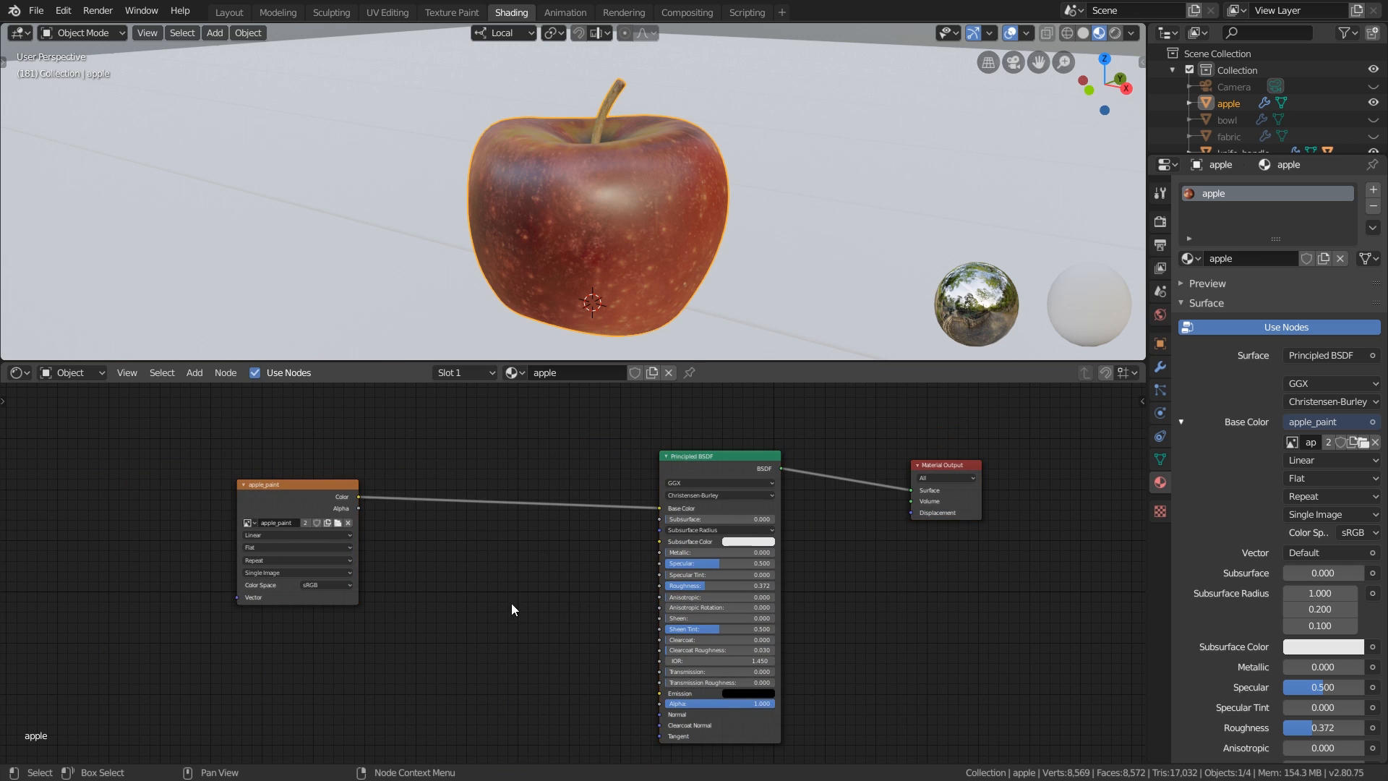
pyautogui.scroll(-2, 462, 600)
pyautogui.scroll(3, 462, 601)
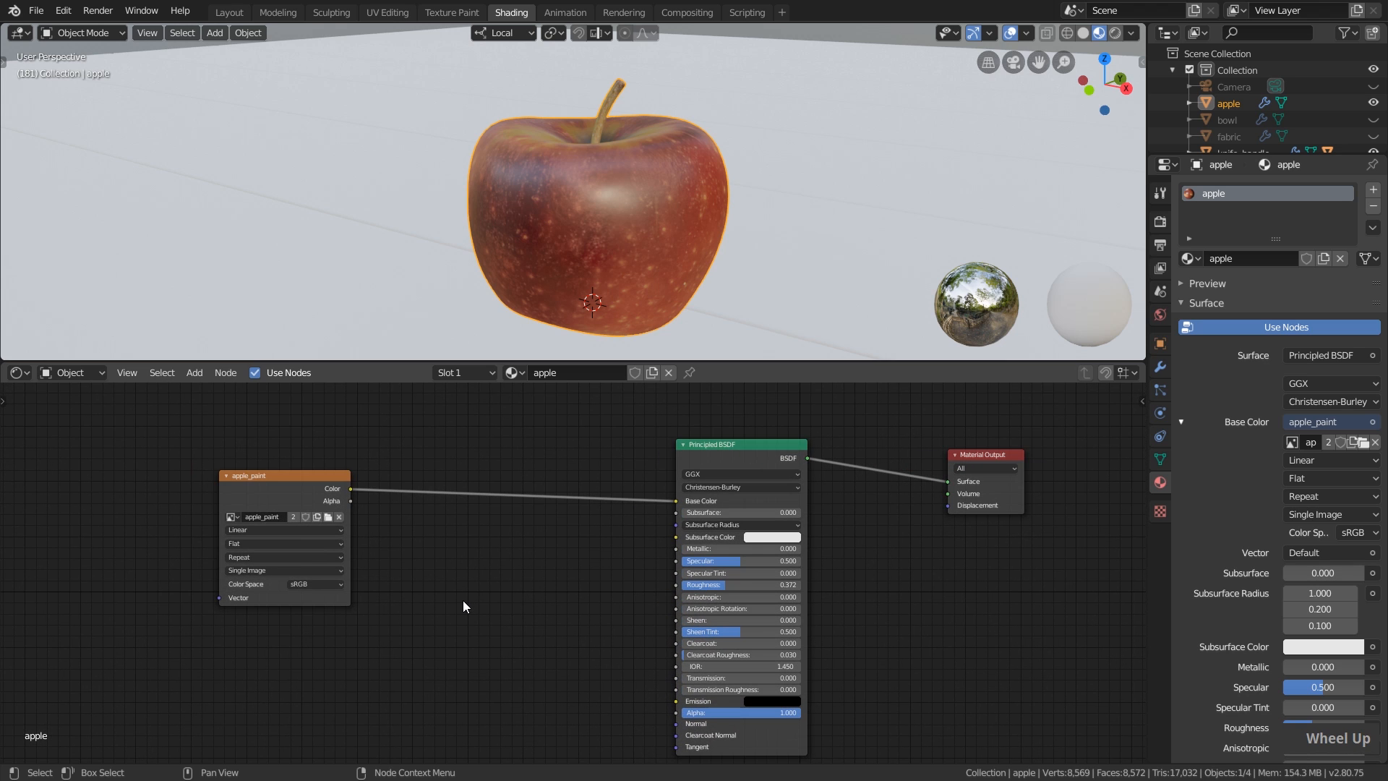
pyautogui.moveTo(463, 601); pyautogui.dragTo(518, 574, button='middle')
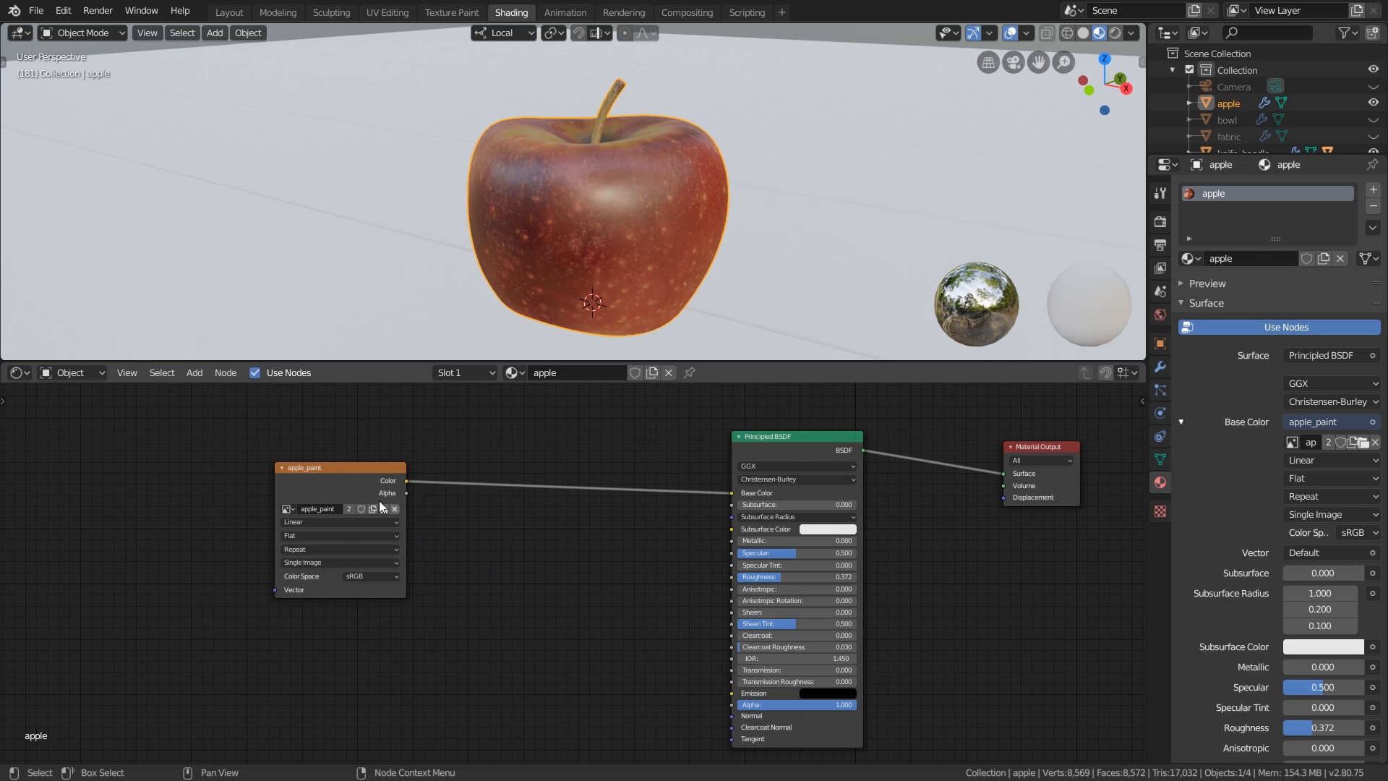
pyautogui.click(195, 373)
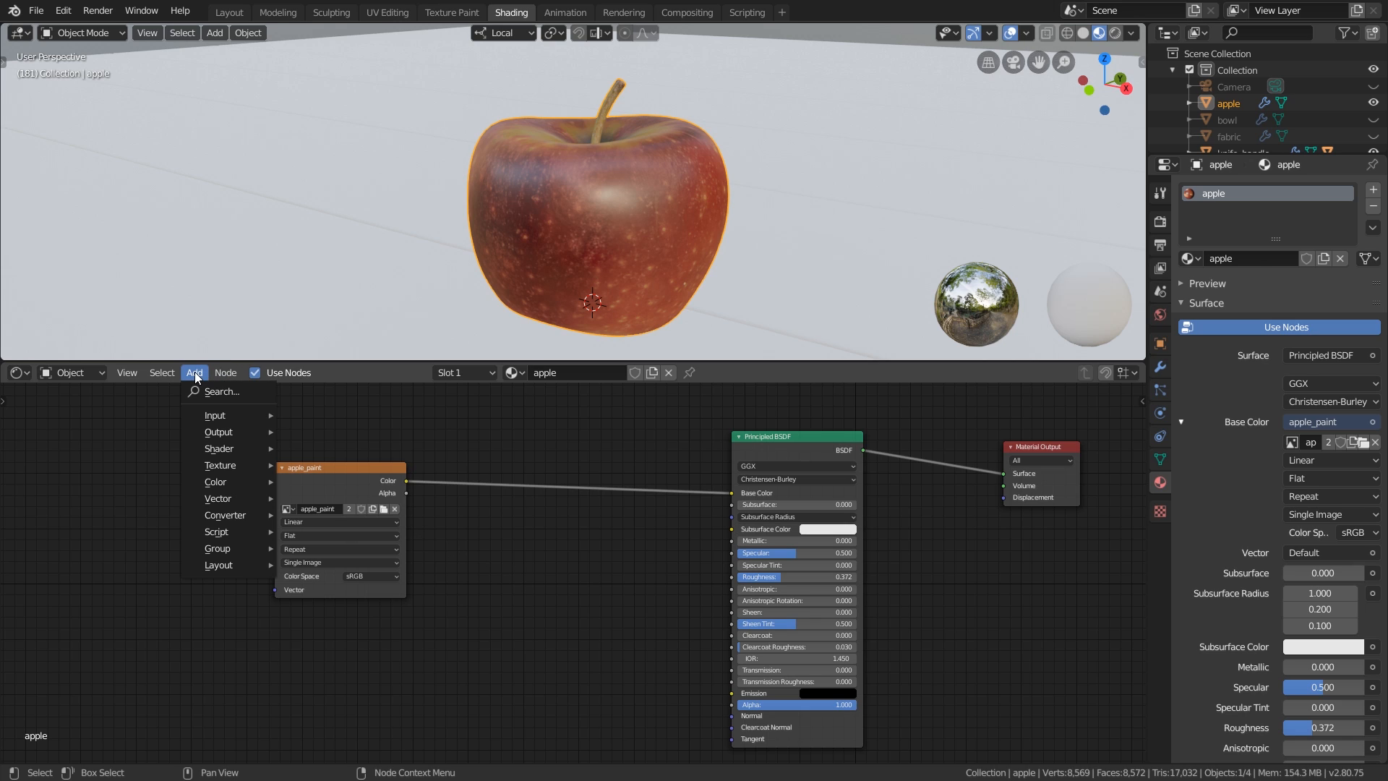
pyautogui.click(248, 32)
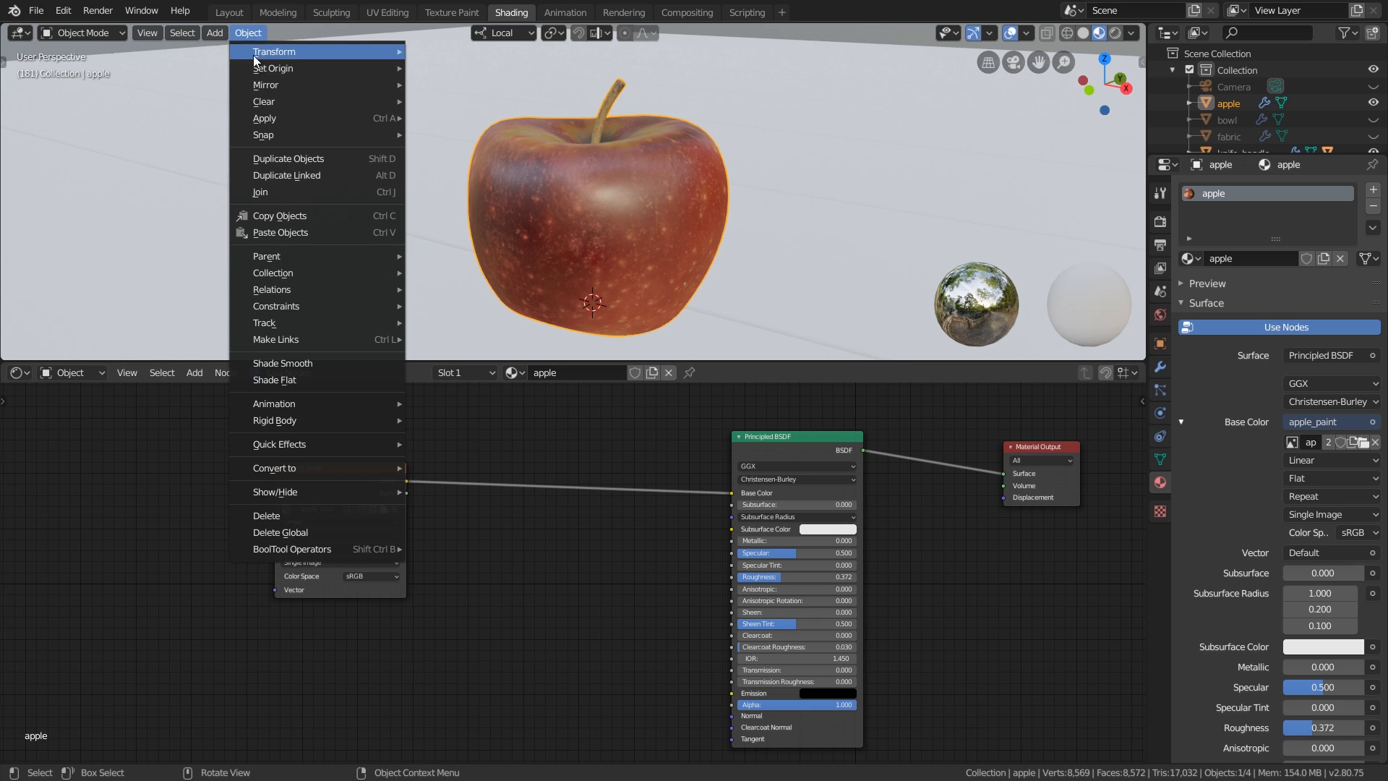
pyautogui.hotkey('shift', 'a')
pyautogui.moveTo(522, 153)
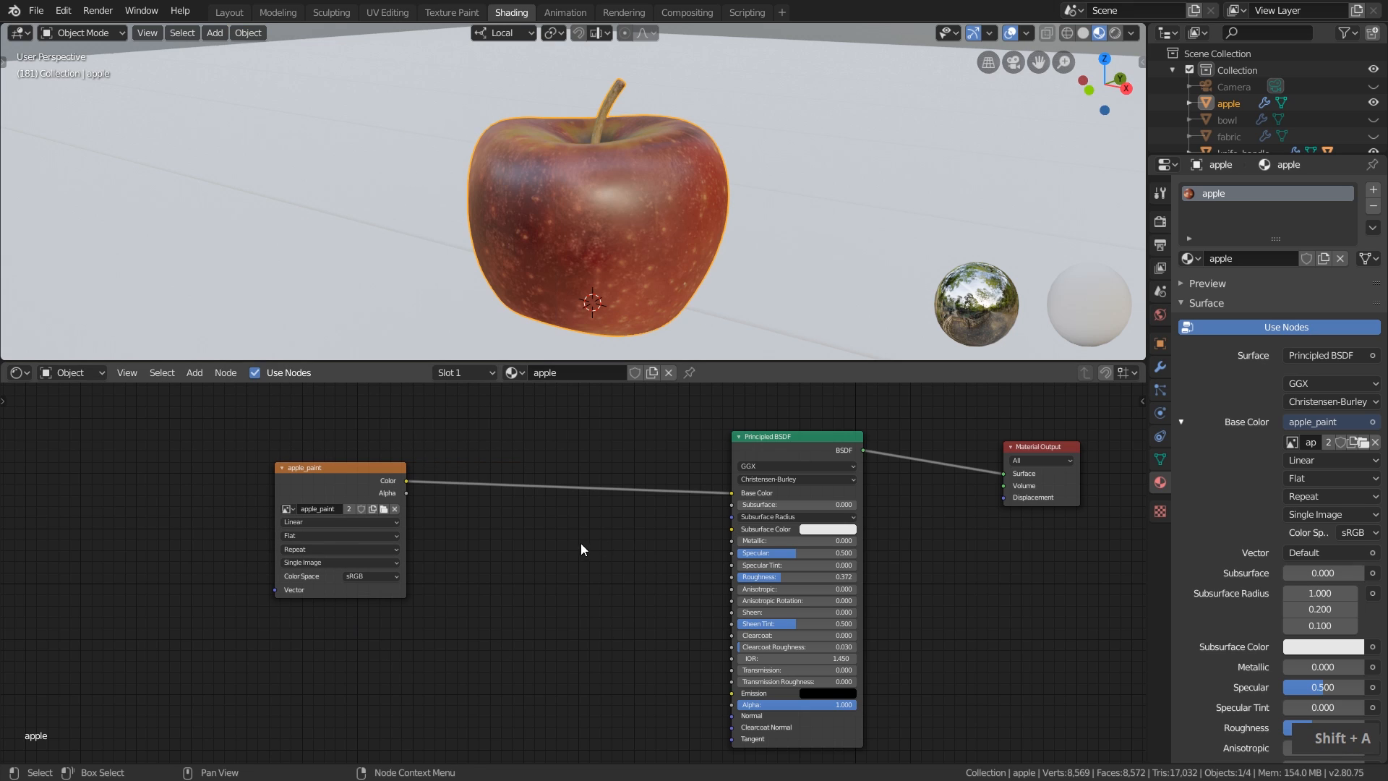
pyautogui.hotkey('shift', 'a')
pyautogui.moveTo(545, 543)
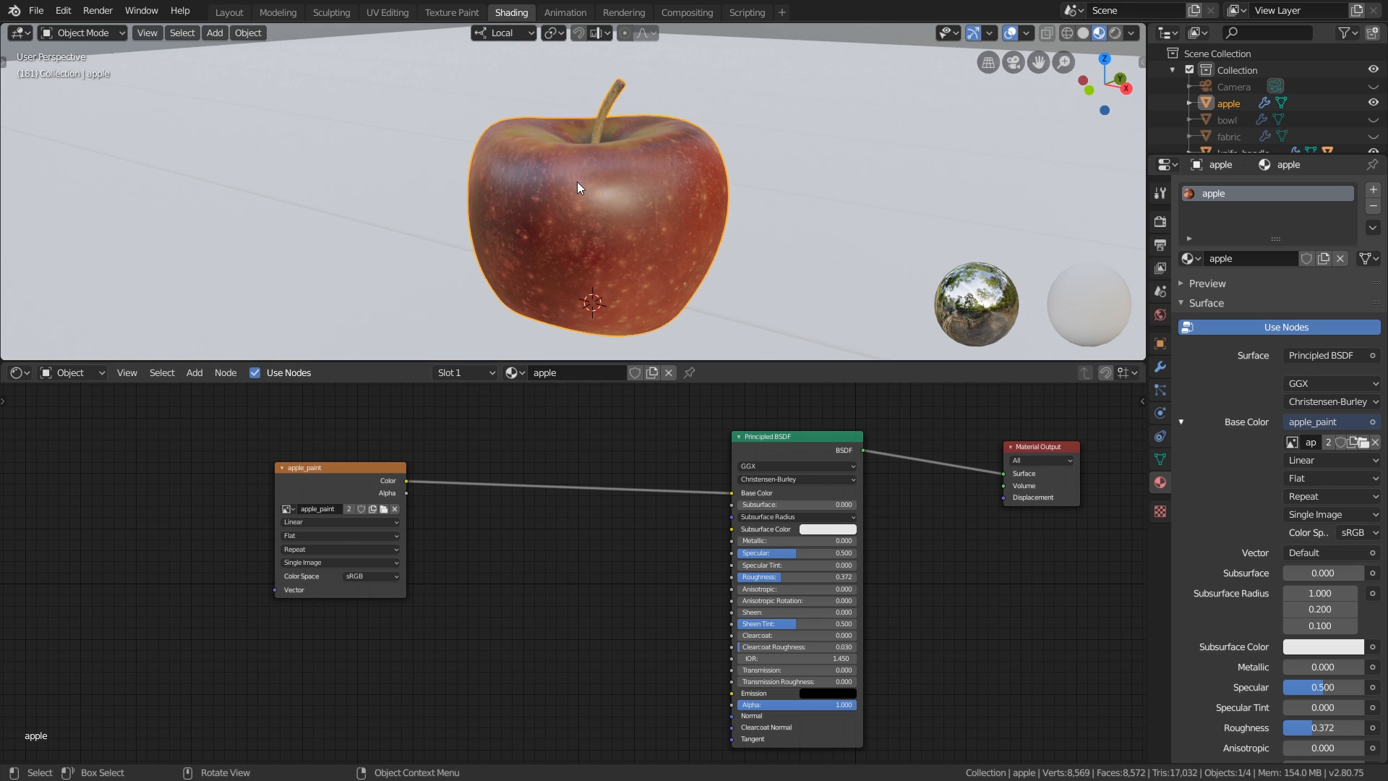
pyautogui.hotkey('shift', 'a')
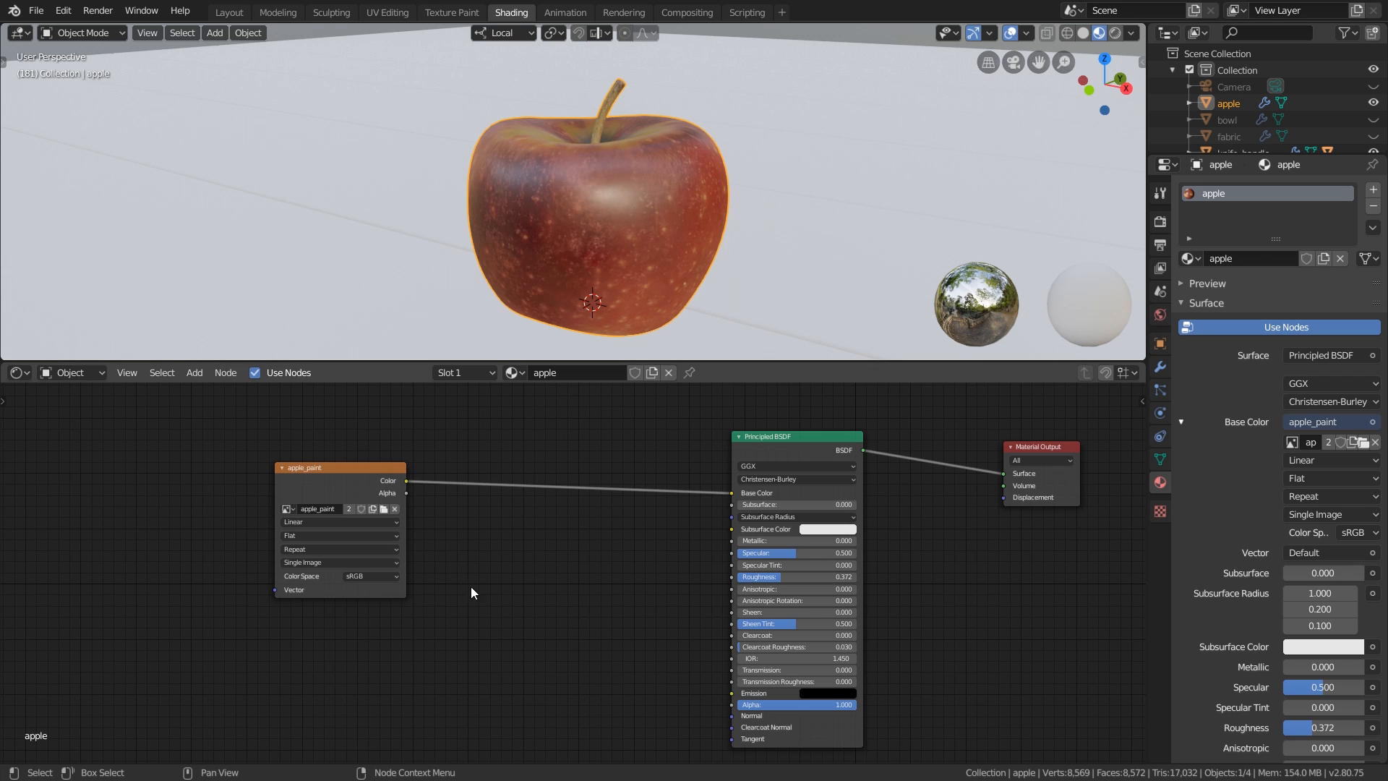
pyautogui.hotkey('shift', 'a')
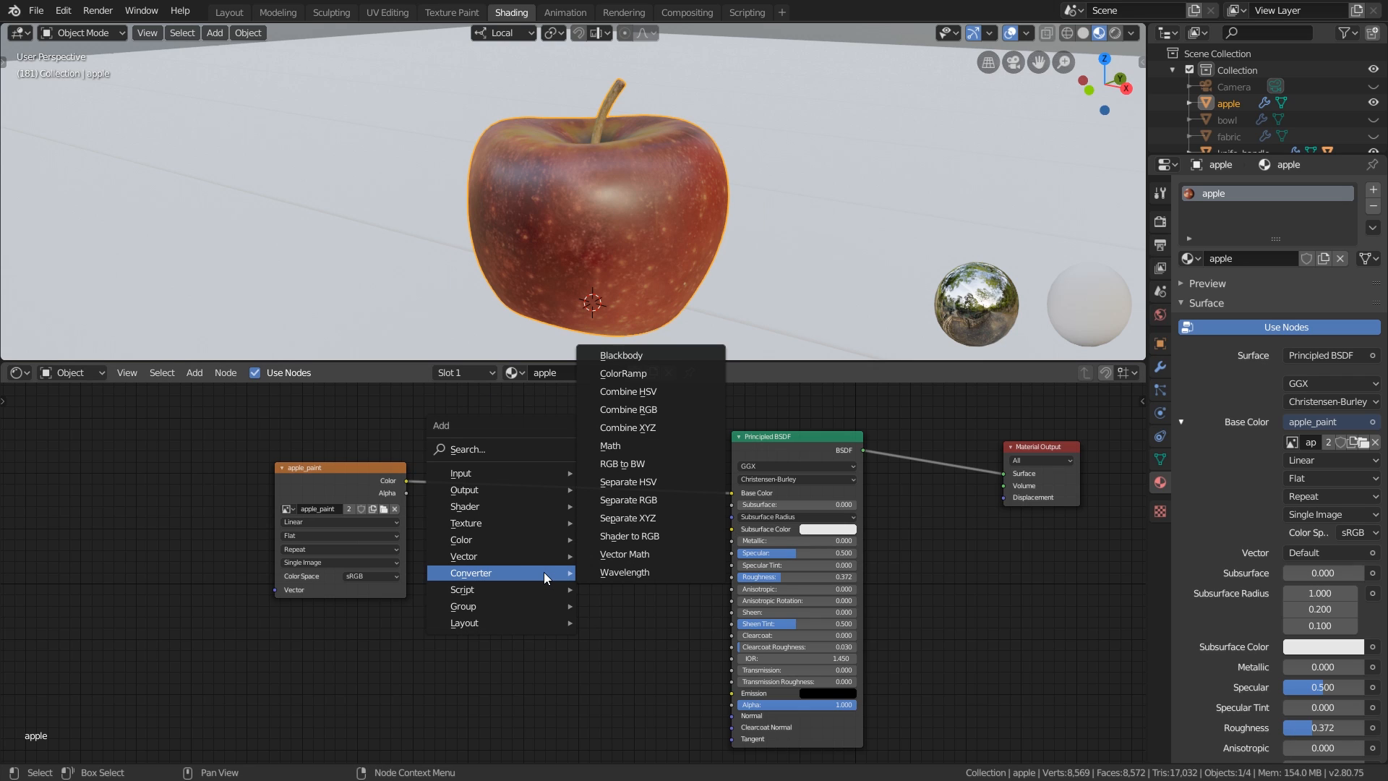
pyautogui.click(495, 641)
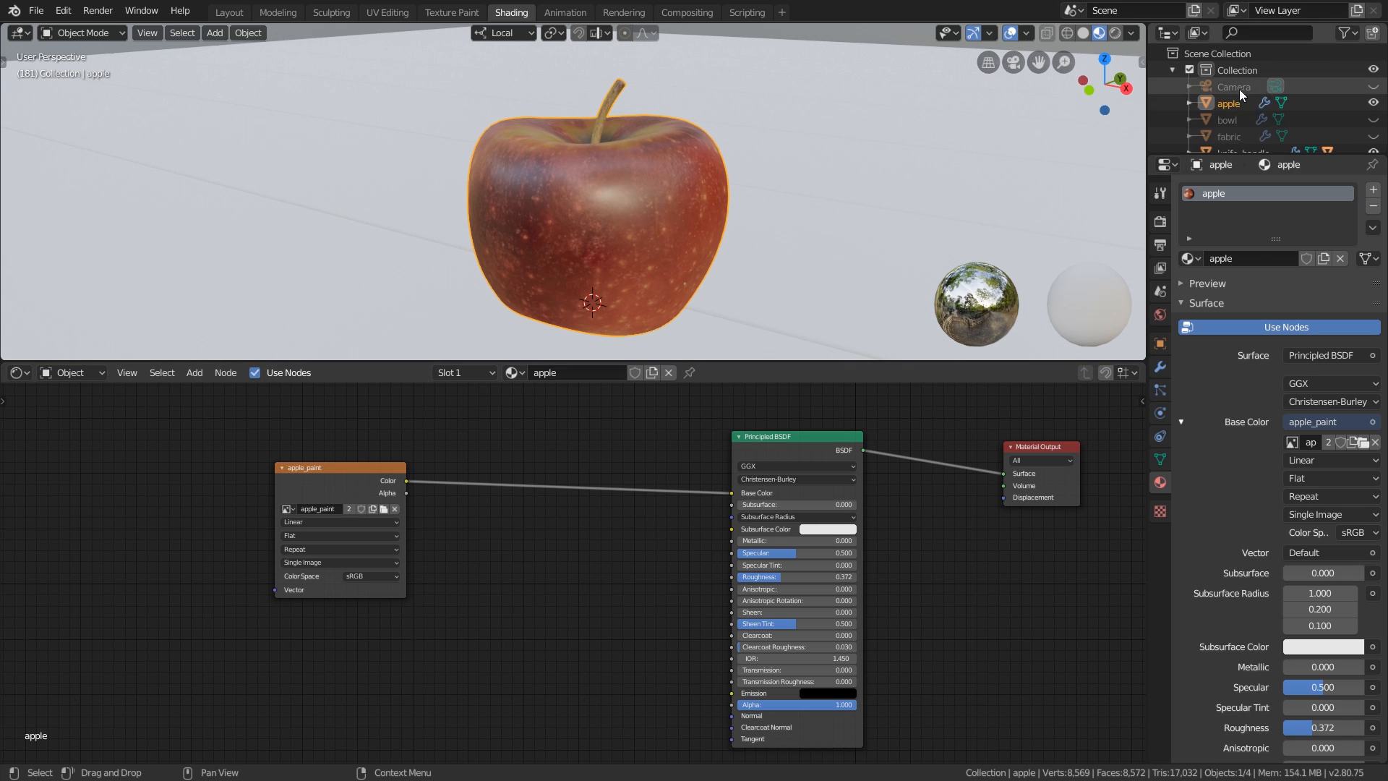
# Duplicate the apple object, place the copy beside the original, and undo the duplication
pyautogui.hotkey('shift', 'd')
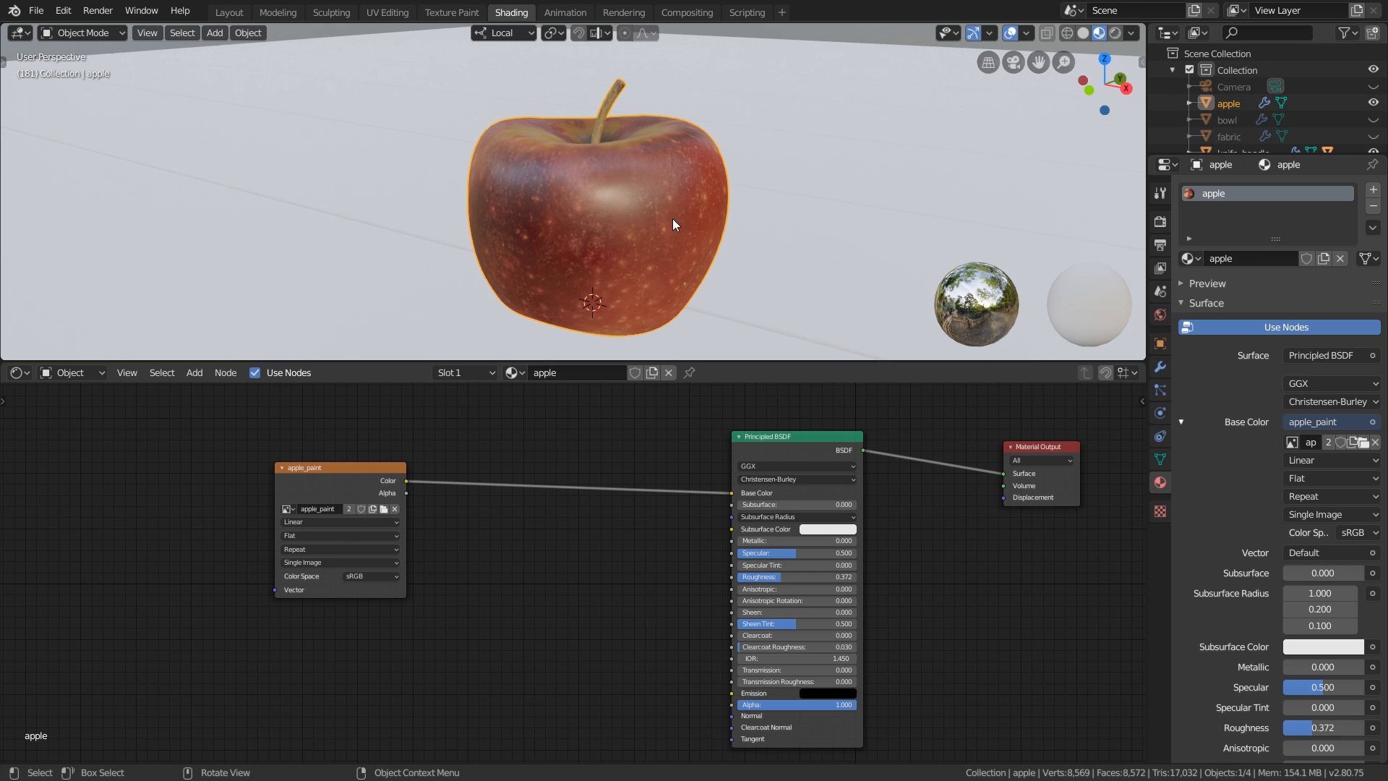
pyautogui.hotkey('shift', 'd')
pyautogui.click(499, 171)
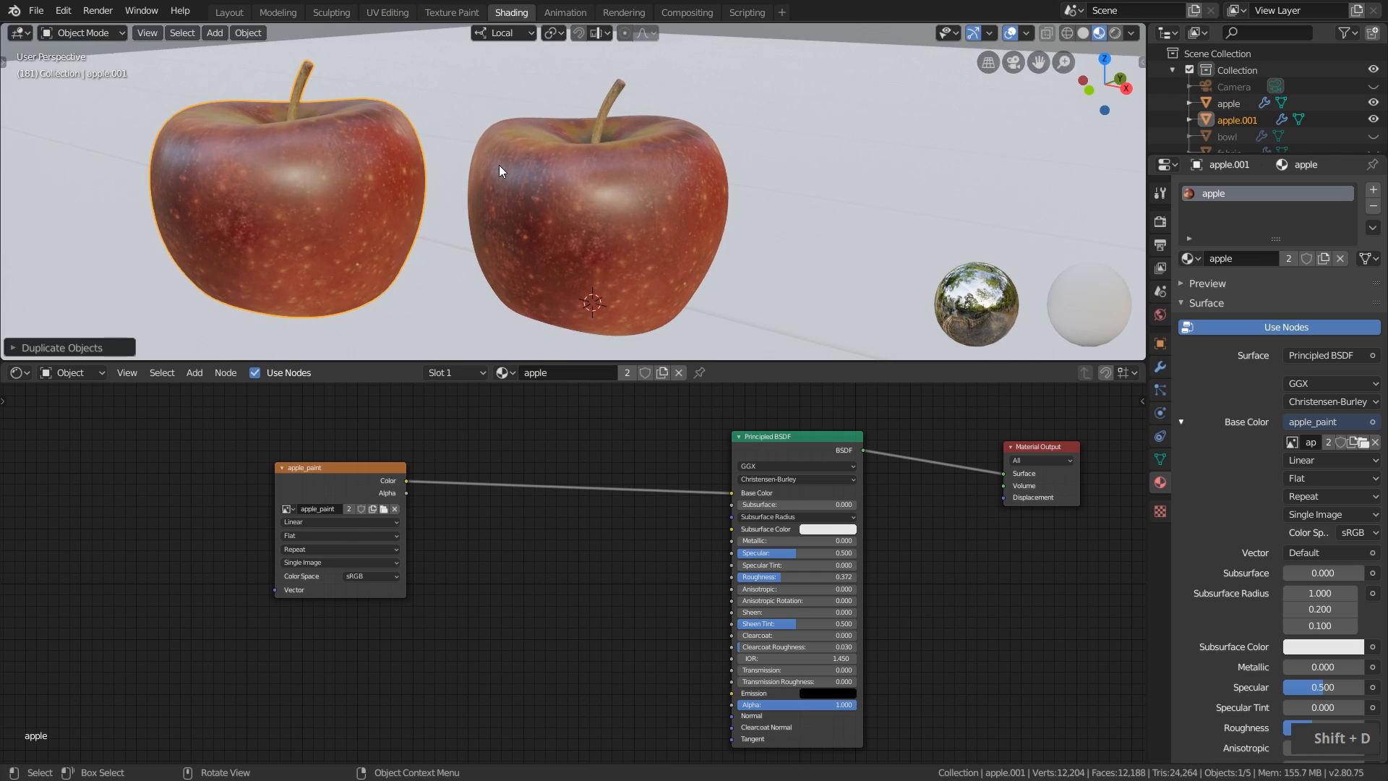
pyautogui.hotkey('ctrl', 'z')
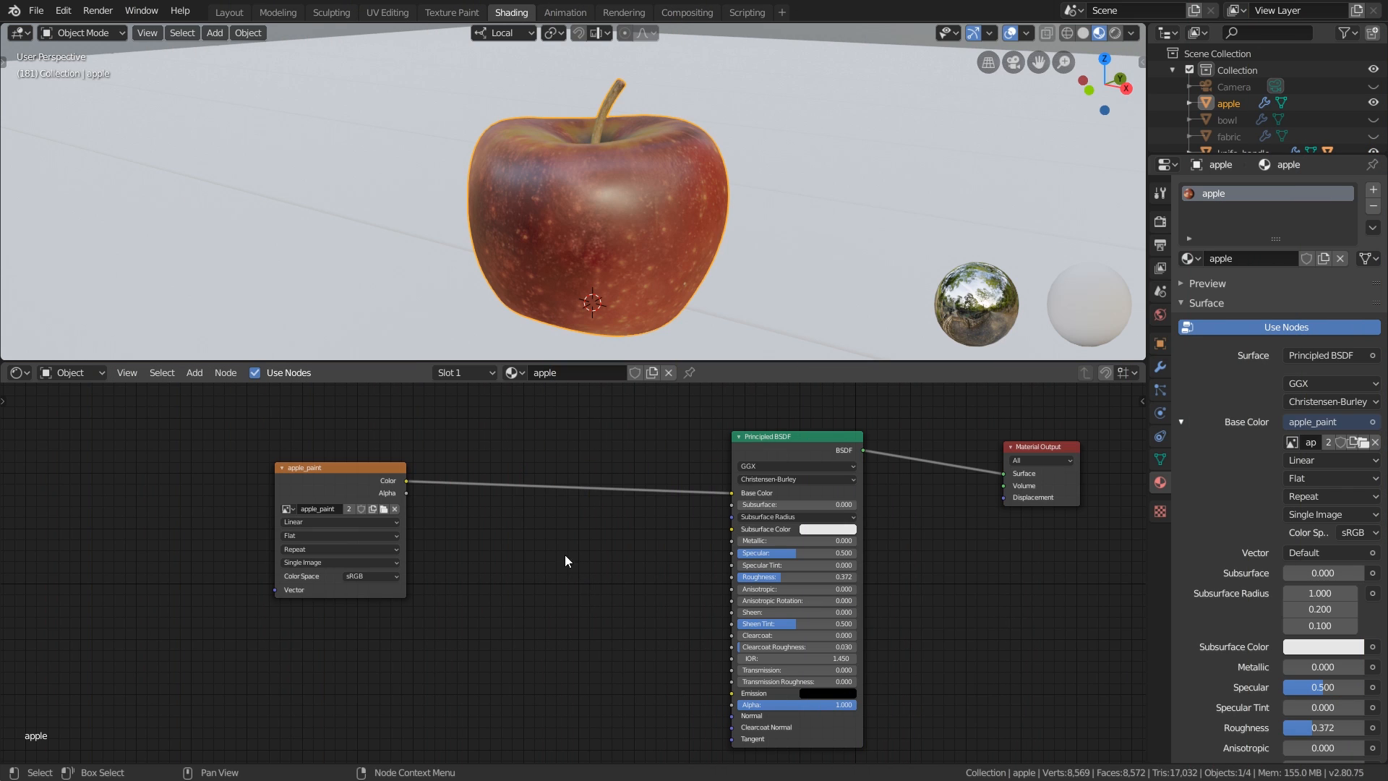
# Add a ColorRamp node and place it between apple_paint and the Principled BSDF, just below their link
pyautogui.hotkey('shift', 'a')
pyautogui.moveTo(558, 548)
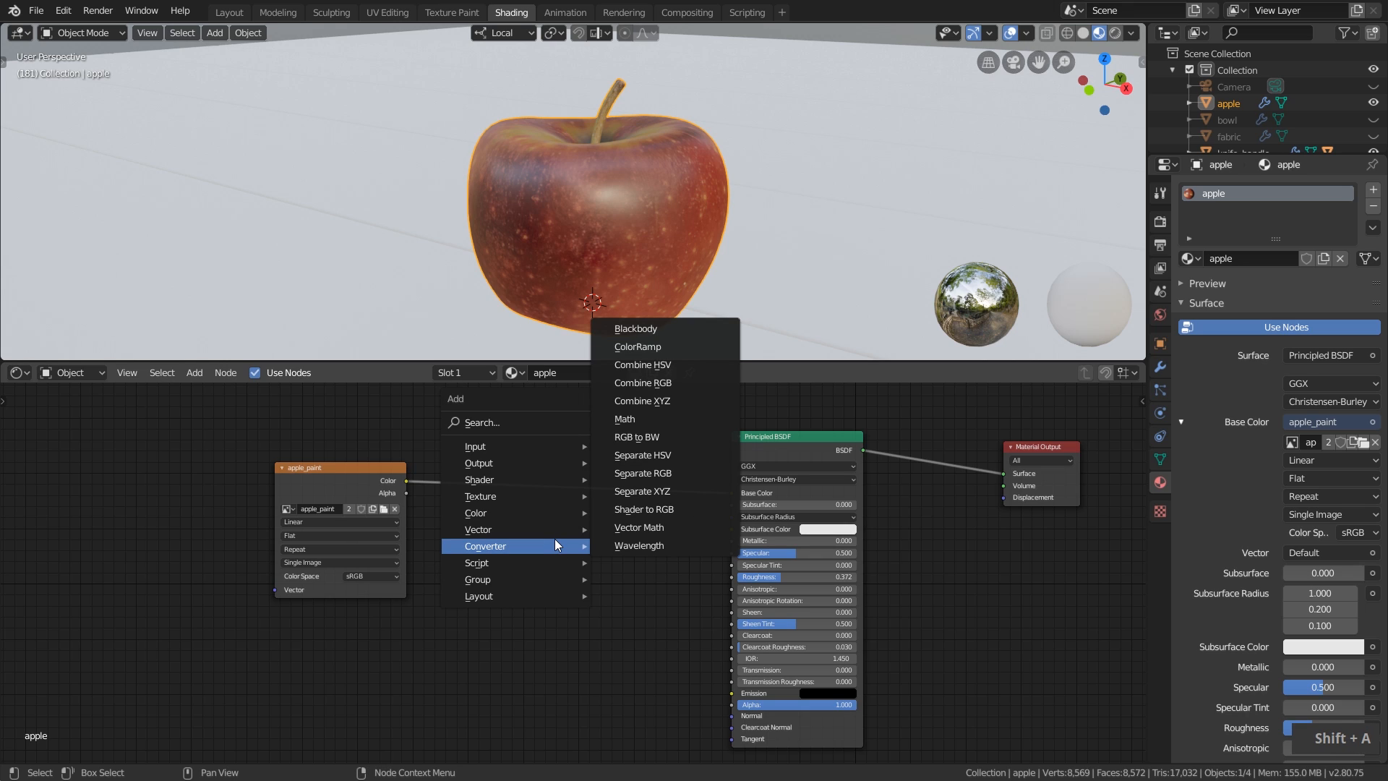
pyautogui.click(636, 347)
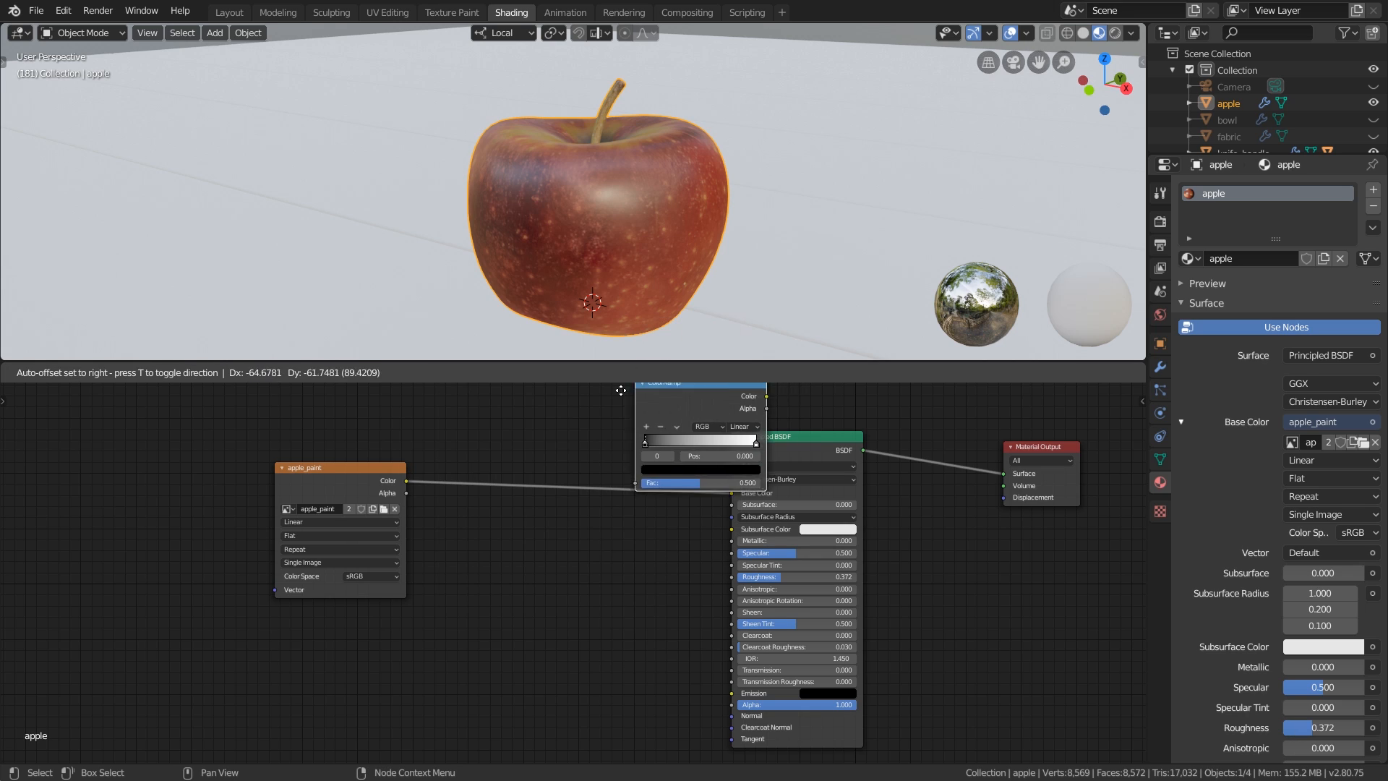
pyautogui.click(485, 552)
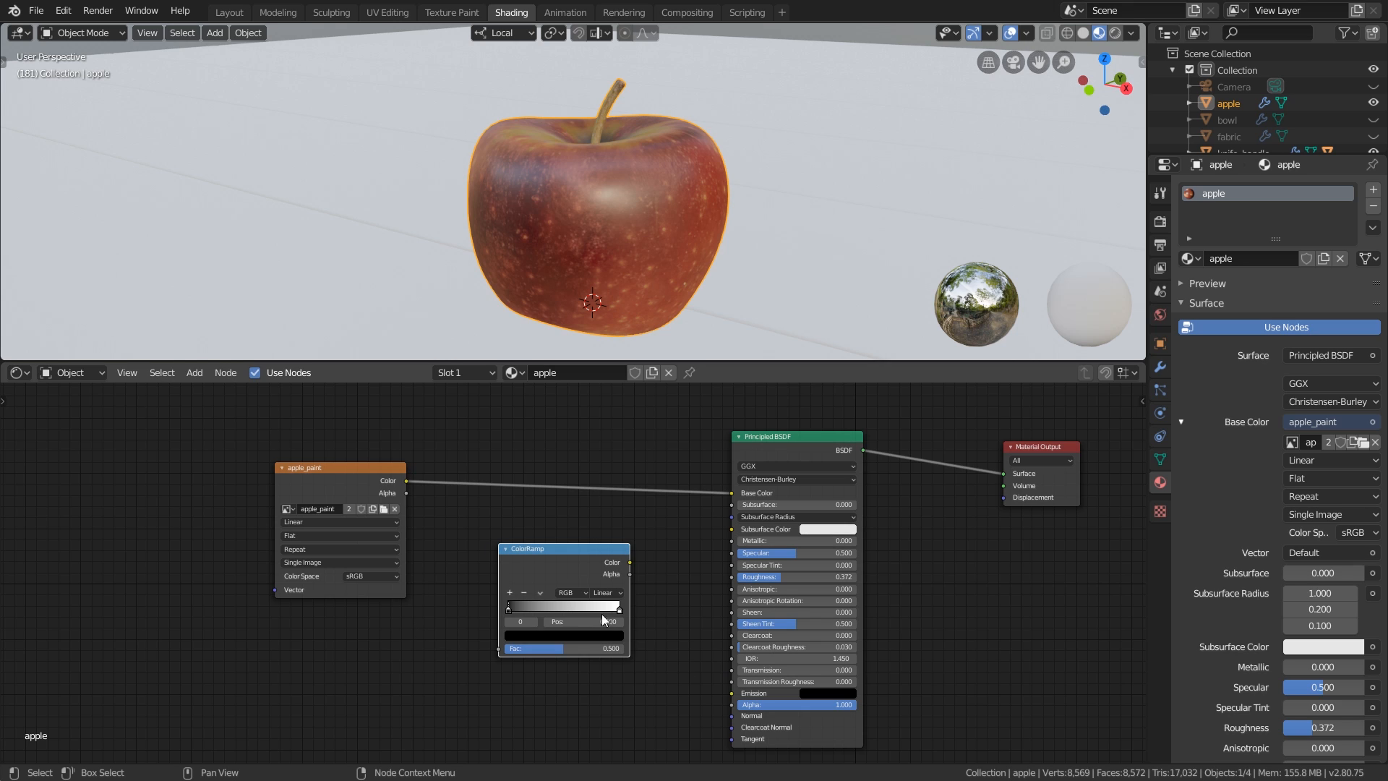
pyautogui.scroll(2, 489, 605)
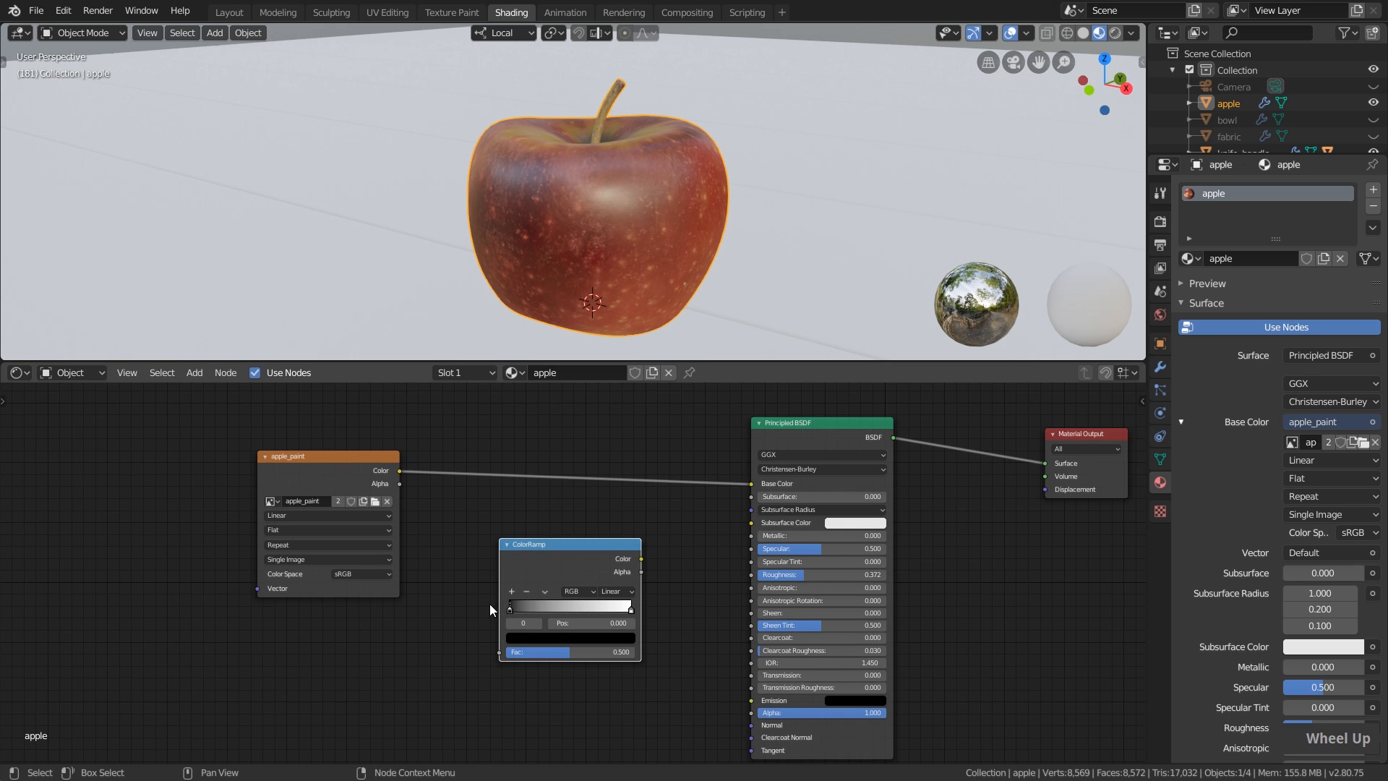
pyautogui.moveTo(514, 600); pyautogui.dragTo(570, 589, button='middle')
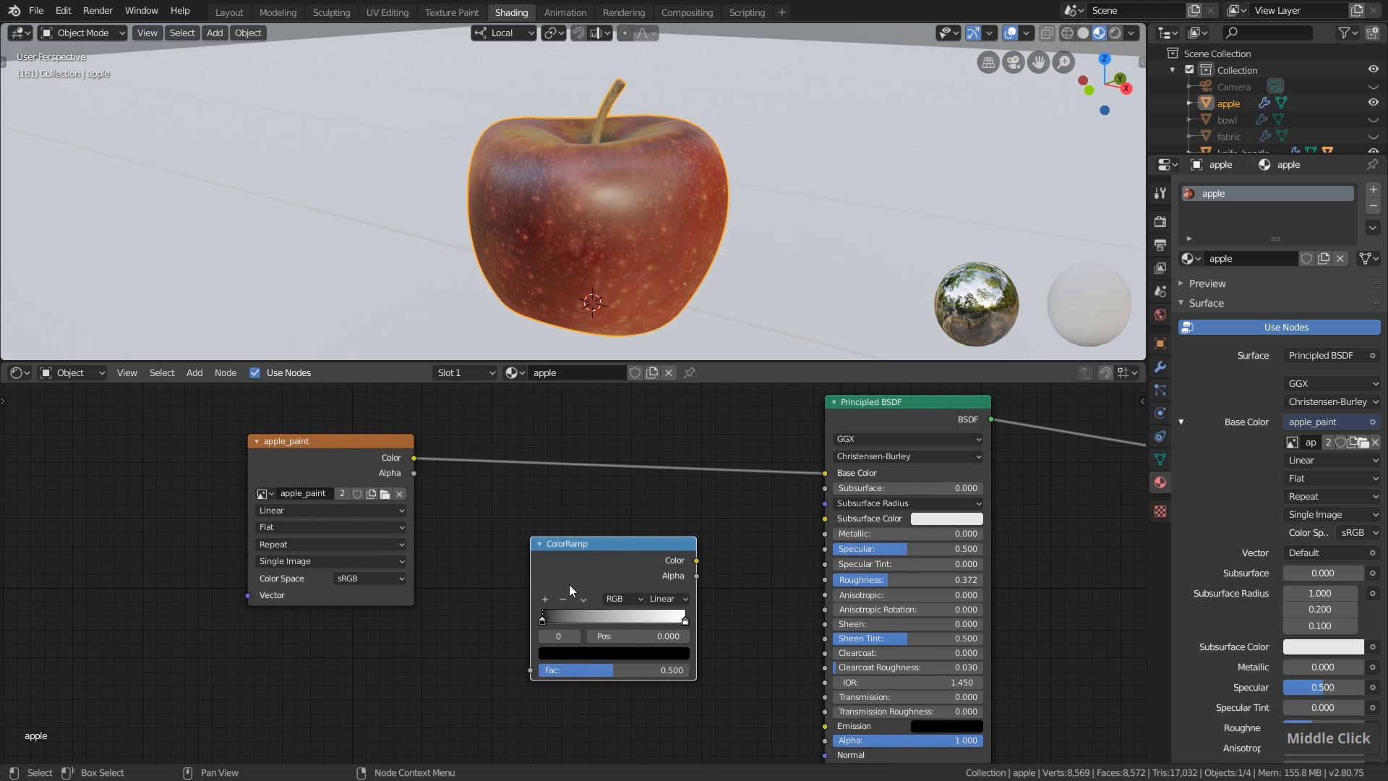
pyautogui.moveTo(583, 571); pyautogui.dragTo(580, 549)
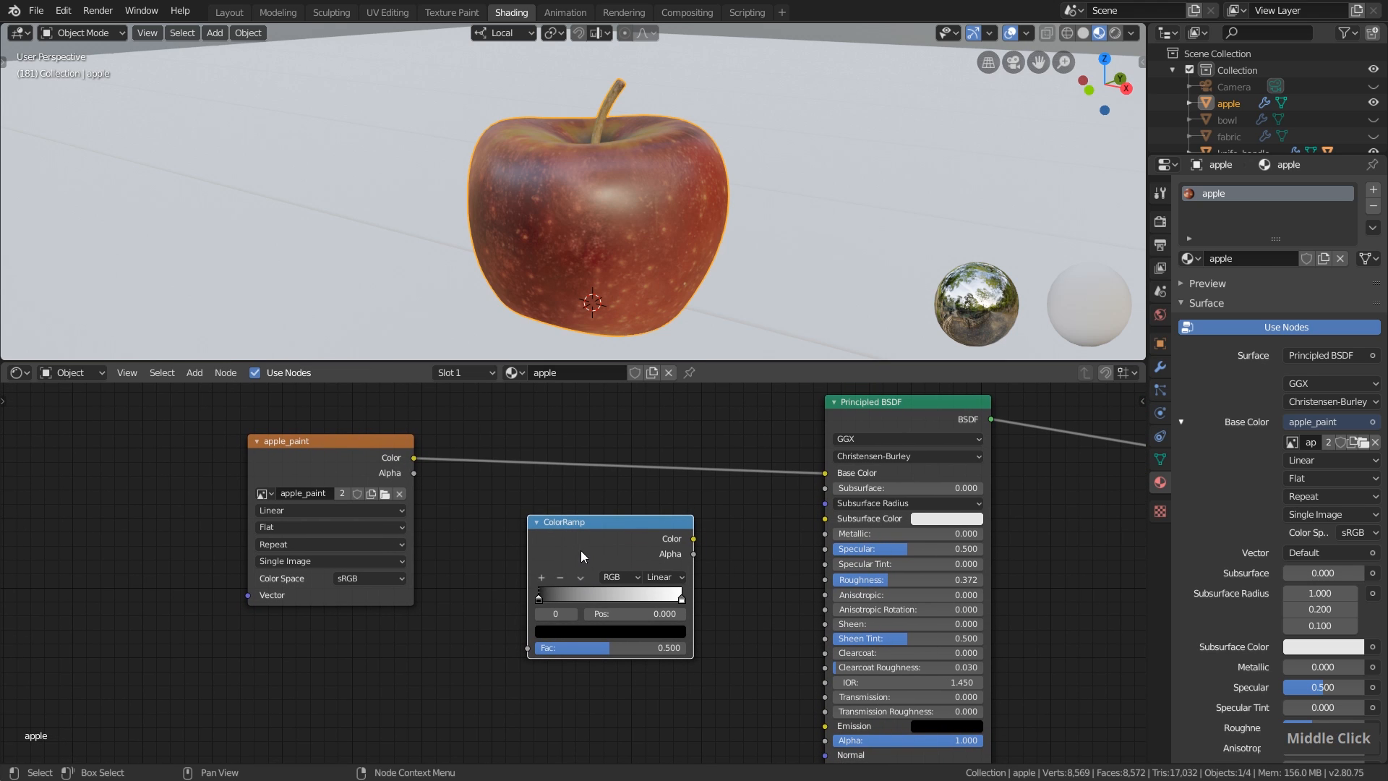
pyautogui.scroll(1, 575, 600)
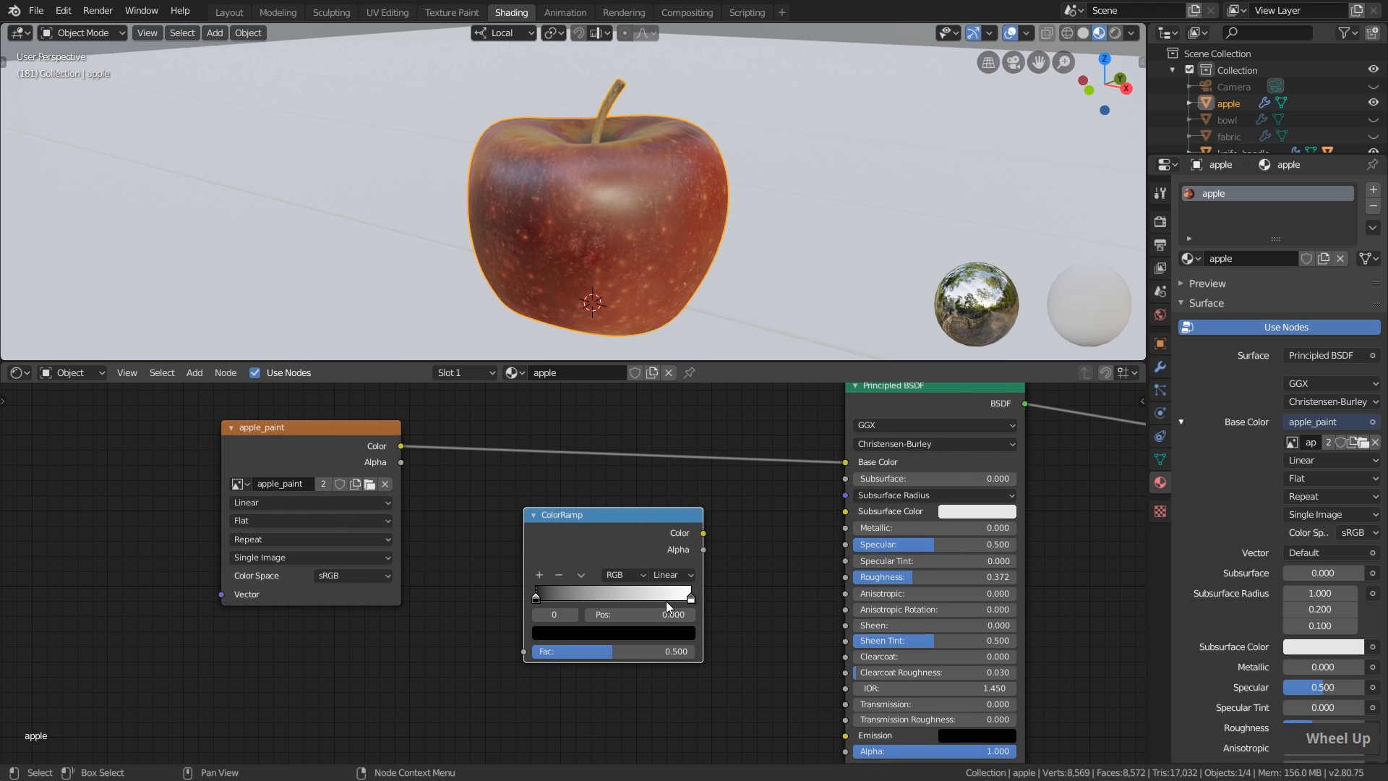
pyautogui.moveTo(531, 614); pyautogui.dragTo(588, 595, button='middle')
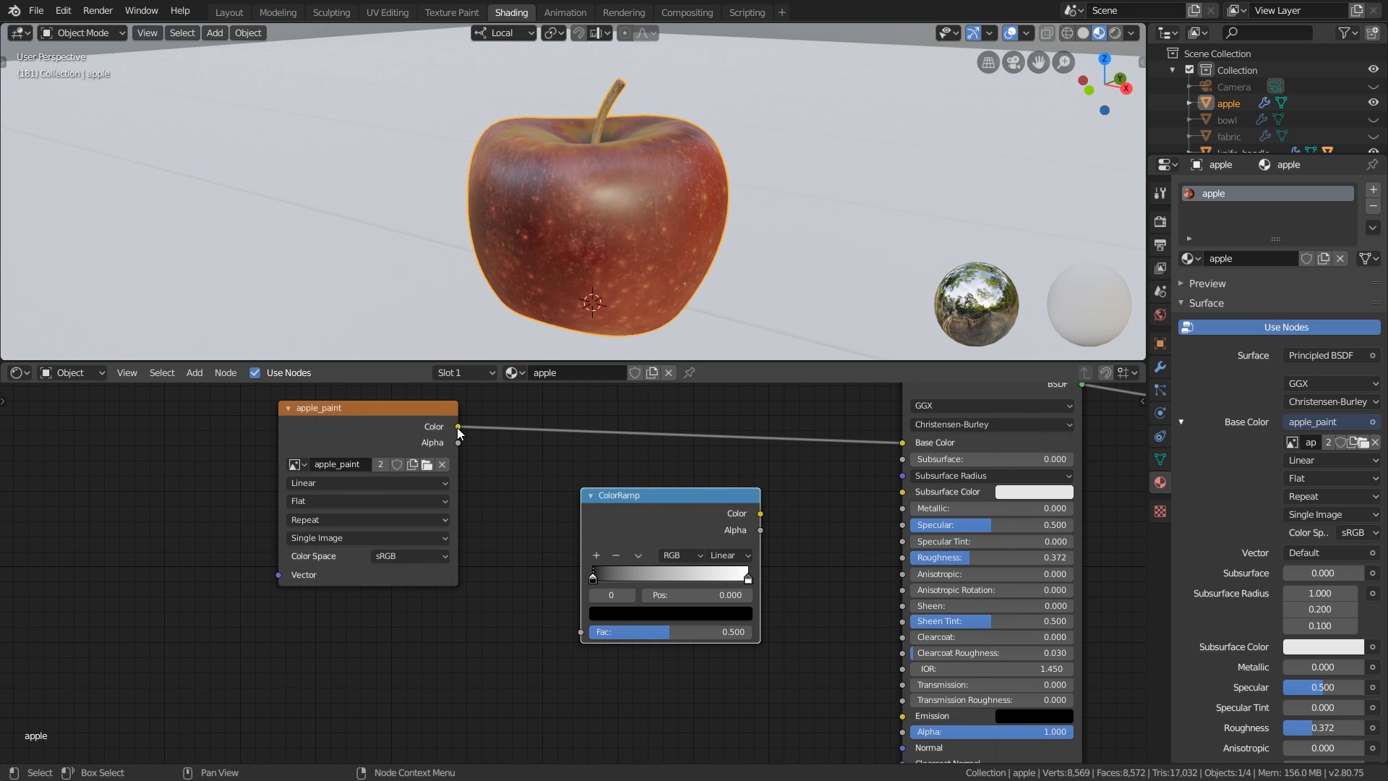
# Link apple_paint's Color through the ColorRamp into the Principled BSDF's Base Color, and move the ColorRamp up between the two nodes
pyautogui.moveTo(458, 426); pyautogui.dragTo(583, 635)
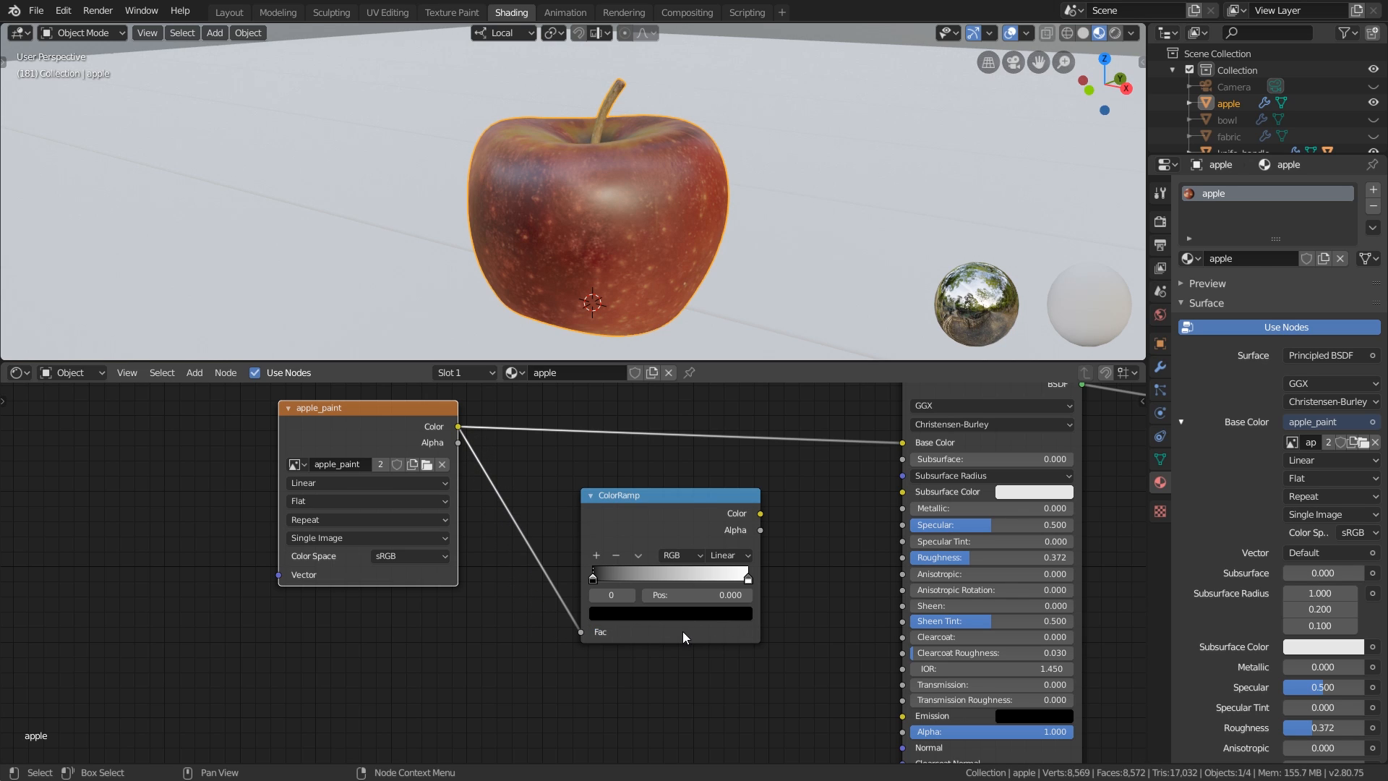
pyautogui.moveTo(680, 629); pyautogui.dragTo(605, 569, button='middle')
pyautogui.moveTo(595, 568); pyautogui.dragTo(713, 504)
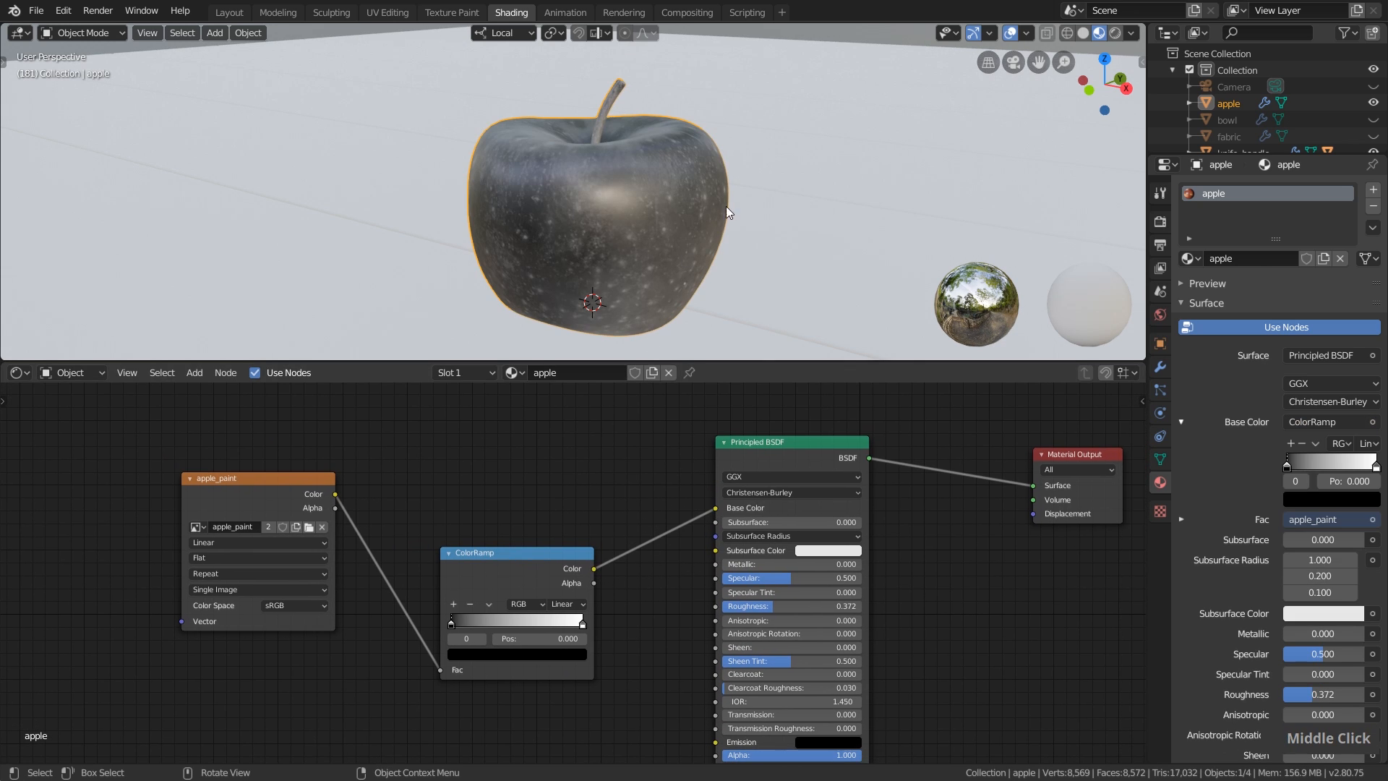
pyautogui.moveTo(512, 576); pyautogui.dragTo(533, 488)
pyautogui.scroll(2, 506, 511)
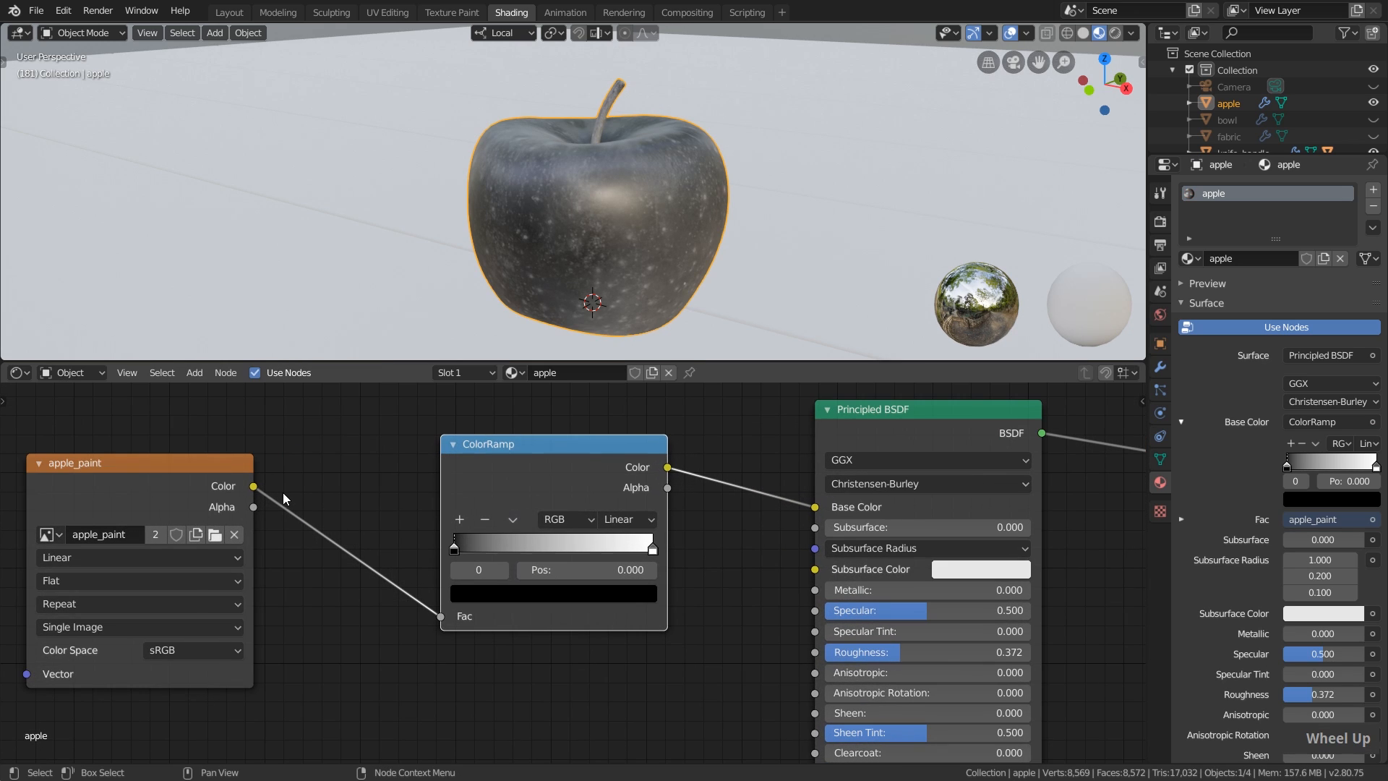
# Inspect the link from apple_paint to the ColorRamp's Fac and the ramp's white and black stops
pyautogui.click(254, 488)
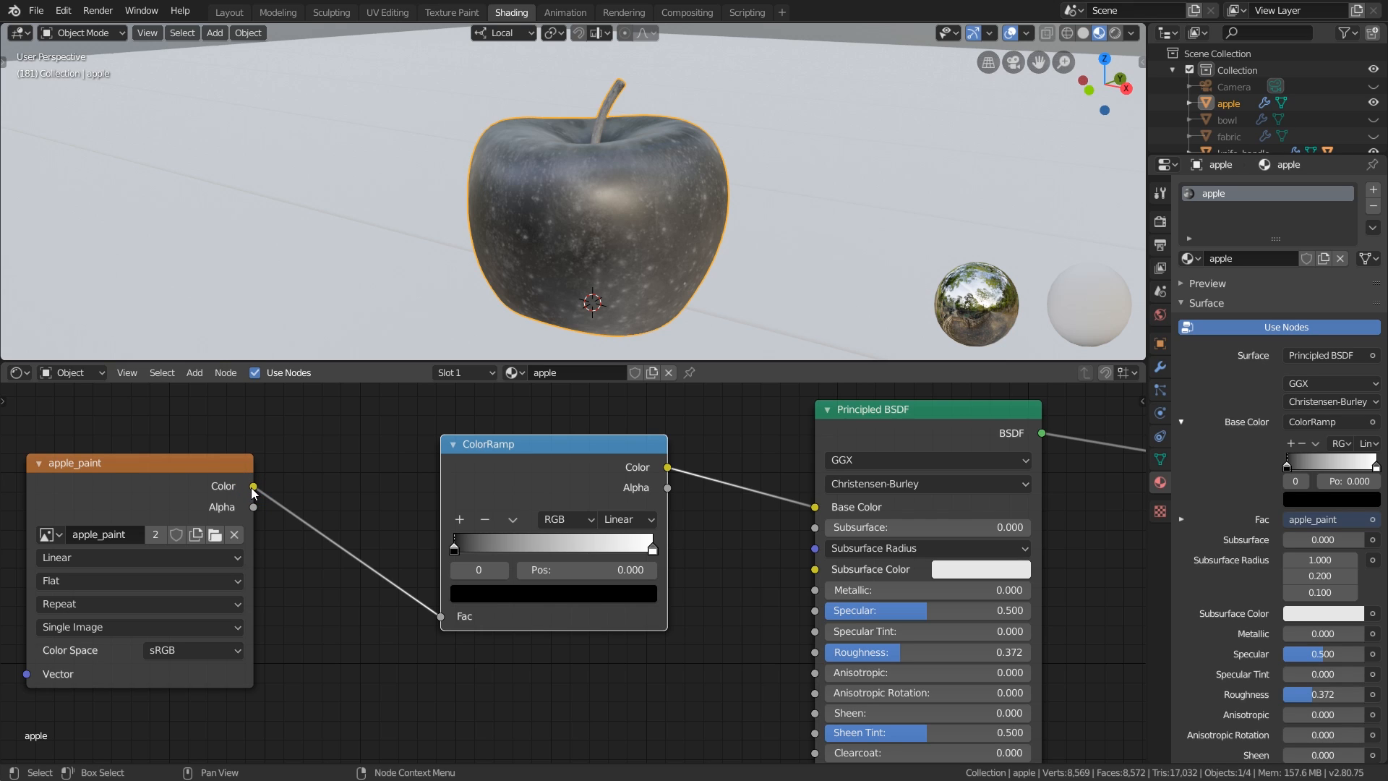
pyautogui.click(440, 616)
pyautogui.click(653, 551)
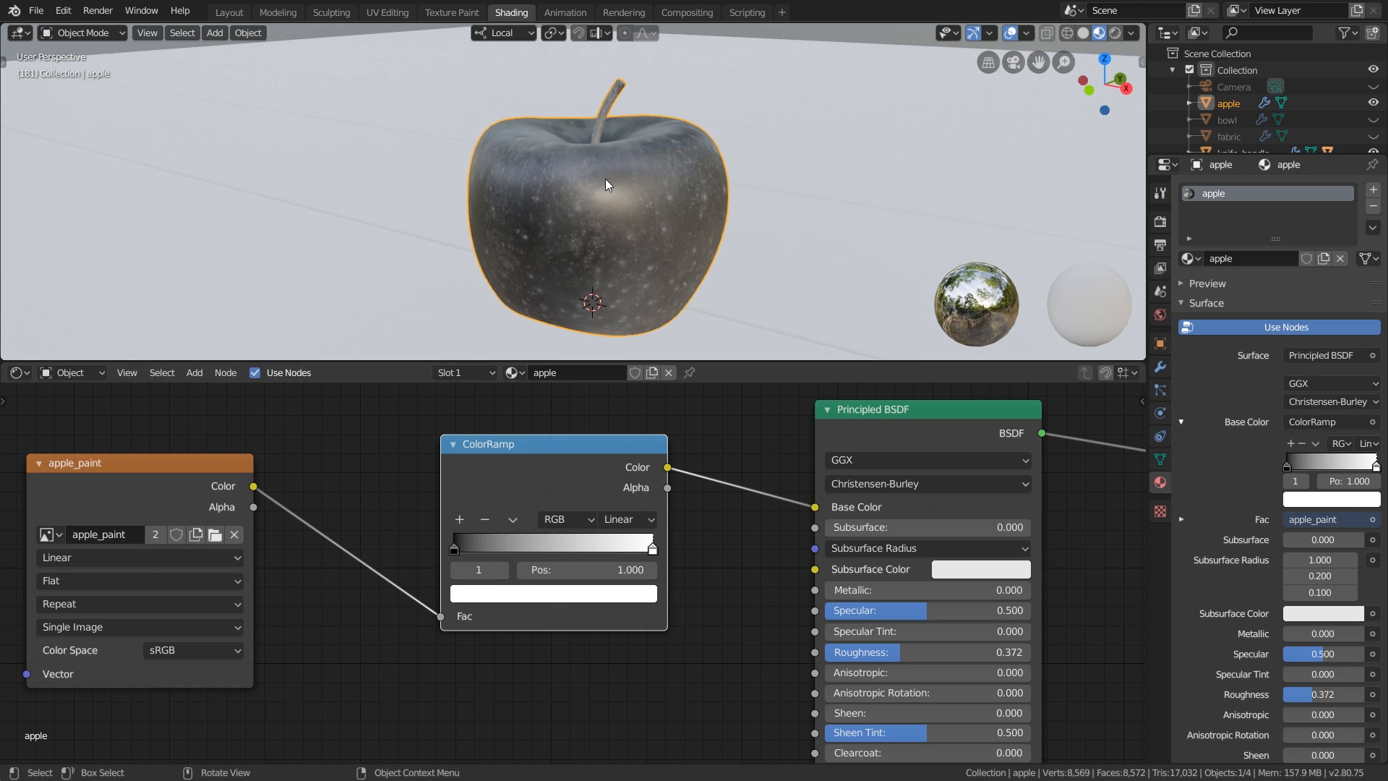
pyautogui.click(455, 551)
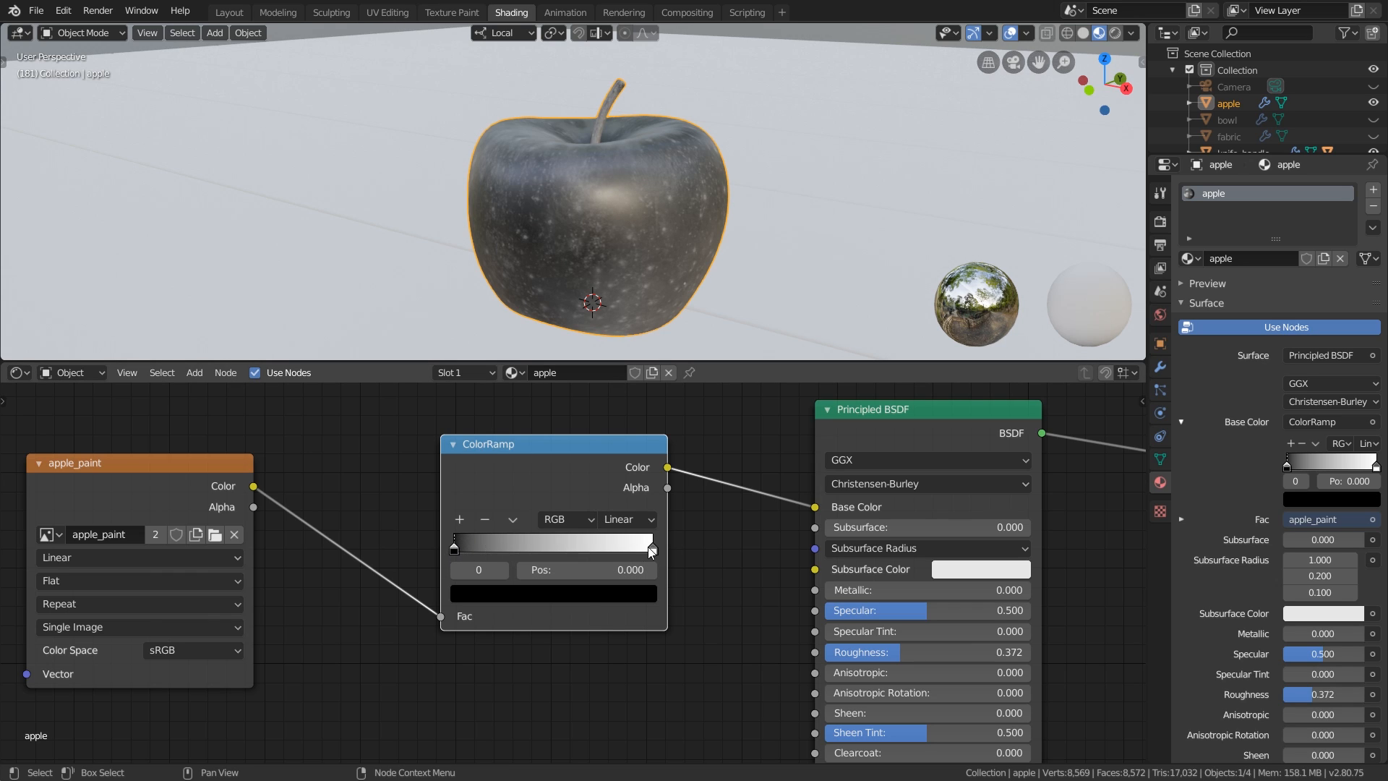
# Recolor the ColorRamp's black stop to deep blue and its white stop to pinkish red
pyautogui.scroll(1, 634, 220)
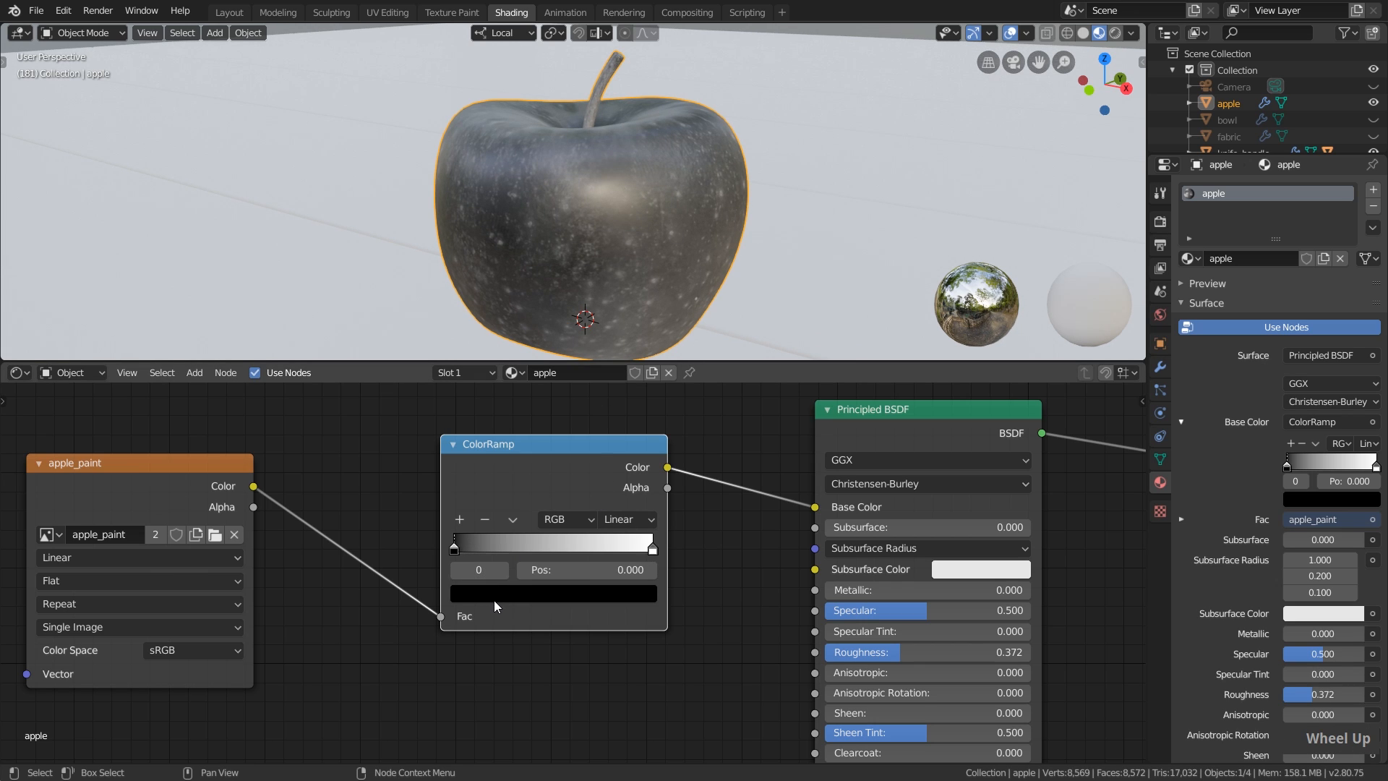
pyautogui.click(495, 599)
pyautogui.moveTo(612, 392)
pyautogui.mouseDown()
pyautogui.moveTo(613, 368)
pyautogui.moveTo(576, 362)
pyautogui.moveTo(589, 347)
pyautogui.mouseUp()
pyautogui.click(652, 551)
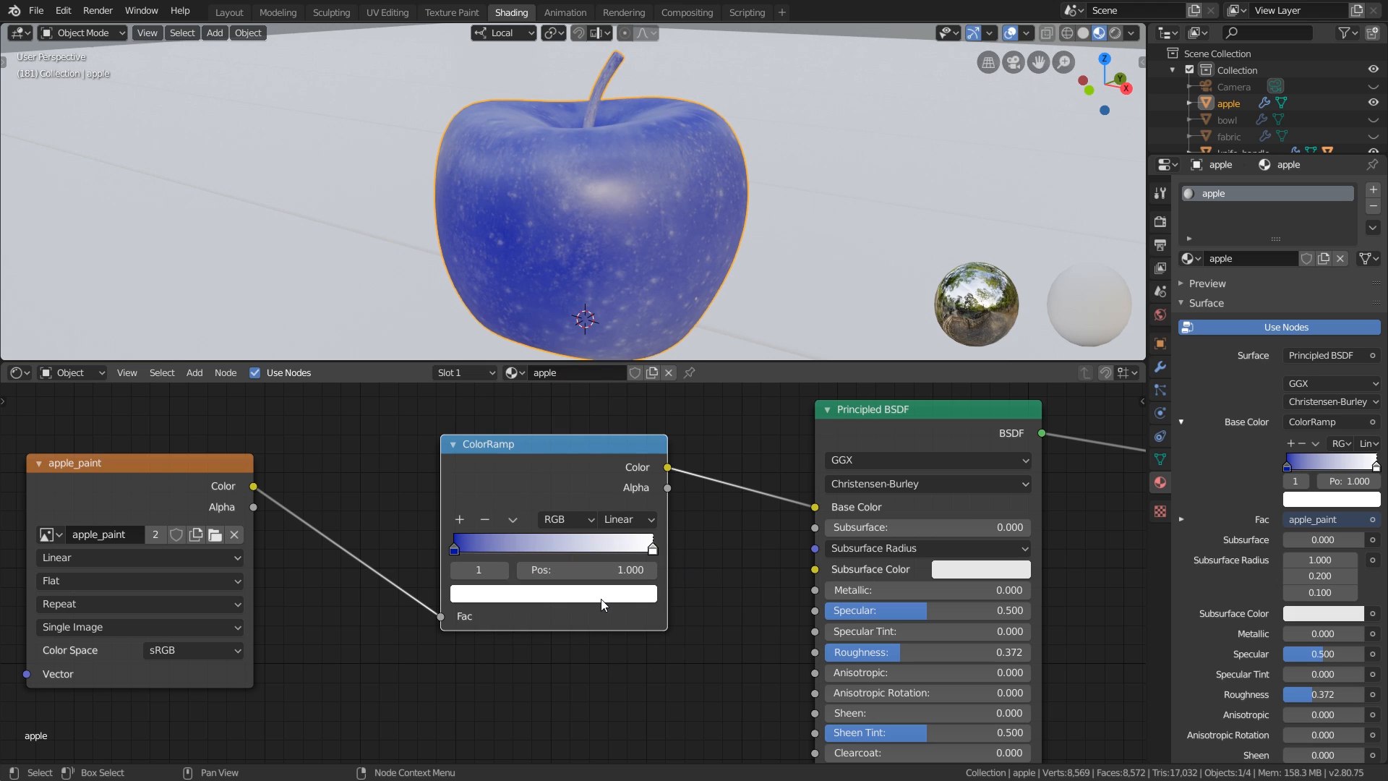
pyautogui.click(601, 598)
pyautogui.moveTo(575, 434); pyautogui.dragTo(548, 447)
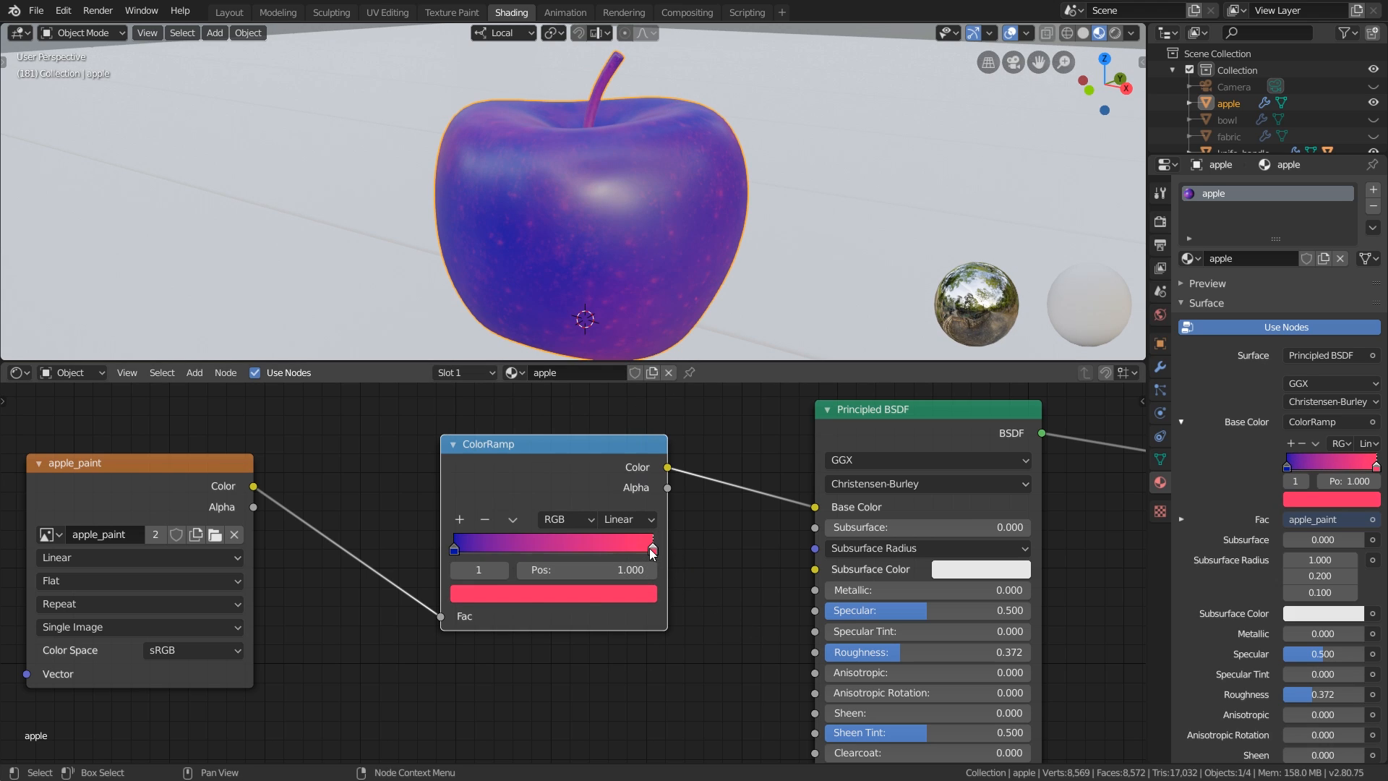
# Undo the color changes made to both ColorRamp stops
pyautogui.click(455, 550)
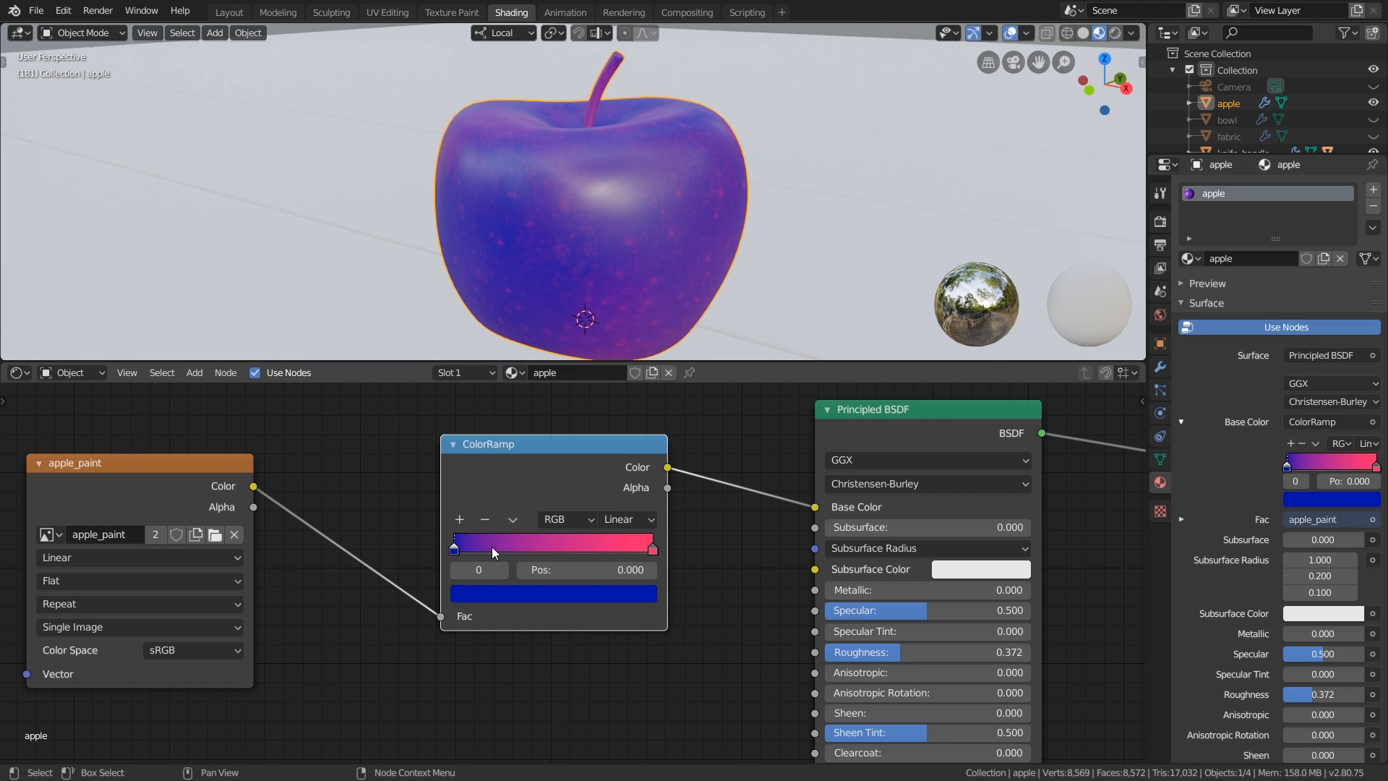
pyautogui.hotkey('ctrl', 'z')
pyautogui.hotkey('ctrl', 'z')
pyautogui.hotkey('ctrl', 'z')
pyautogui.hotkey('ctrl', 'z')
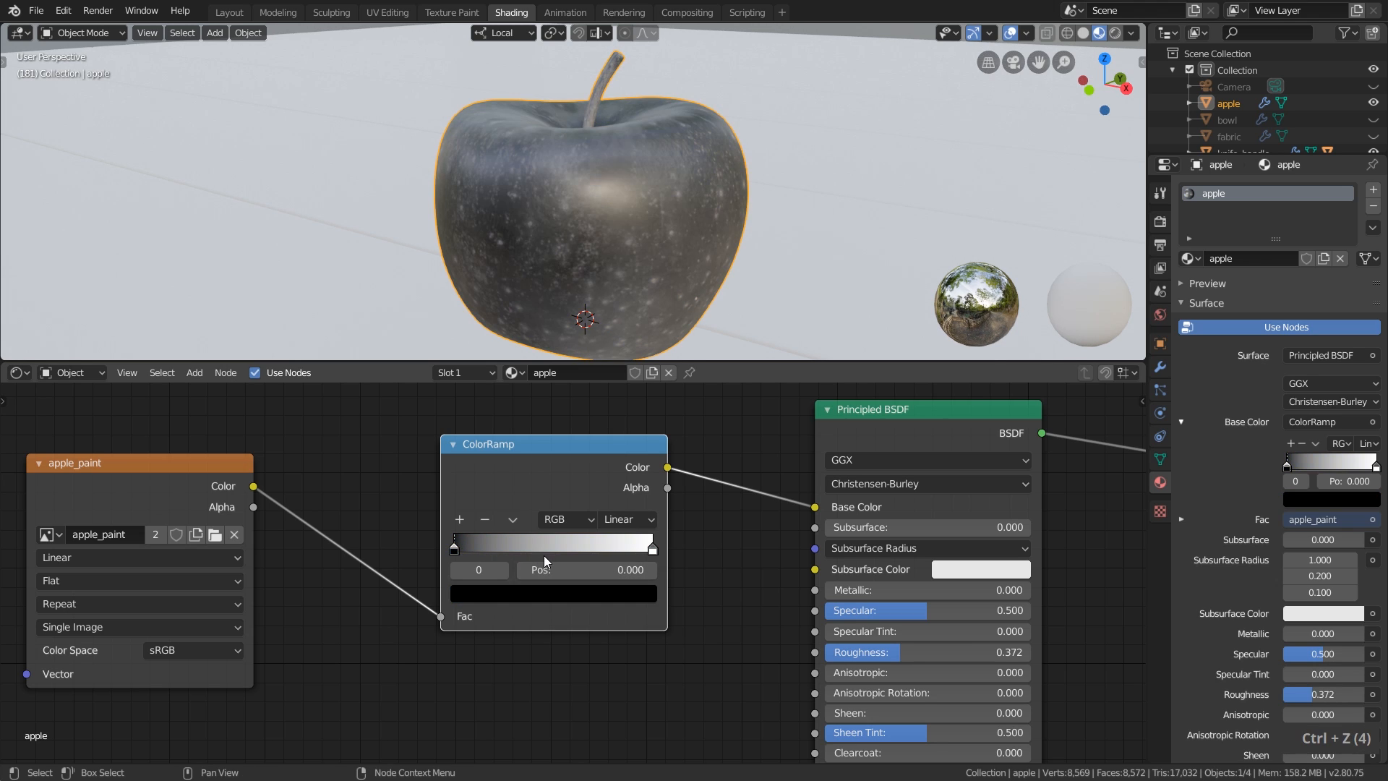
# Shift the ColorRamp's black stop slightly inward and move its white stop to position 0.554
pyautogui.click(653, 550)
pyautogui.click(452, 550)
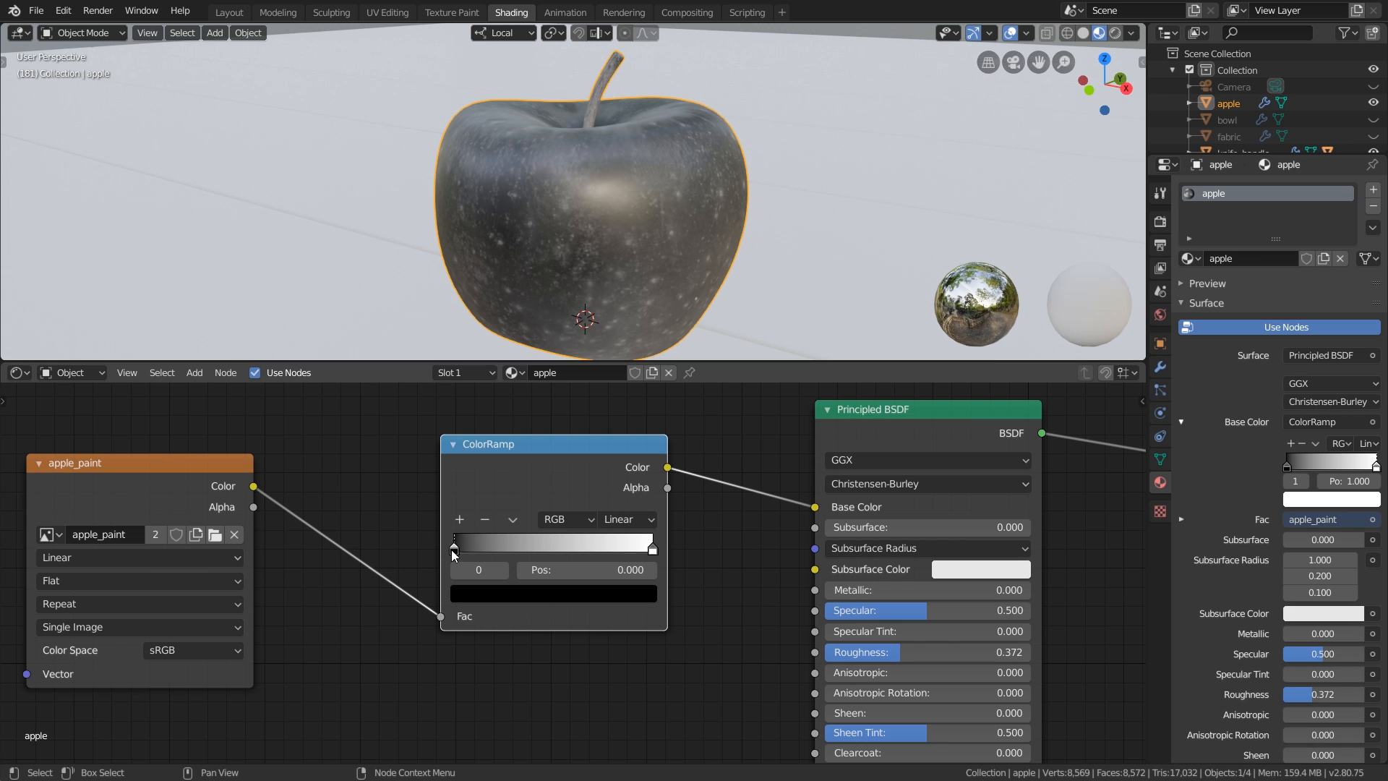
pyautogui.moveTo(453, 554)
pyautogui.mouseDown()
pyautogui.moveTo(600, 554)
pyautogui.moveTo(435, 550)
pyautogui.mouseUp()
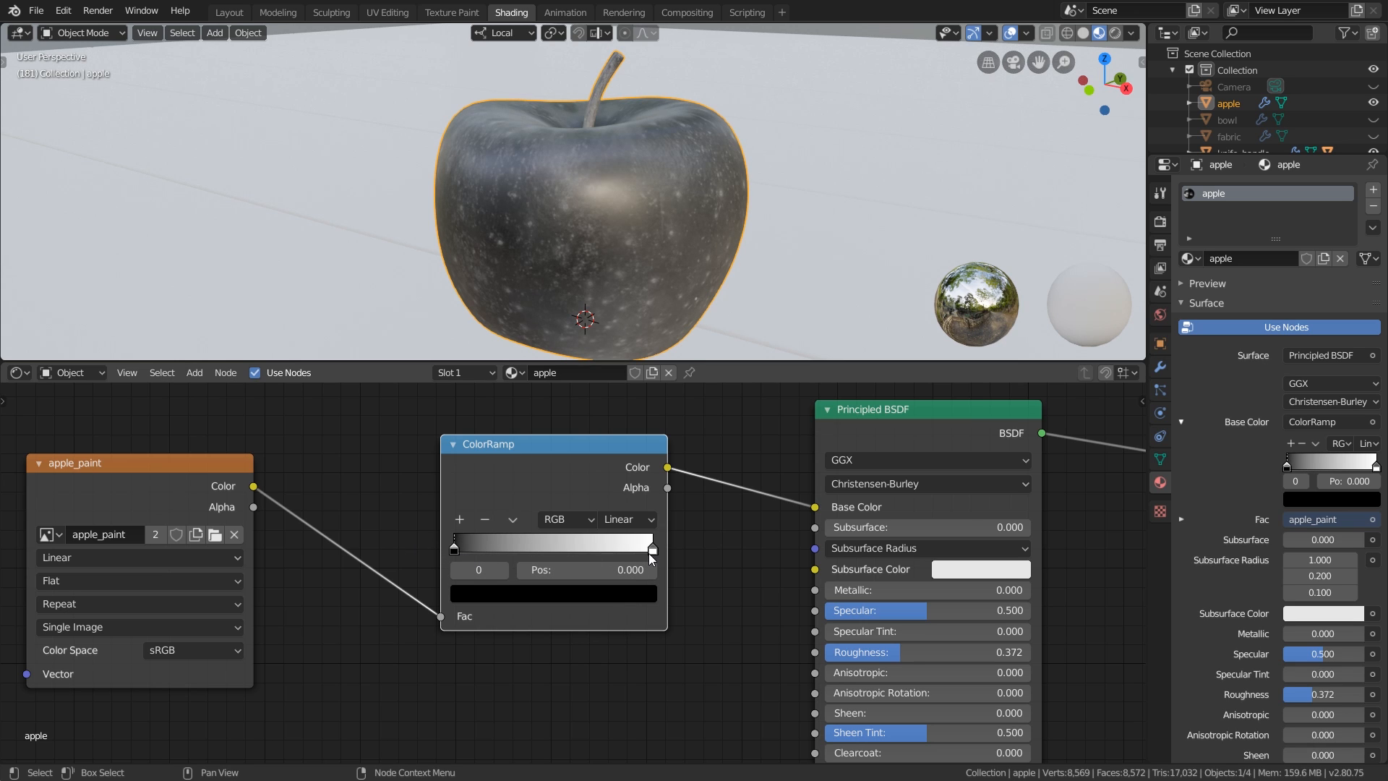
pyautogui.moveTo(649, 553); pyautogui.dragTo(564, 554)
pyautogui.scroll(-3, 583, 629)
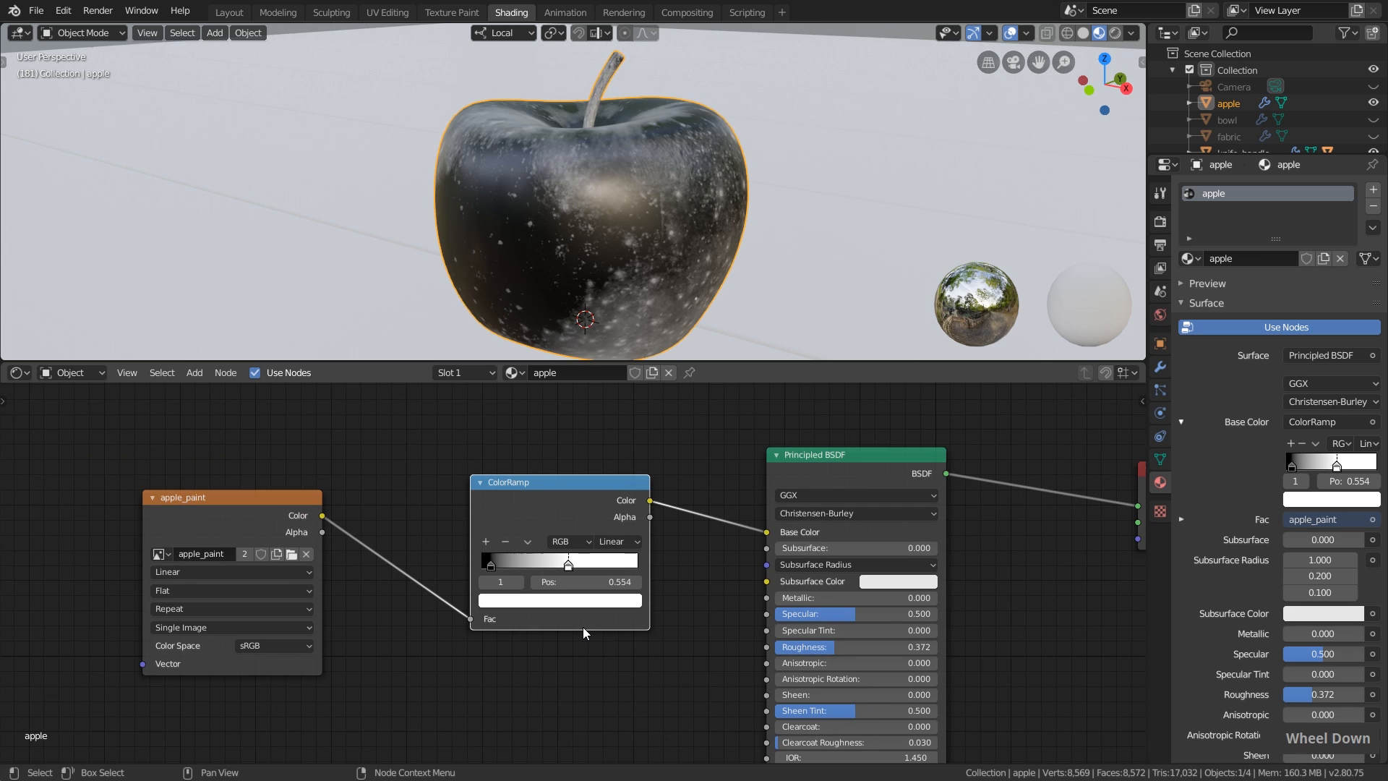
# Lower the ColorRamp node and replace its Base Color link with a direct link from apple_paint's Color
pyautogui.moveTo(616, 661); pyautogui.dragTo(609, 618, button='middle')
pyautogui.moveTo(536, 465); pyautogui.dragTo(518, 535)
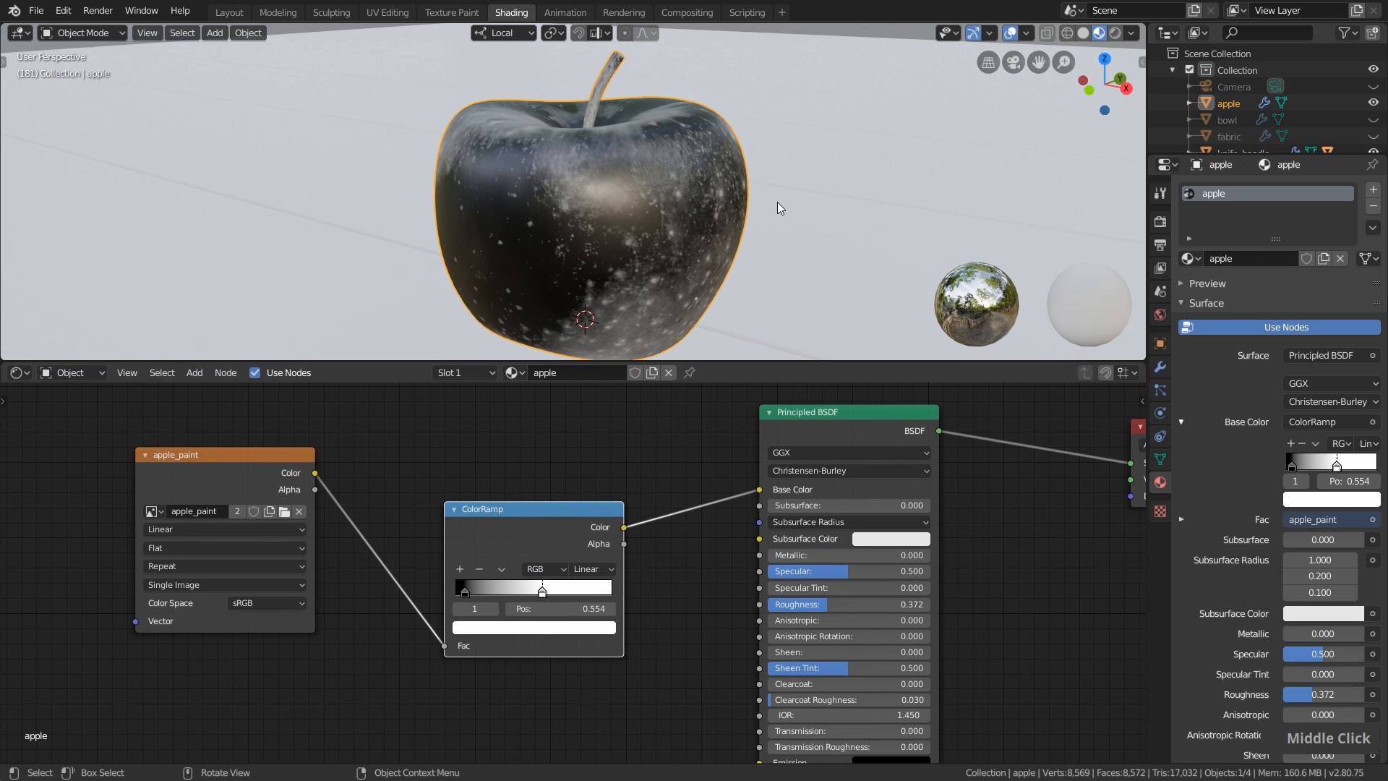
pyautogui.moveTo(759, 491); pyautogui.dragTo(723, 509)
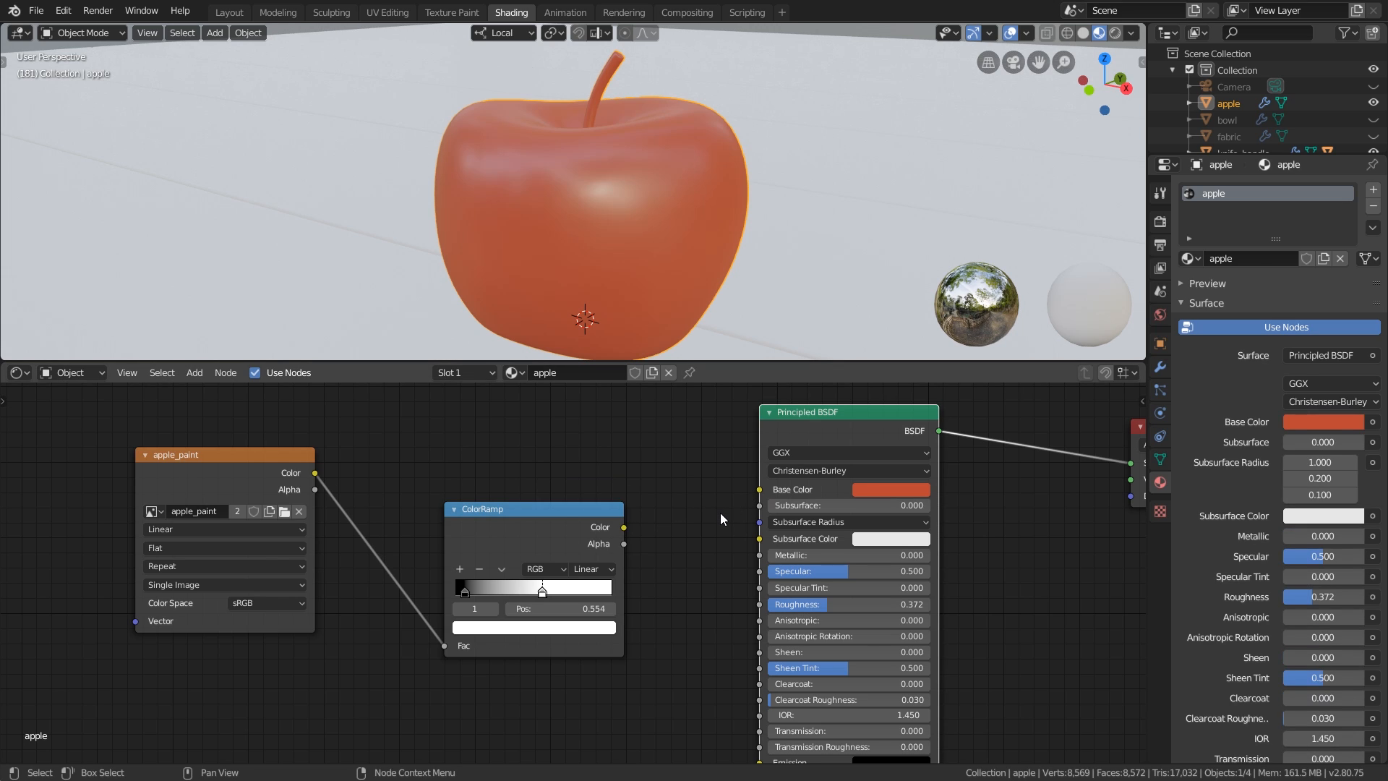
pyautogui.moveTo(315, 473); pyautogui.dragTo(761, 497)
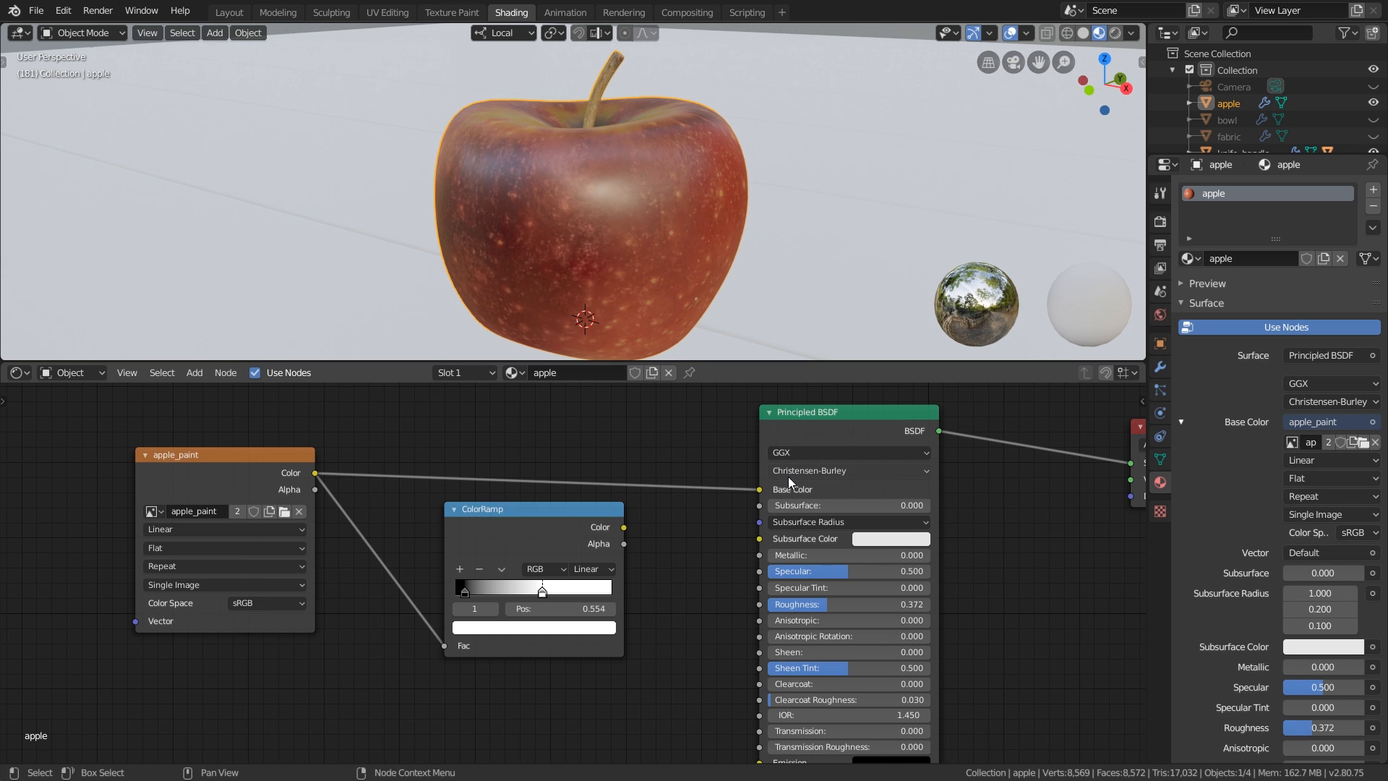
# Move the ColorRamp node slightly down and away from the Principled BSDF, below the direct color link
pyautogui.moveTo(697, 580); pyautogui.dragTo(676, 567, button='middle')
pyautogui.scroll(1, 619, 556)
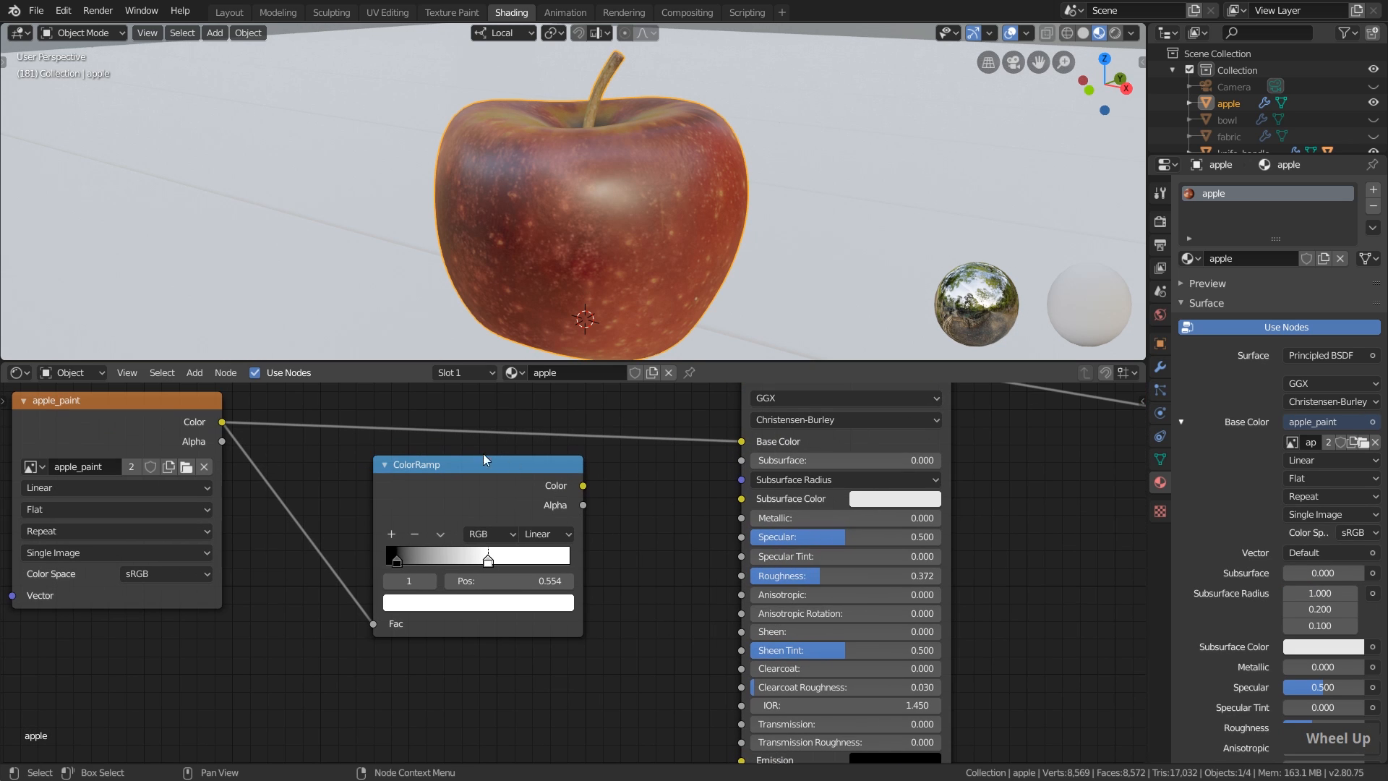
pyautogui.moveTo(483, 463); pyautogui.dragTo(457, 485)
pyautogui.moveTo(555, 511); pyautogui.dragTo(705, 589)
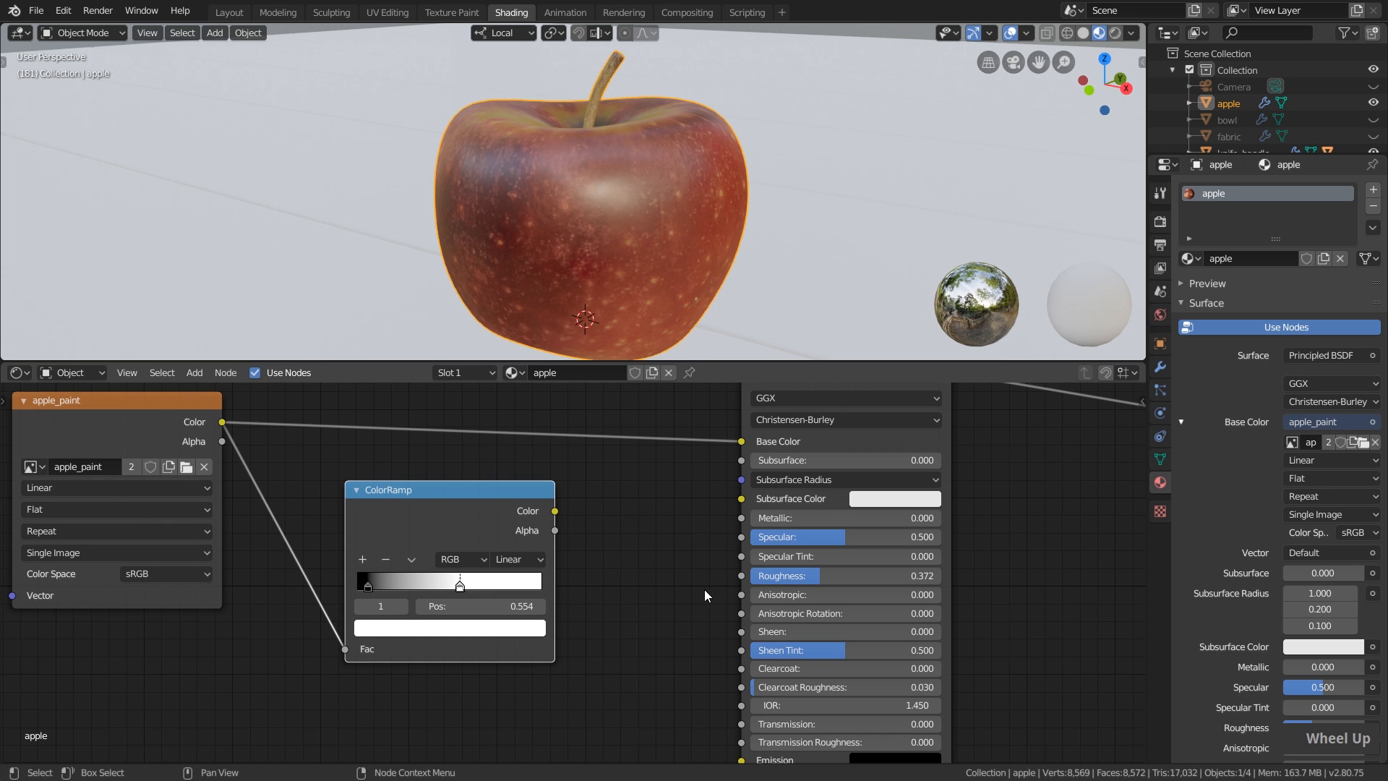
# Try the Principled BSDF's Roughness at 0.000 and 1.000, and set it to 0.344
pyautogui.scroll(1, 789, 578)
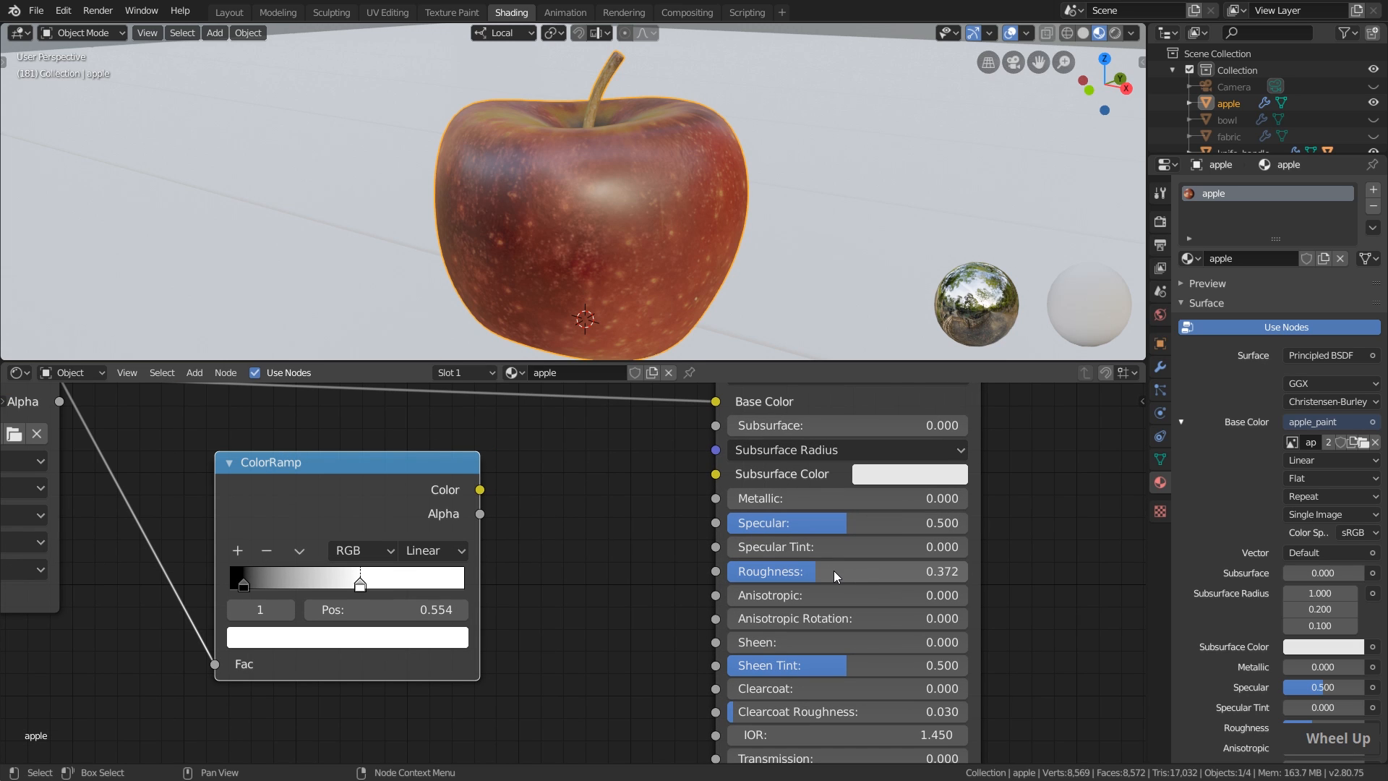
pyautogui.moveTo(866, 576); pyautogui.dragTo(773, 576)
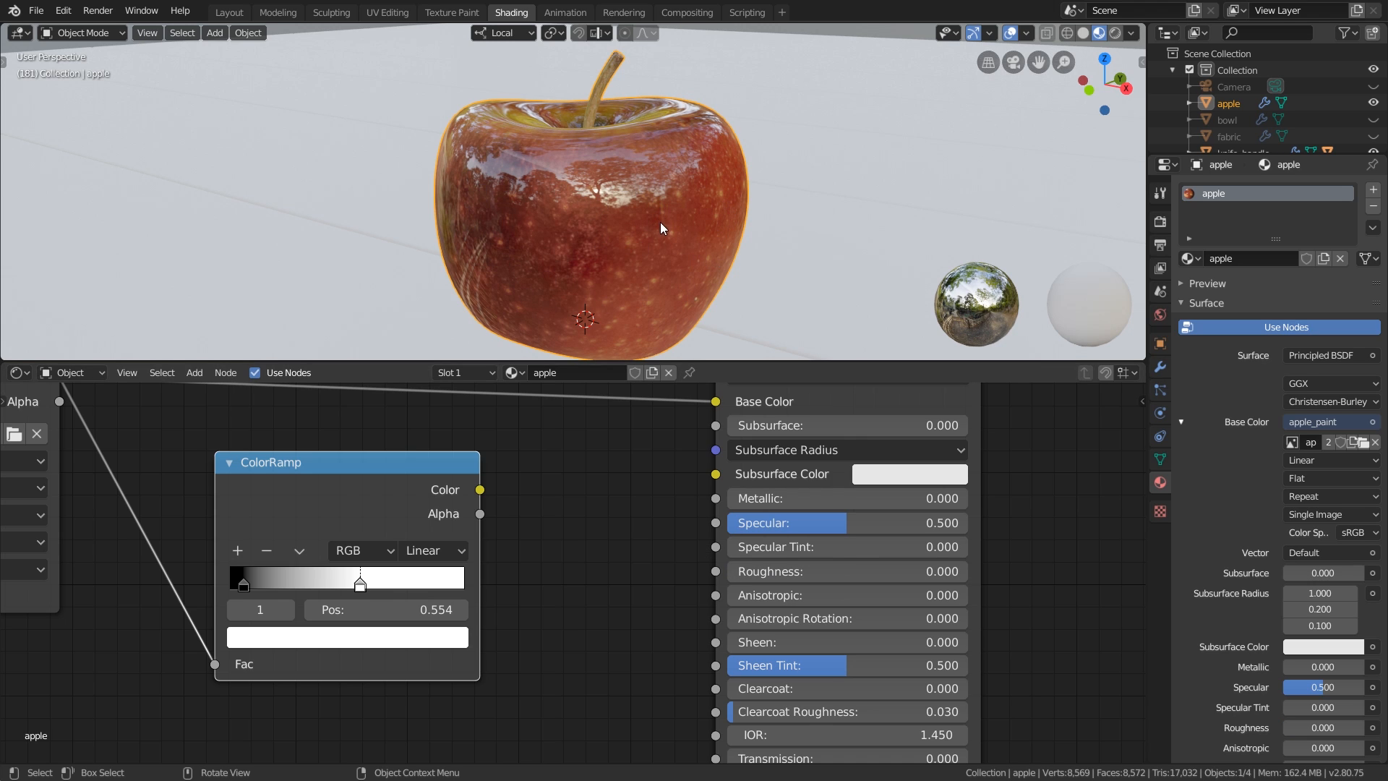
pyautogui.moveTo(752, 572); pyautogui.dragTo(968, 571)
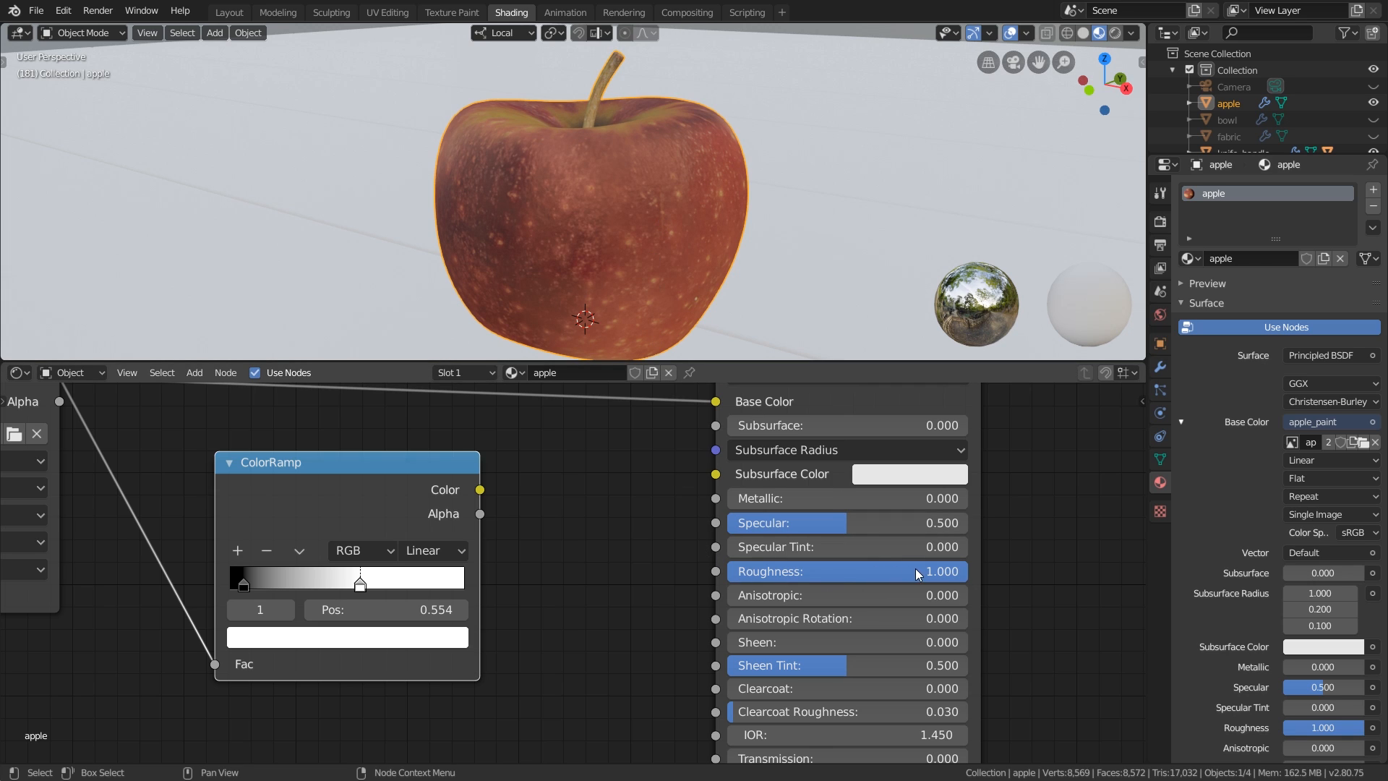
pyautogui.moveTo(918, 575); pyautogui.dragTo(790, 572)
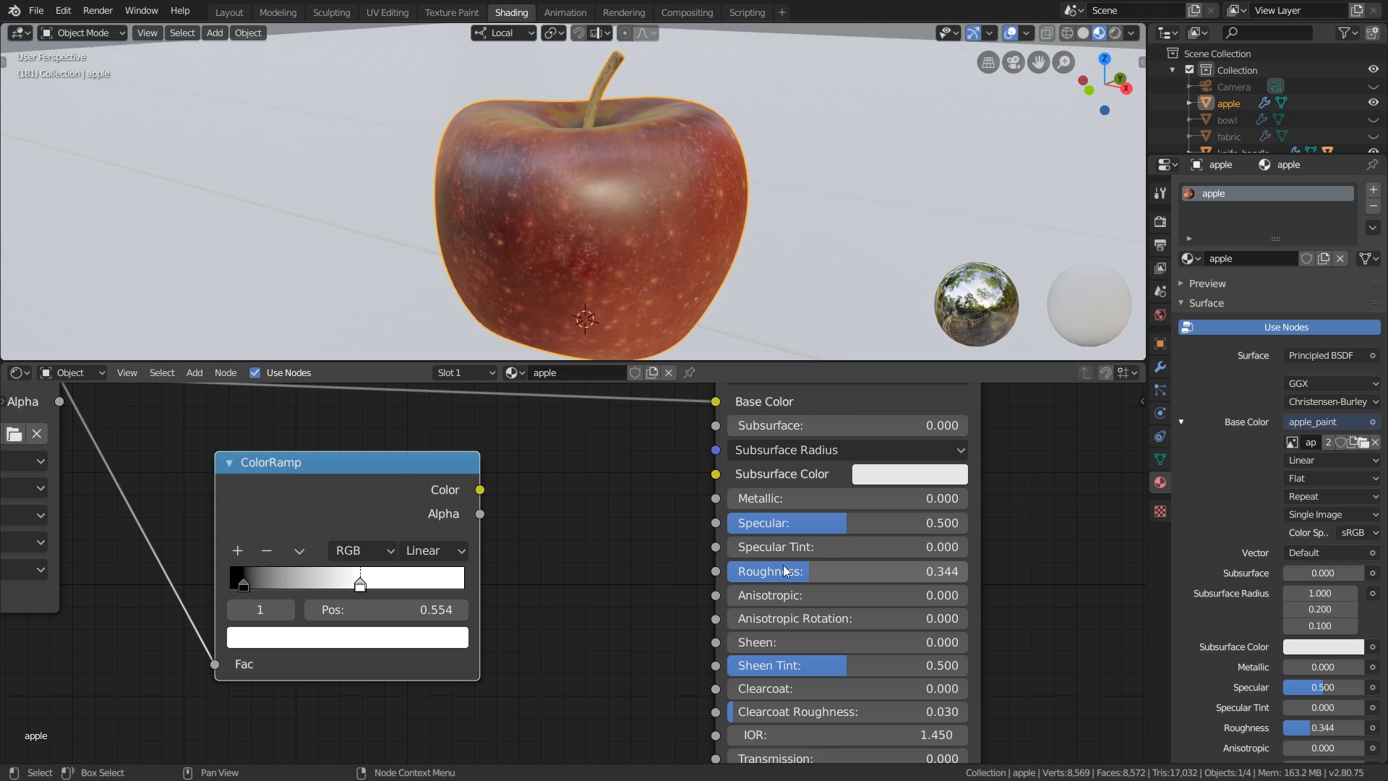
# Link the ColorRamp's Color to Base Color and try Roughness values of 0.108 and 0.704
pyautogui.moveTo(480, 490); pyautogui.dragTo(716, 402)
pyautogui.moveTo(716, 402); pyautogui.dragTo(848, 442, button='middle')
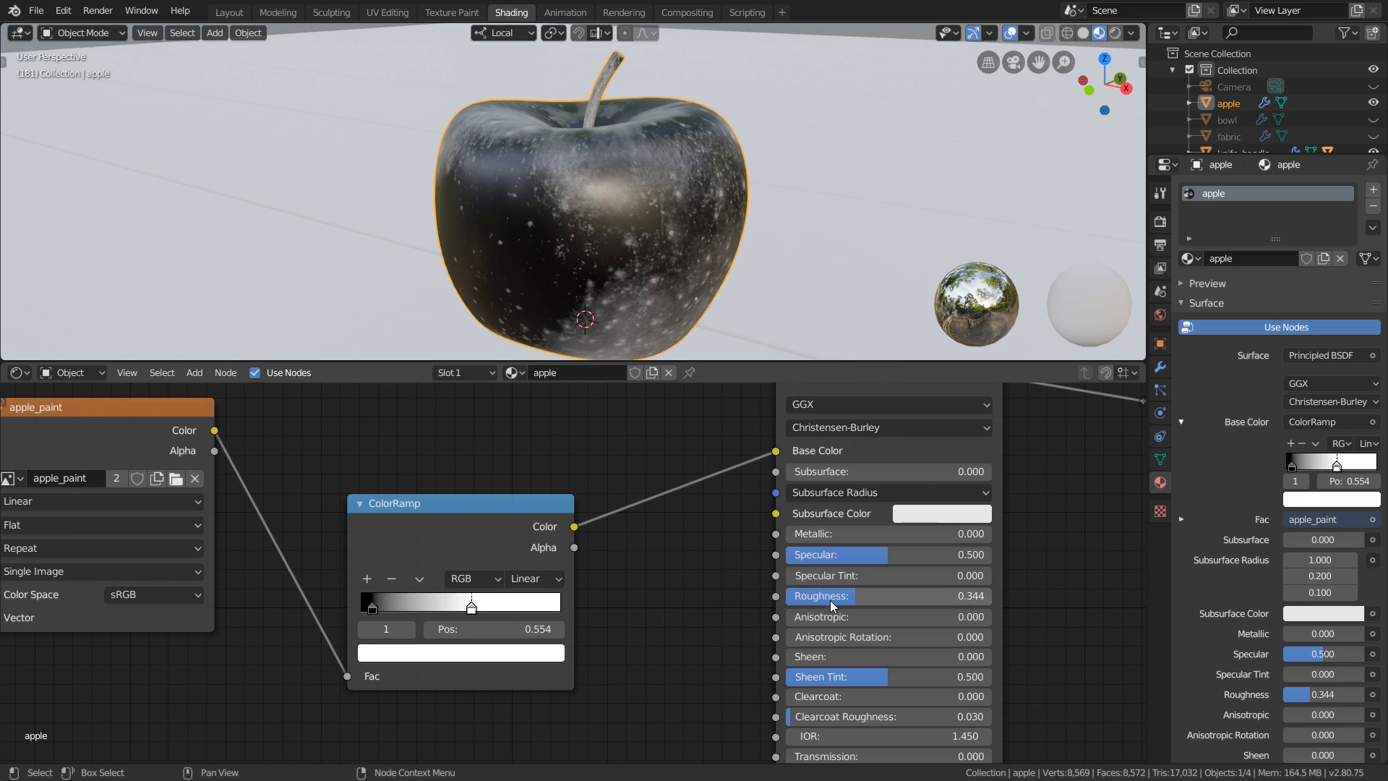
pyautogui.moveTo(853, 597); pyautogui.dragTo(822, 597)
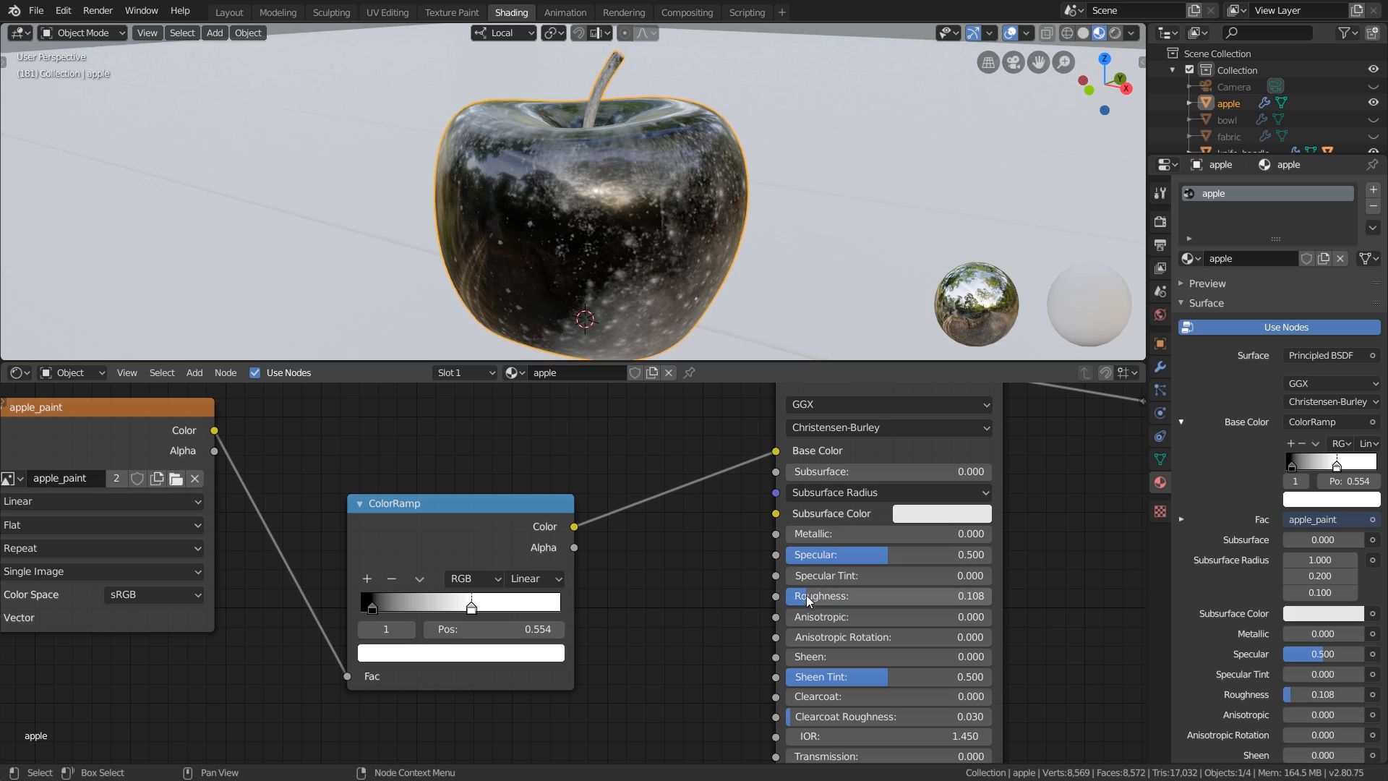
pyautogui.moveTo(847, 596); pyautogui.dragTo(933, 602)
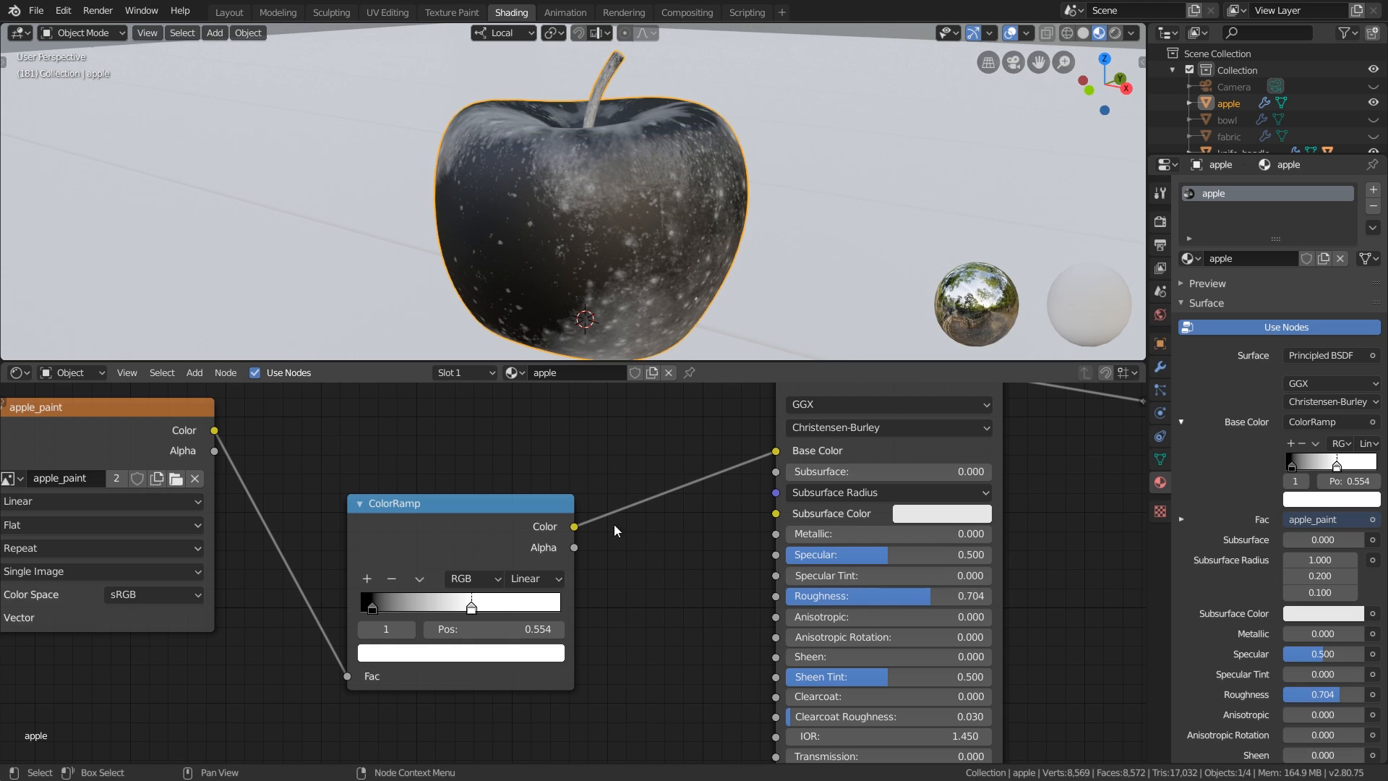
# Link the ColorRamp's Color to Roughness and apple_paint's Color directly to Base Color, shifting the ColorRamp slightly toward the Principled BSDF
pyautogui.moveTo(577, 527); pyautogui.dragTo(773, 598)
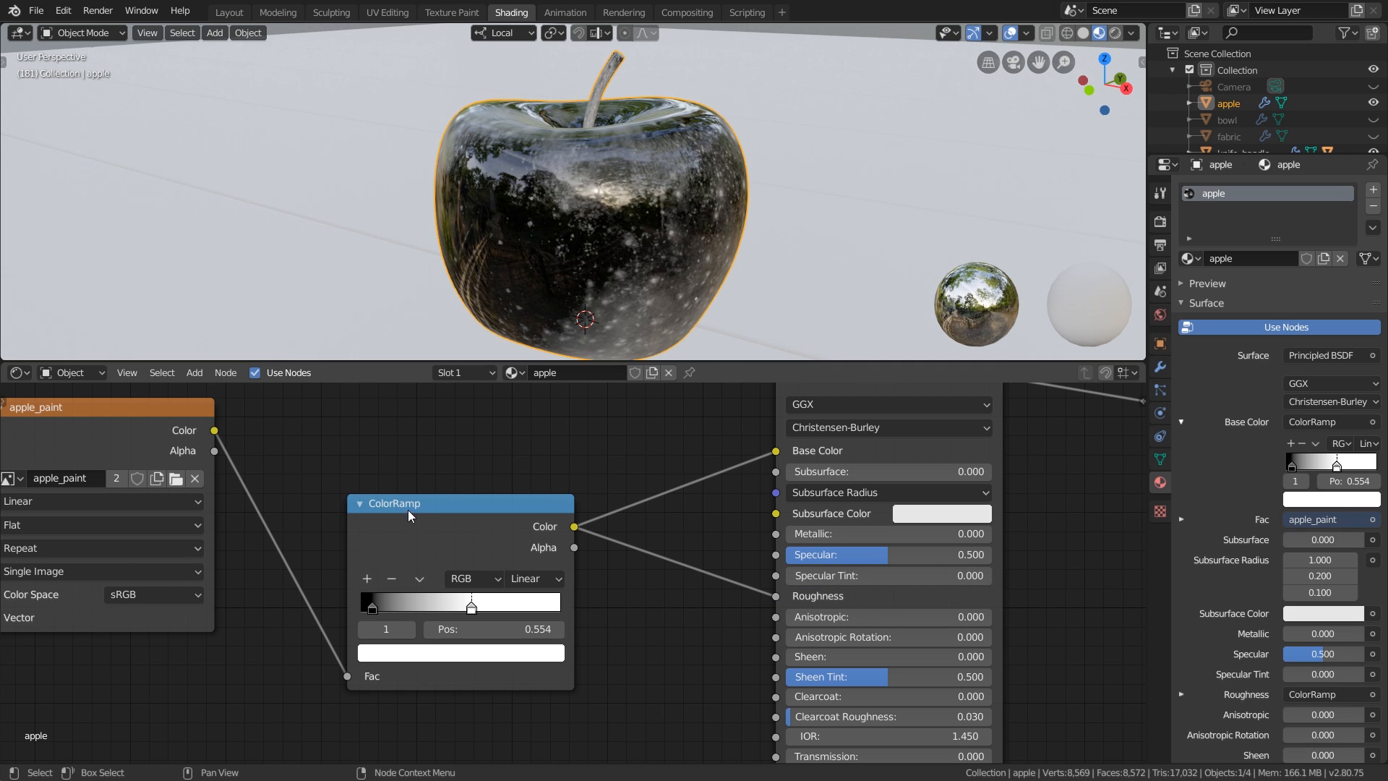
pyautogui.moveTo(413, 511); pyautogui.dragTo(451, 512)
pyautogui.scroll(-2, 500, 499)
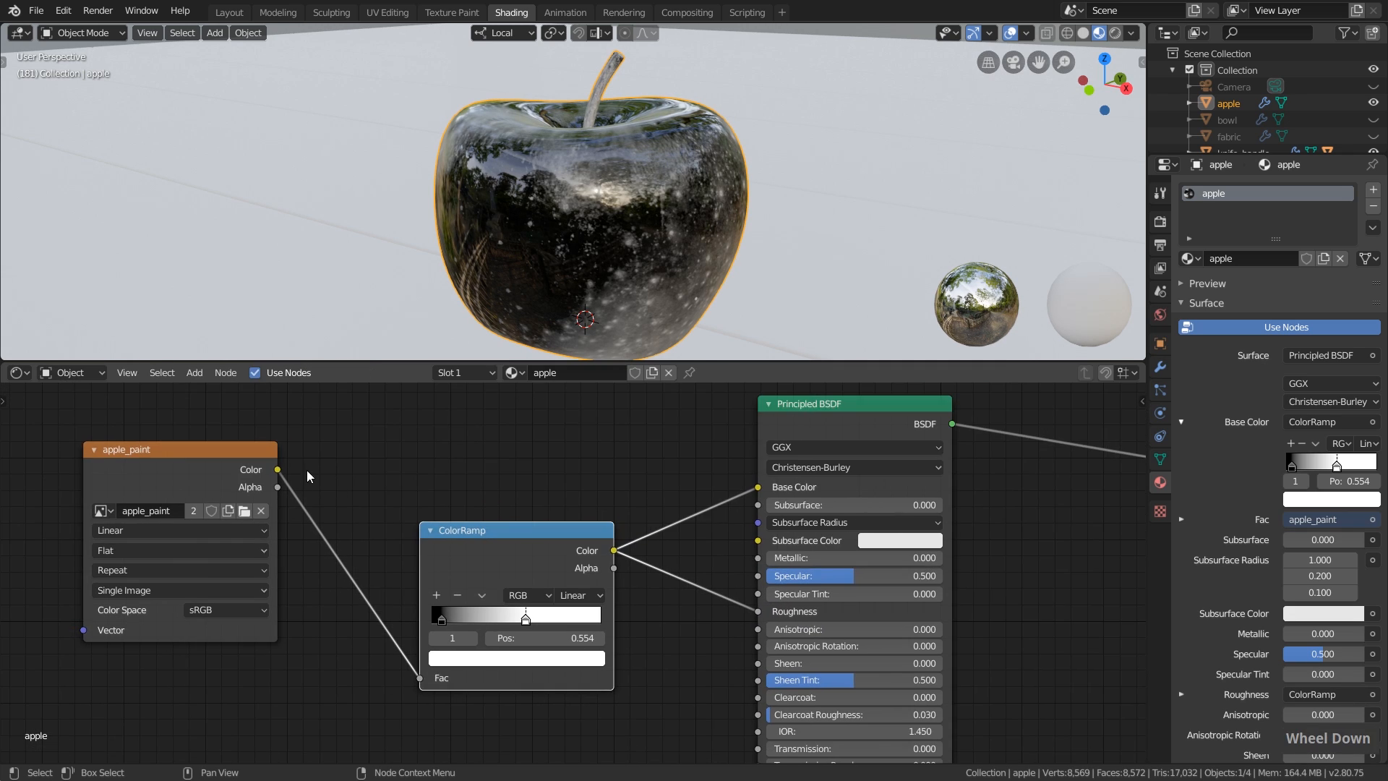
pyautogui.moveTo(277, 470); pyautogui.dragTo(758, 487)
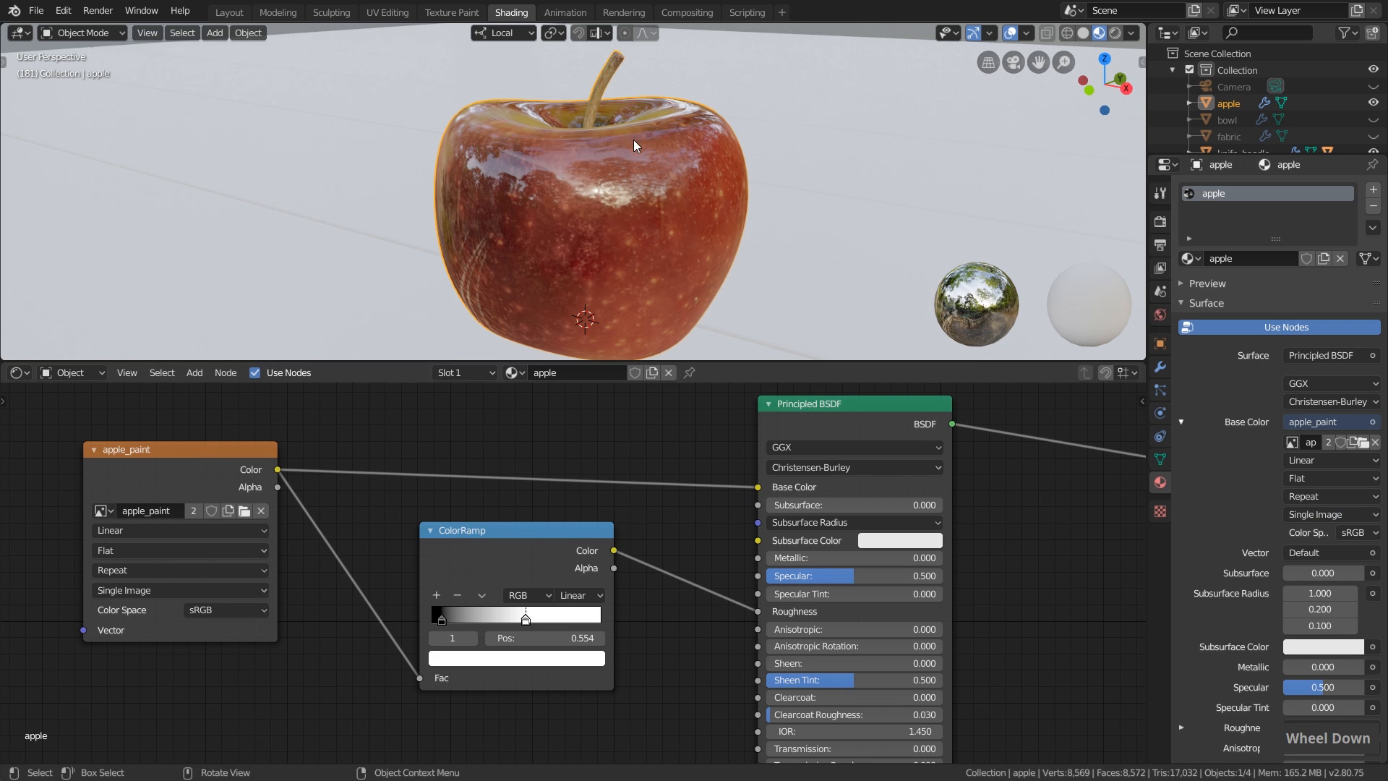
# Set the ColorRamp's black stop to position 0.000 and its white stop to position 0.259
pyautogui.scroll(2, 525, 626)
pyautogui.scroll(1, 524, 623)
pyautogui.moveTo(524, 622)
pyautogui.mouseDown()
pyautogui.moveTo(582, 621)
pyautogui.moveTo(385, 617)
pyautogui.moveTo(497, 617)
pyautogui.mouseUp()
pyautogui.moveTo(403, 616); pyautogui.dragTo(360, 620)
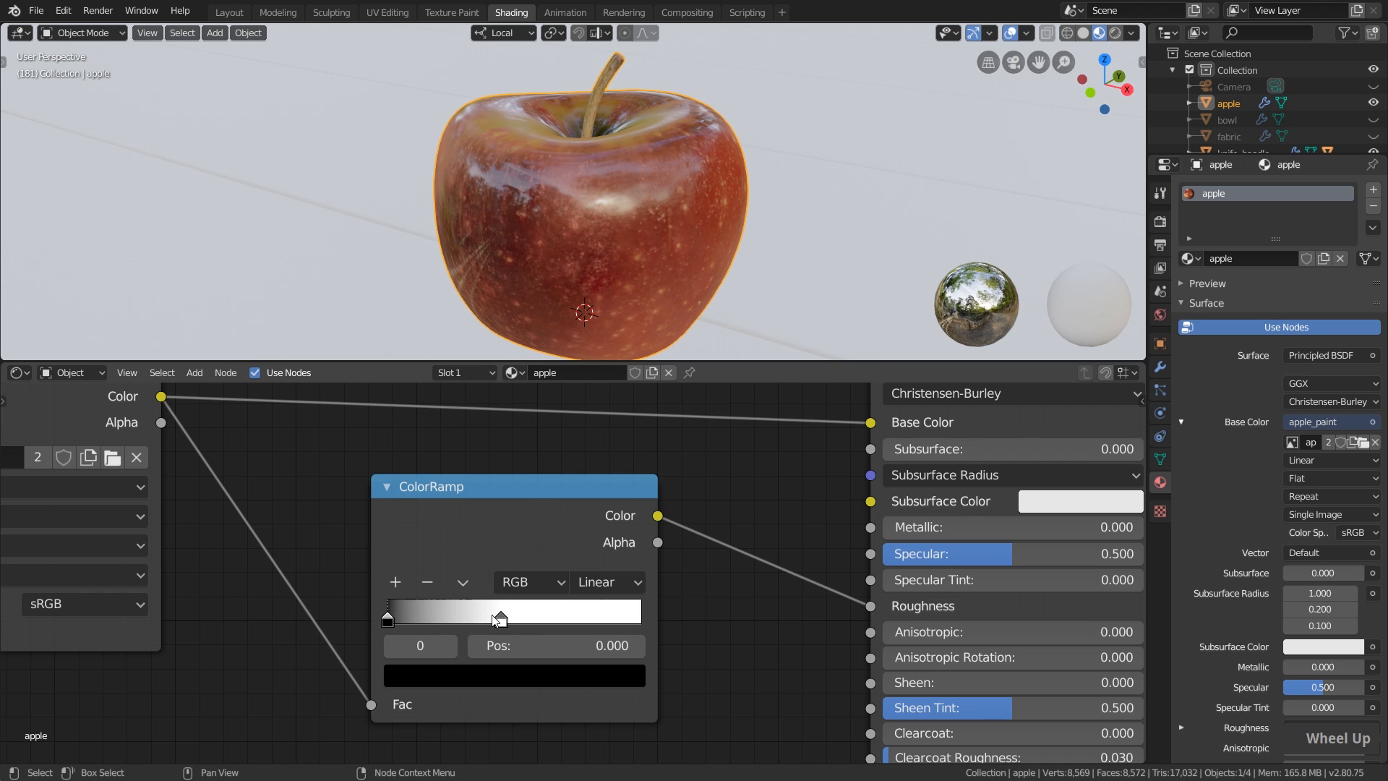
pyautogui.moveTo(498, 619); pyautogui.dragTo(453, 620)
# Examine from several angles and distances how the ColorRamp-driven roughness affects reflections on the apple's surface
pyautogui.moveTo(708, 217); pyautogui.dragTo(762, 115, button='middle')
pyautogui.scroll(3, 762, 116)
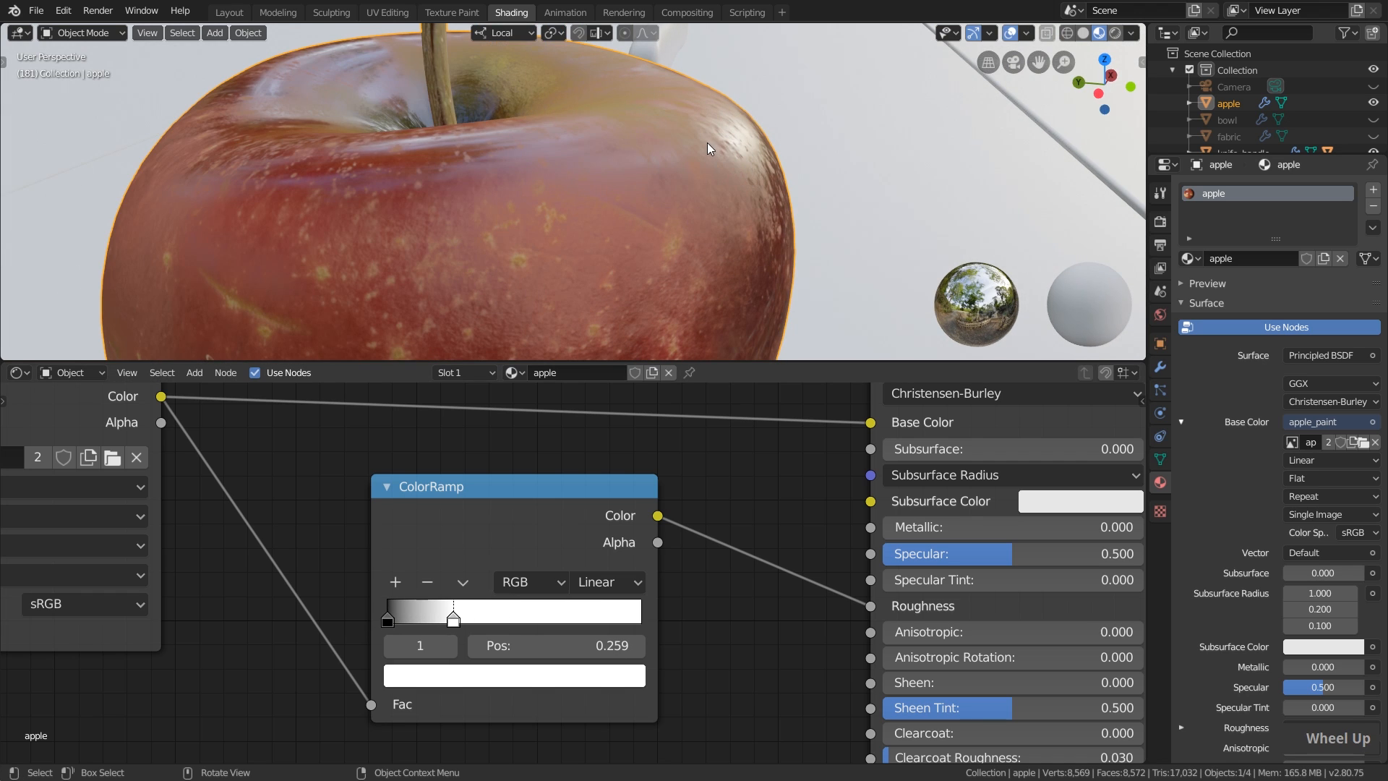
pyautogui.scroll(-2, 399, 175)
pyautogui.moveTo(399, 175); pyautogui.dragTo(348, 180, button='middle')
pyautogui.scroll(-2, 510, 168)
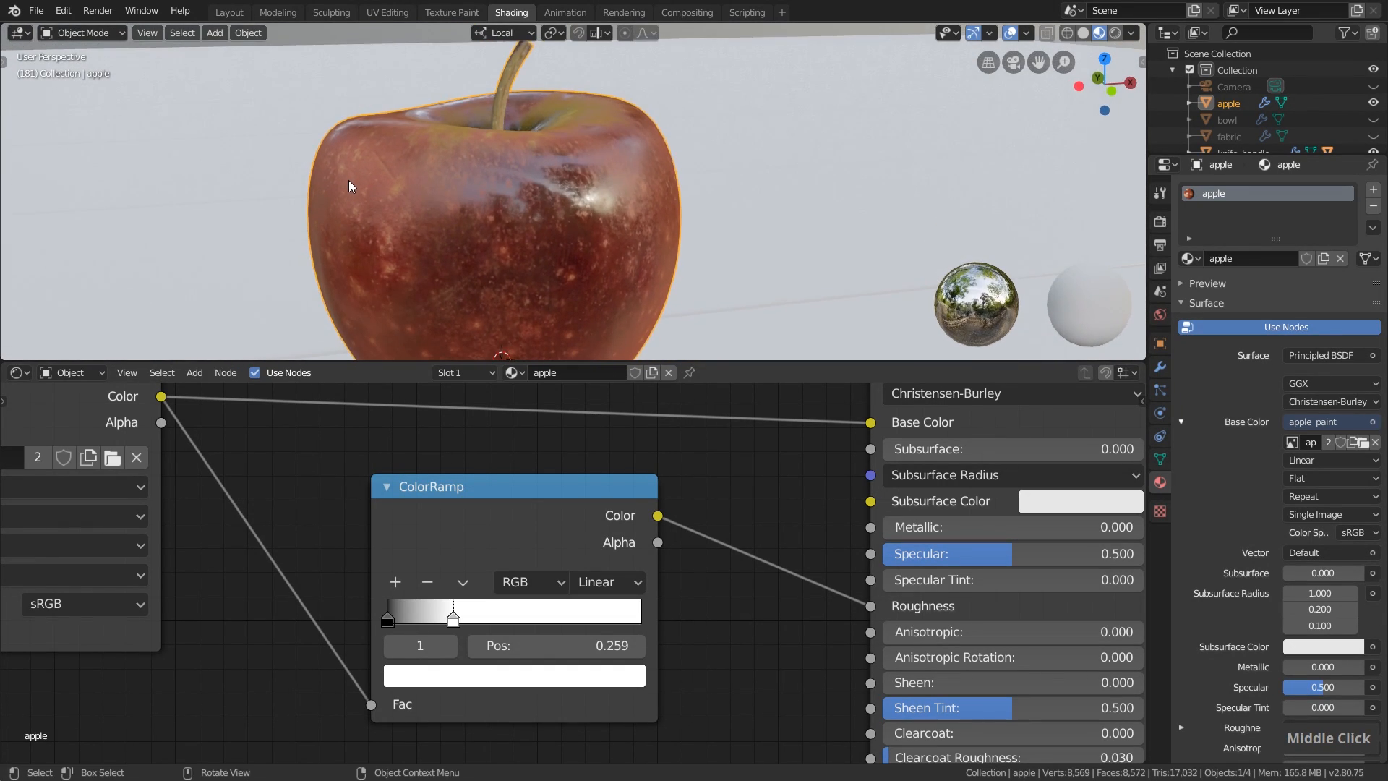
pyautogui.scroll(-2, 545, 255)
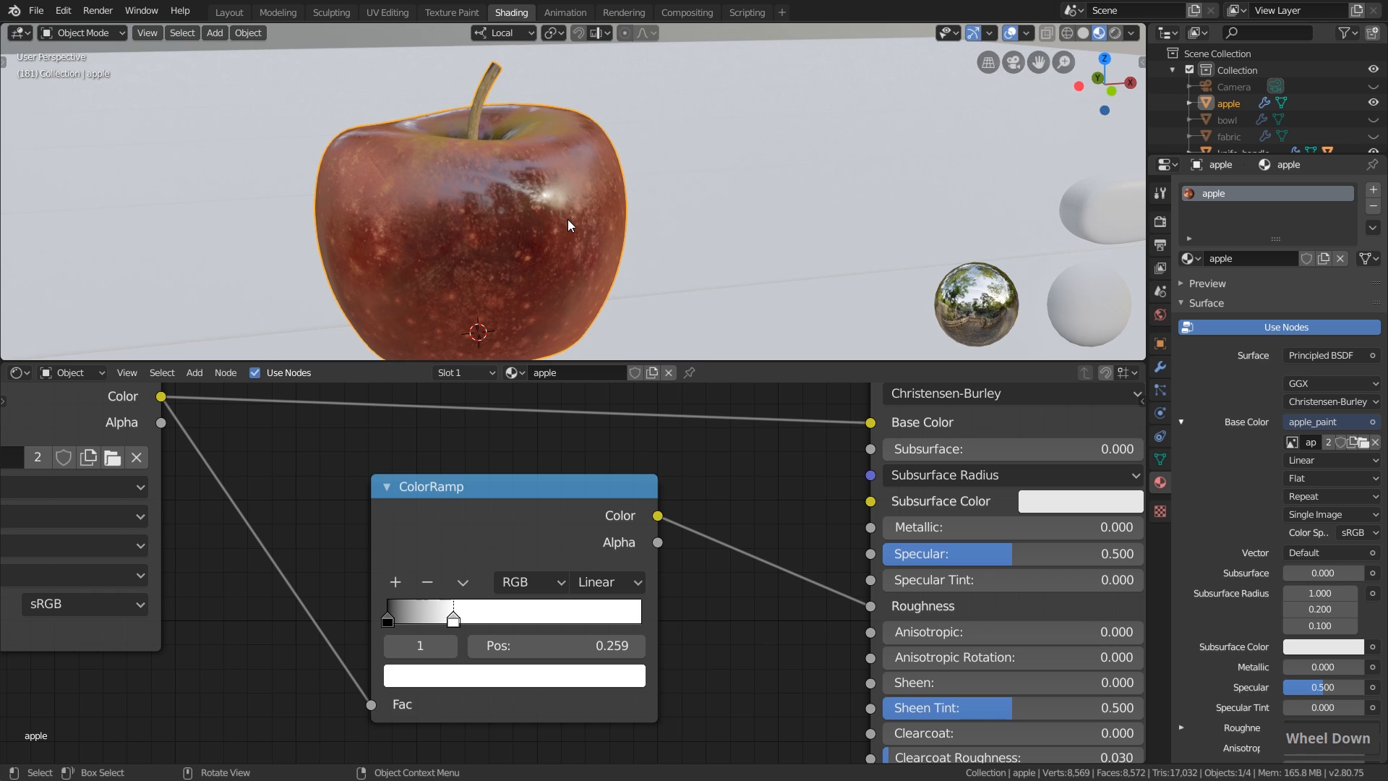
pyautogui.scroll(2, 585, 210)
pyautogui.moveTo(606, 224); pyautogui.dragTo(609, 218, button='middle')
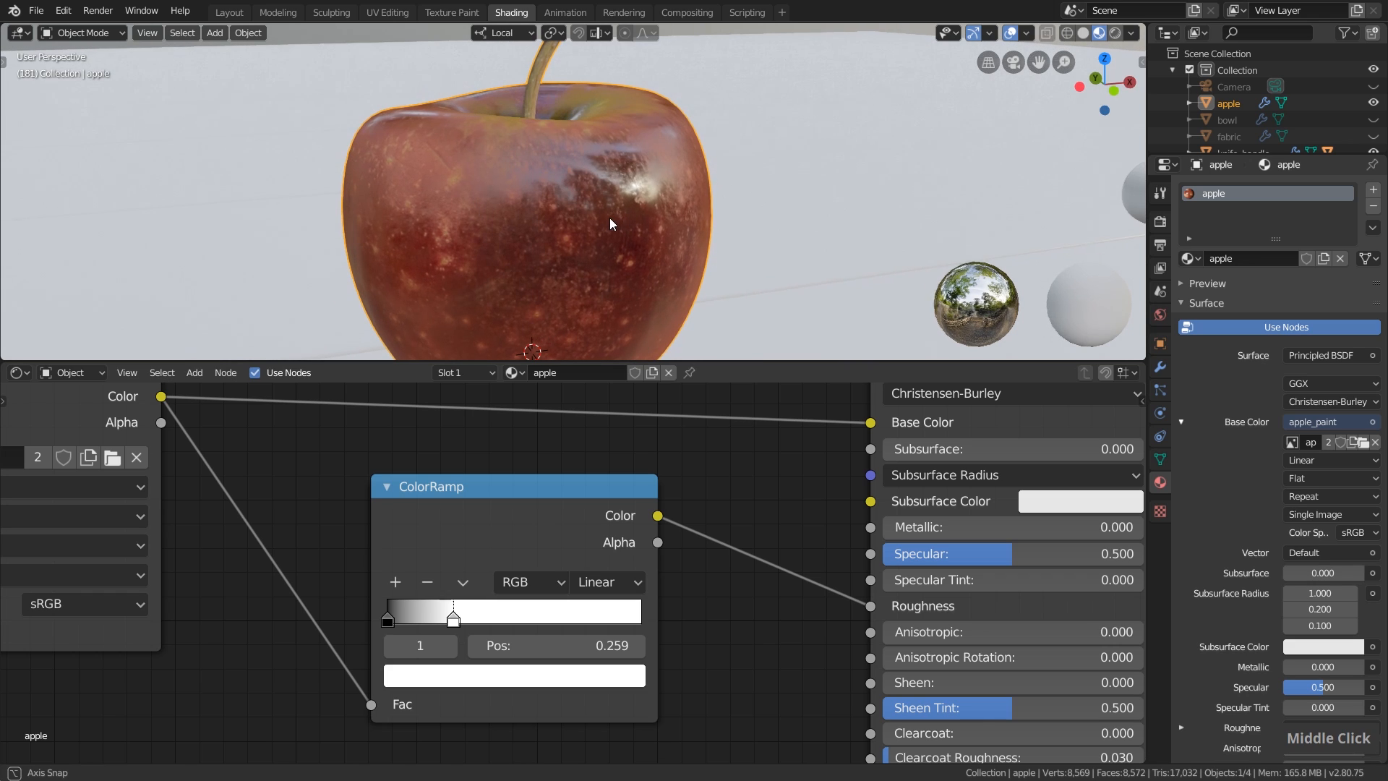
# Move the ColorRamp's white stop to position 0.410
pyautogui.click(387, 619)
pyautogui.moveTo(447, 619); pyautogui.dragTo(483, 628)
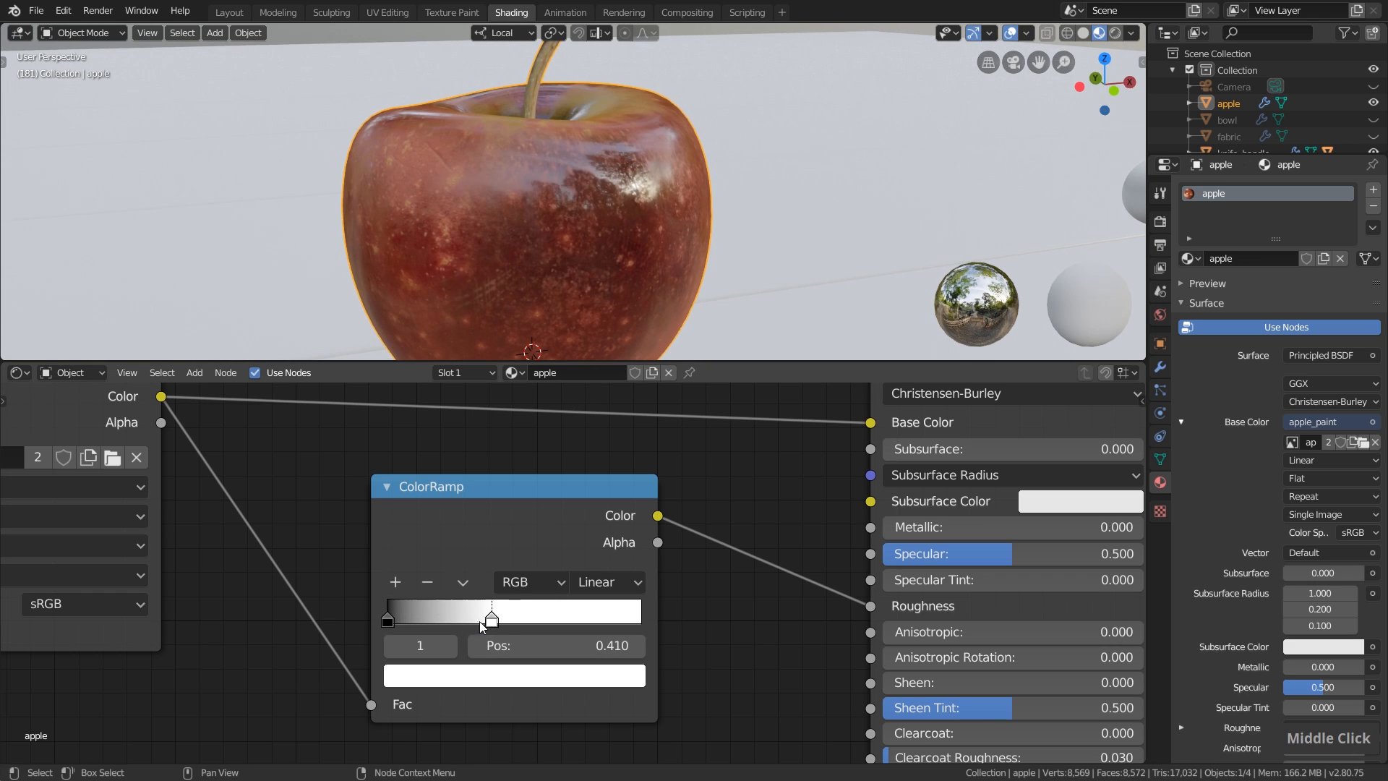
# Lighten the ColorRamp's black stop to dark grey and move its white stop to position 0.398
pyautogui.moveTo(587, 196)
pyautogui.mouseDown(button='middle')
pyautogui.moveTo(553, 215)
pyautogui.moveTo(590, 236)
pyautogui.moveTo(593, 206)
pyautogui.mouseUp(button='middle')
pyautogui.scroll(2, 600, 208)
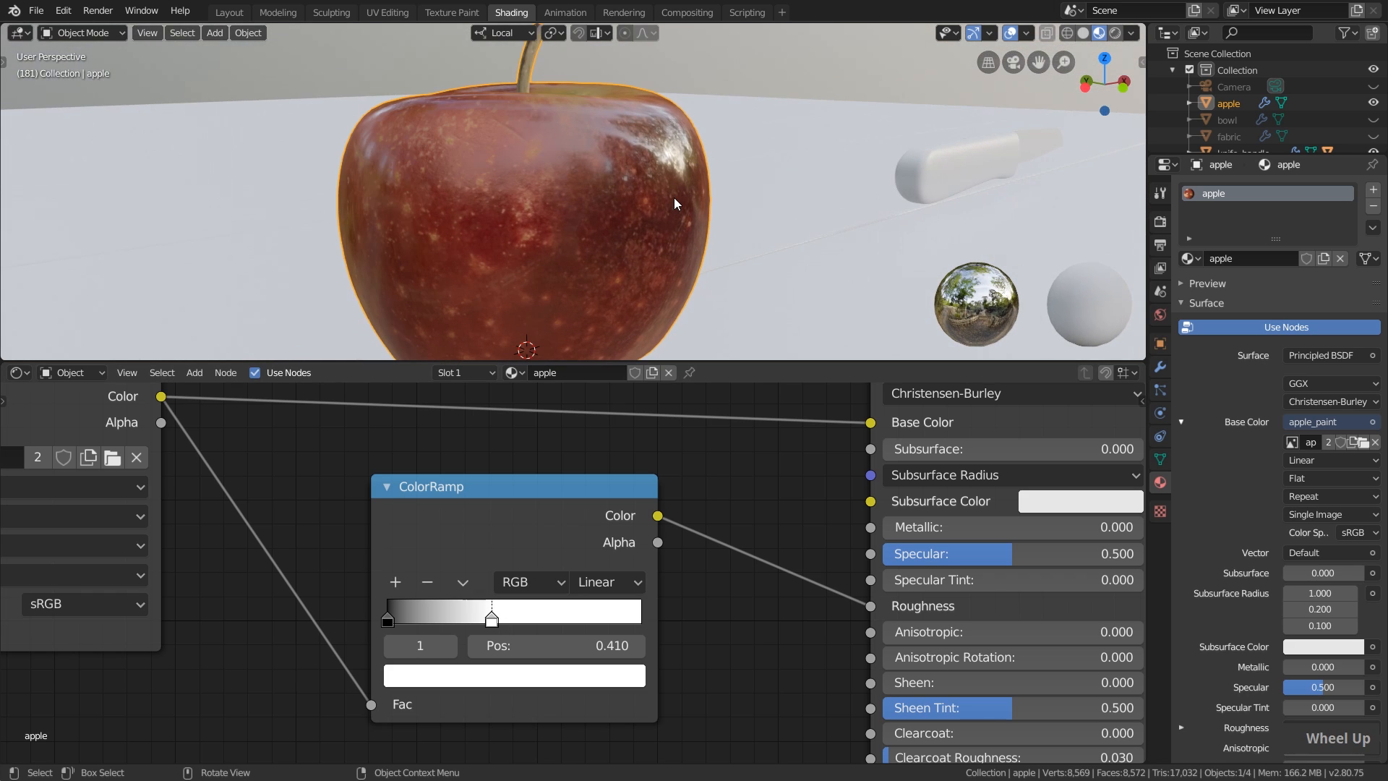
pyautogui.click(389, 620)
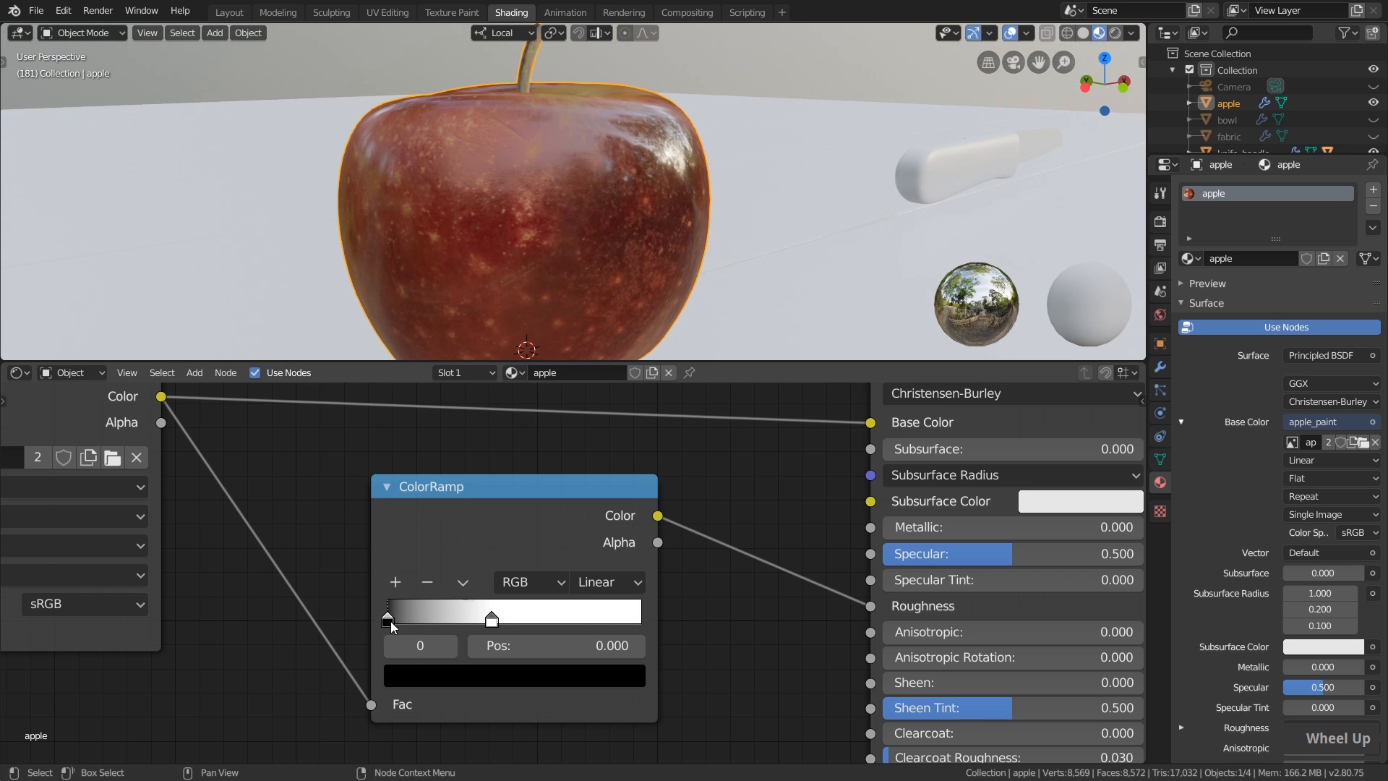
pyautogui.click(458, 679)
pyautogui.moveTo(595, 502); pyautogui.dragTo(591, 456)
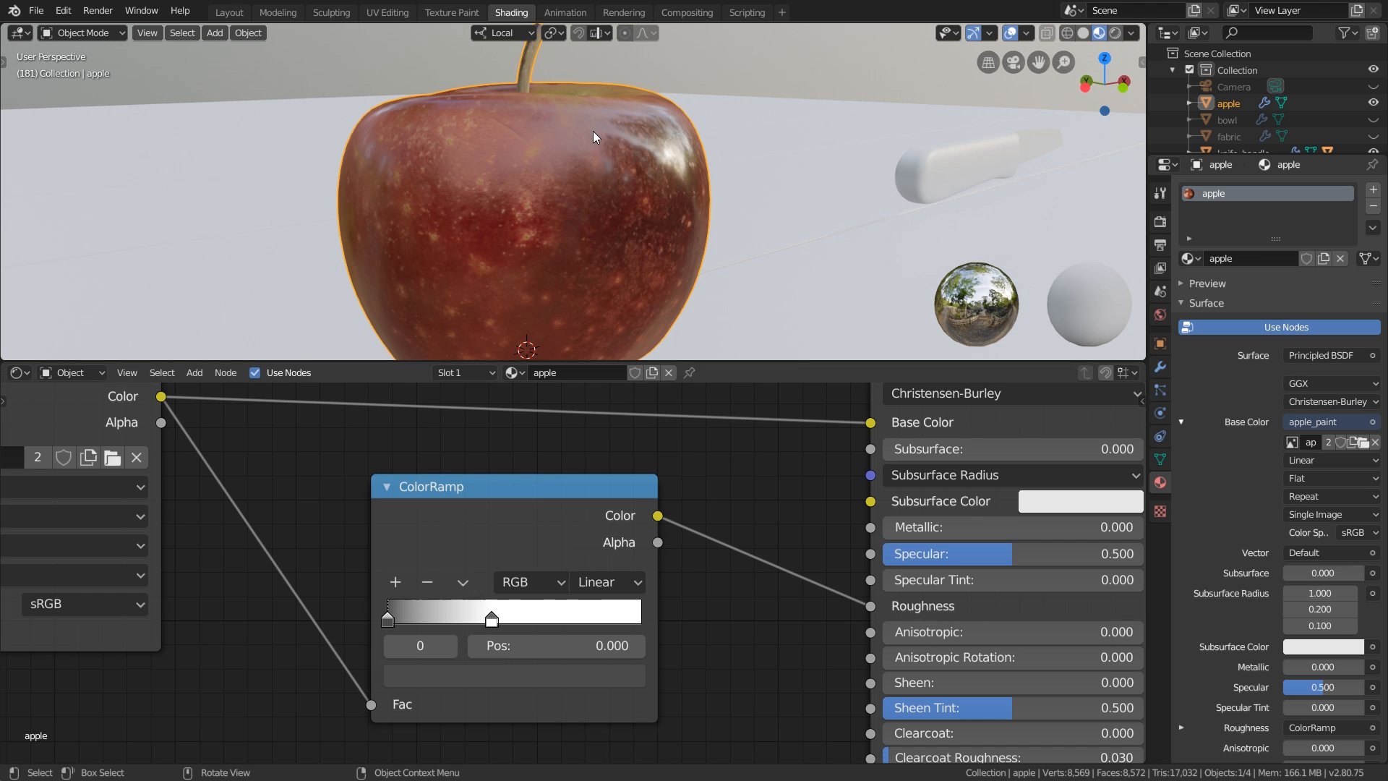
pyautogui.moveTo(678, 223)
pyautogui.mouseDown(button='middle')
pyautogui.moveTo(677, 236)
pyautogui.moveTo(610, 233)
pyautogui.moveTo(620, 214)
pyautogui.moveTo(697, 236)
pyautogui.mouseUp(button='middle')
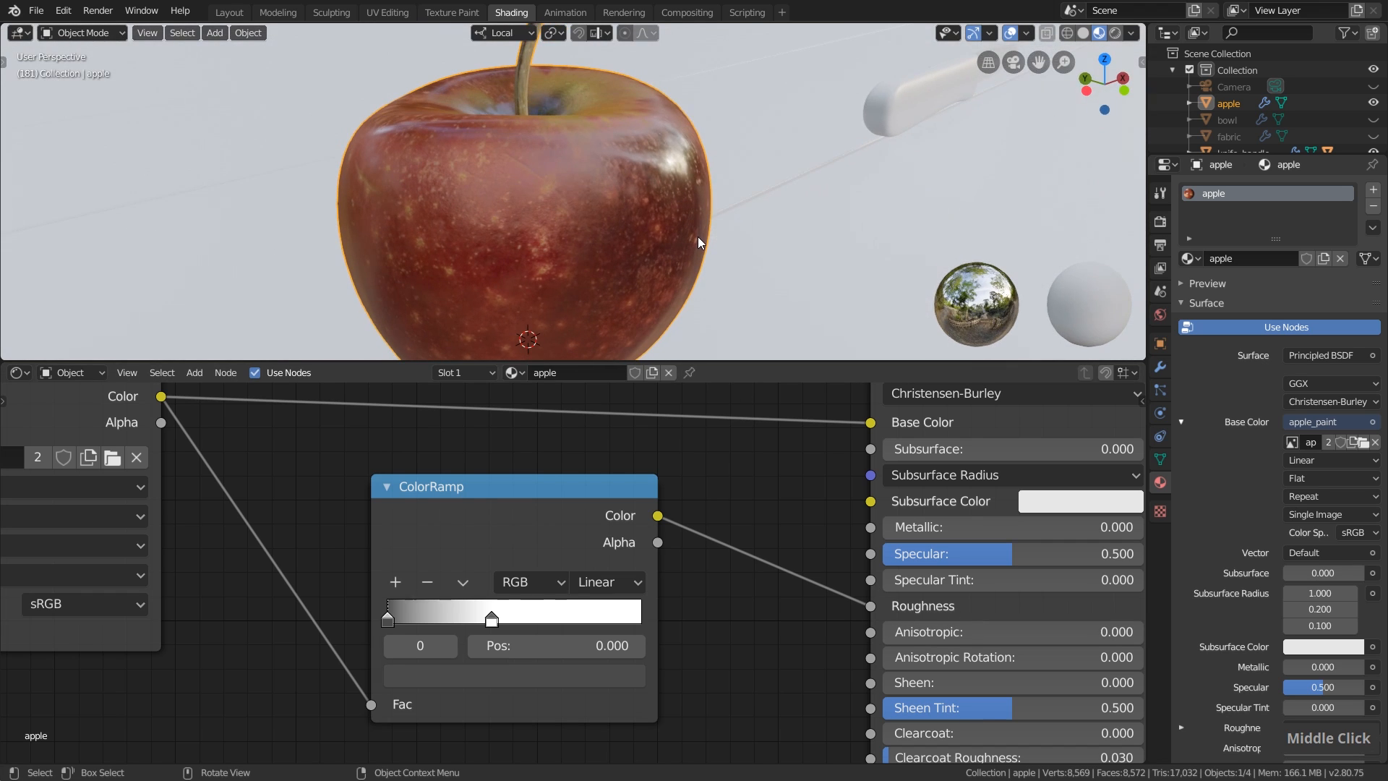
pyautogui.scroll(-3, 634, 298)
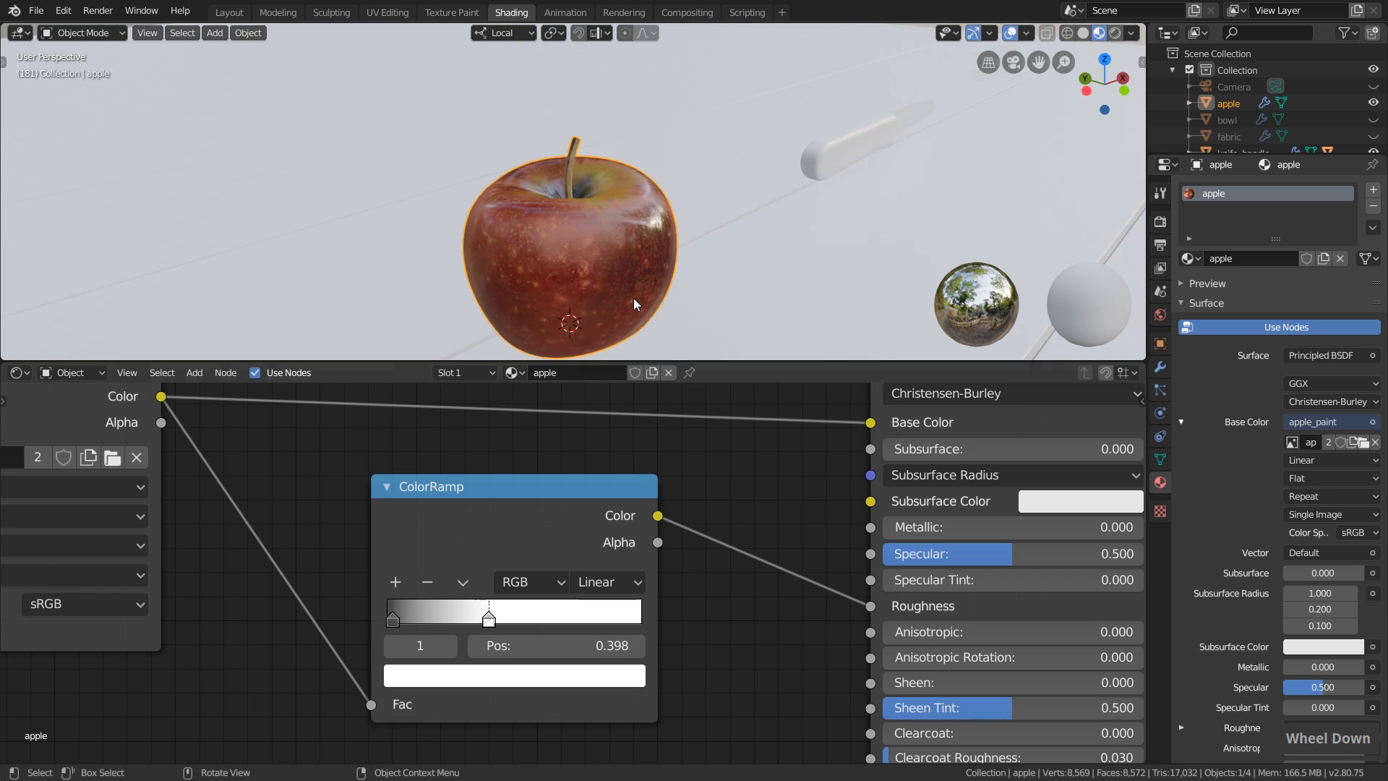
pyautogui.moveTo(634, 298); pyautogui.dragTo(605, 287, button='middle')
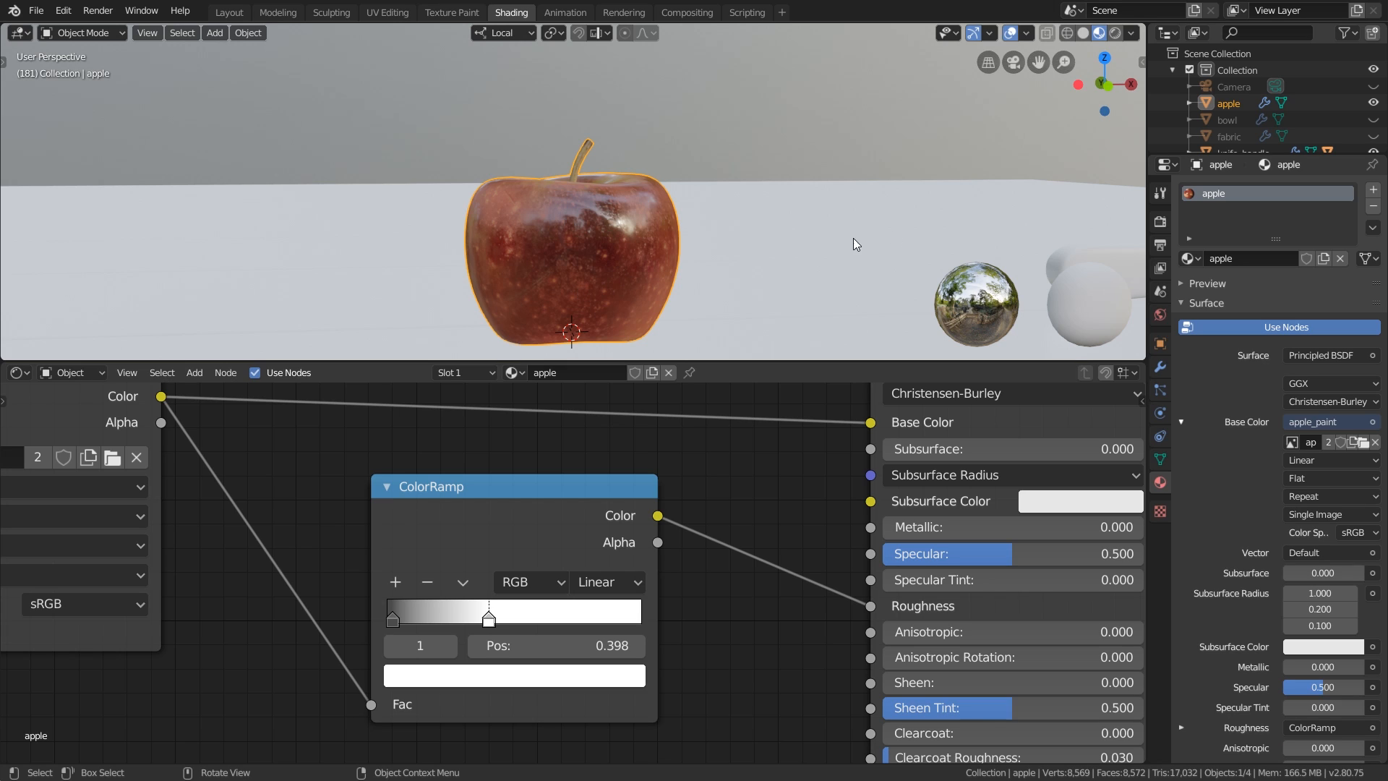
# Switch the viewport shading's HDRI to the bright interior environment and set the ColorRamp's dark stop to position 0.012
pyautogui.click(1133, 33)
pyautogui.click(1118, 181)
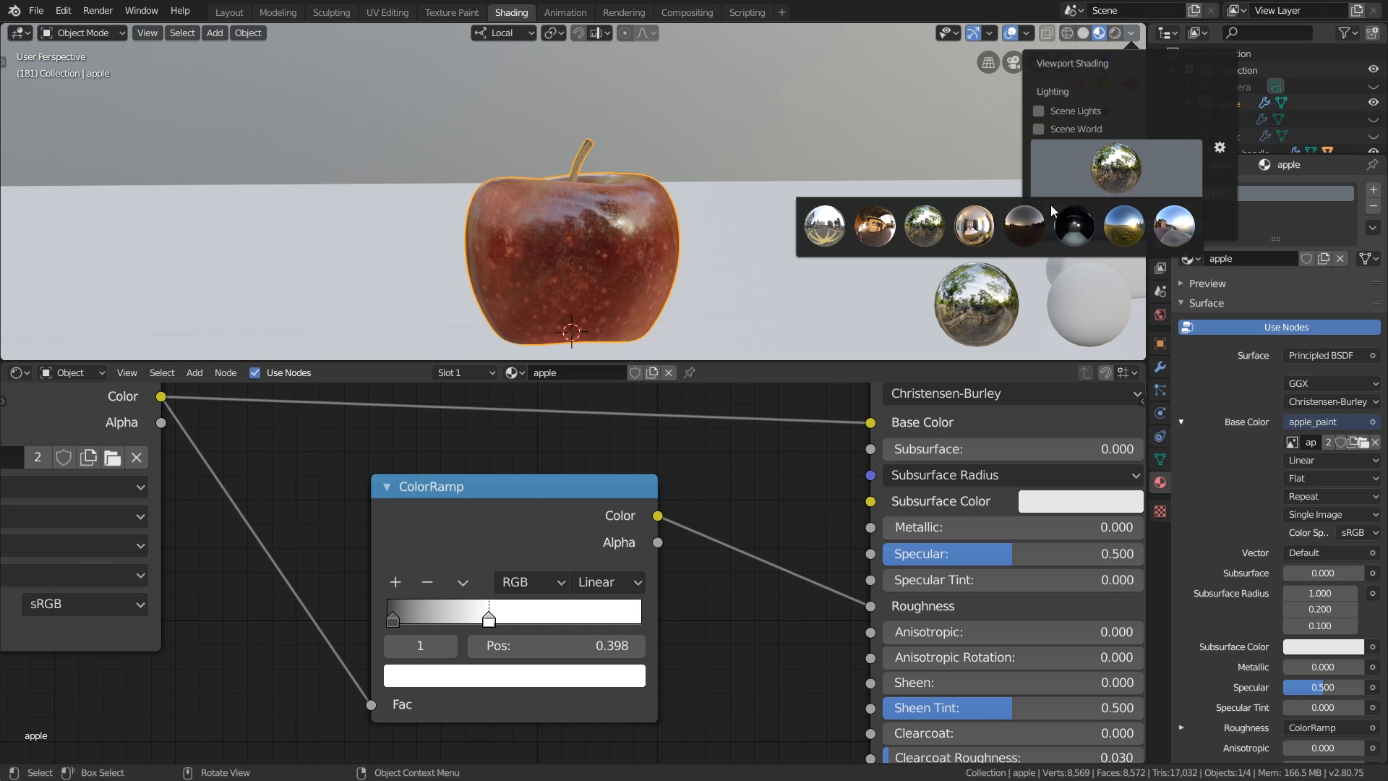
pyautogui.click(989, 230)
pyautogui.moveTo(715, 220); pyautogui.dragTo(723, 257, button='middle')
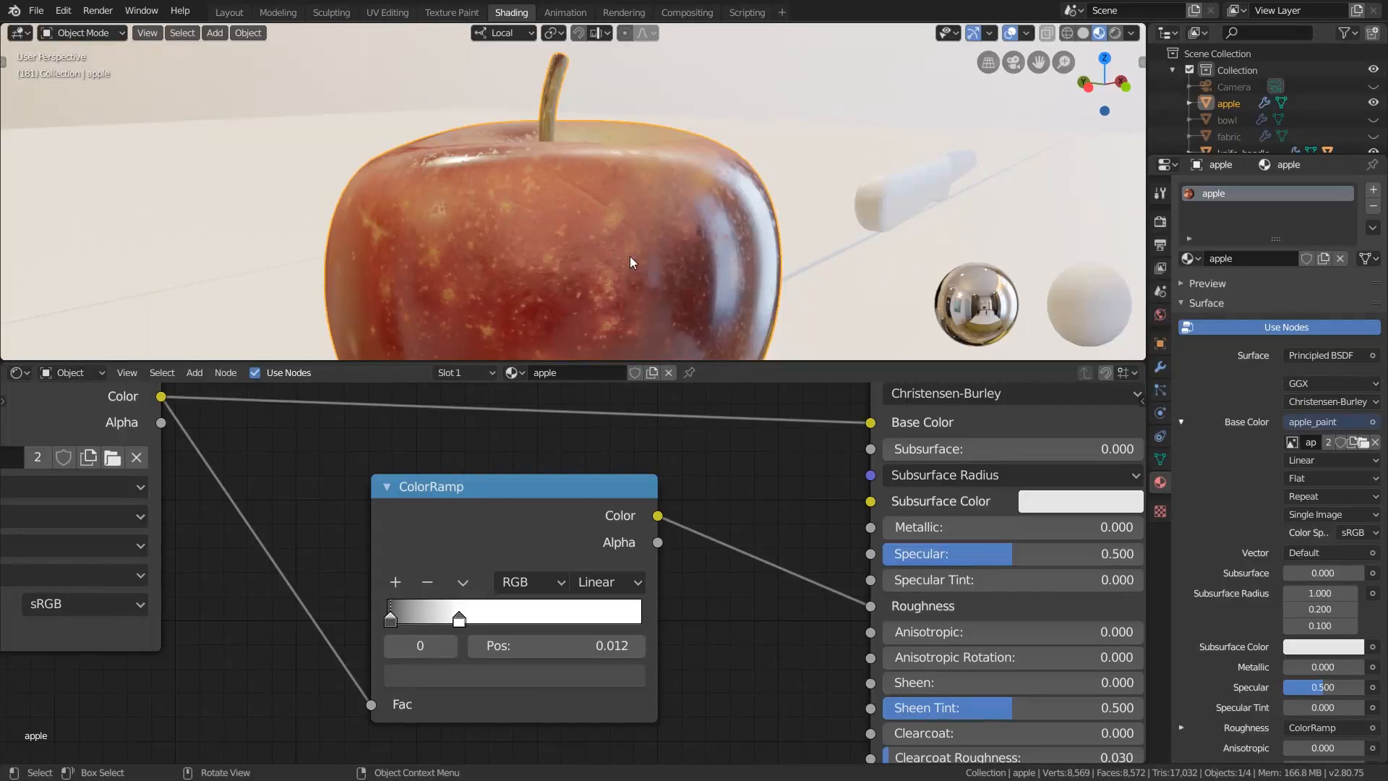
pyautogui.moveTo(631, 257); pyautogui.dragTo(697, 269, button='middle')
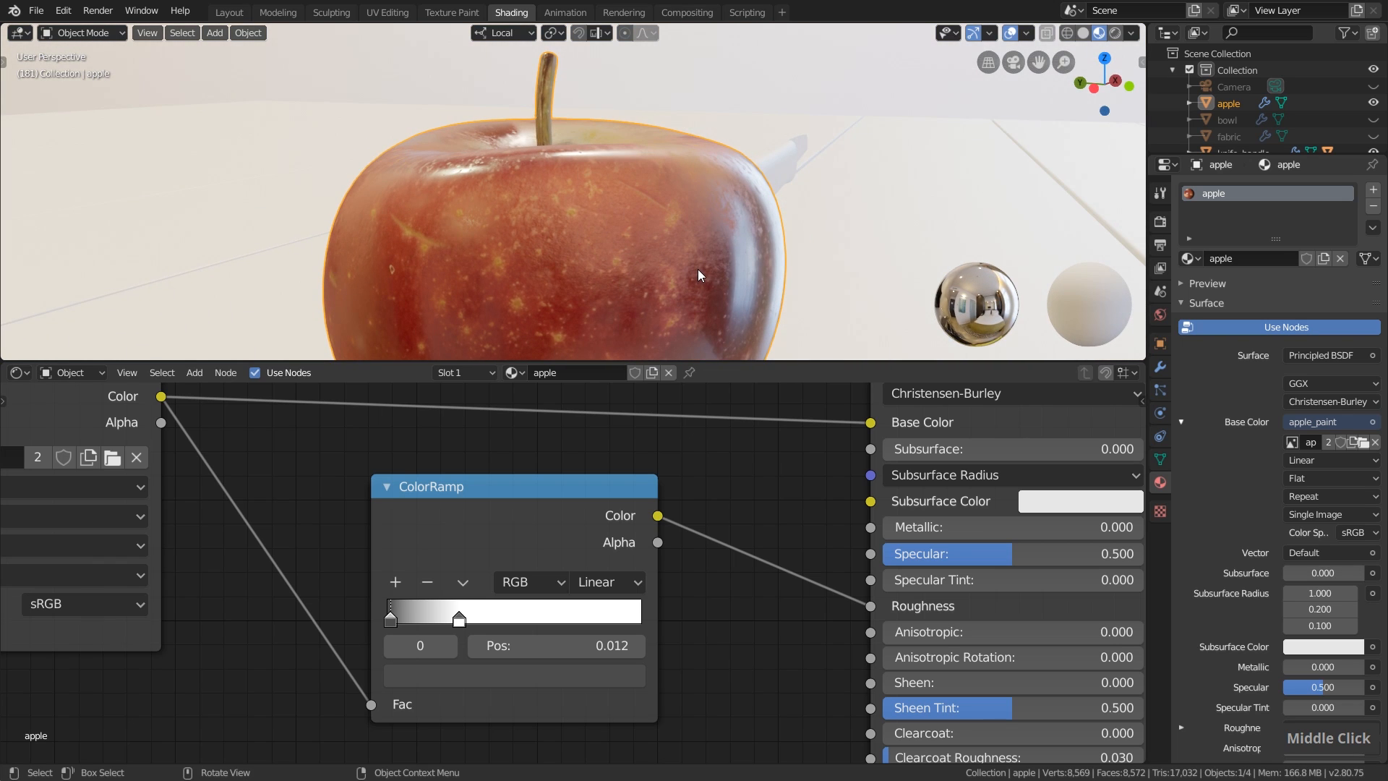
# Add a Bump node below the ColorRamp in the apple material's node tree
pyautogui.scroll(-4, 673, 506)
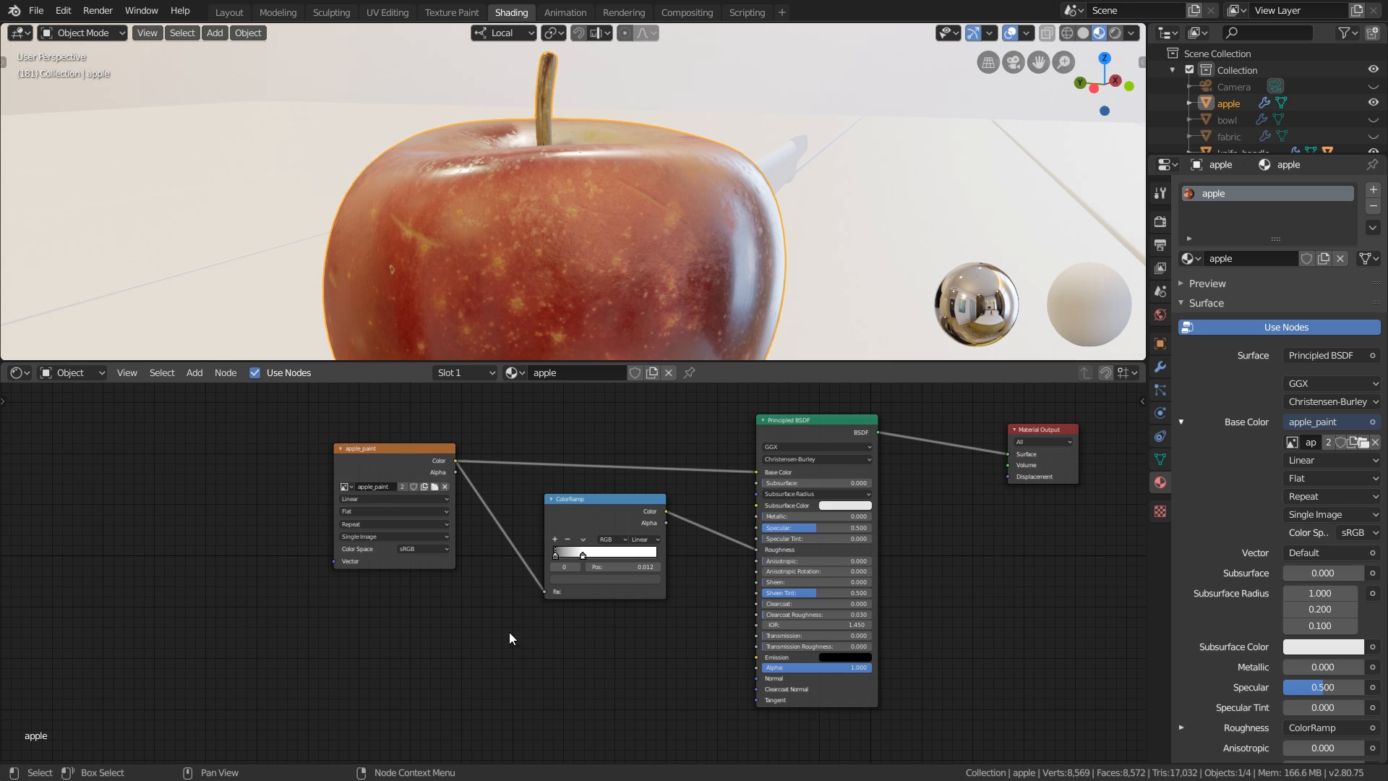
pyautogui.hotkey('shift', 'a')
pyautogui.moveTo(478, 606)
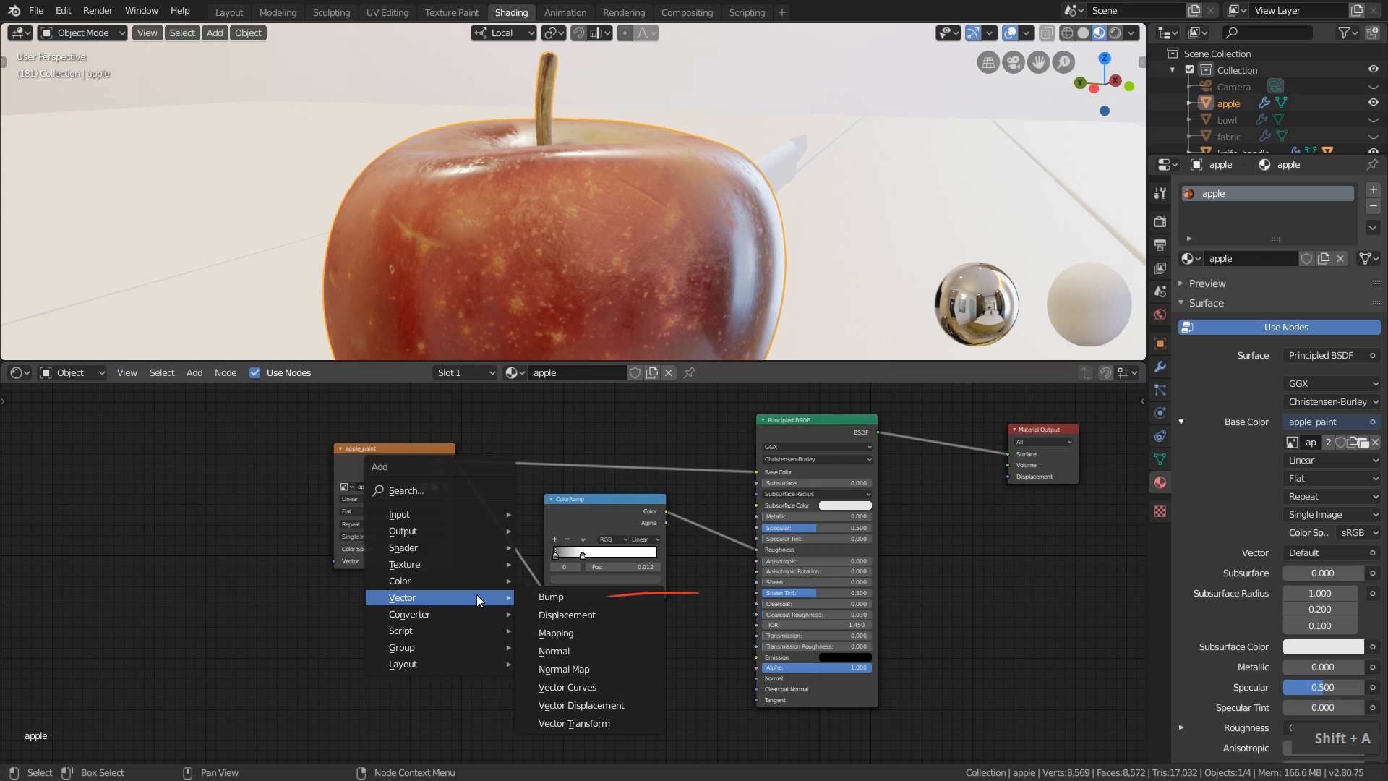
pyautogui.click(568, 598)
pyautogui.click(588, 630)
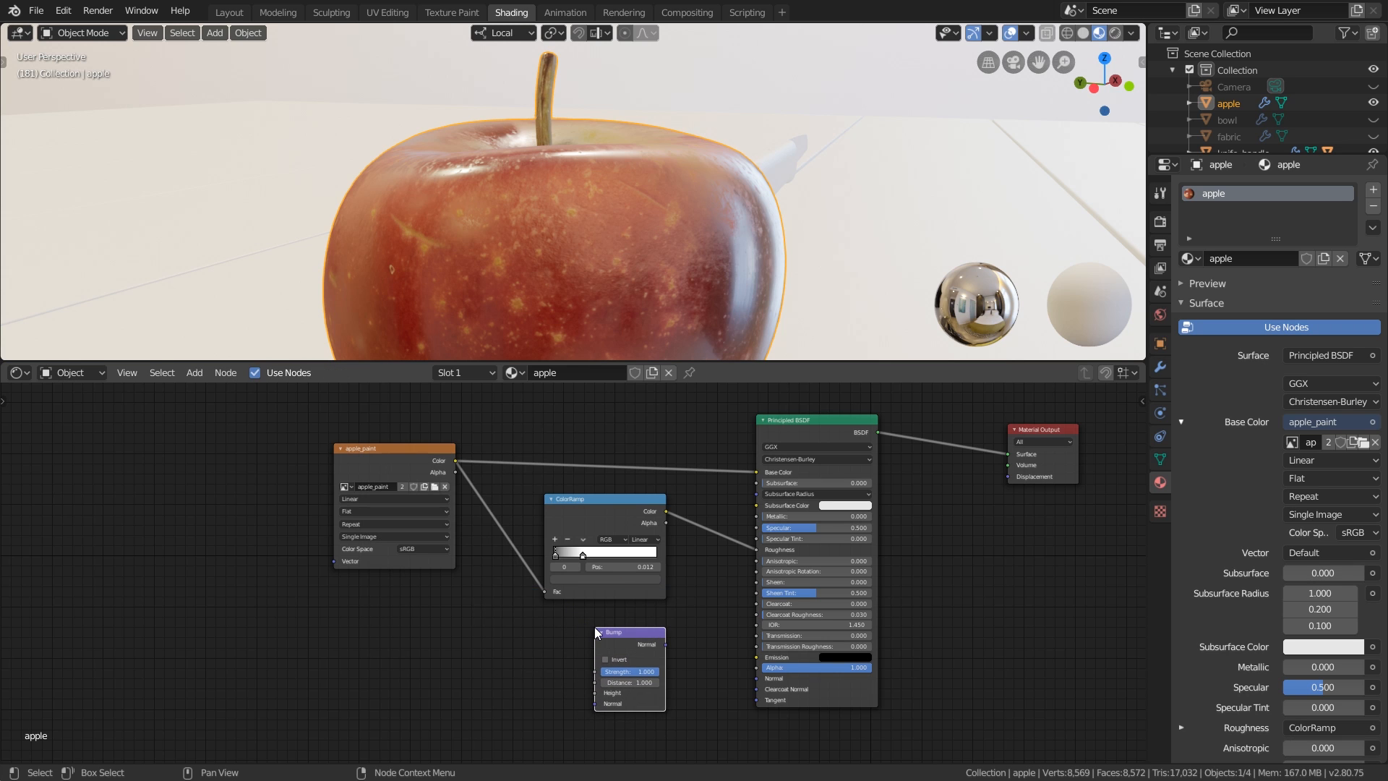
# Link apple_paint's Color to the Bump node's Height and the Bump's Normal to the Principled BSDF's Normal
pyautogui.scroll(4, 626, 631)
pyautogui.scroll(-3, 630, 643)
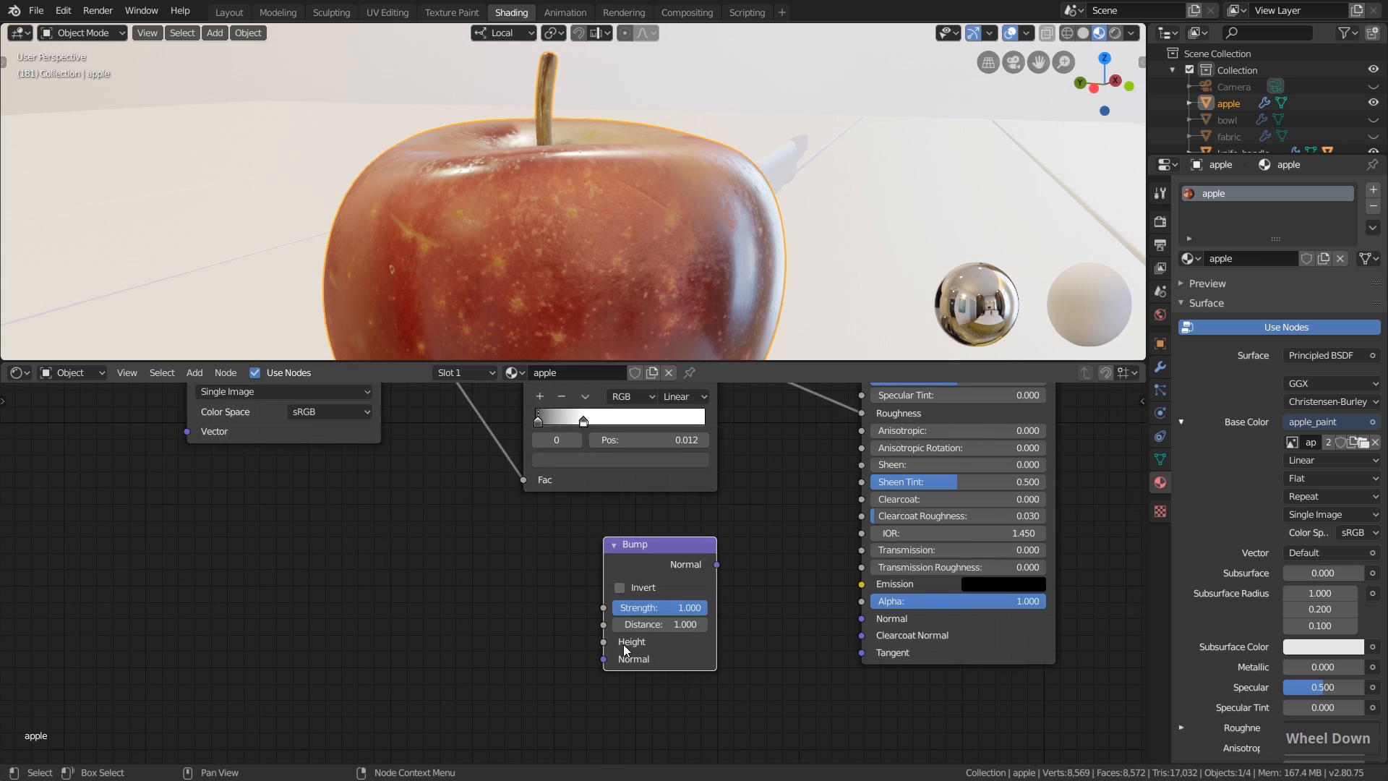
pyautogui.moveTo(411, 434); pyautogui.dragTo(617, 670)
pyautogui.scroll(1, 569, 485)
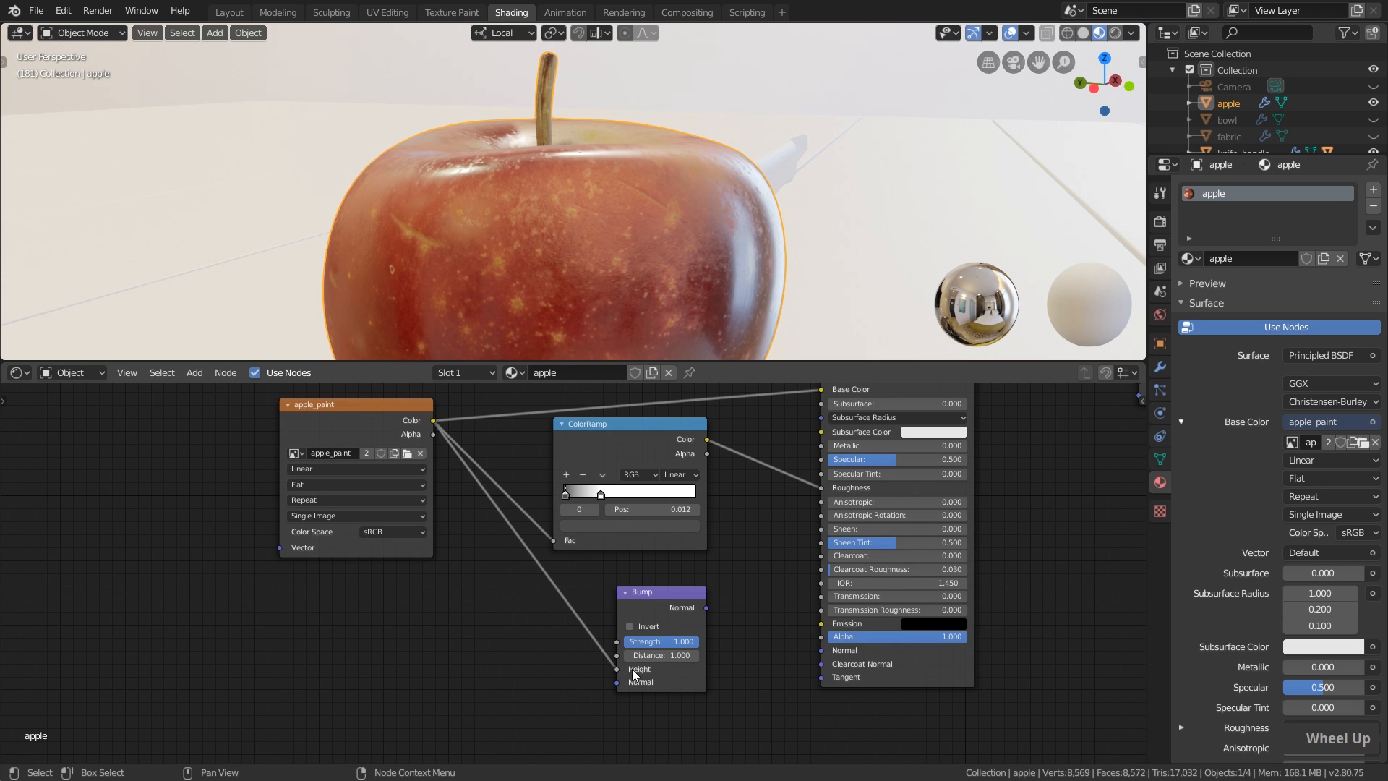
pyautogui.scroll(2, 643, 670)
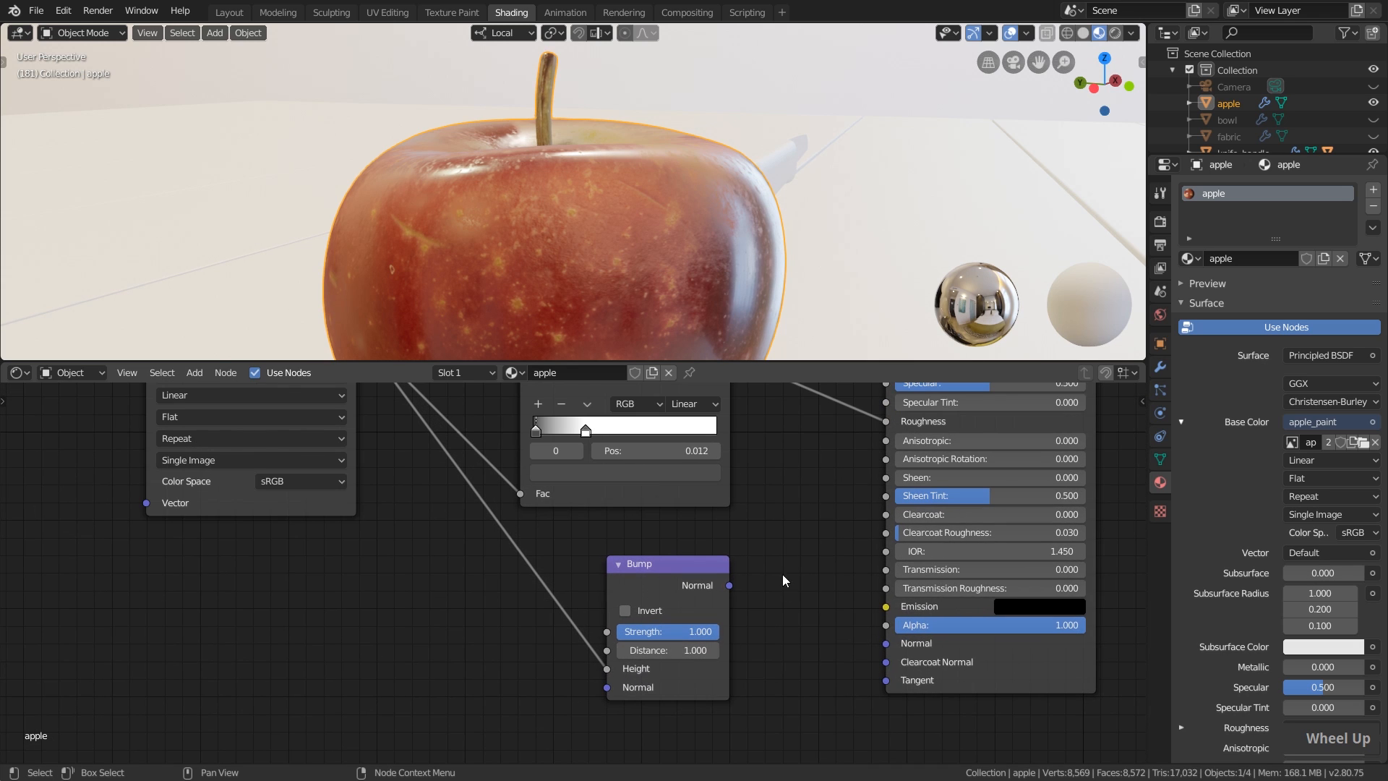
pyautogui.moveTo(783, 574); pyautogui.dragTo(671, 599, button='middle')
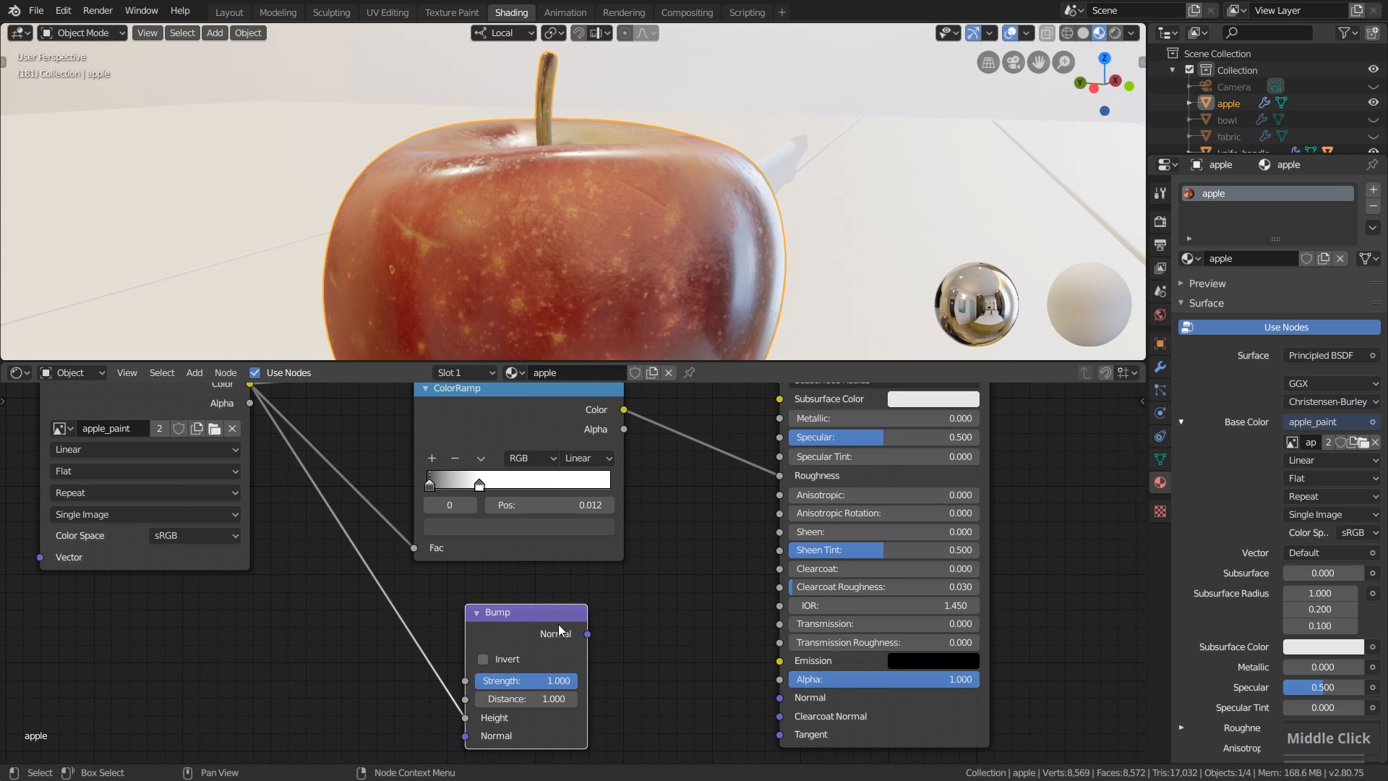
pyautogui.scroll(-3, 557, 638)
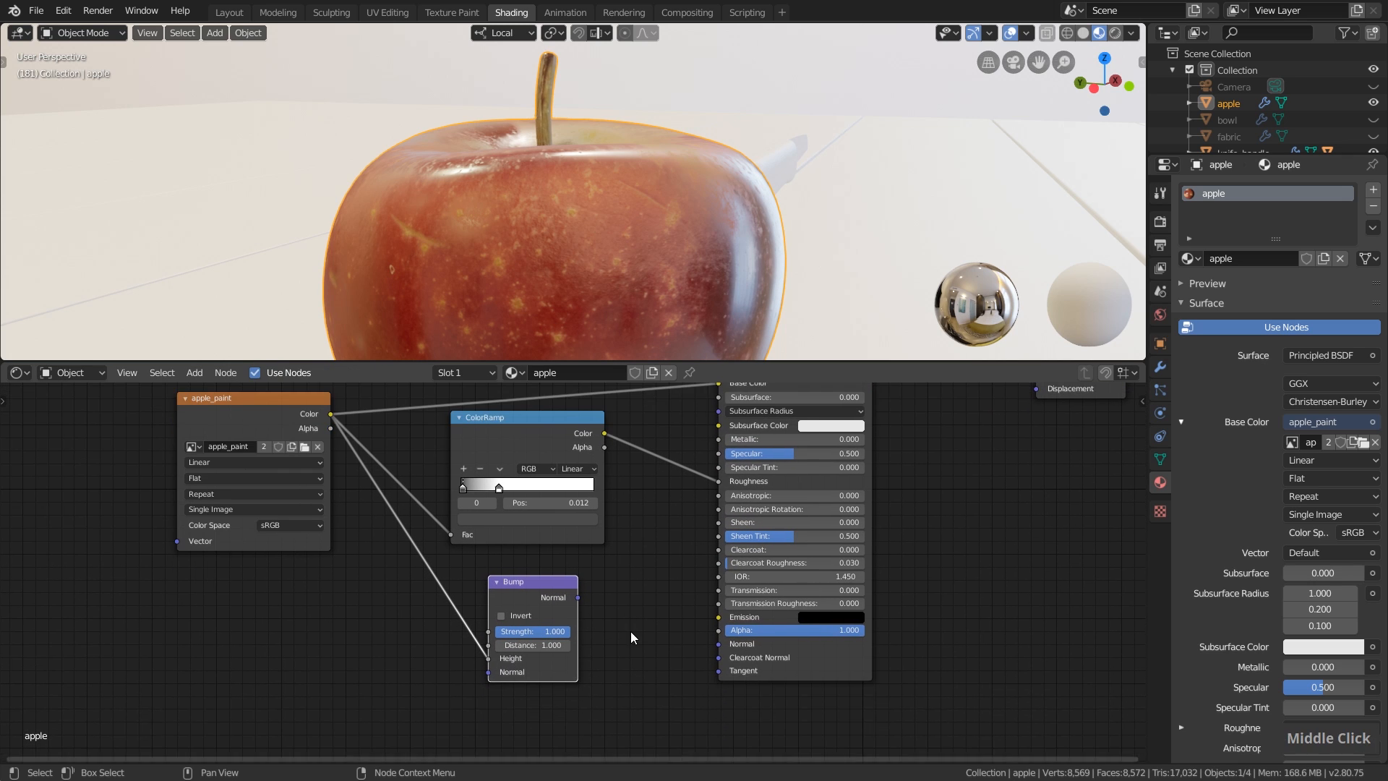
pyautogui.scroll(1, 631, 637)
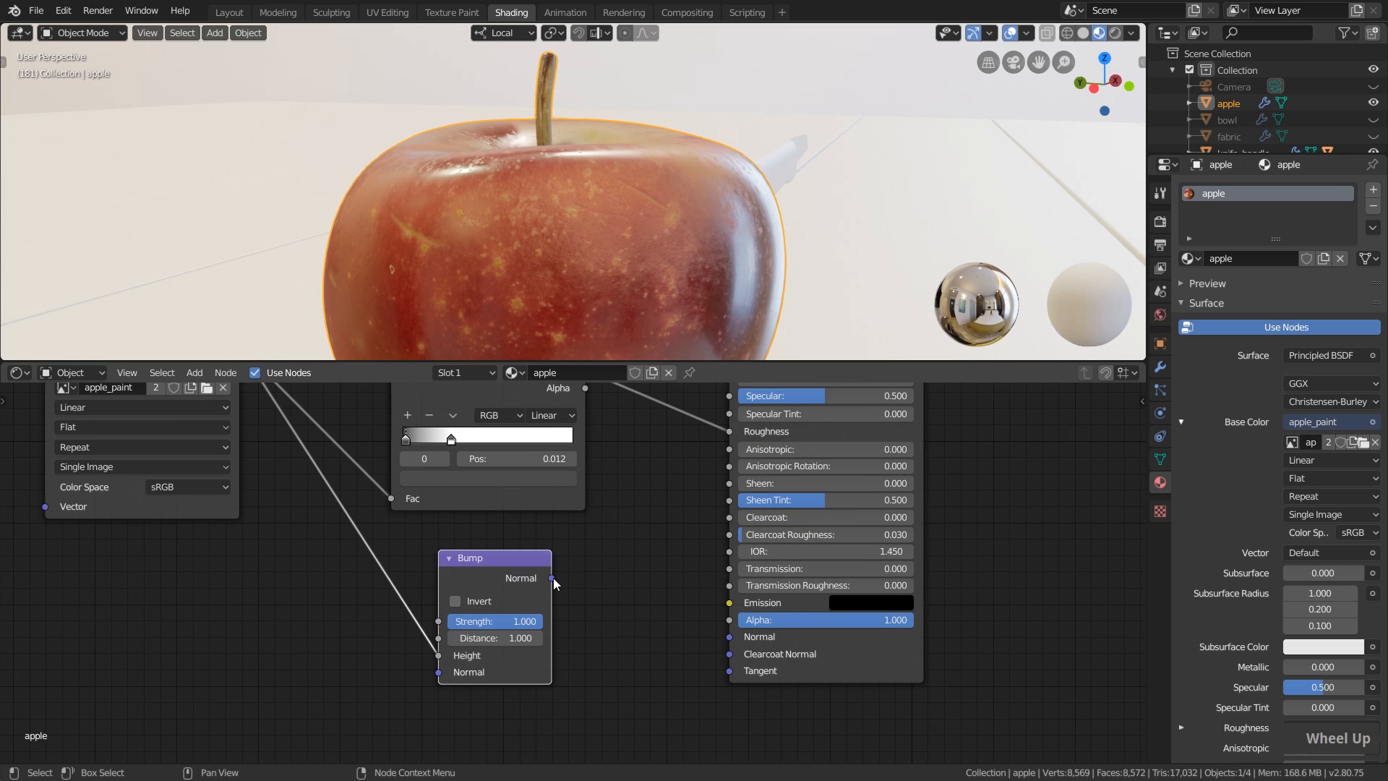
pyautogui.moveTo(553, 579); pyautogui.dragTo(729, 636)
# Examine the full-strength bump effect on the apple's surface up close and from several angles
pyautogui.moveTo(657, 231); pyautogui.dragTo(701, 239, button='middle')
pyautogui.scroll(-4, 324, 566)
pyautogui.moveTo(290, 499); pyautogui.dragTo(368, 540, button='middle')
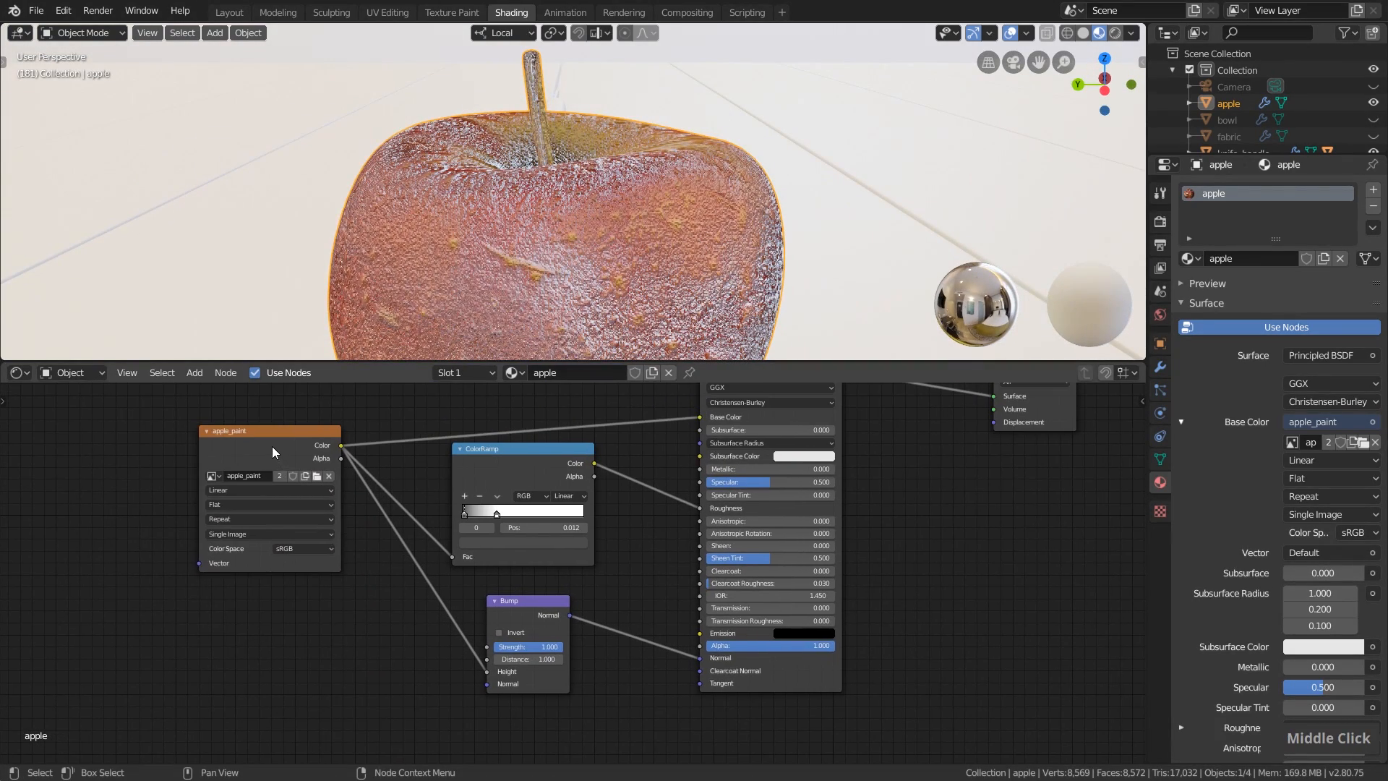
pyautogui.moveTo(272, 446)
pyautogui.mouseDown()
pyautogui.moveTo(315, 463)
pyautogui.moveTo(263, 464)
pyautogui.mouseUp()
pyautogui.scroll(2, 557, 687)
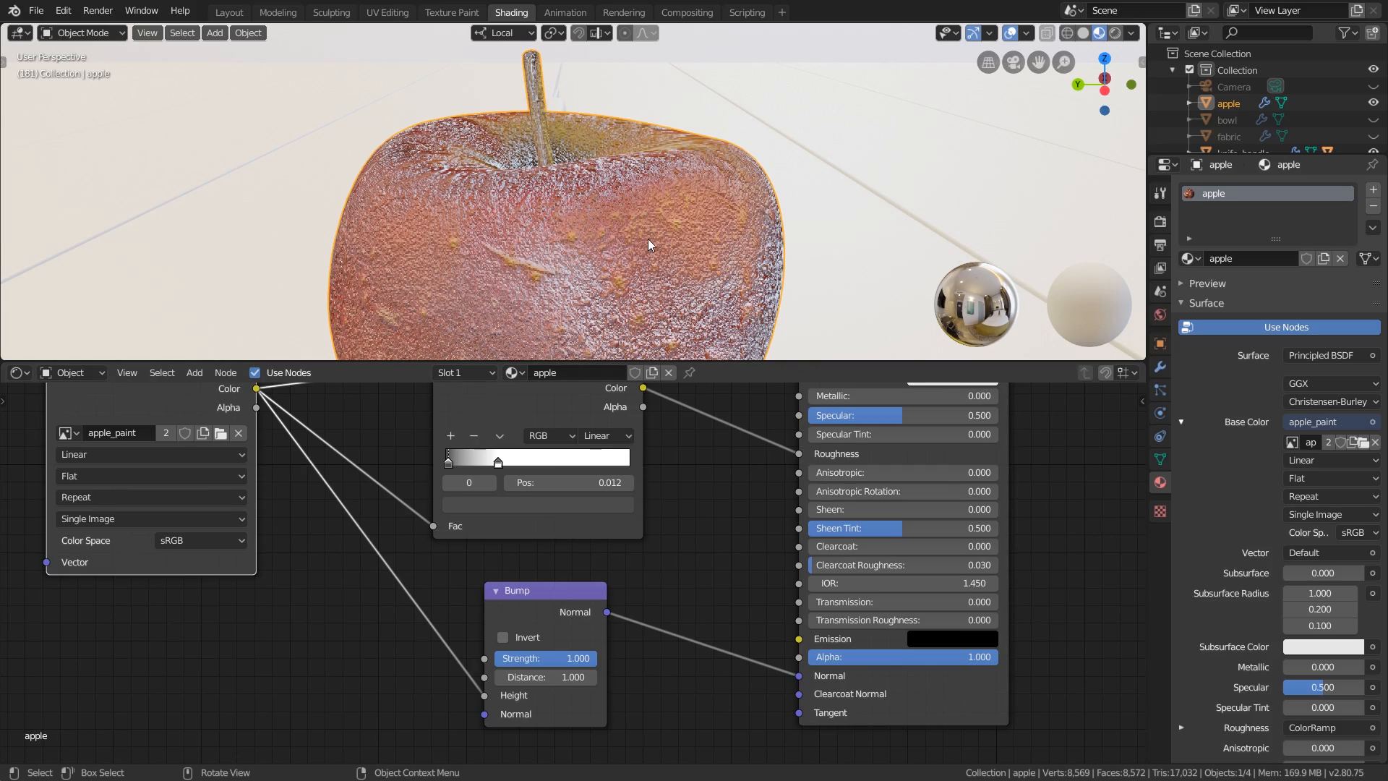
pyautogui.scroll(2, 652, 239)
pyautogui.scroll(2, 653, 243)
pyautogui.moveTo(653, 243); pyautogui.dragTo(657, 233, button='middle')
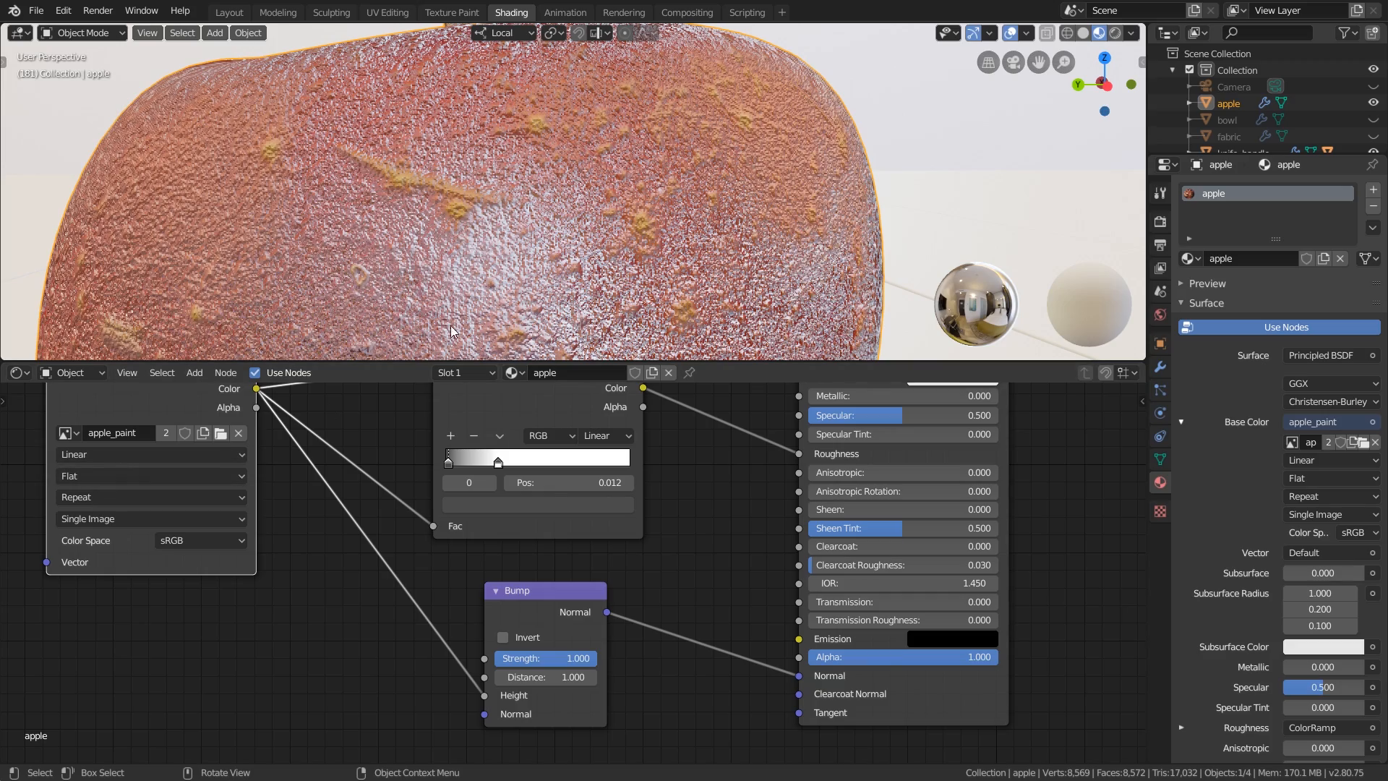
pyautogui.moveTo(441, 183); pyautogui.dragTo(489, 197, button='middle')
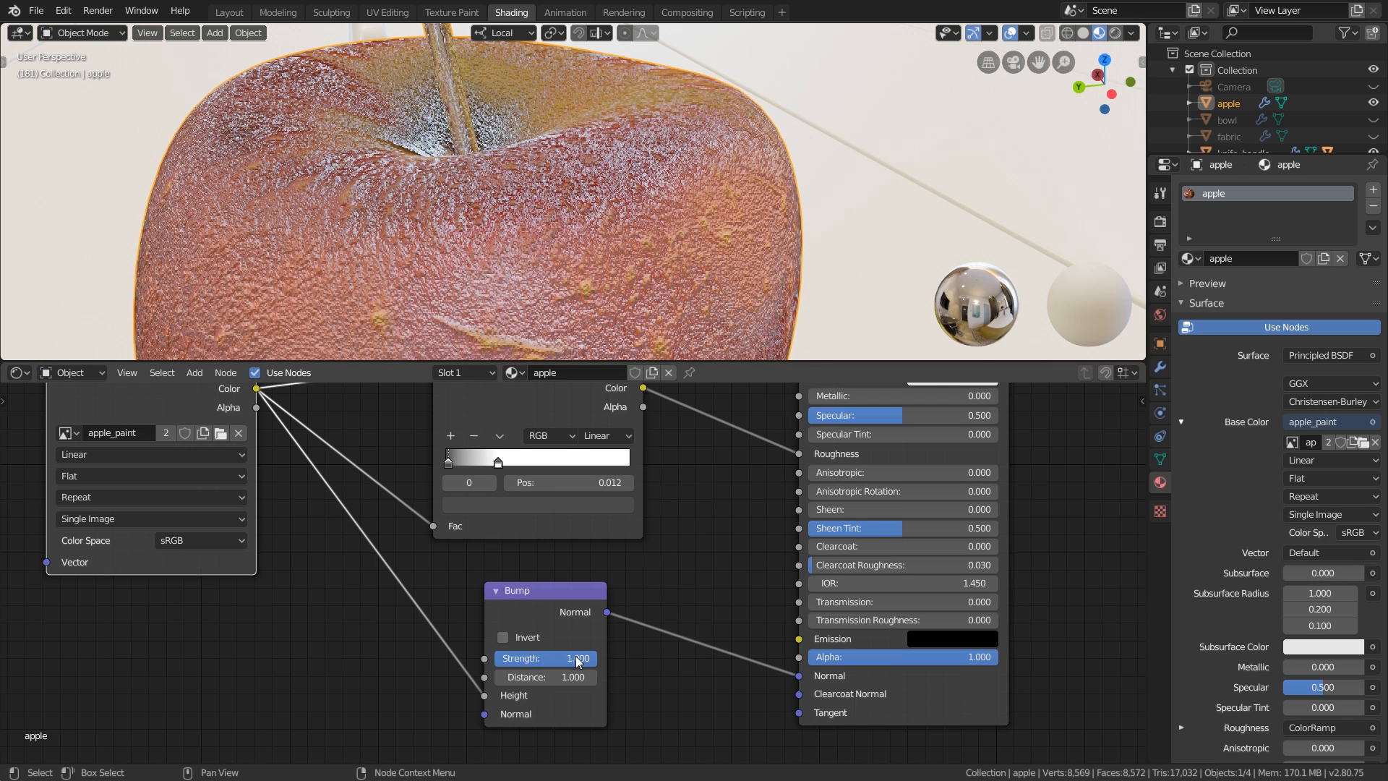
# Reduce the Bump node's Strength to 0.044 and check the apple's reflections
pyautogui.moveTo(578, 658); pyautogui.dragTo(502, 658)
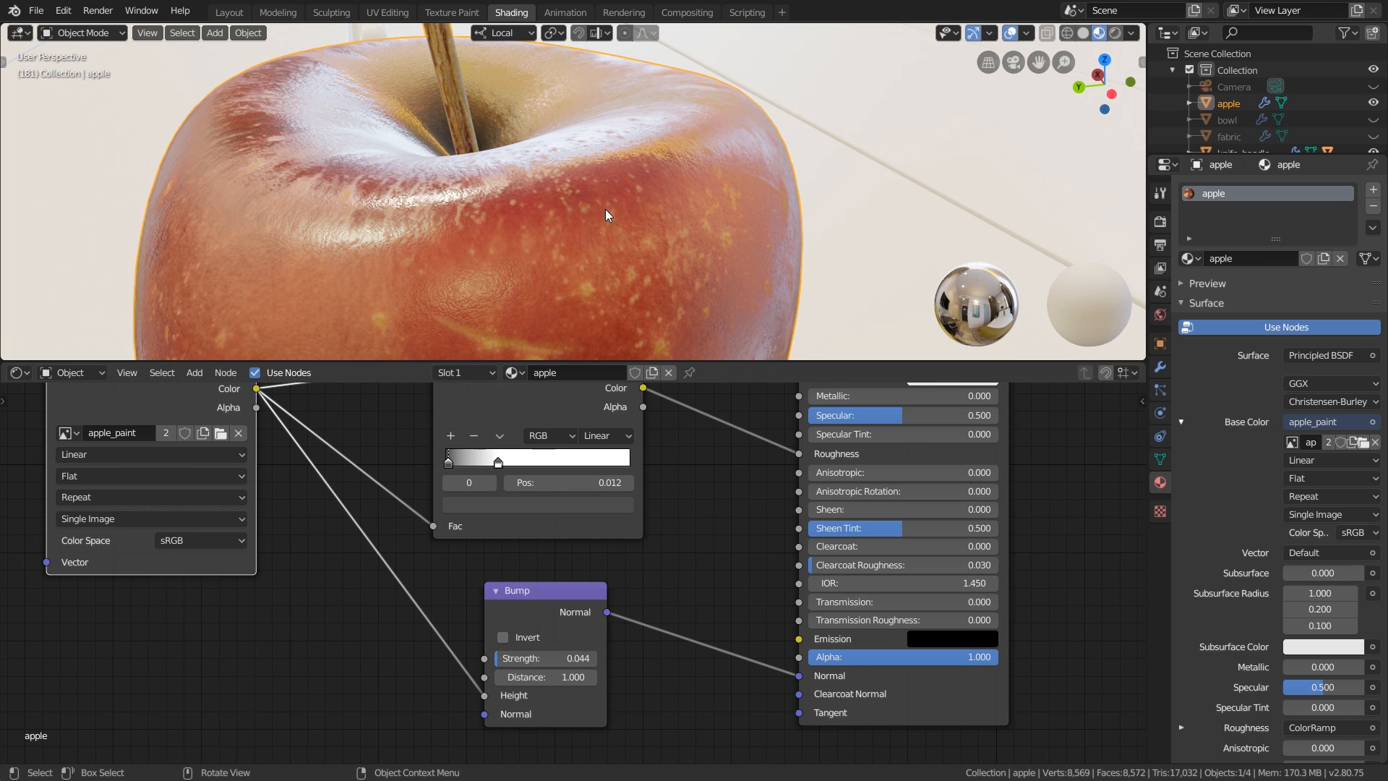
pyautogui.moveTo(605, 210); pyautogui.dragTo(514, 180, button='middle')
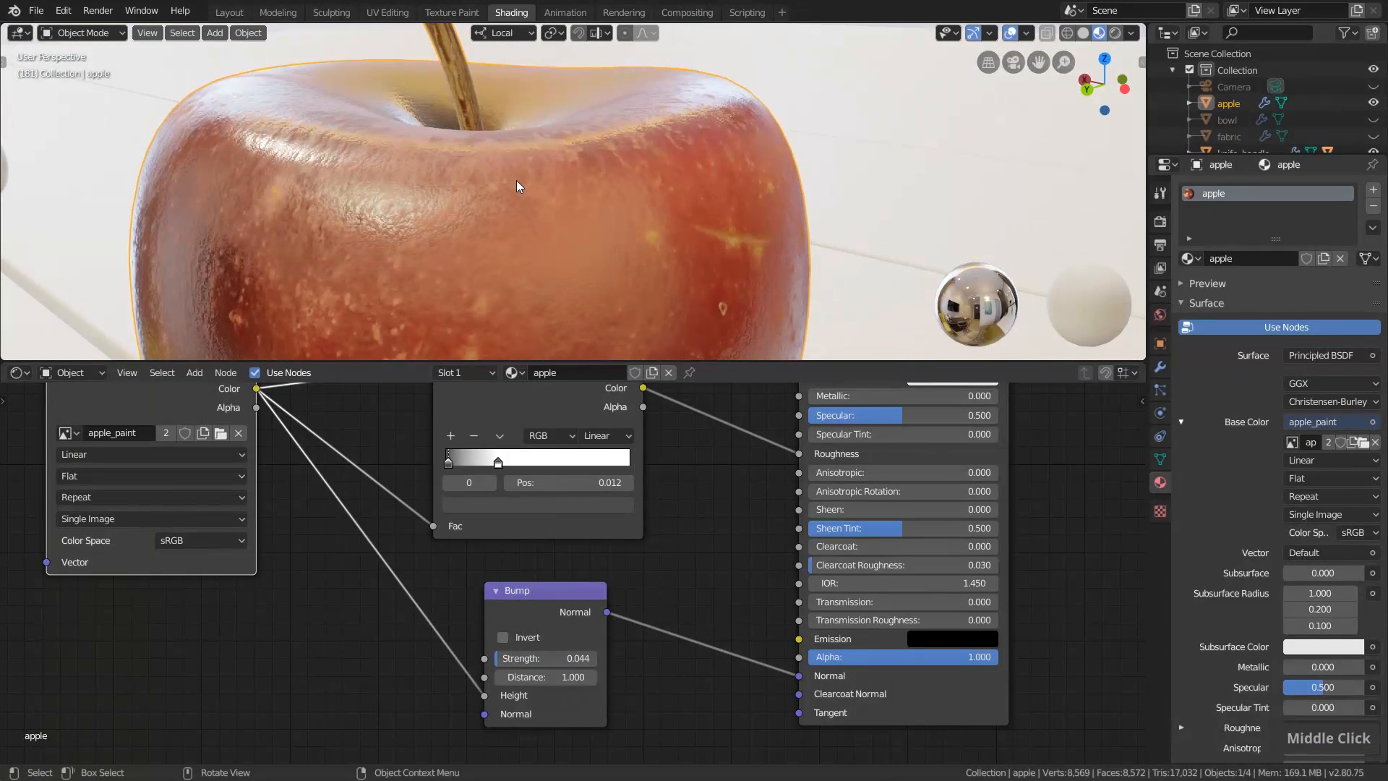
pyautogui.scroll(-2, 517, 180)
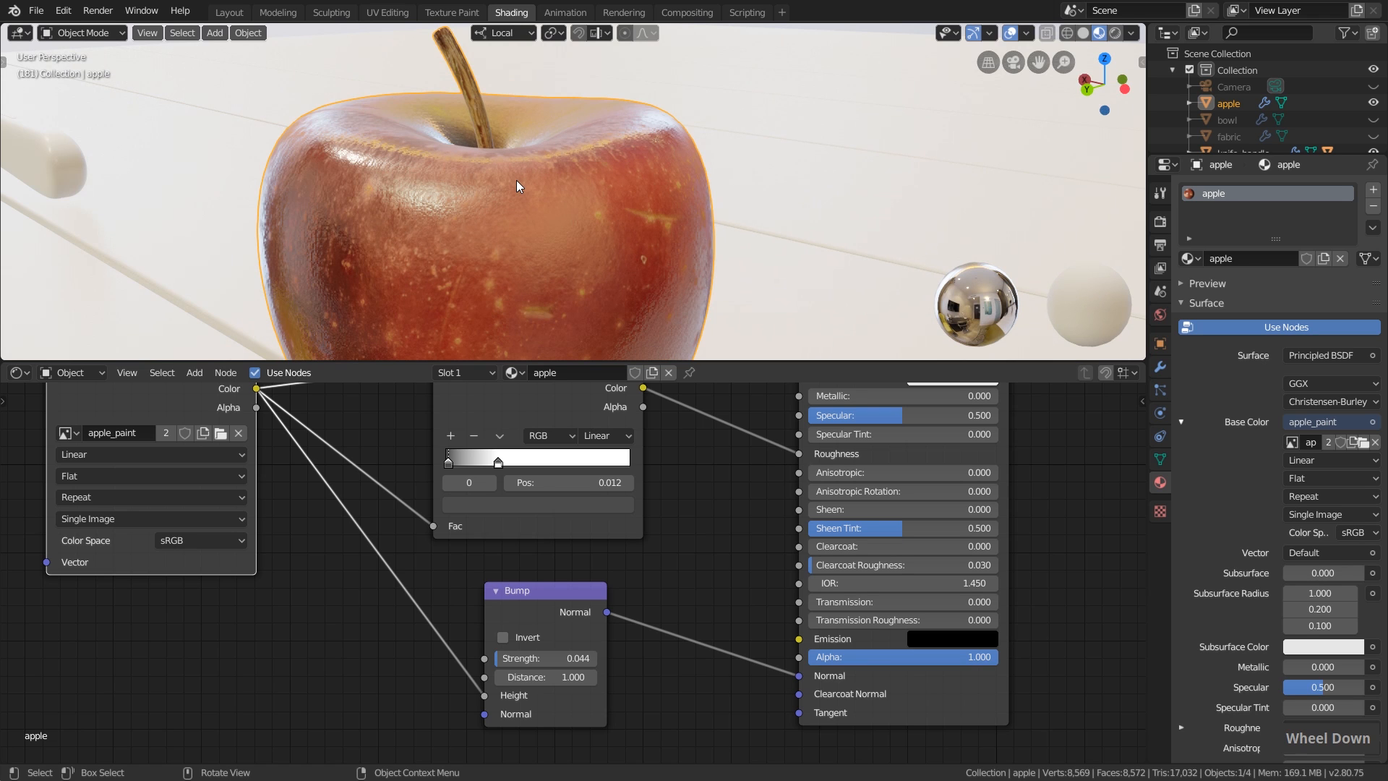
pyautogui.keyDown('shift'); pyautogui.moveTo(541, 226); pyautogui.dragTo(600, 204, button='middle'); pyautogui.keyUp('shift')
pyautogui.scroll(-1, 601, 182)
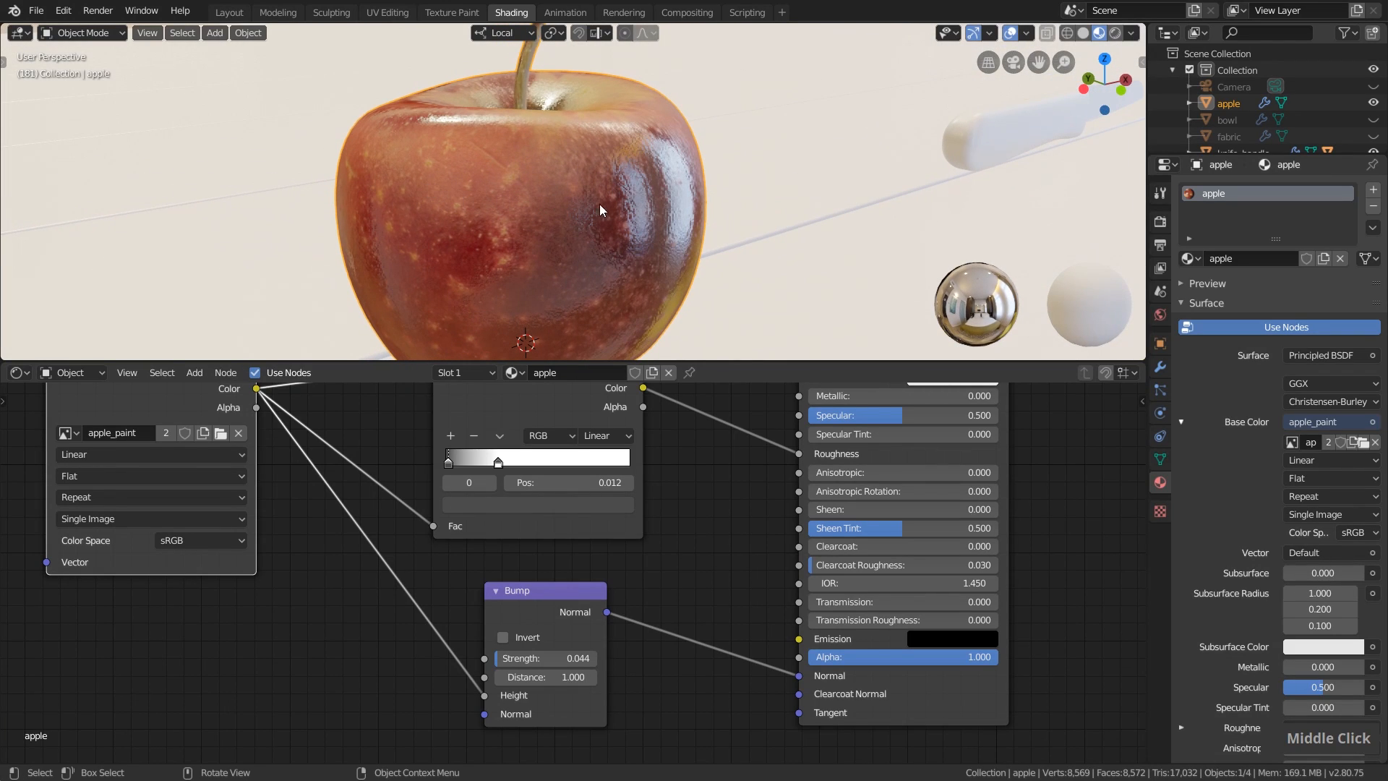
# Set the Bump node's Strength to 0.025
pyautogui.click(565, 658)
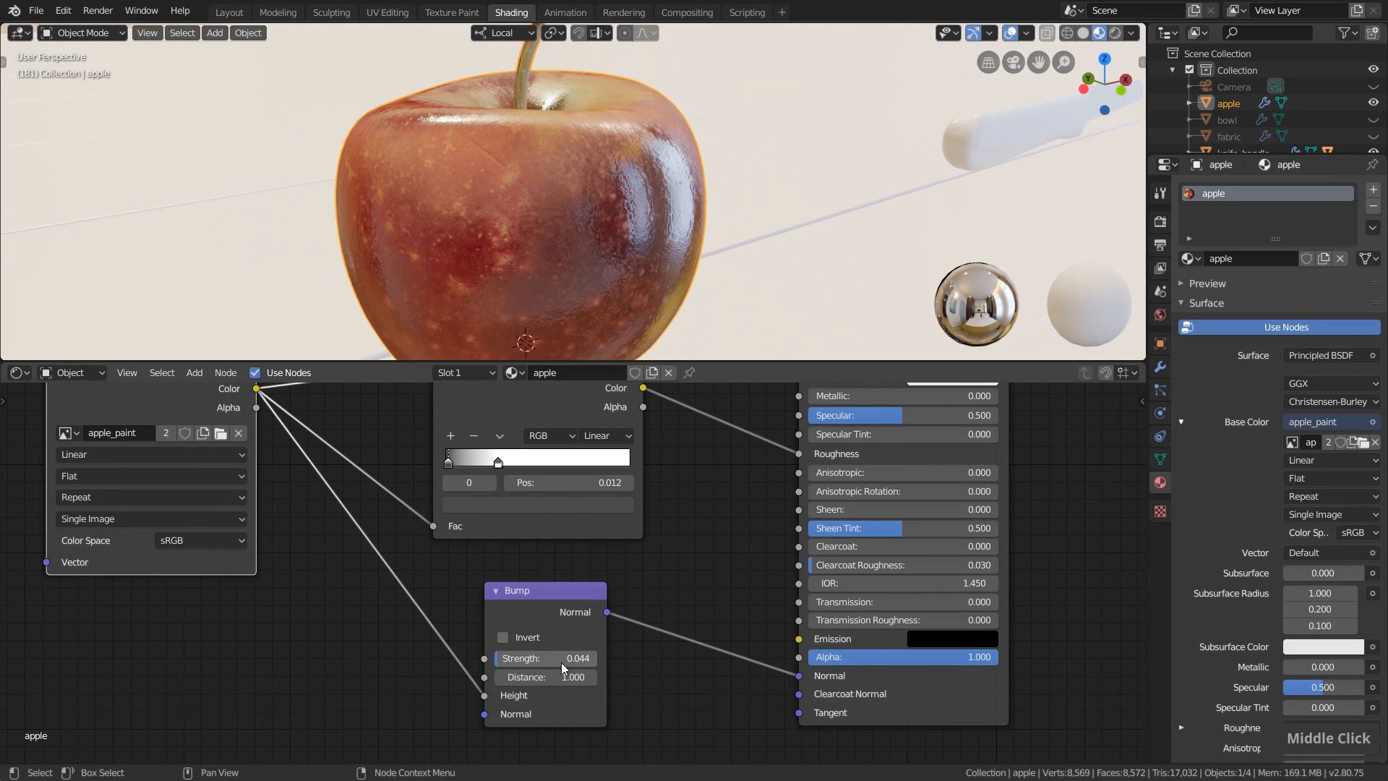
pyautogui.press('BackSpace')
pyautogui.press('BackSpace')
pyautogui.press('BackSpace')
pyautogui.press('BackSpace')
pyautogui.press('BackSpace')
pyautogui.write('5')
pyautogui.press('Return')
pyautogui.moveTo(551, 659); pyautogui.dragTo(543, 660)
# Review the apple's subtle surface bump from different angles together with the complete node tree
pyautogui.moveTo(571, 248); pyautogui.dragTo(603, 176, button='middle')
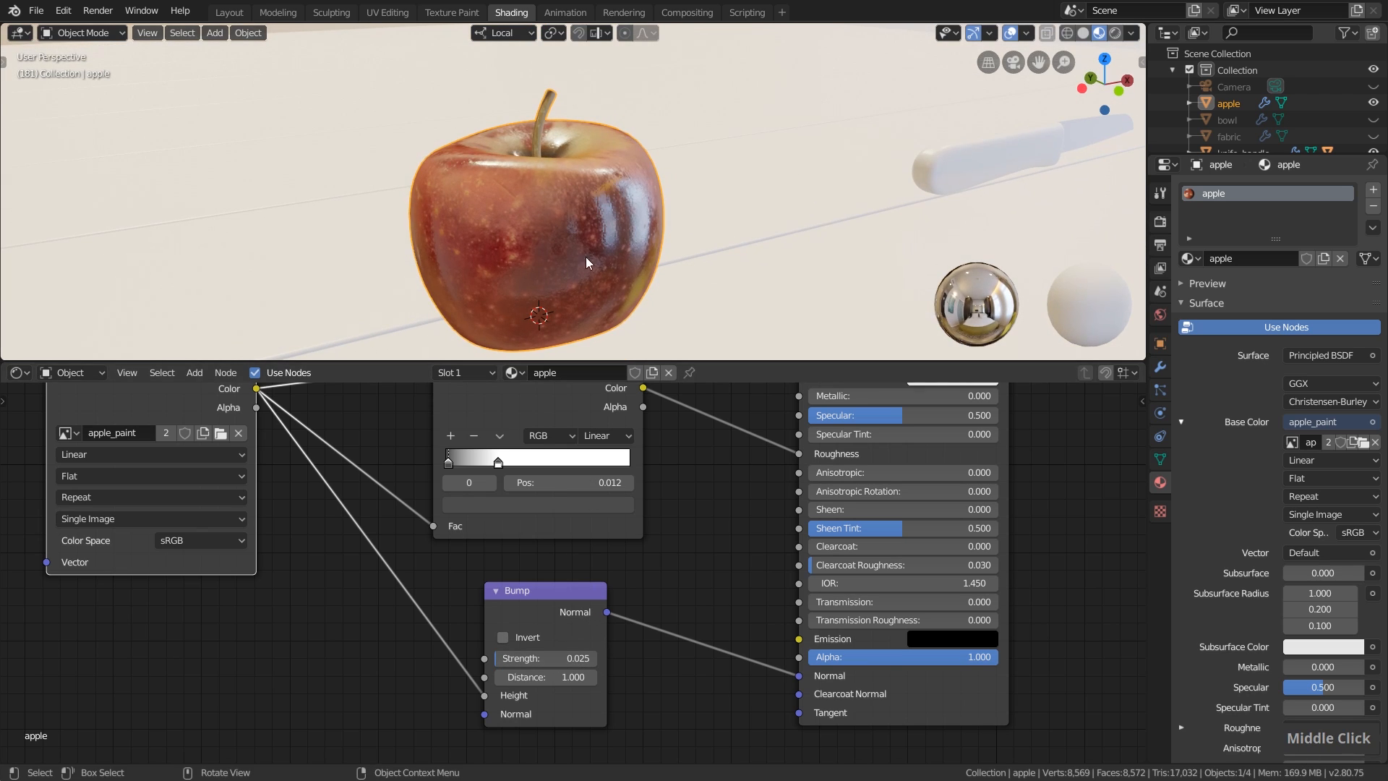
pyautogui.scroll(3, 579, 238)
pyautogui.moveTo(579, 239); pyautogui.dragTo(565, 197, button='middle')
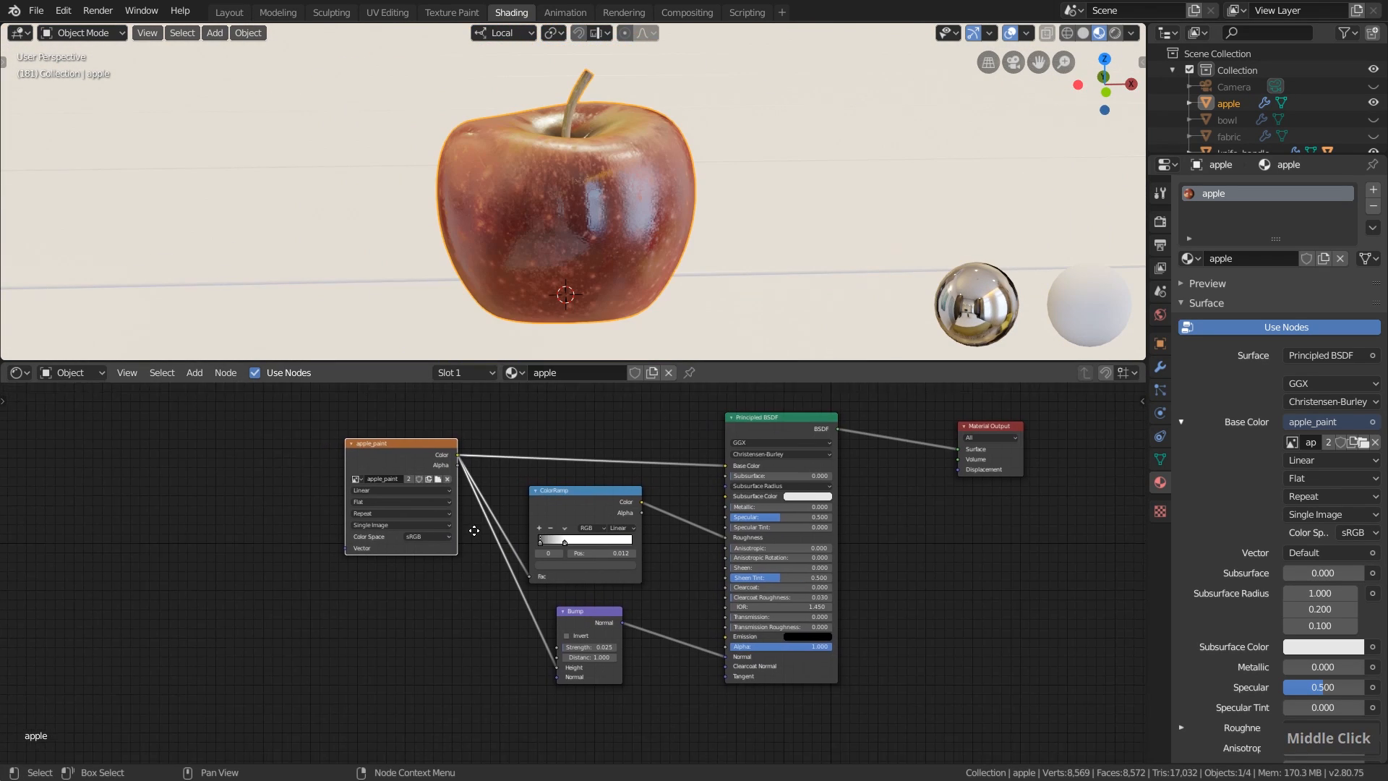
pyautogui.moveTo(474, 527); pyautogui.dragTo(433, 530, button='middle')
pyautogui.moveTo(543, 204)
pyautogui.mouseDown(button='middle')
pyautogui.moveTo(631, 189)
pyautogui.moveTo(845, 194)
pyautogui.moveTo(564, 195)
pyautogui.mouseUp(button='middle')
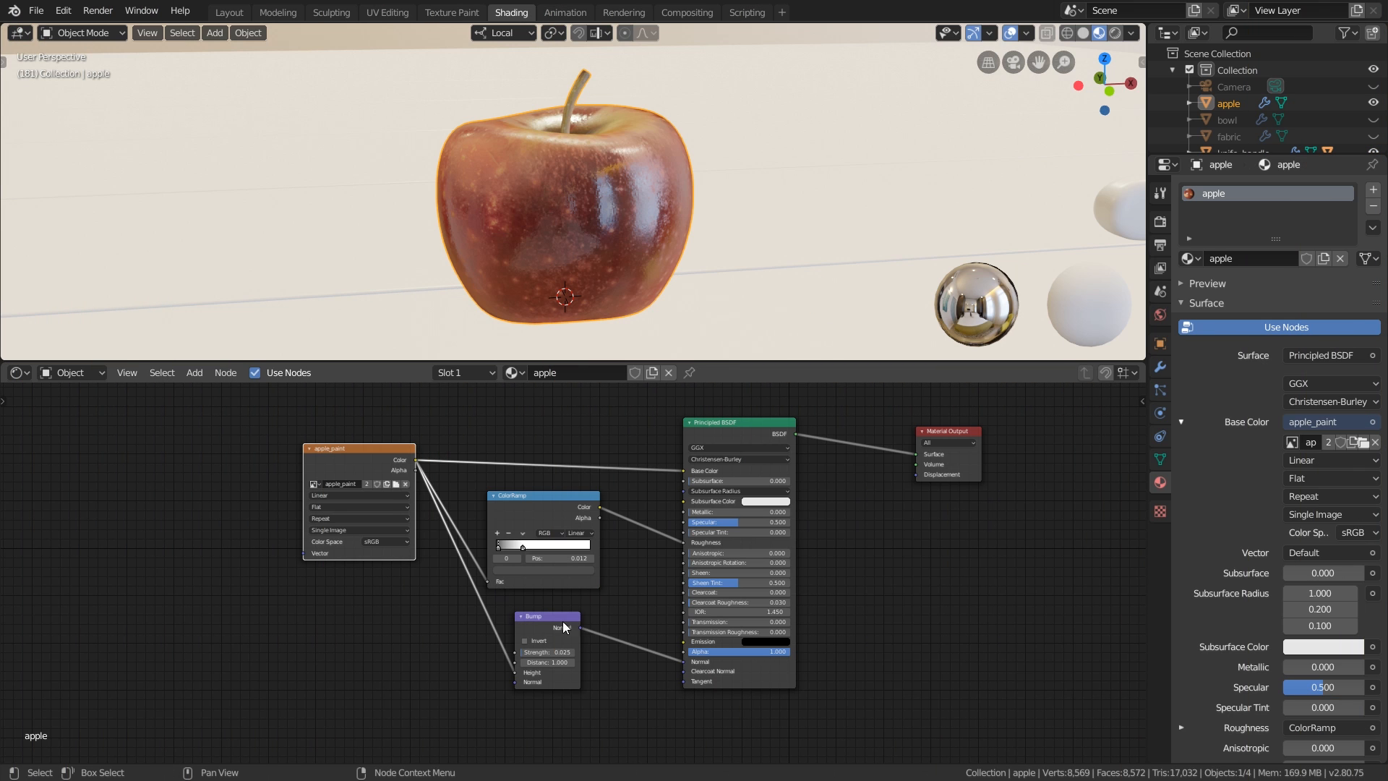
pyautogui.scroll(-2, 749, 206)
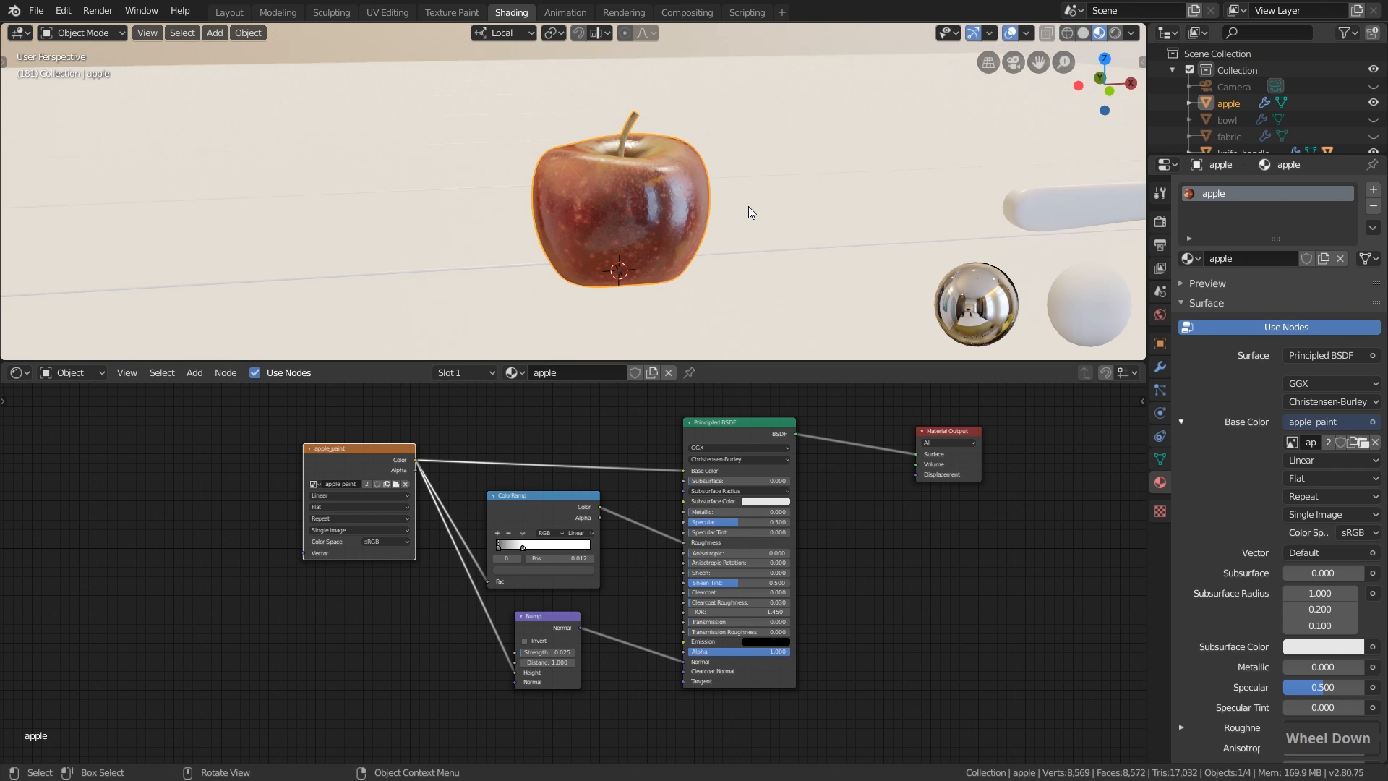
pyautogui.moveTo(855, 215)
pyautogui.keyDown('shift'); pyautogui.mouseDown(button='middle')
pyautogui.moveTo(895, 215)
pyautogui.moveTo(874, 215)
pyautogui.mouseUp(button='middle'); pyautogui.keyUp('shift')
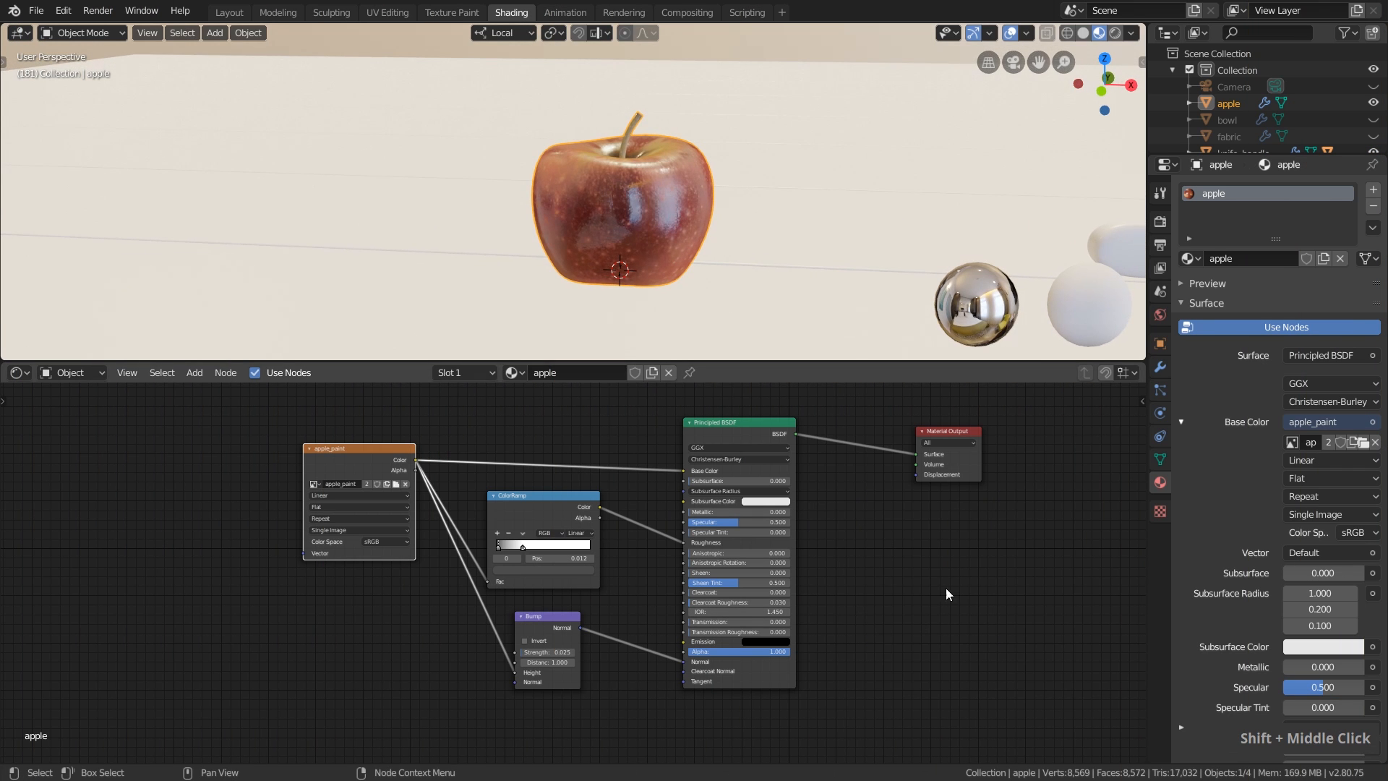
# Assign the existing apple material to the knife_handle object and check how it looks on the handle
pyautogui.keyDown('shift'); pyautogui.moveTo(965, 211); pyautogui.dragTo(427, 195, button='middle'); pyautogui.keyUp('shift')
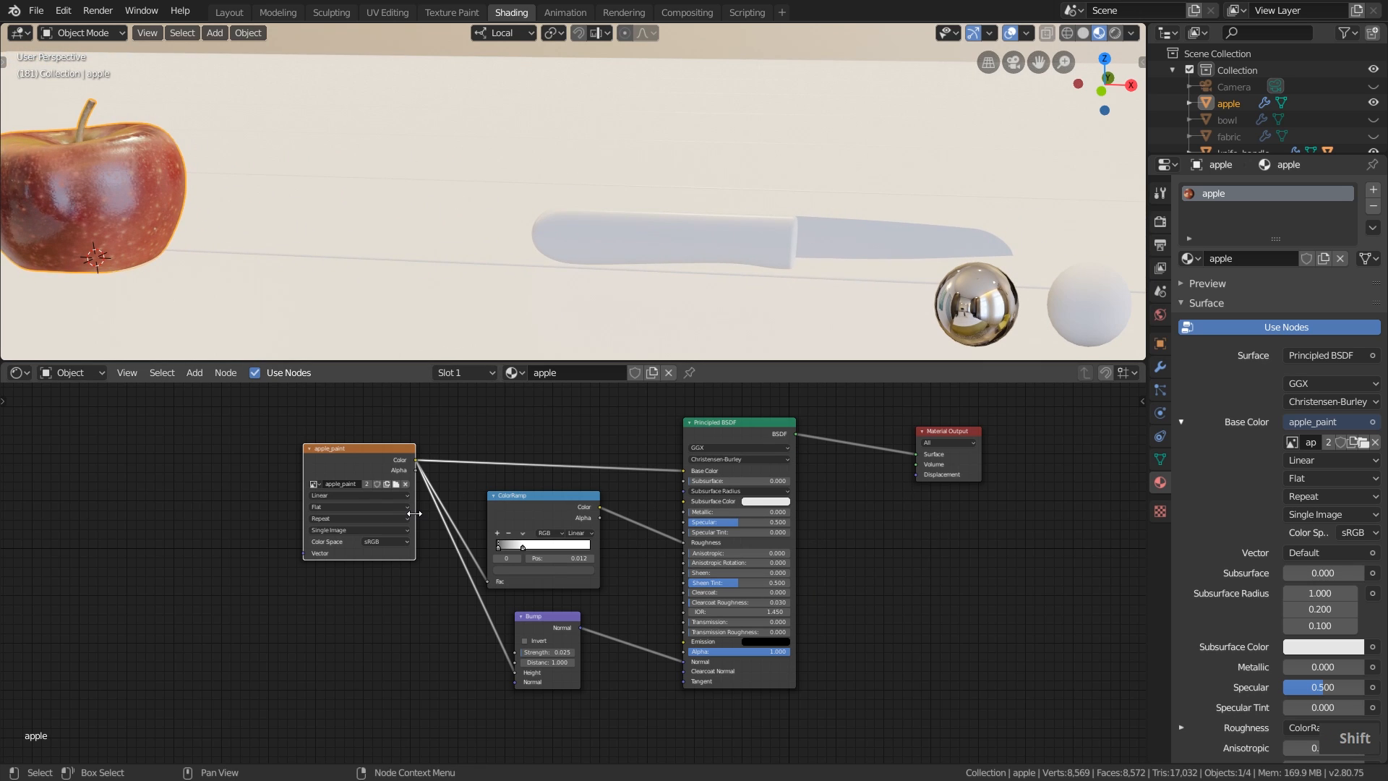
pyautogui.click(668, 239)
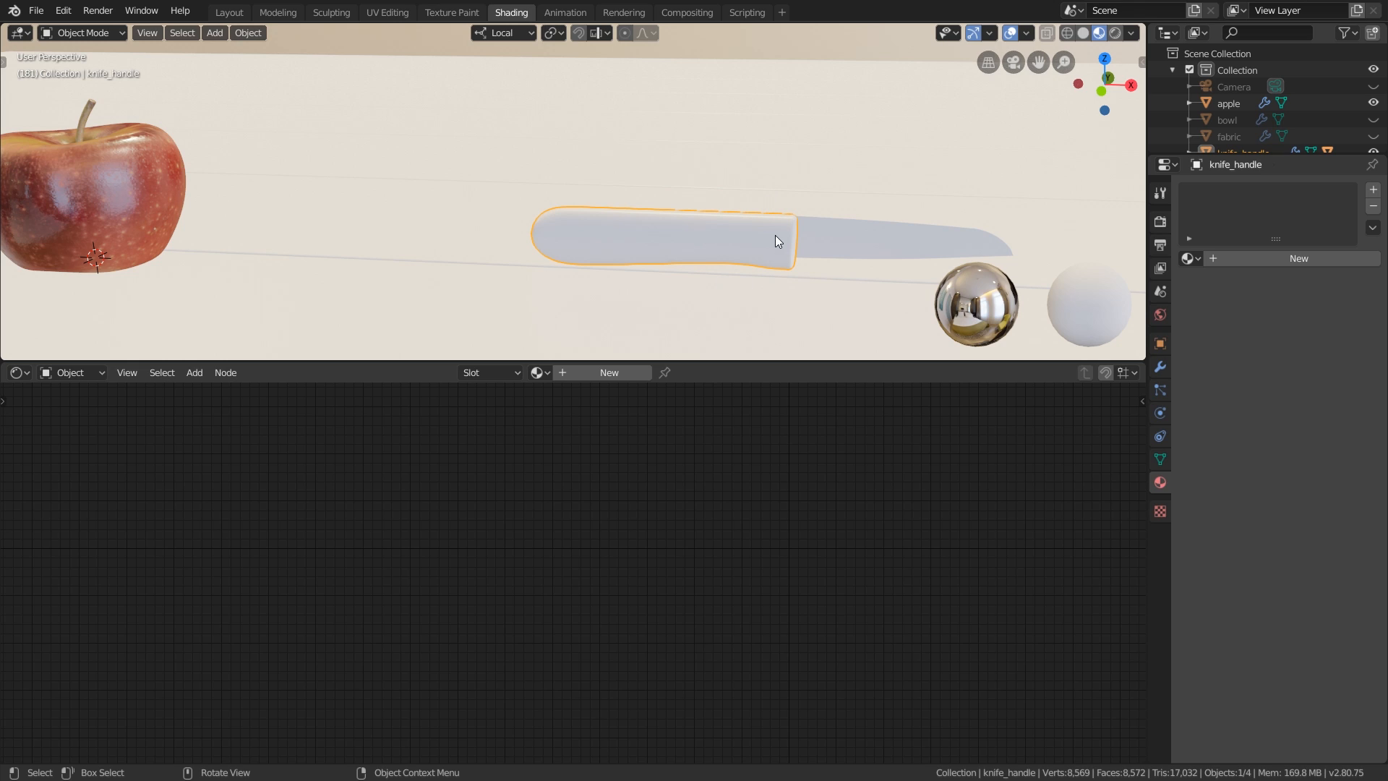
pyautogui.click(1160, 483)
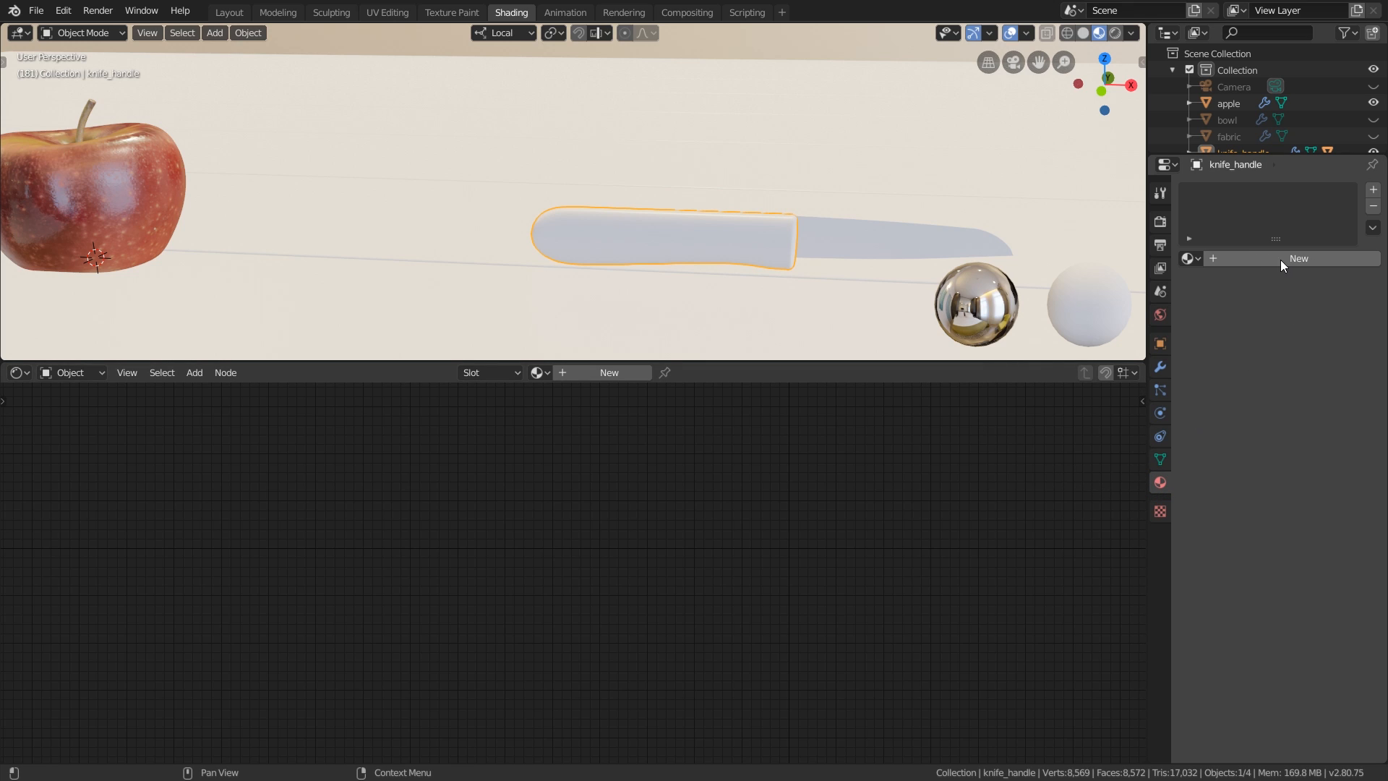
pyautogui.click(1198, 262)
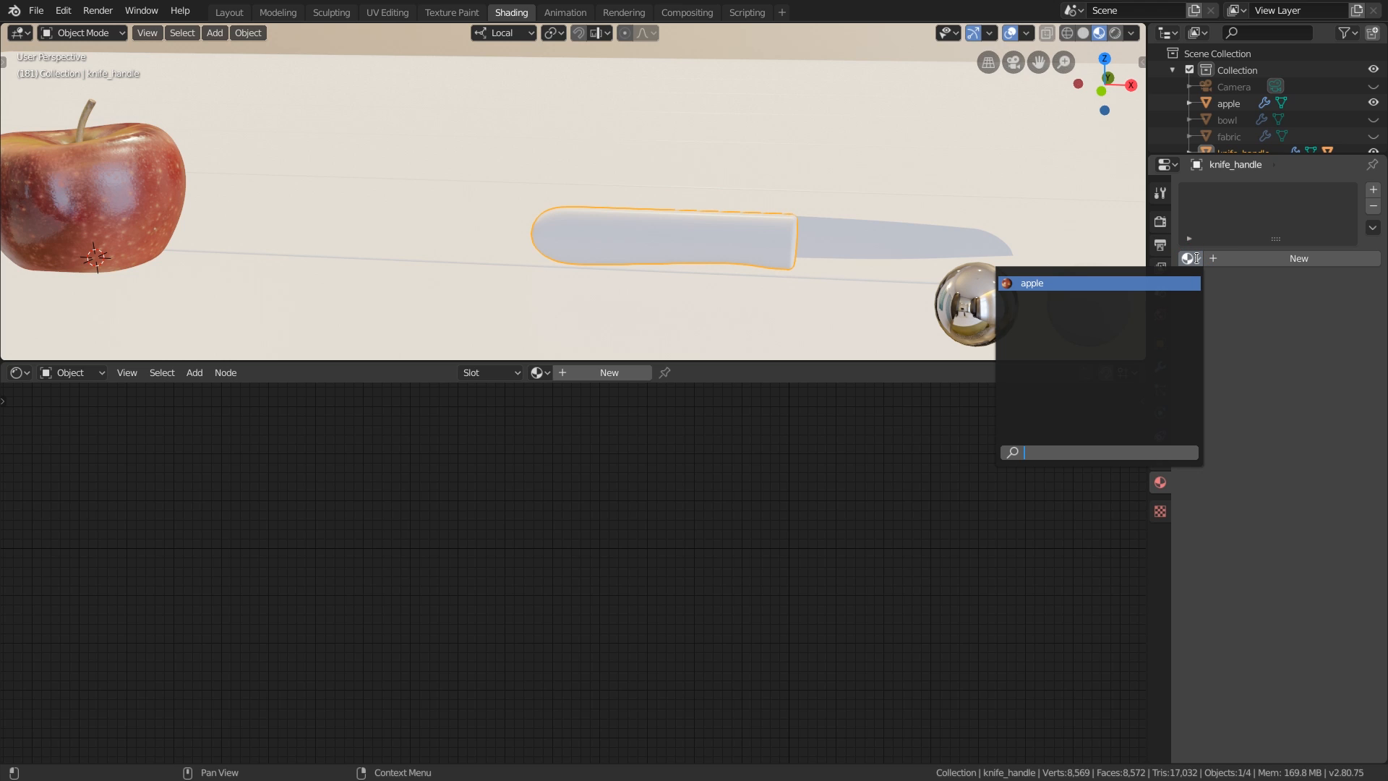
pyautogui.click(1047, 284)
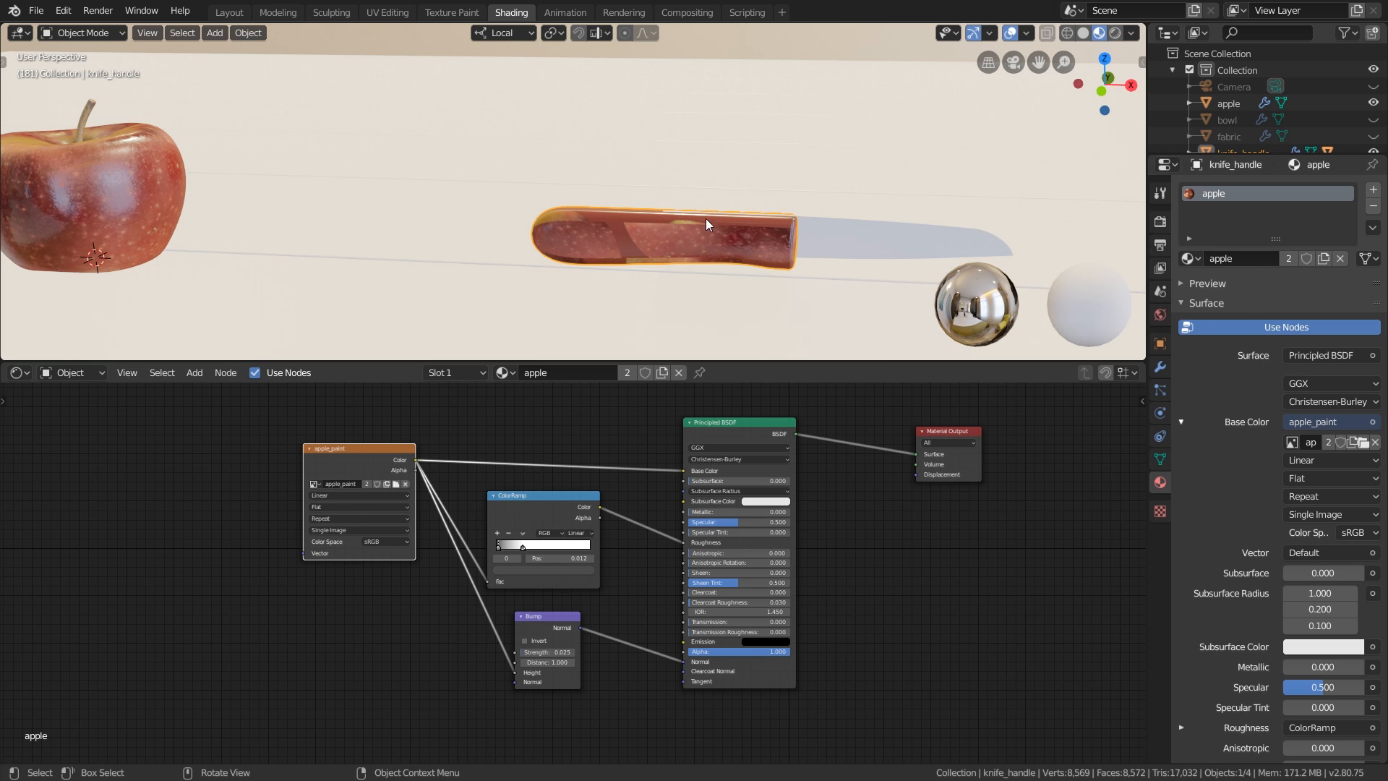
pyautogui.scroll(3, 657, 236)
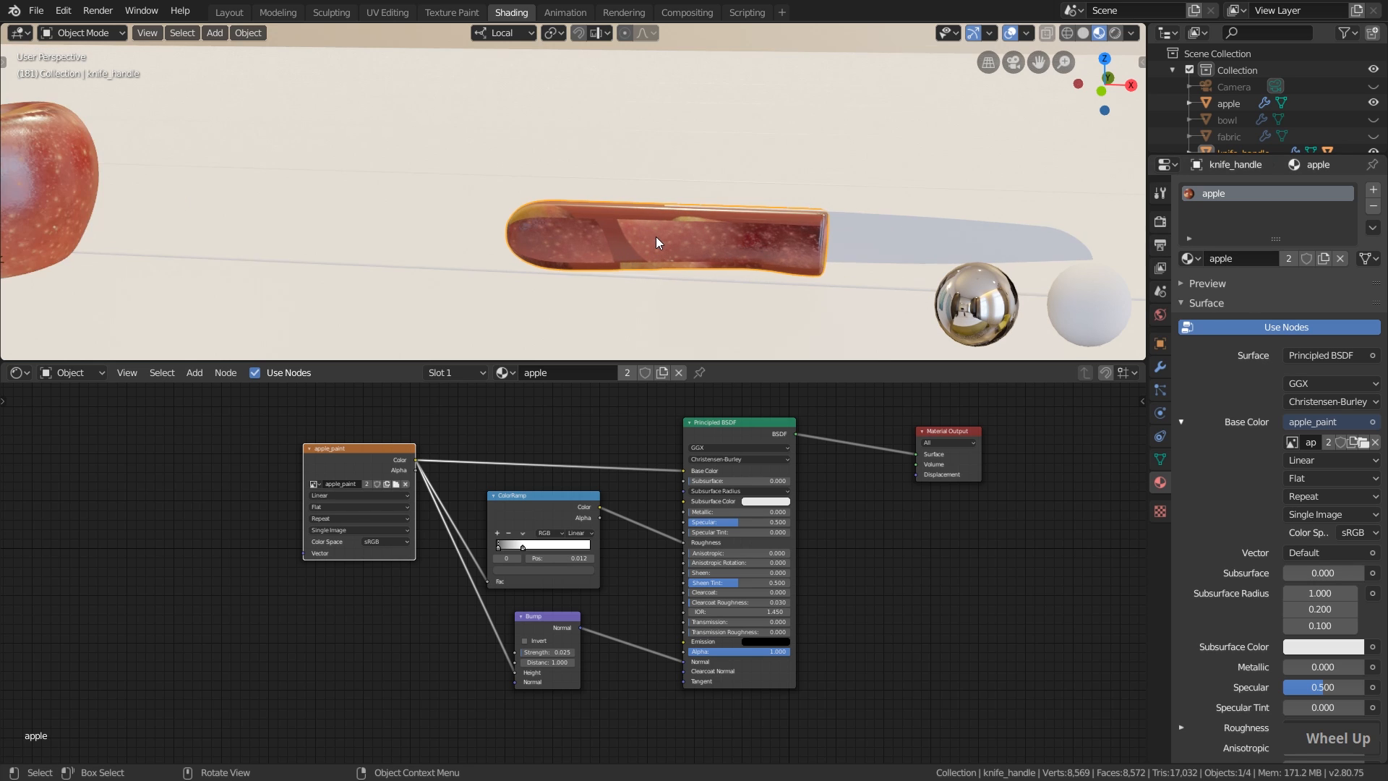
pyautogui.moveTo(750, 235); pyautogui.dragTo(779, 239, button='middle')
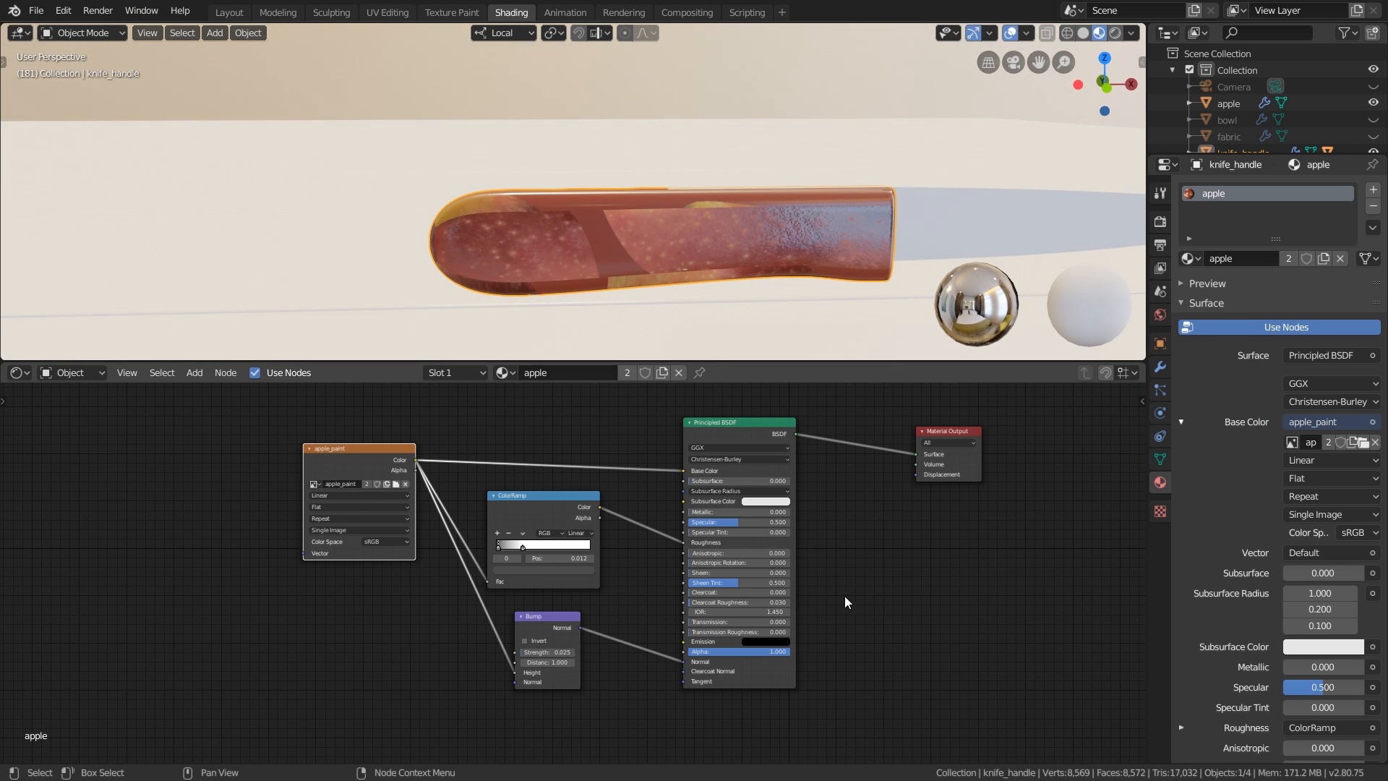
# Unlink apple_paint from the shared material's Base Color, compare the apple and knife handle, and restore the link
pyautogui.moveTo(683, 470); pyautogui.dragTo(644, 462)
pyautogui.rightClick(645, 462)
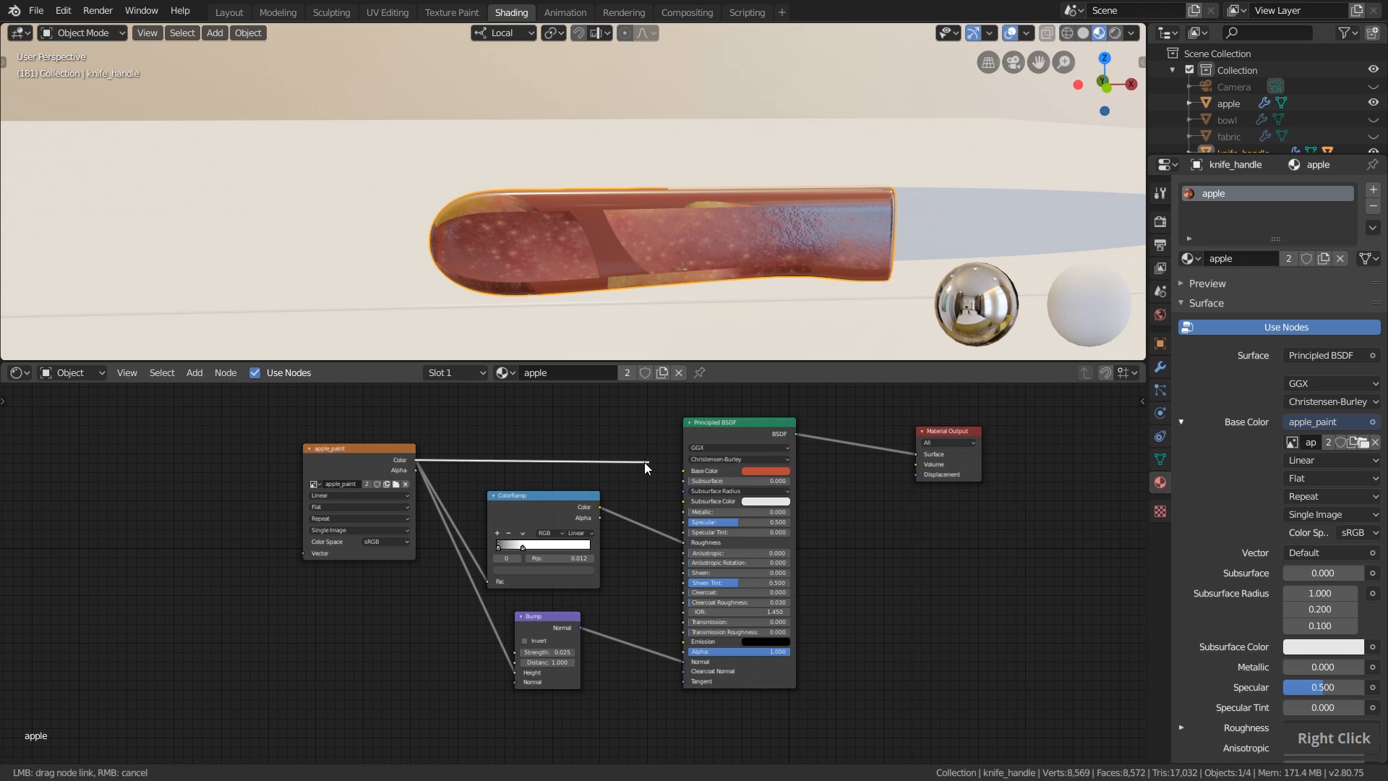
pyautogui.scroll(-3, 705, 280)
pyautogui.scroll(-1, 705, 280)
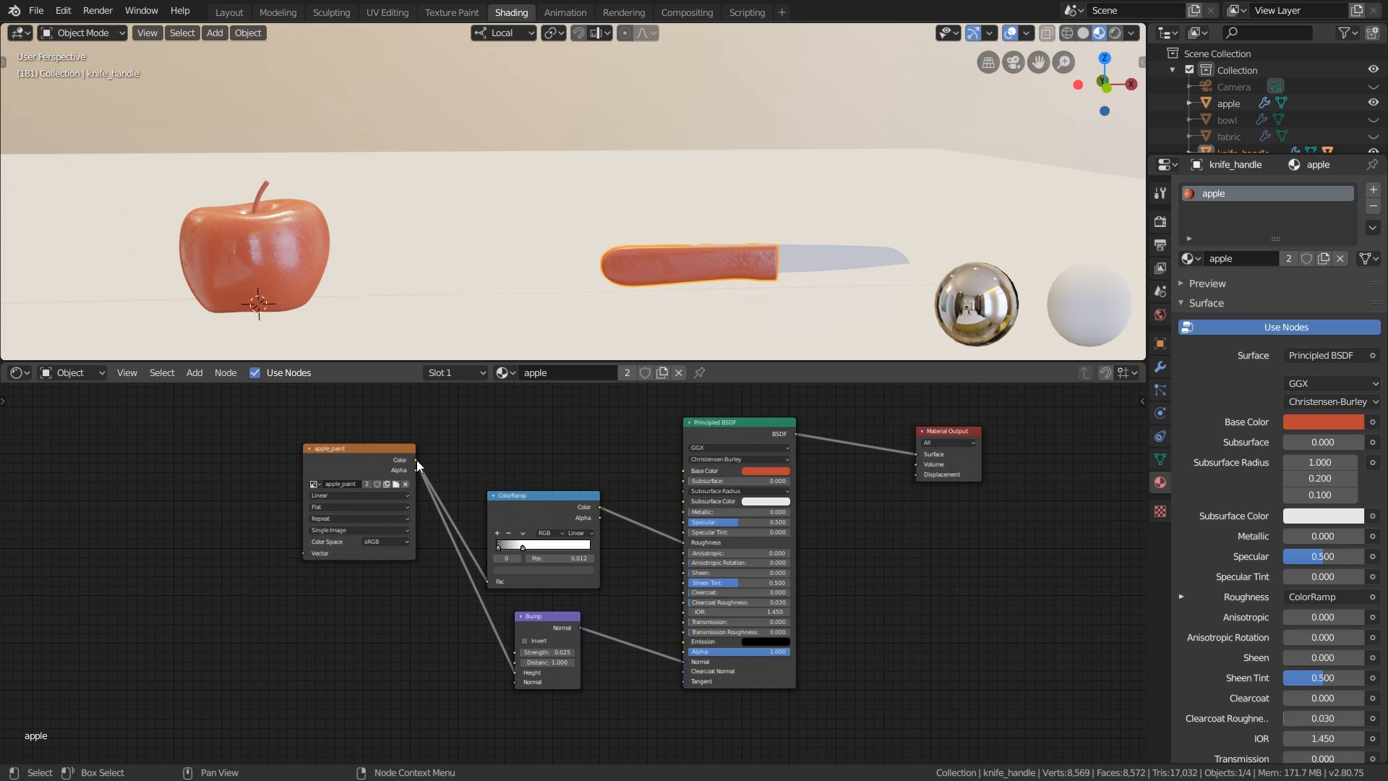
pyautogui.moveTo(417, 460); pyautogui.dragTo(682, 470)
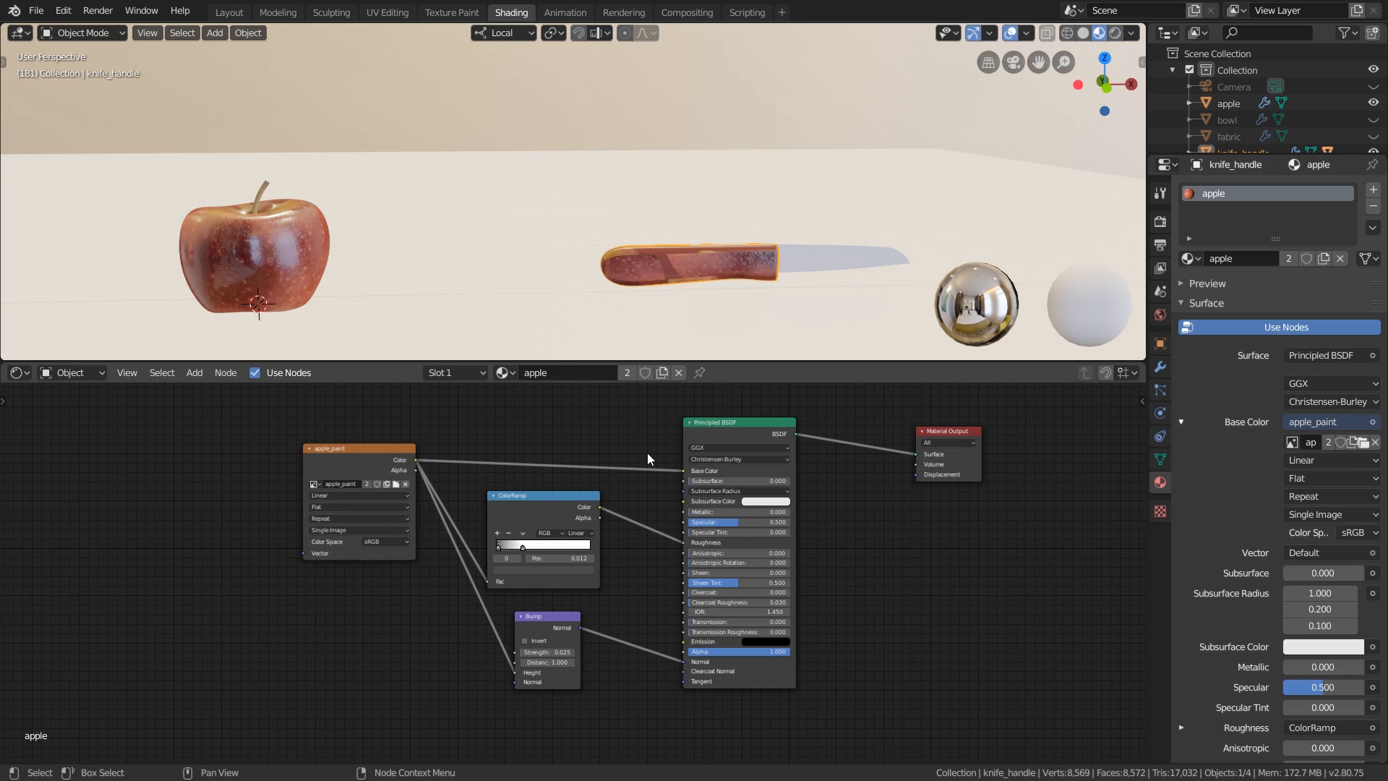
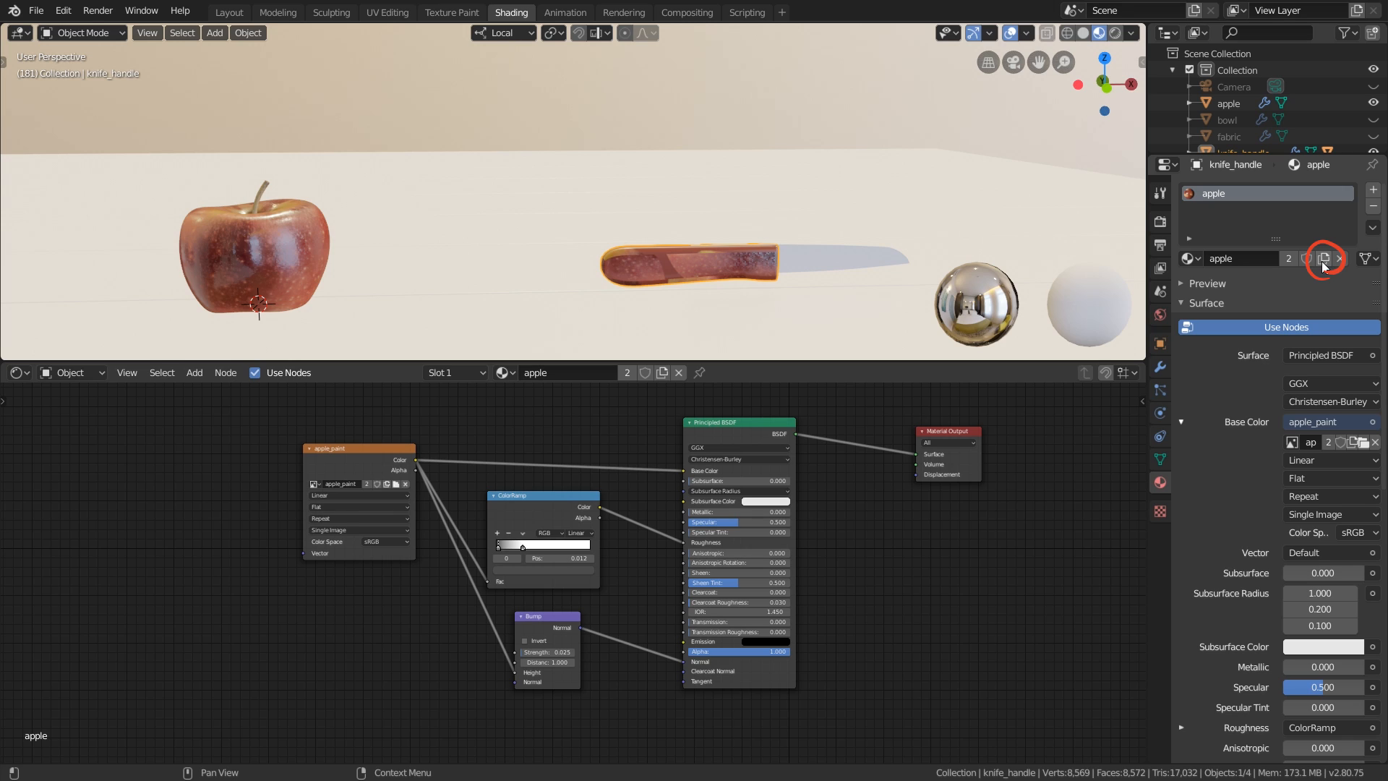
# Make an independent copy of the apple material for the knife handle and rename it knife_handle
pyautogui.click(1323, 259)
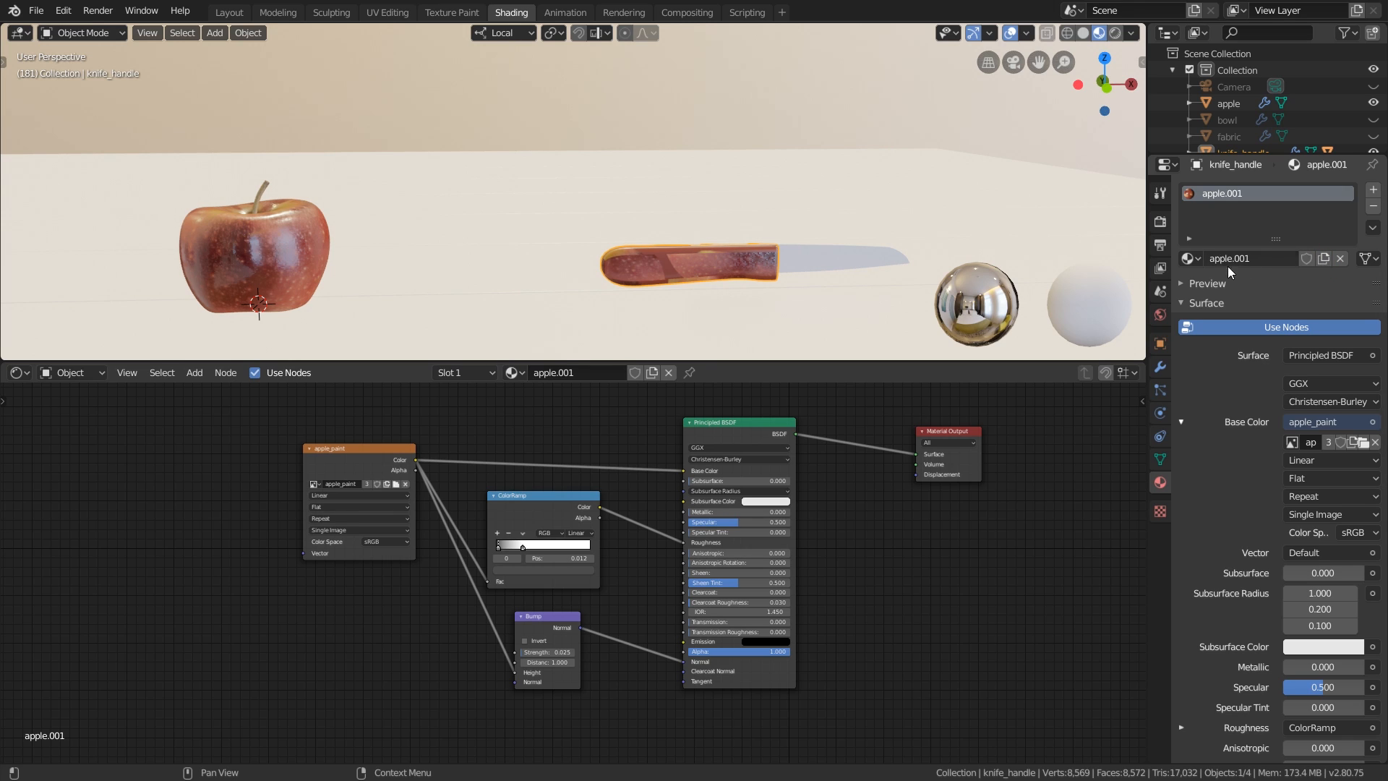
pyautogui.click(1190, 258)
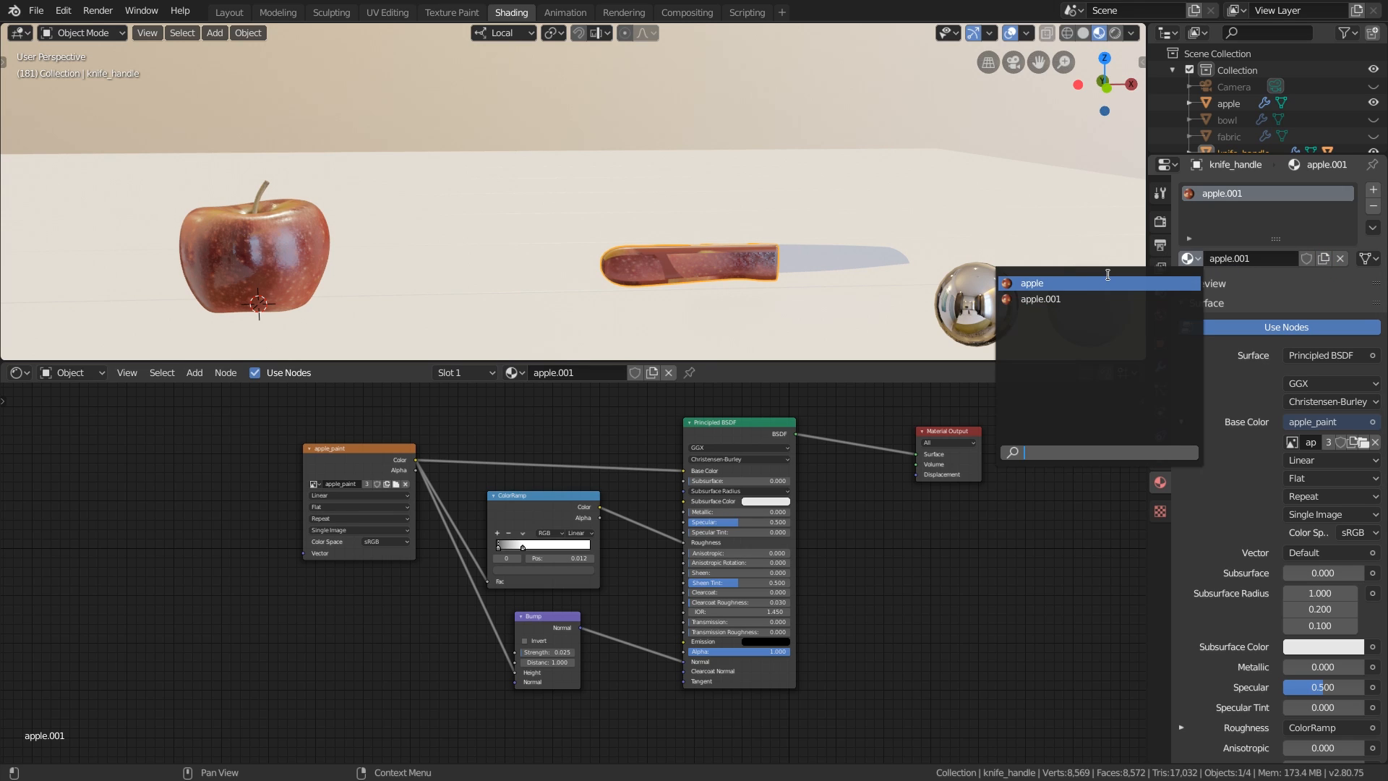
pyautogui.click(1063, 300)
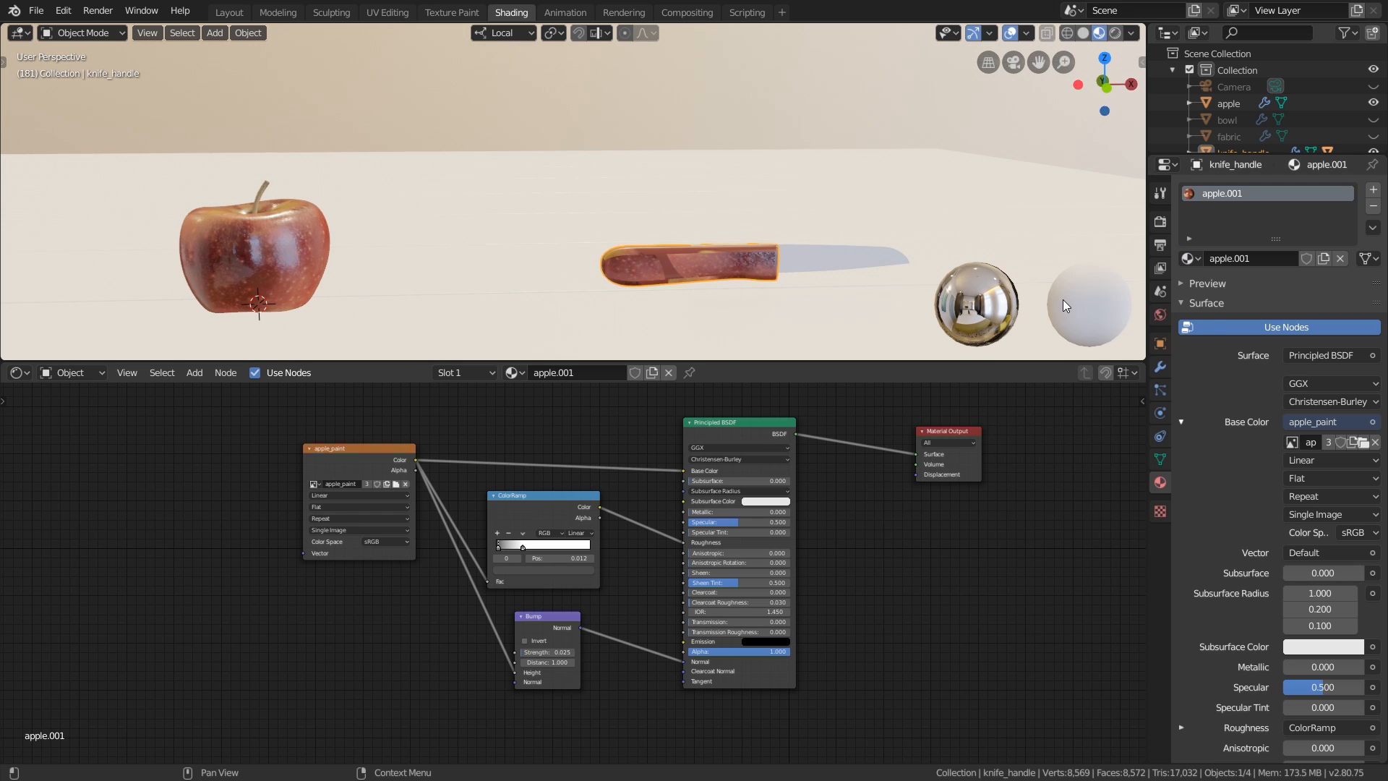
pyautogui.doubleClick(1235, 258)
pyautogui.write('knife_handl')
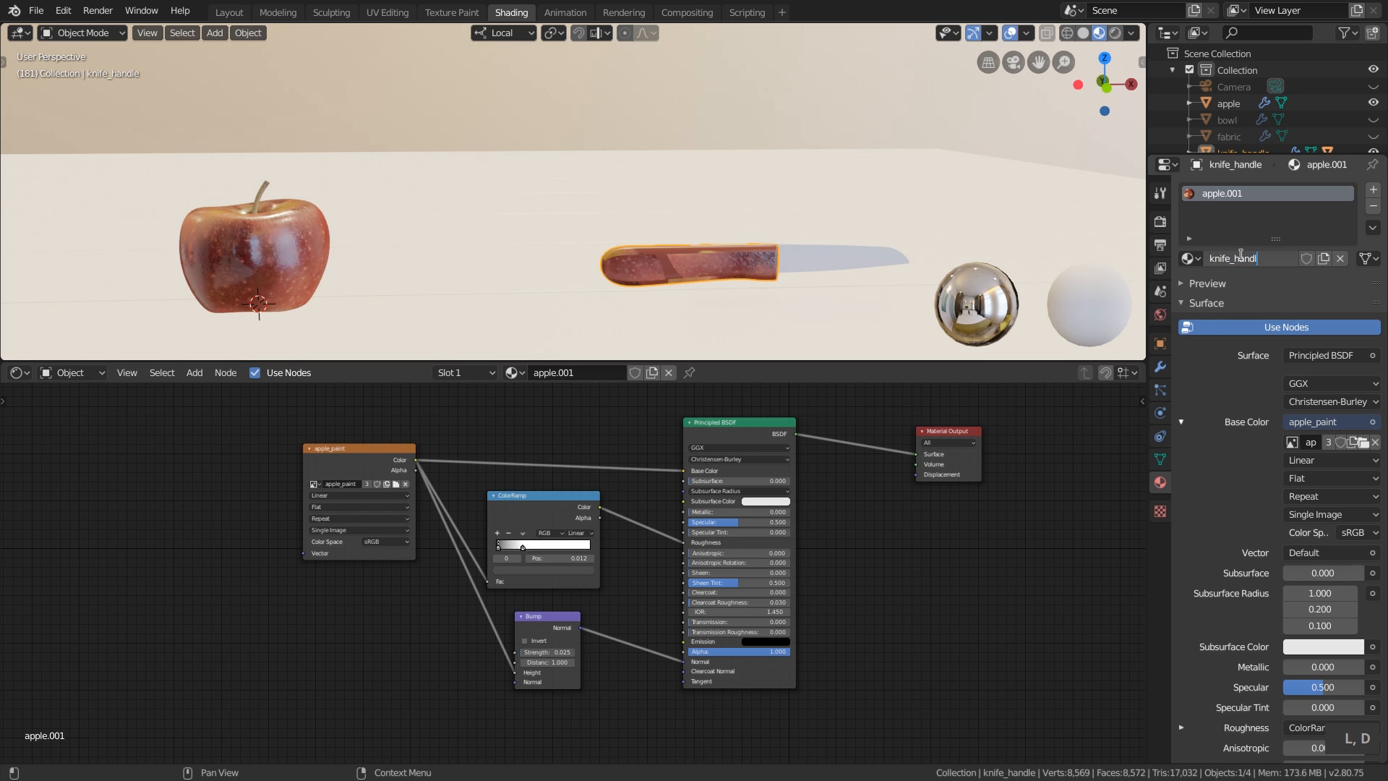
pyautogui.write('e')
pyautogui.press('Return')
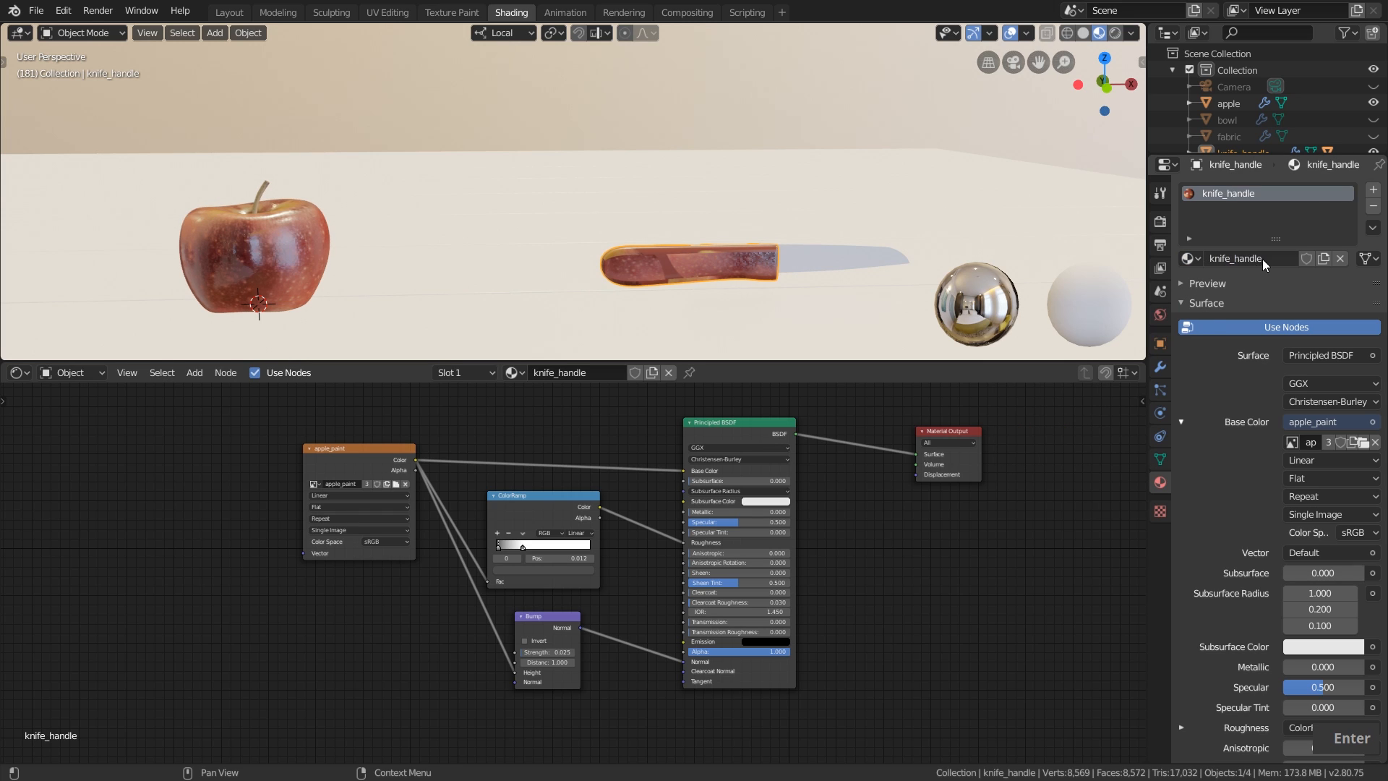
# Remove the apple_paint image from the knife_handle material and delete its Image Texture node
pyautogui.scroll(2, 336, 475)
pyautogui.moveTo(323, 470); pyautogui.dragTo(393, 476, button='middle')
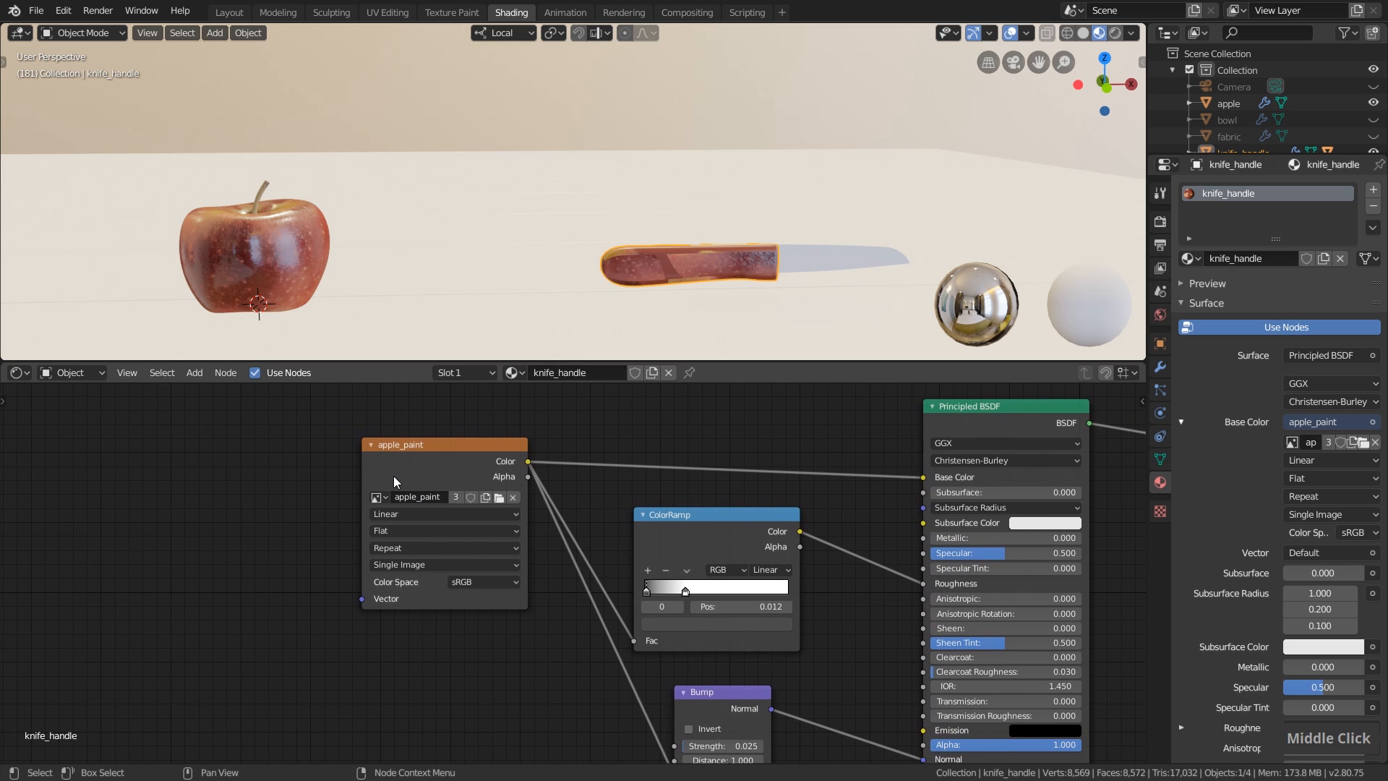
pyautogui.scroll(1, 397, 476)
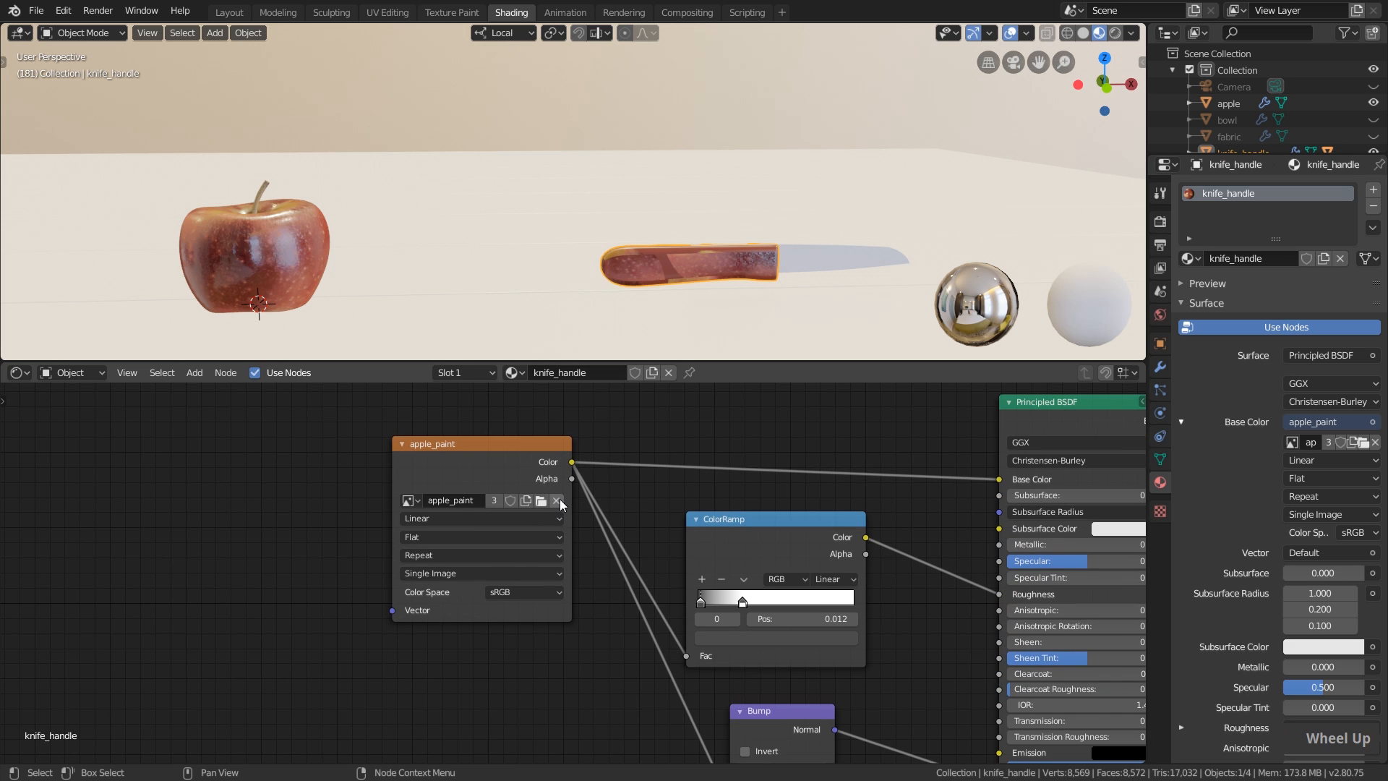
pyautogui.click(558, 500)
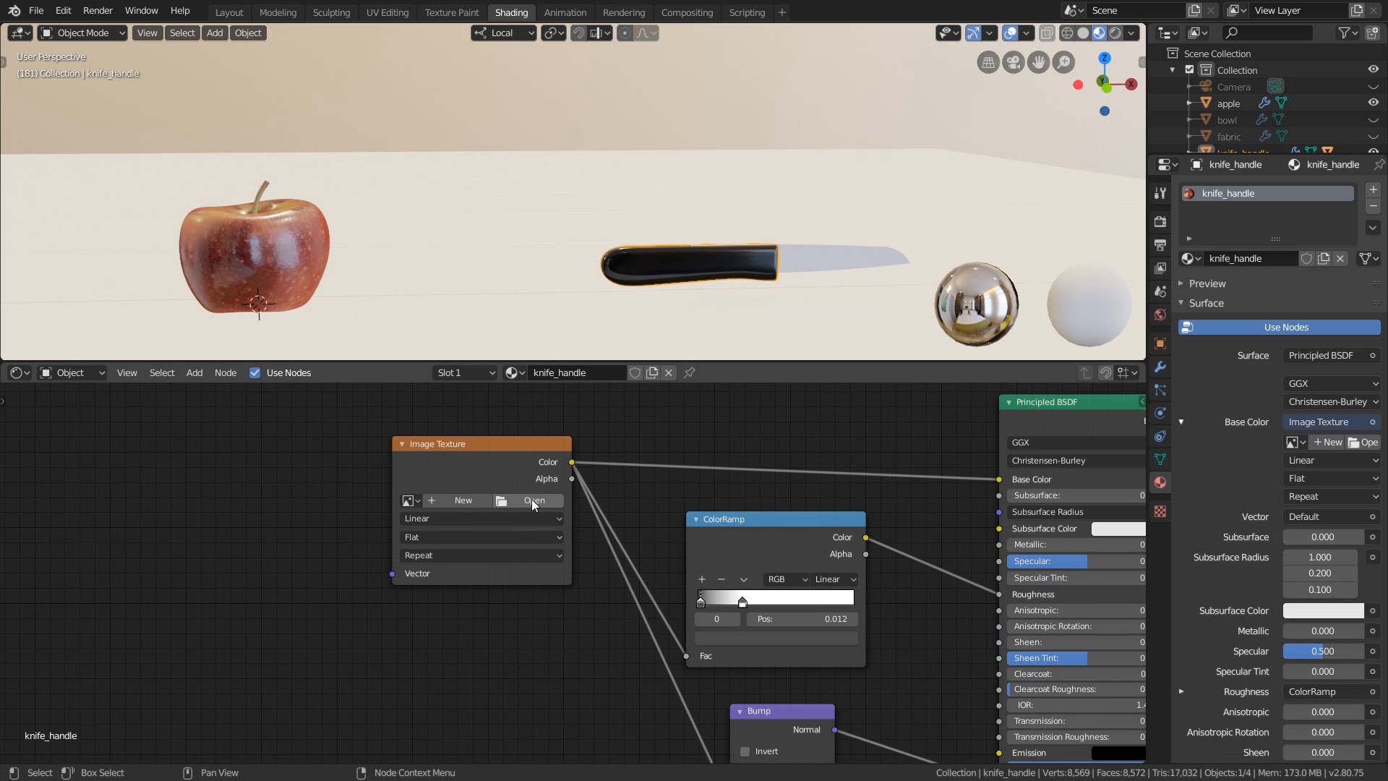
pyautogui.scroll(-2, 531, 499)
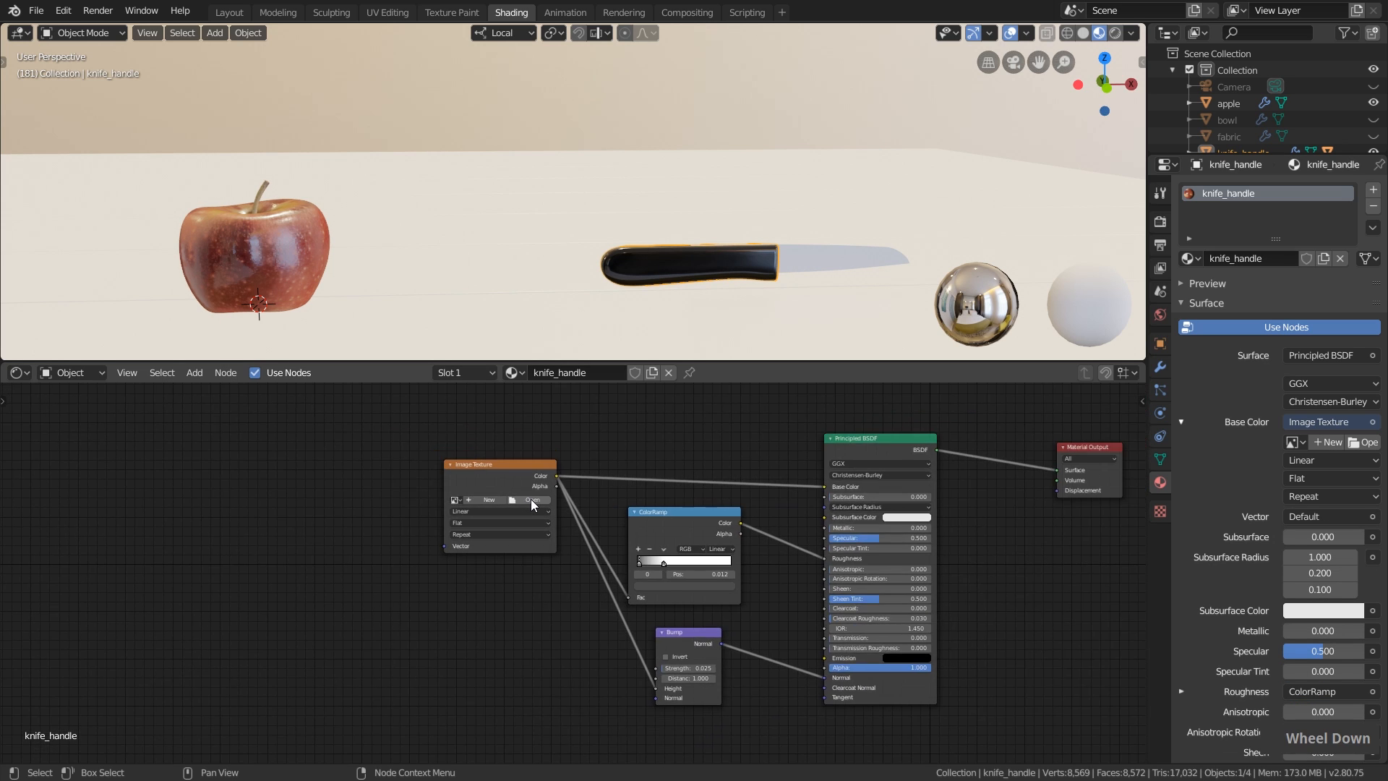
pyautogui.click(492, 476)
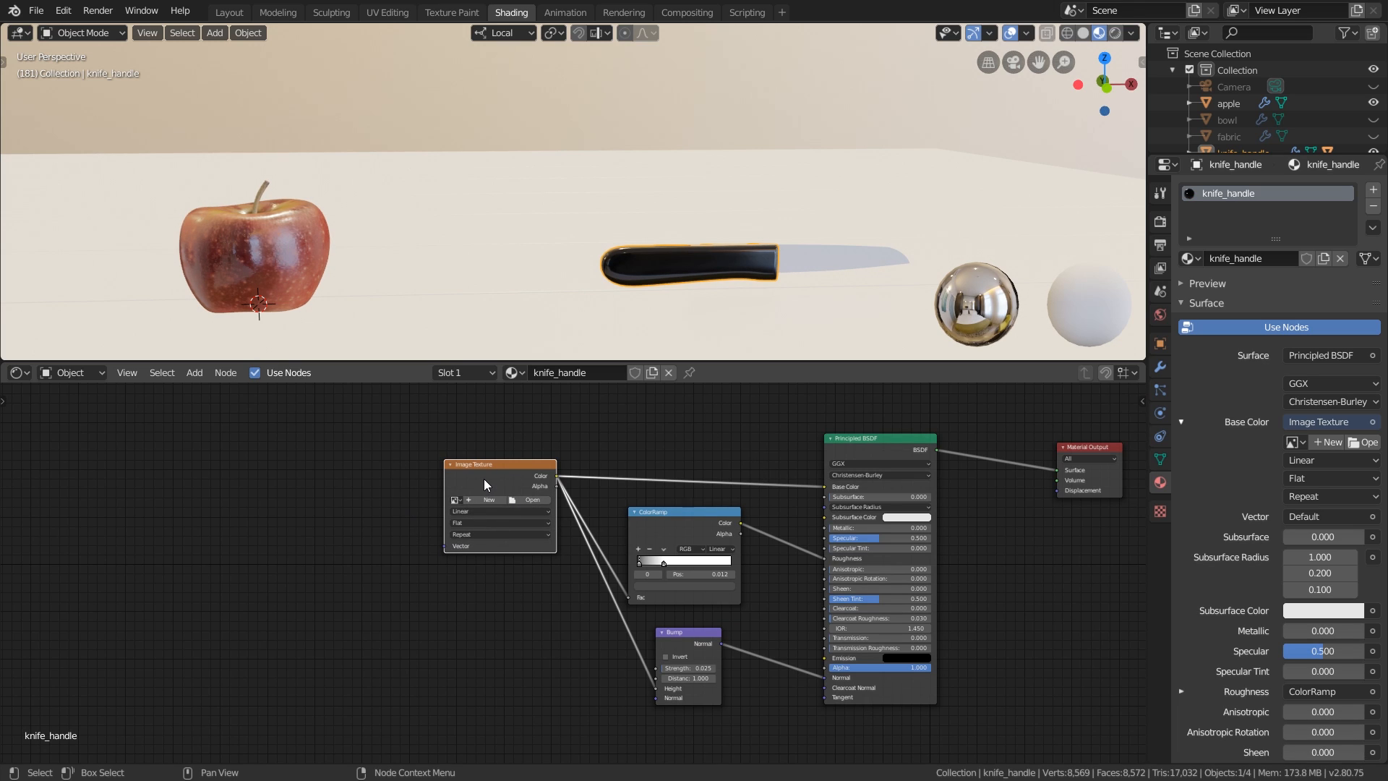
pyautogui.press('x')
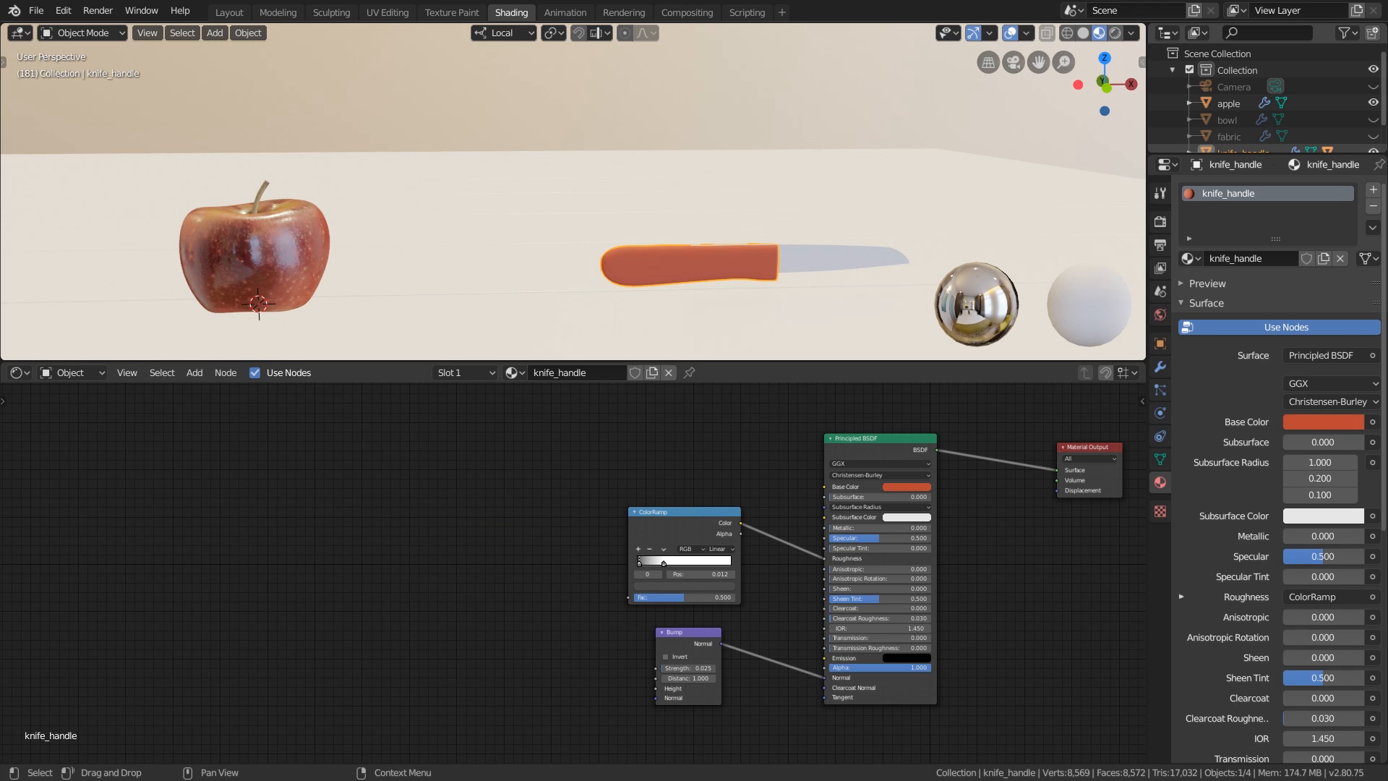
# Bring knife_paint.png from the file explorer's tex folder into the knife_handle node tree and position its node before the ColorRamp
pyautogui.moveTo(1387, 149); pyautogui.dragTo(1177, 149)
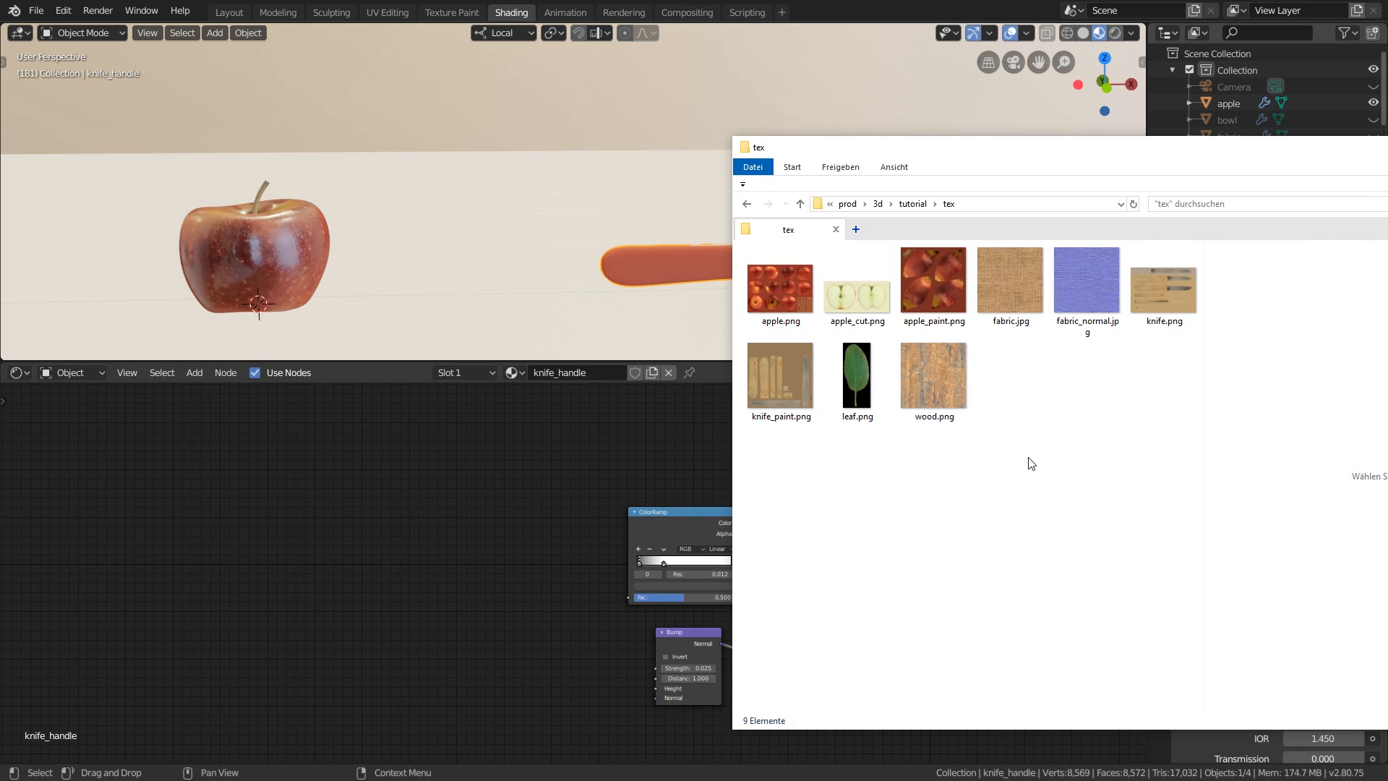
pyautogui.click(774, 378)
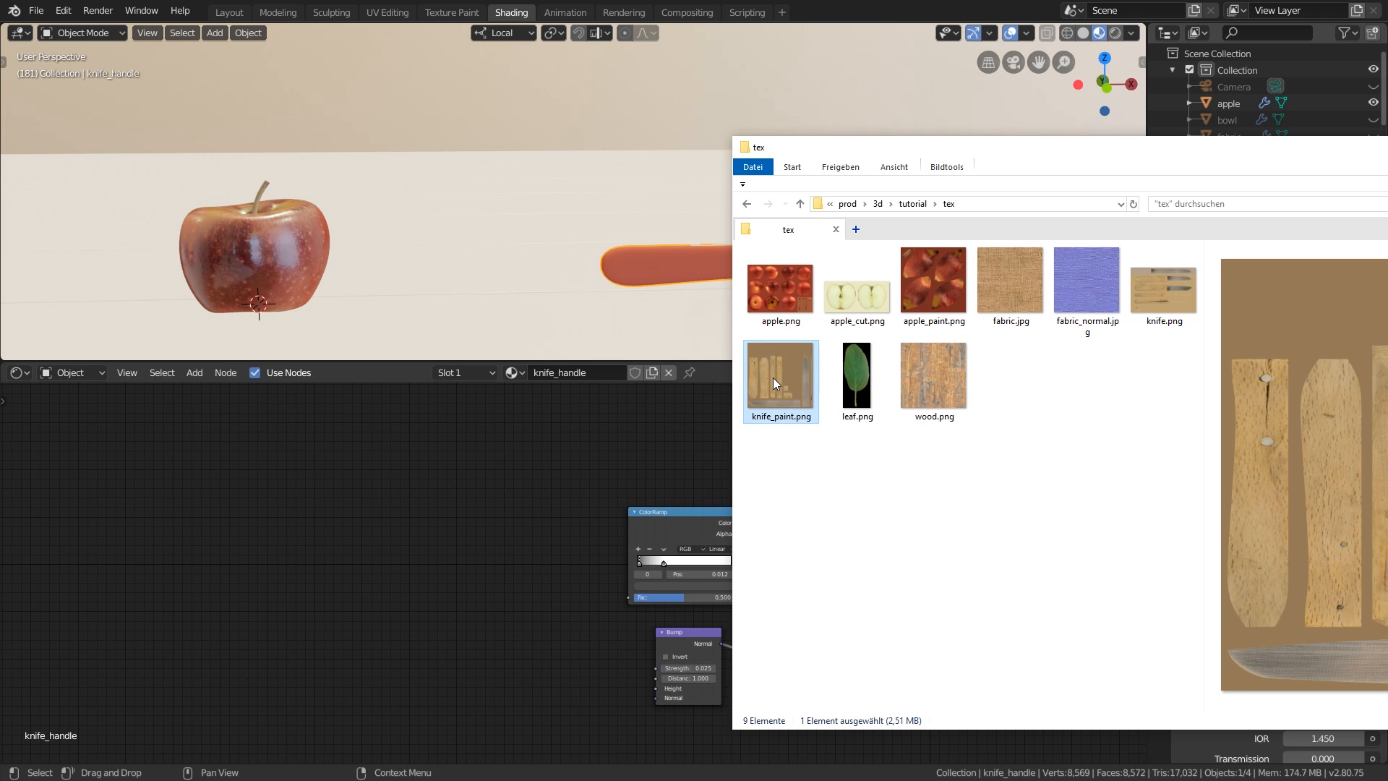
pyautogui.moveTo(774, 377); pyautogui.dragTo(597, 413)
pyautogui.moveTo(398, 544); pyautogui.dragTo(397, 547)
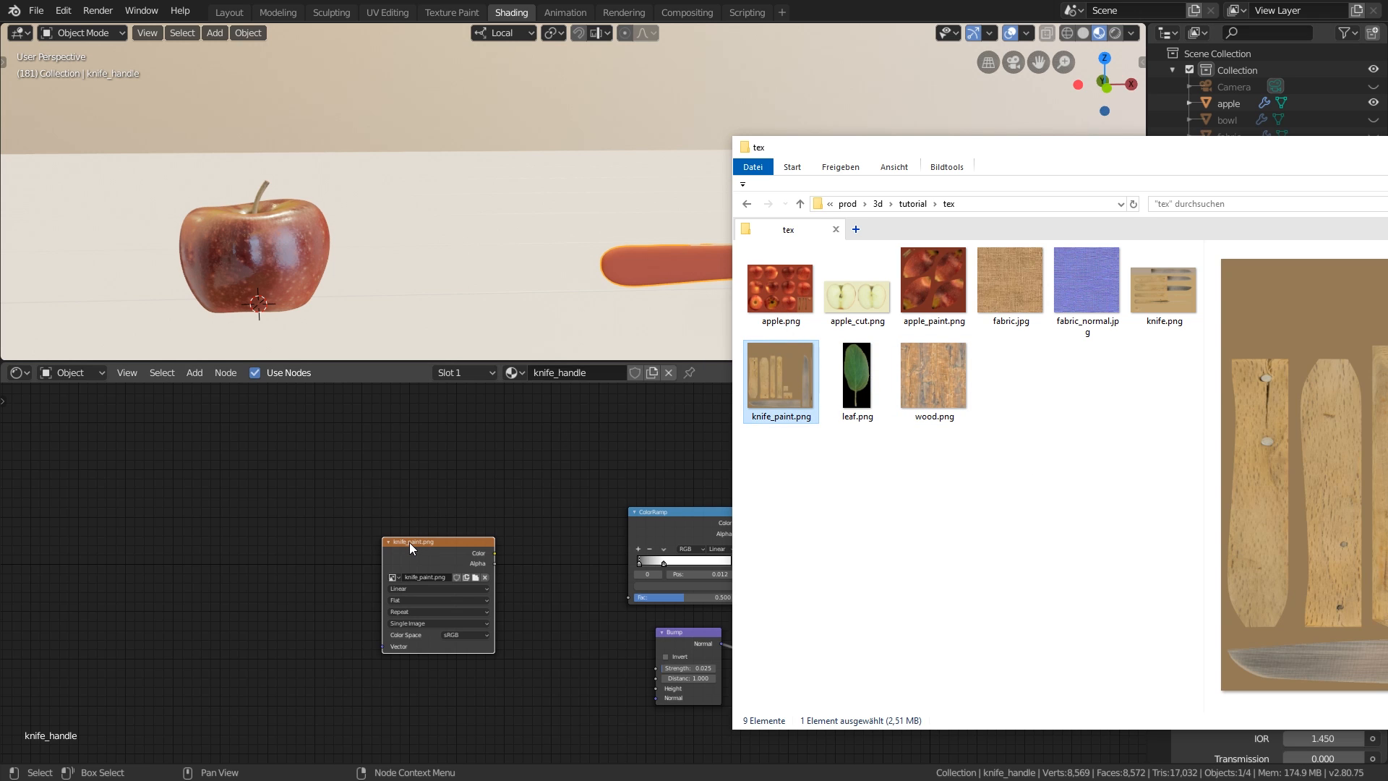
pyautogui.moveTo(1070, 153); pyautogui.dragTo(1387, 188)
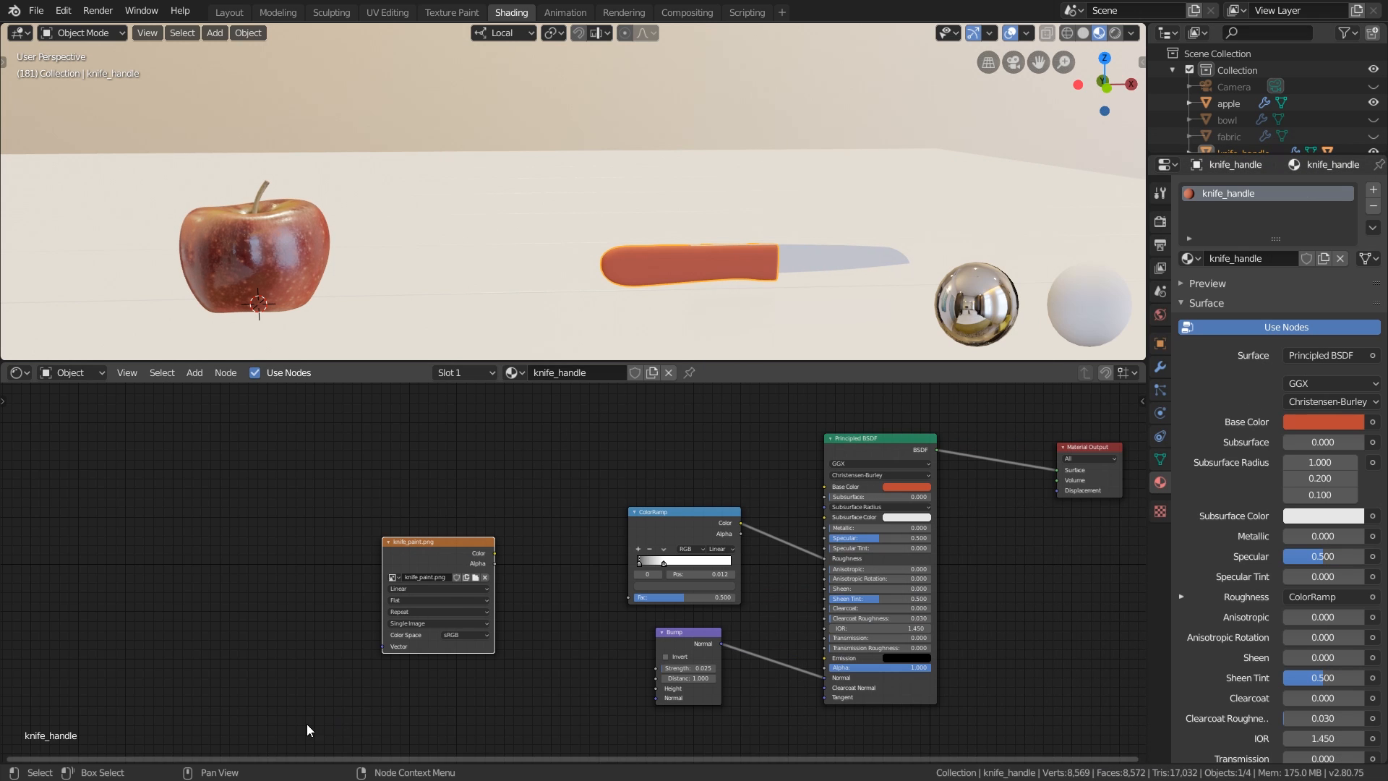
pyautogui.scroll(6, 475, 634)
pyautogui.moveTo(426, 517); pyautogui.dragTo(380, 471)
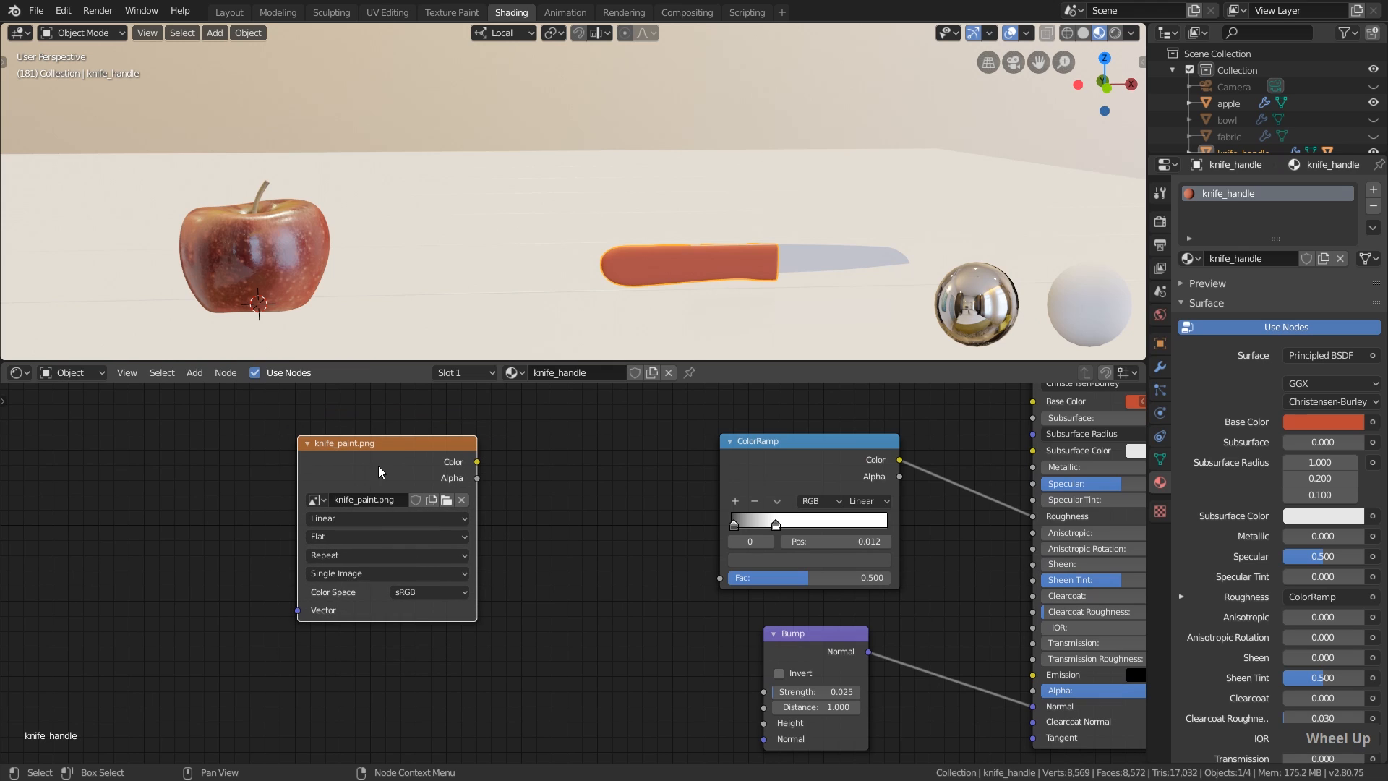
# Add an empty Image Texture node beside the knife_paint.png node and delete it again
pyautogui.moveTo(530, 544); pyautogui.dragTo(549, 555, button='middle')
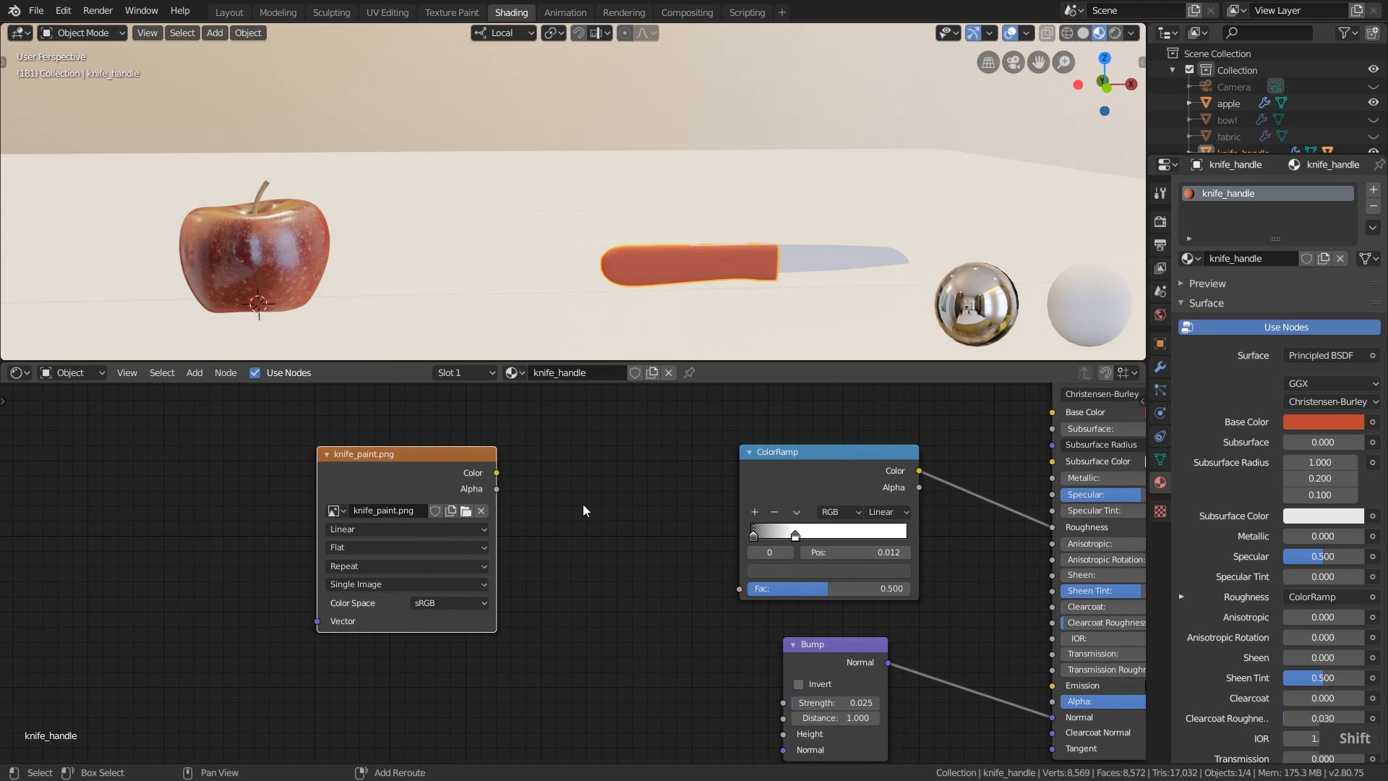
pyautogui.hotkey('shift', 'a')
pyautogui.moveTo(555, 466)
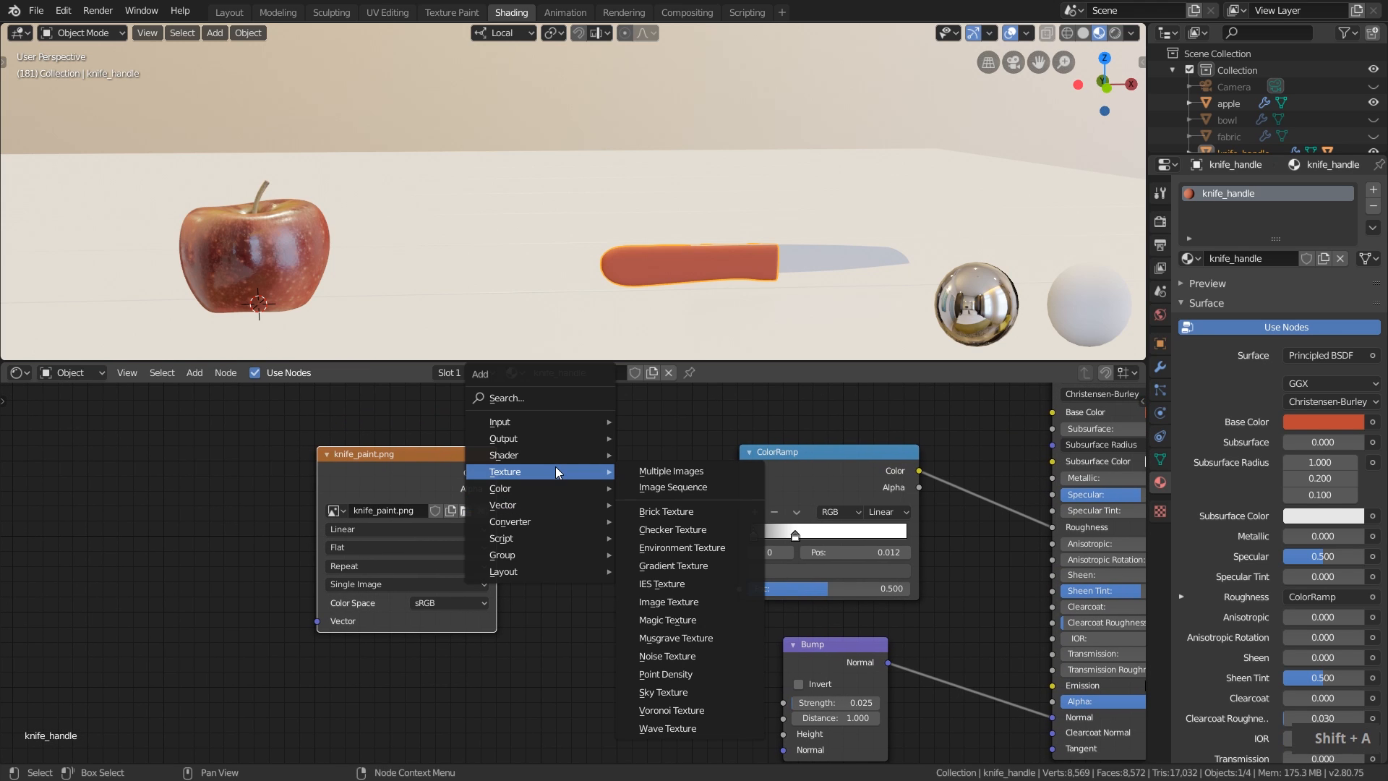
pyautogui.click(668, 601)
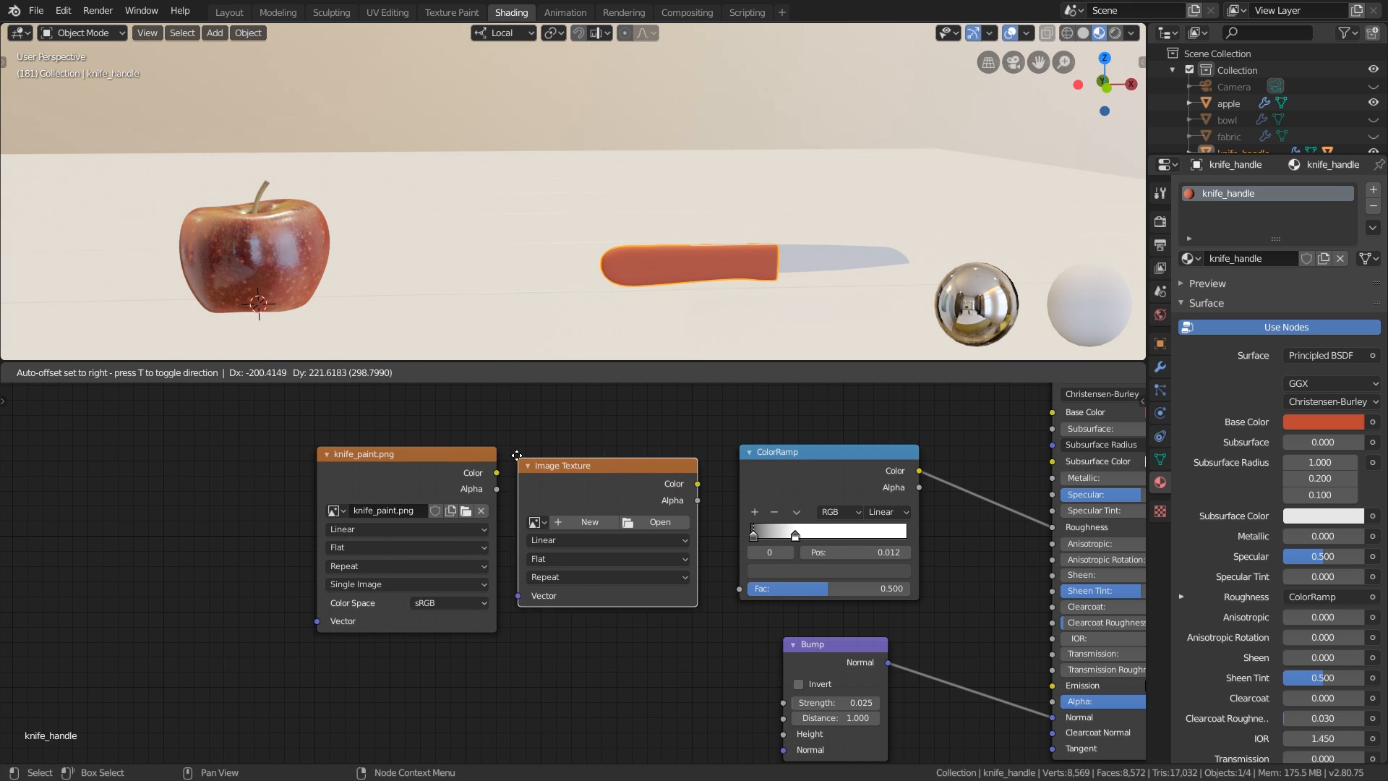
pyautogui.click(516, 449)
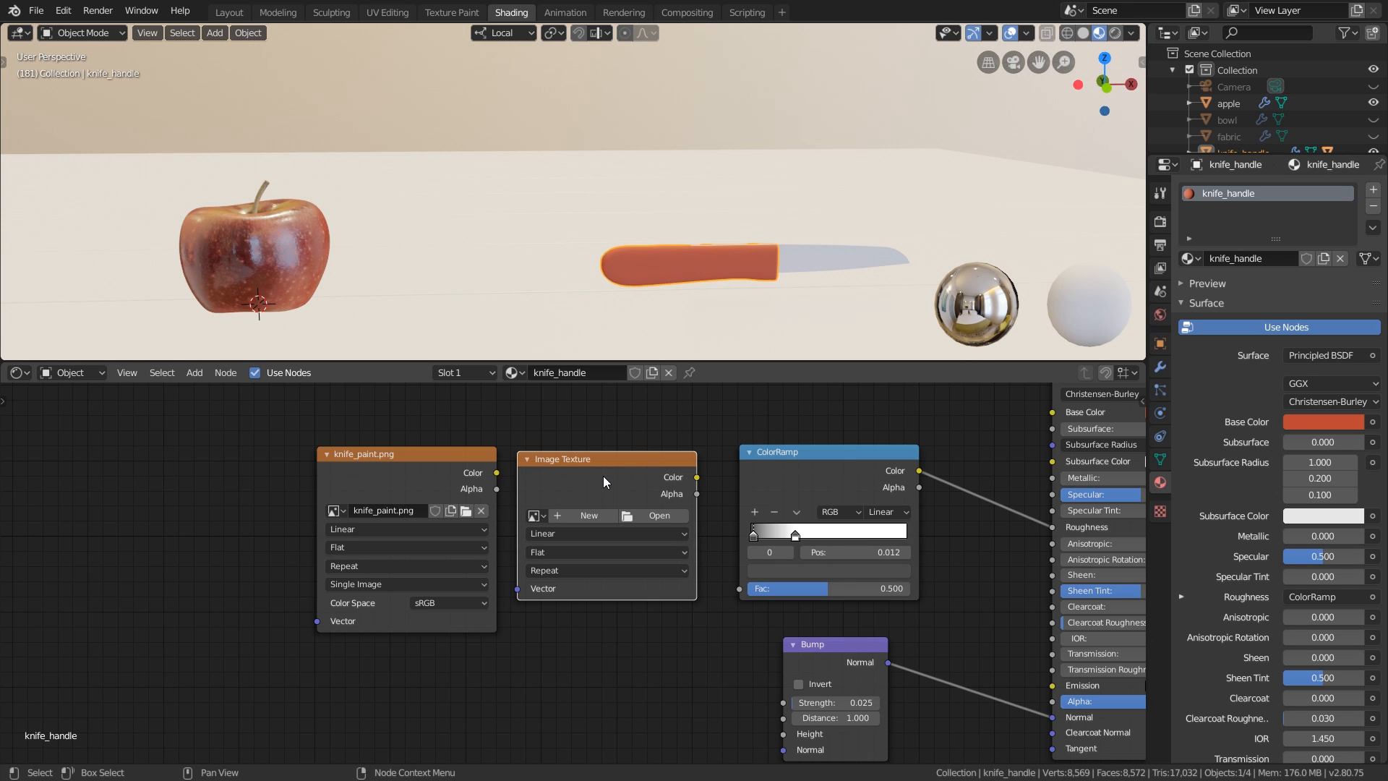
pyautogui.press('Delete')
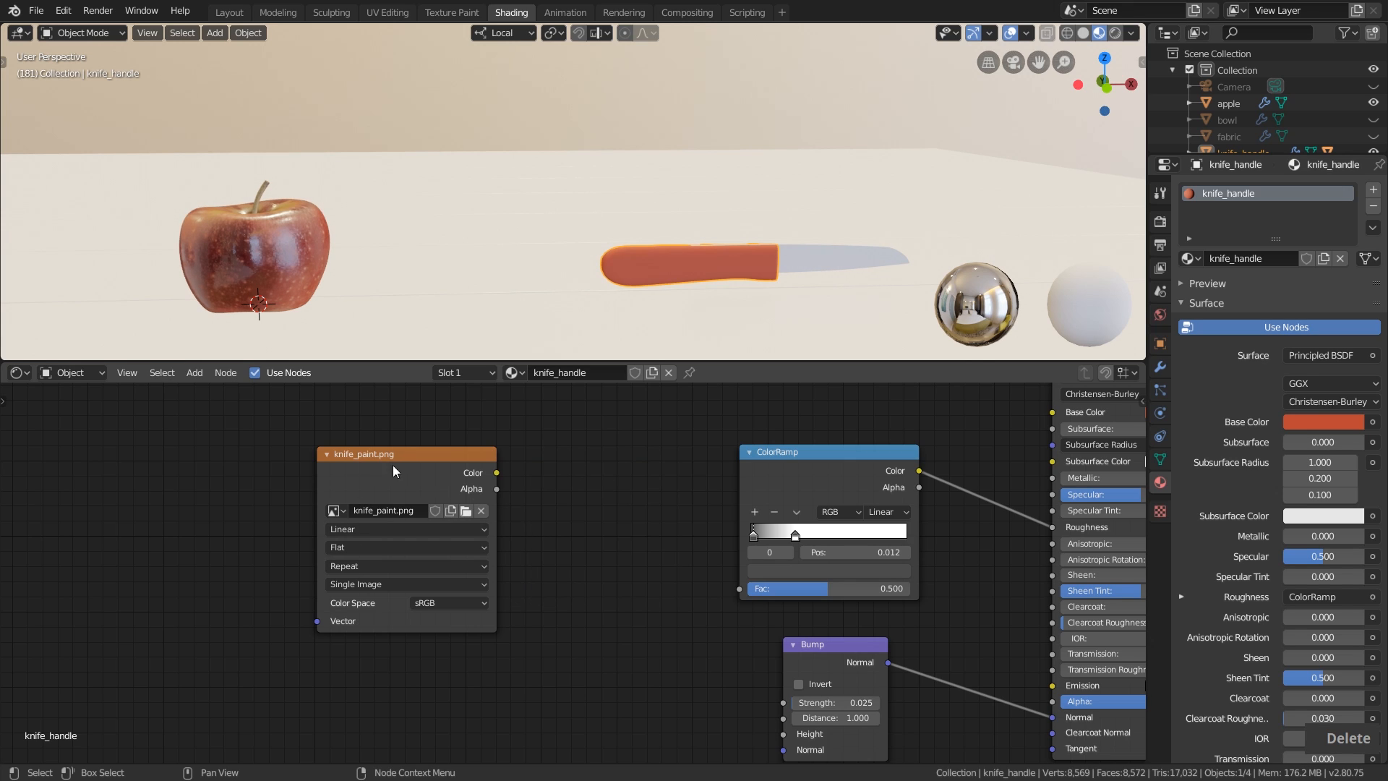
# Connect the knife_paint.png Color output to the Principled BSDF's Base Color and the ColorRamp's Fac
pyautogui.scroll(-1, 504, 503)
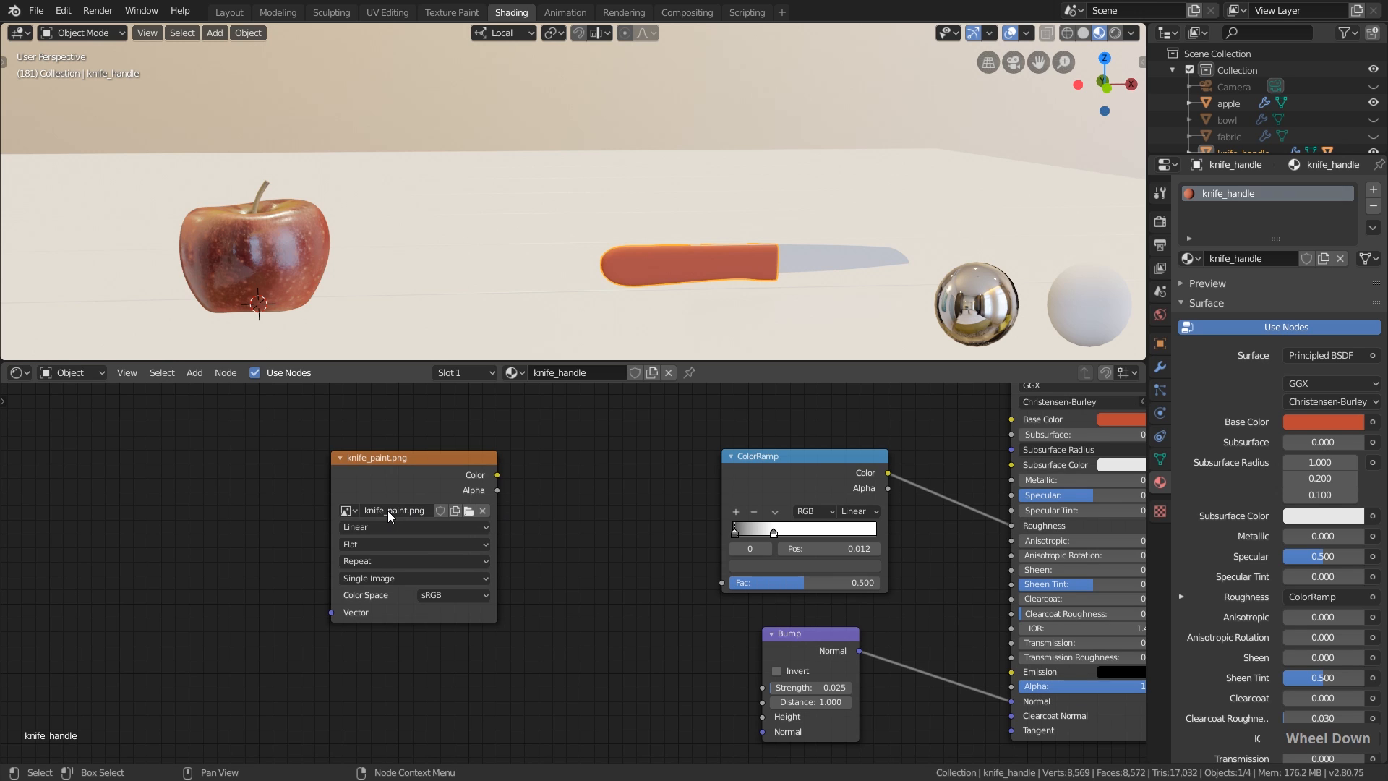
pyautogui.moveTo(388, 511); pyautogui.dragTo(248, 614, button='middle')
pyautogui.moveTo(353, 579); pyautogui.dragTo(866, 523)
pyautogui.moveTo(352, 580); pyautogui.dragTo(577, 687)
pyautogui.moveTo(318, 575); pyautogui.dragTo(329, 413, button='middle')
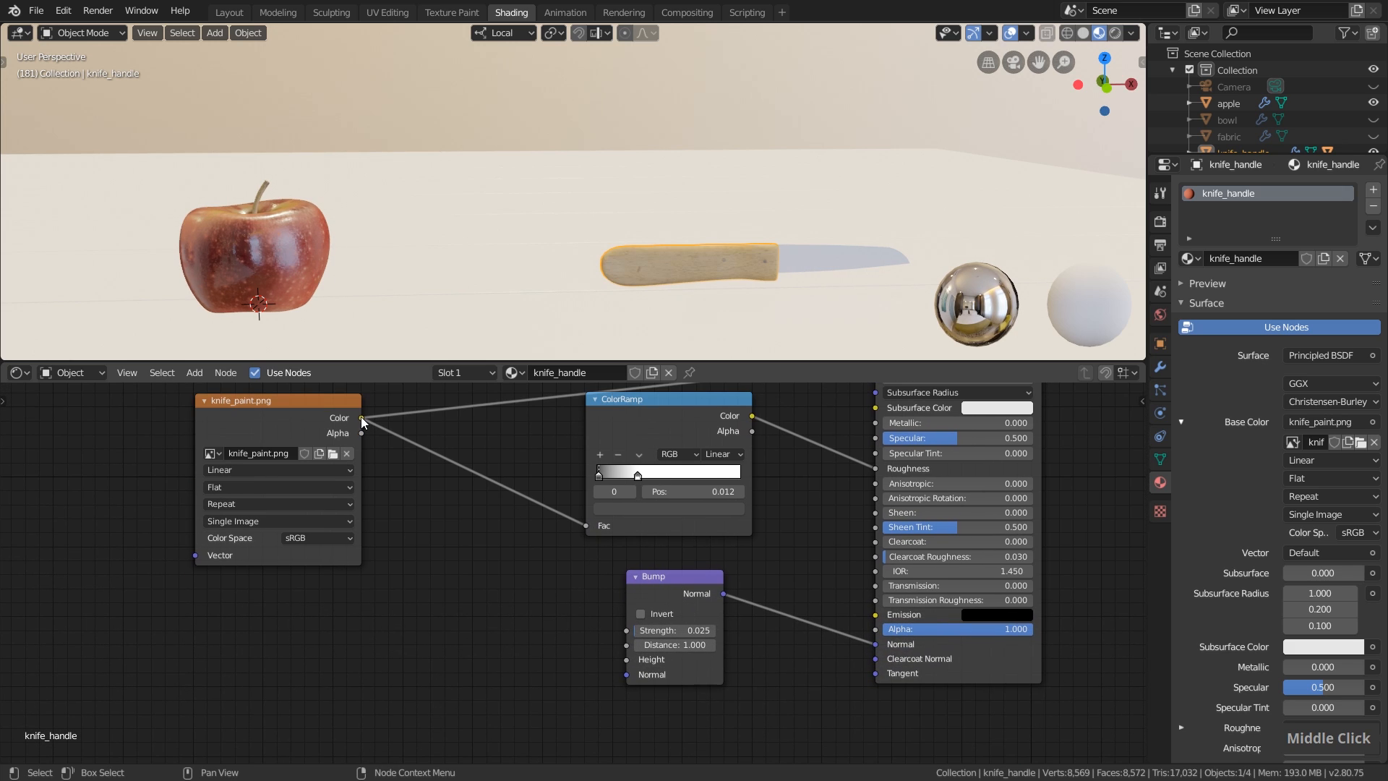
# Connect the knife_paint.png Color output to the Bump node's Height and set the bump Strength to 0.172
pyautogui.moveTo(361, 417); pyautogui.dragTo(659, 621)
pyautogui.scroll(5, 793, 270)
pyautogui.scroll(3, 683, 647)
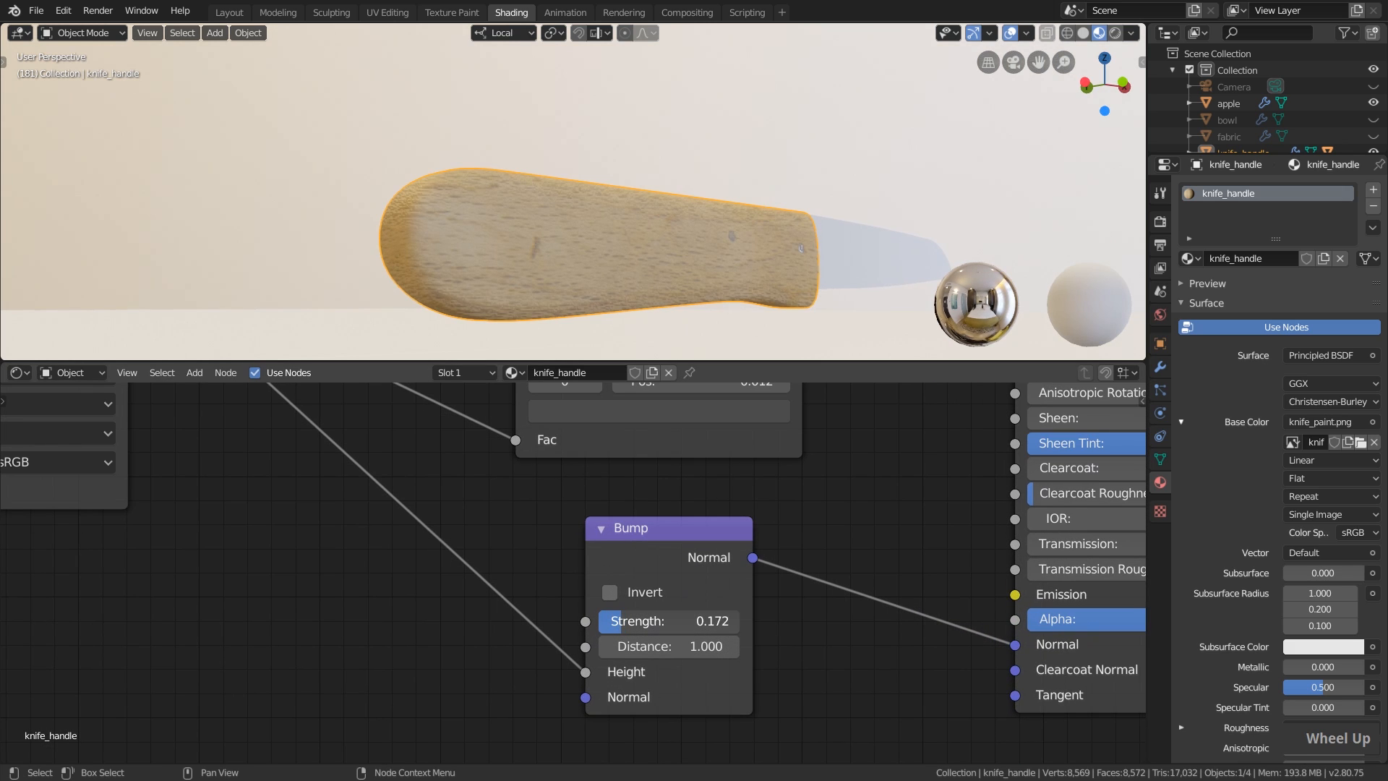
# Switch the viewport's studio lighting from the interior HDRI to the sunny grass-field HDRI
pyautogui.moveTo(615, 227); pyautogui.dragTo(836, 173, button='middle')
pyautogui.click(1131, 32)
pyautogui.click(1126, 172)
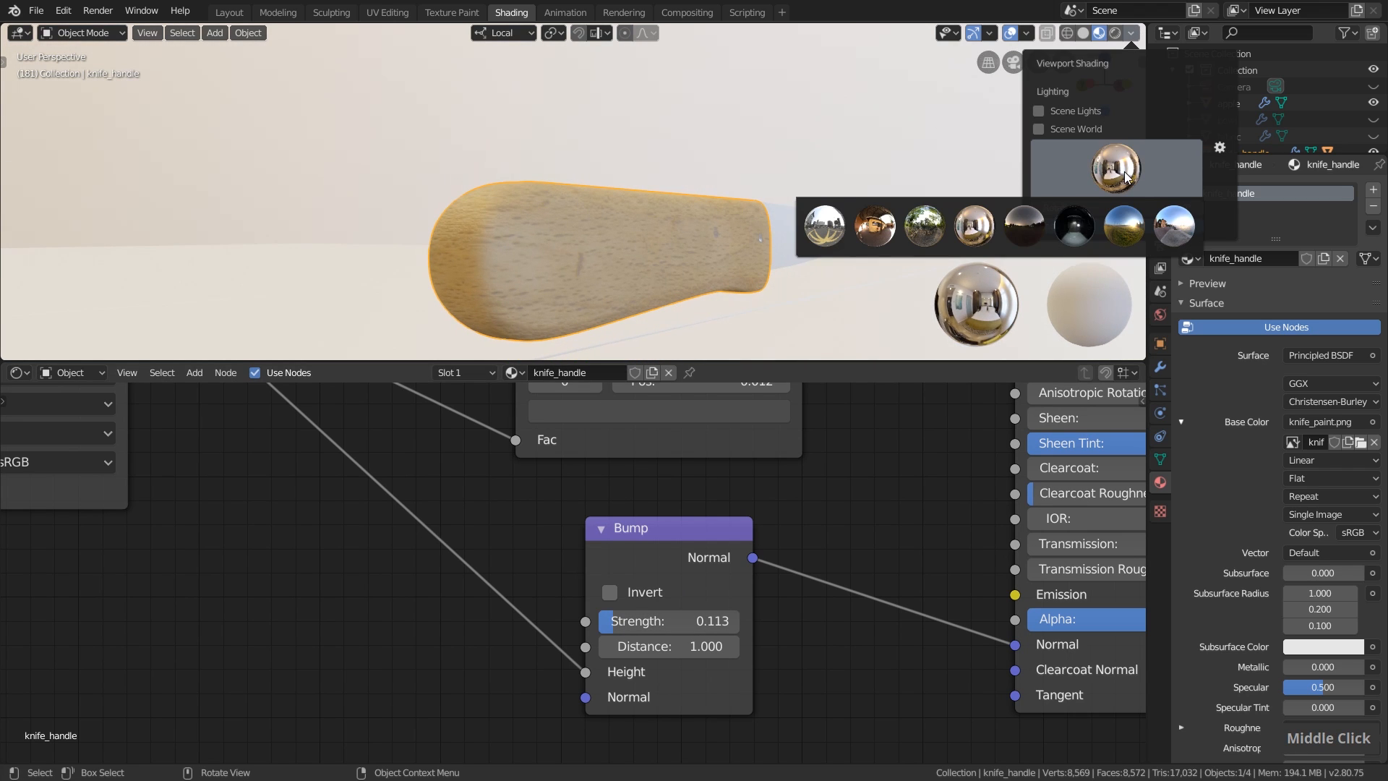
pyautogui.click(1124, 225)
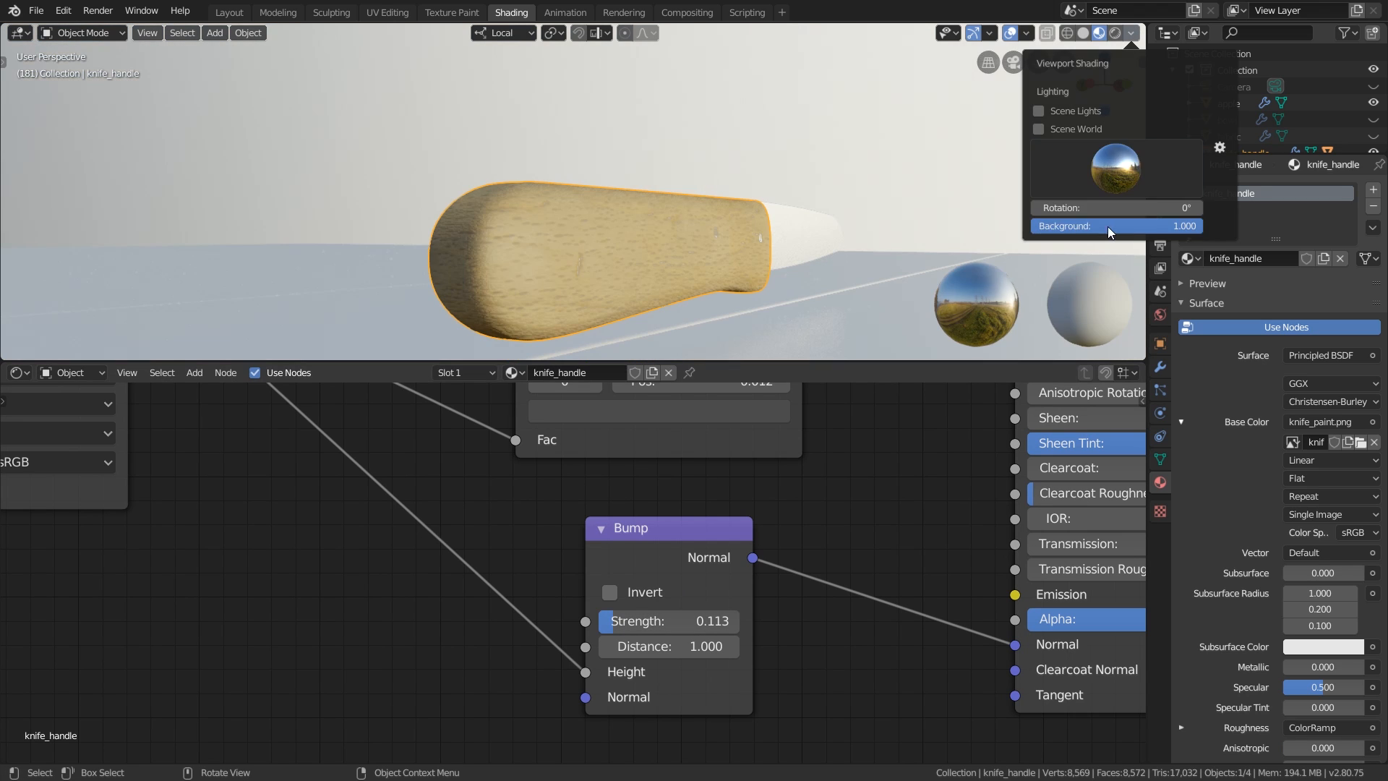
# Set the Bump node's Strength to 0.106 for the knife_handle material
pyautogui.moveTo(620, 238); pyautogui.dragTo(627, 270, button='middle')
pyautogui.scroll(2, 626, 267)
pyautogui.scroll(2, 630, 625)
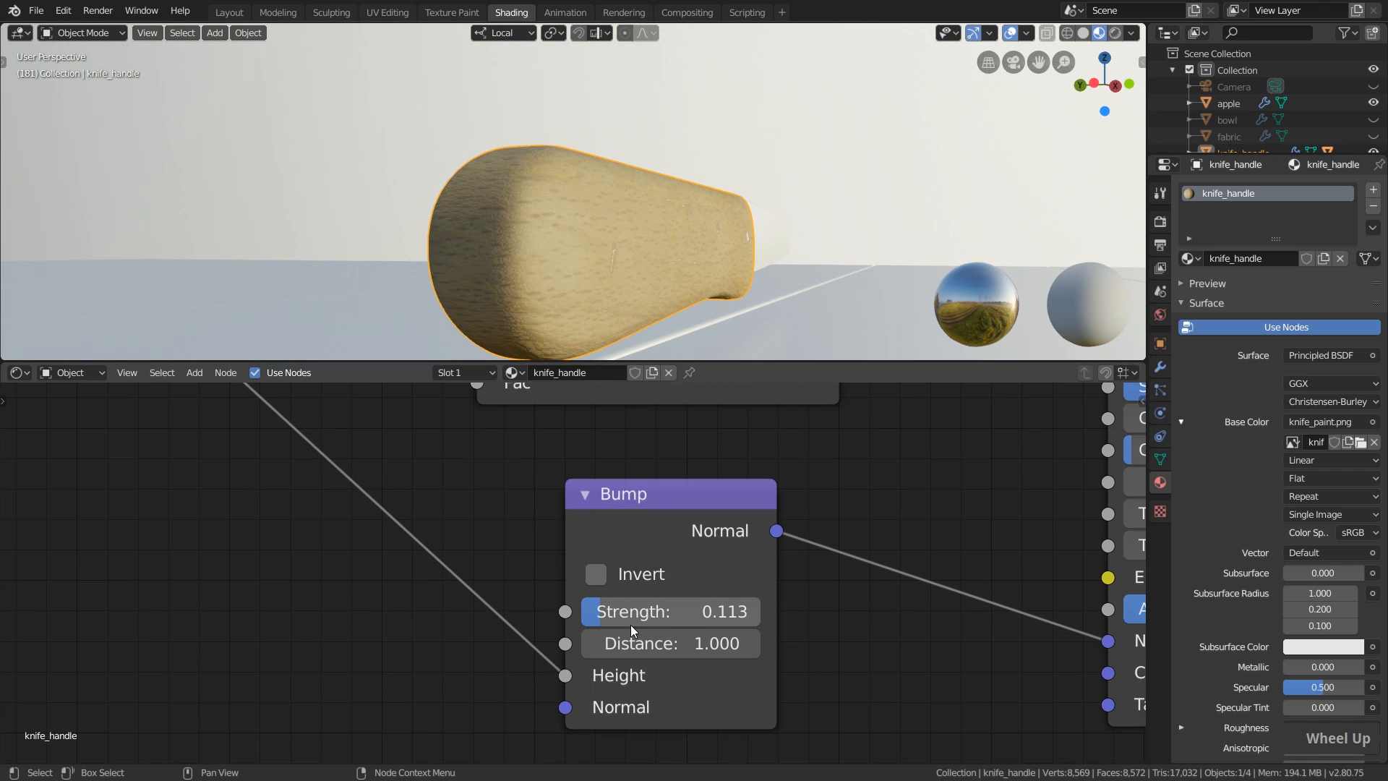
pyautogui.scroll(-2, 801, 531)
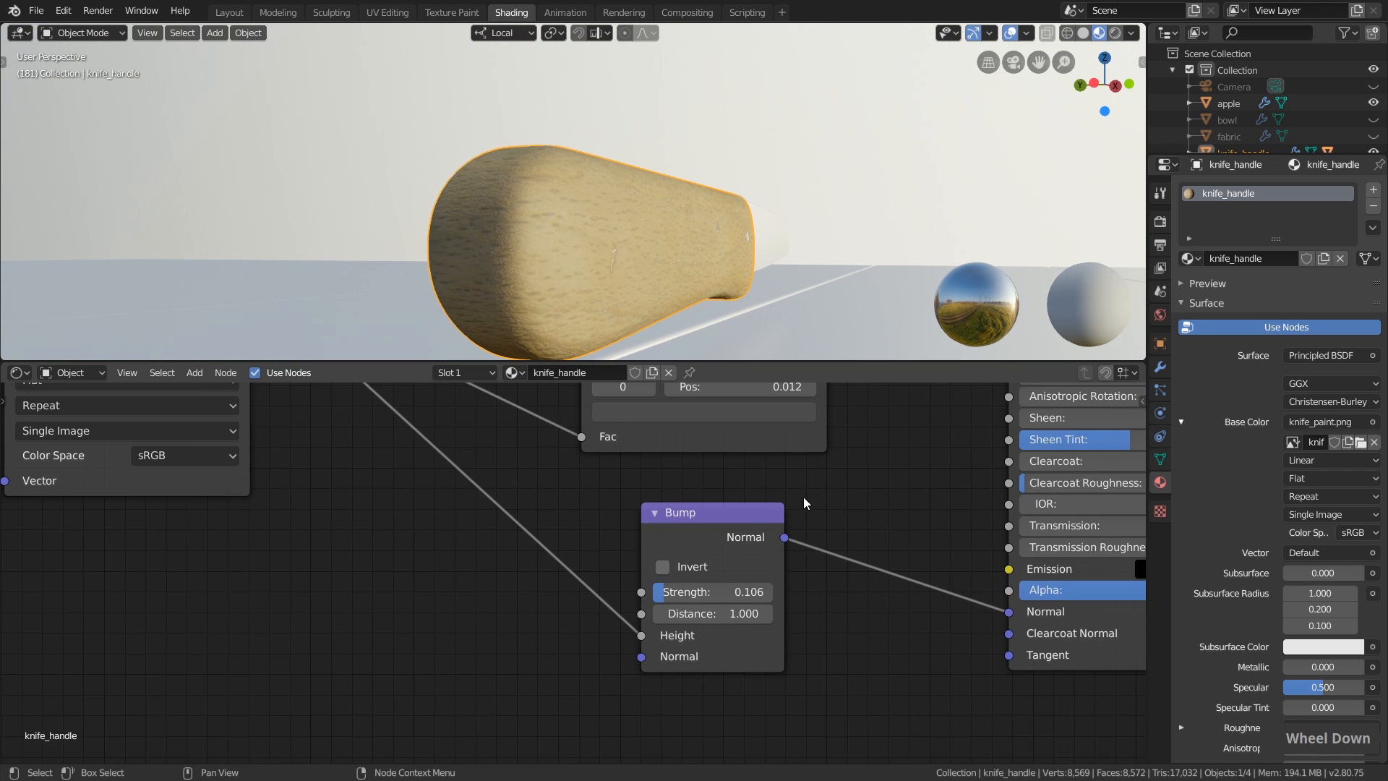
# Set the ColorRamp's dark stop to position 0.092 and value 0.274, and adjust its white stop for the handle's roughness
pyautogui.moveTo(804, 497); pyautogui.dragTo(849, 632, button='middle')
pyautogui.moveTo(695, 496); pyautogui.dragTo(776, 497)
pyautogui.moveTo(645, 498); pyautogui.dragTo(659, 498)
pyautogui.click(750, 547)
pyautogui.moveTo(753, 496); pyautogui.dragTo(800, 497)
pyautogui.click(751, 547)
pyautogui.moveTo(770, 496)
pyautogui.mouseDown()
pyautogui.moveTo(737, 496)
pyautogui.moveTo(775, 496)
pyautogui.mouseUp()
pyautogui.moveTo(794, 497); pyautogui.dragTo(792, 498)
pyautogui.moveTo(657, 495); pyautogui.dragTo(659, 496)
pyautogui.click(751, 547)
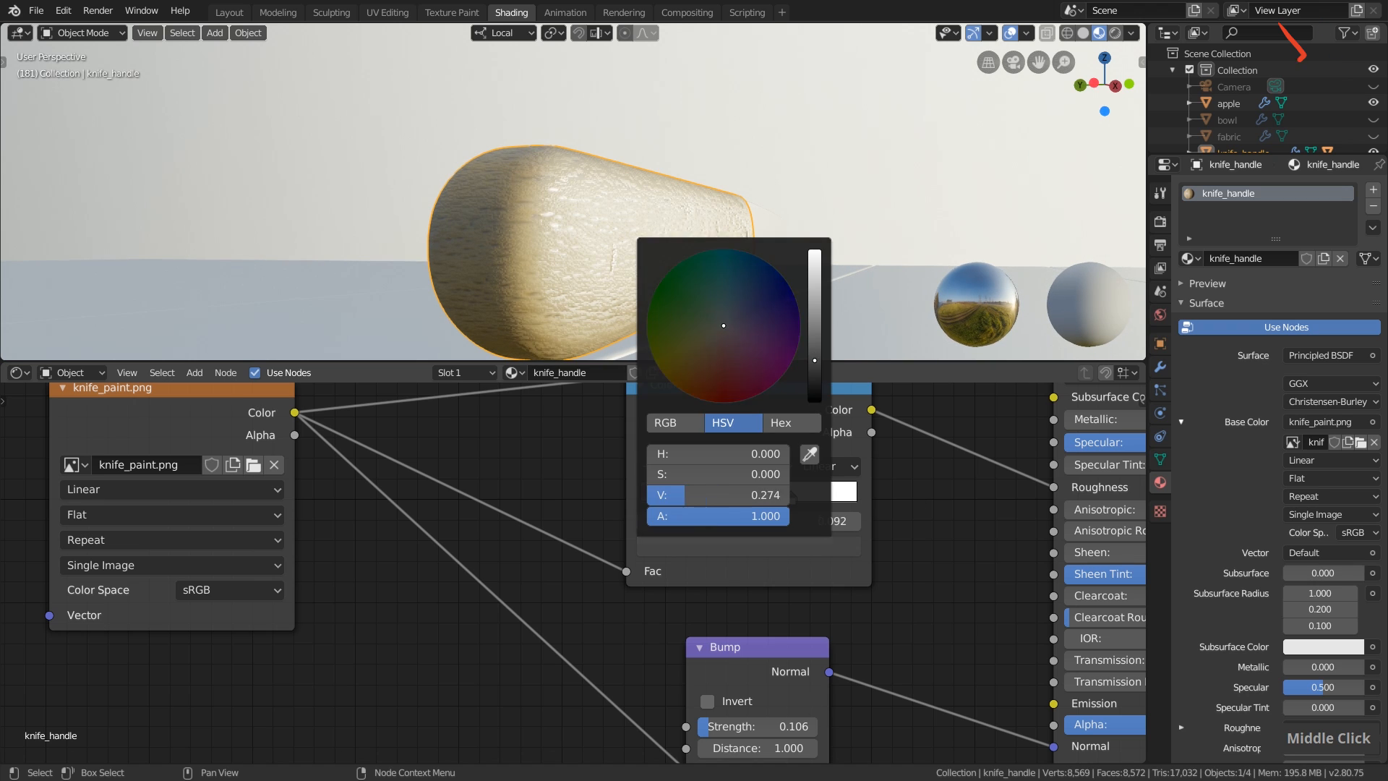
# Move the ColorRamp's dark stop to position 0.068 in the knife_handle material
pyautogui.moveTo(700, 515); pyautogui.dragTo(702, 546, button='middle')
pyautogui.scroll(-3, 643, 240)
pyautogui.moveTo(643, 240); pyautogui.dragTo(588, 275, button='middle')
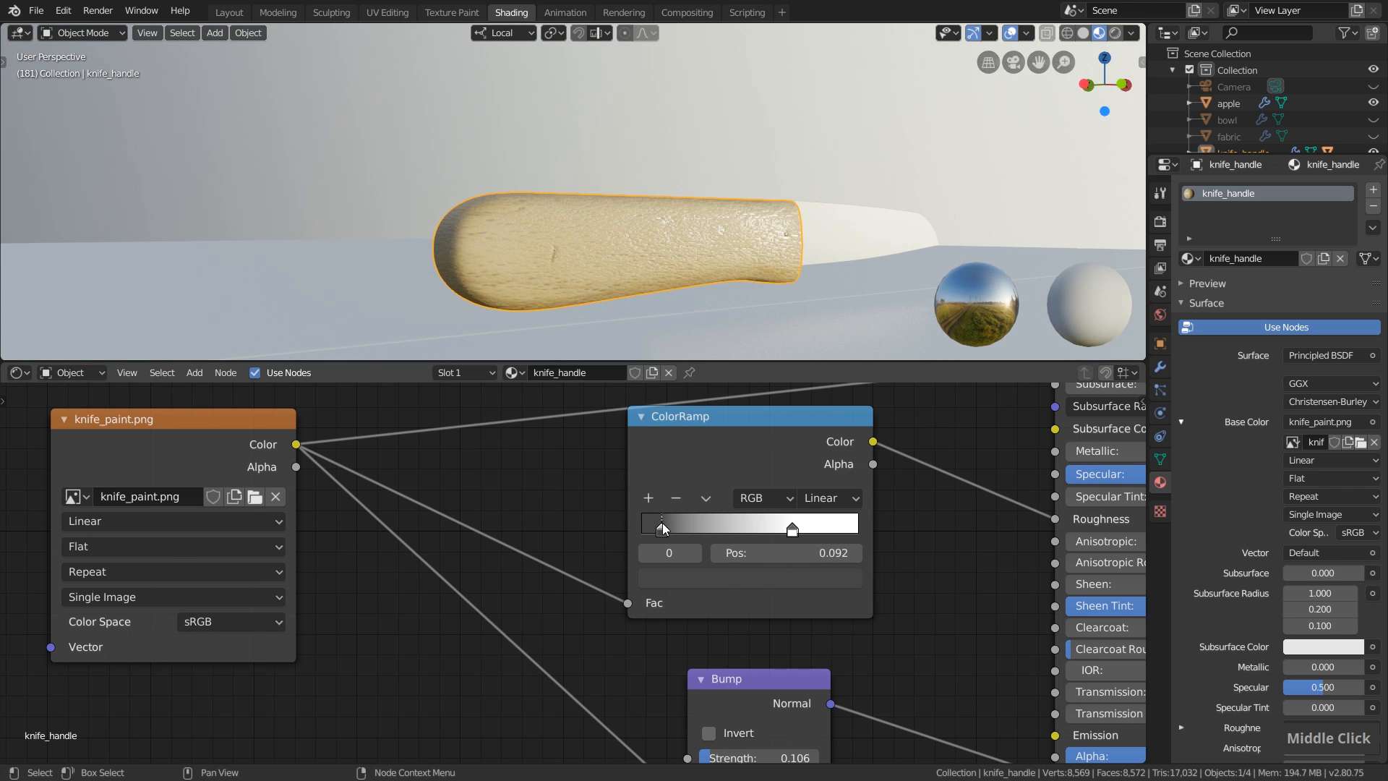
pyautogui.moveTo(662, 528); pyautogui.dragTo(657, 527)
pyautogui.scroll(-3, 701, 504)
pyautogui.moveTo(692, 497); pyautogui.dragTo(661, 507, button='middle')
pyautogui.moveTo(605, 635); pyautogui.dragTo(588, 585, button='middle')
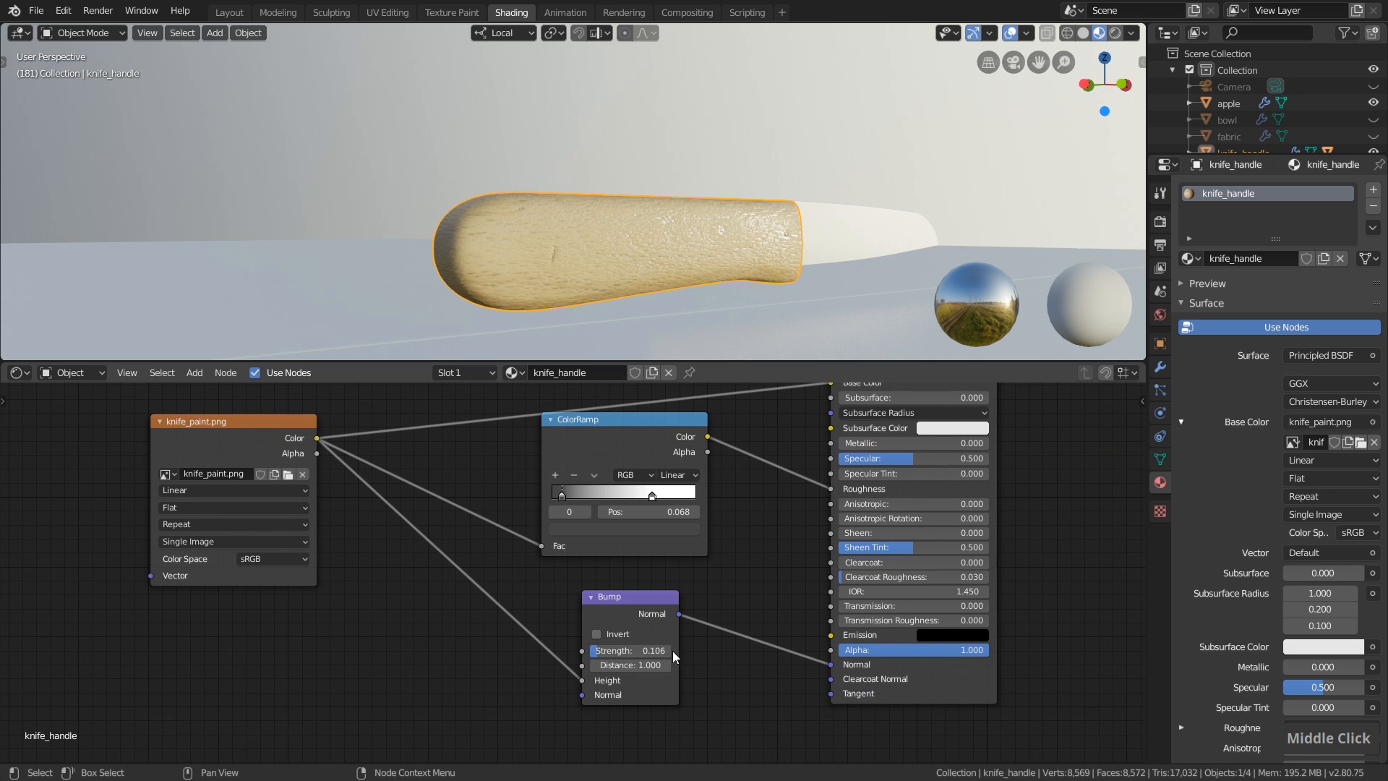
pyautogui.scroll(2, 581, 269)
pyautogui.scroll(-2, 622, 588)
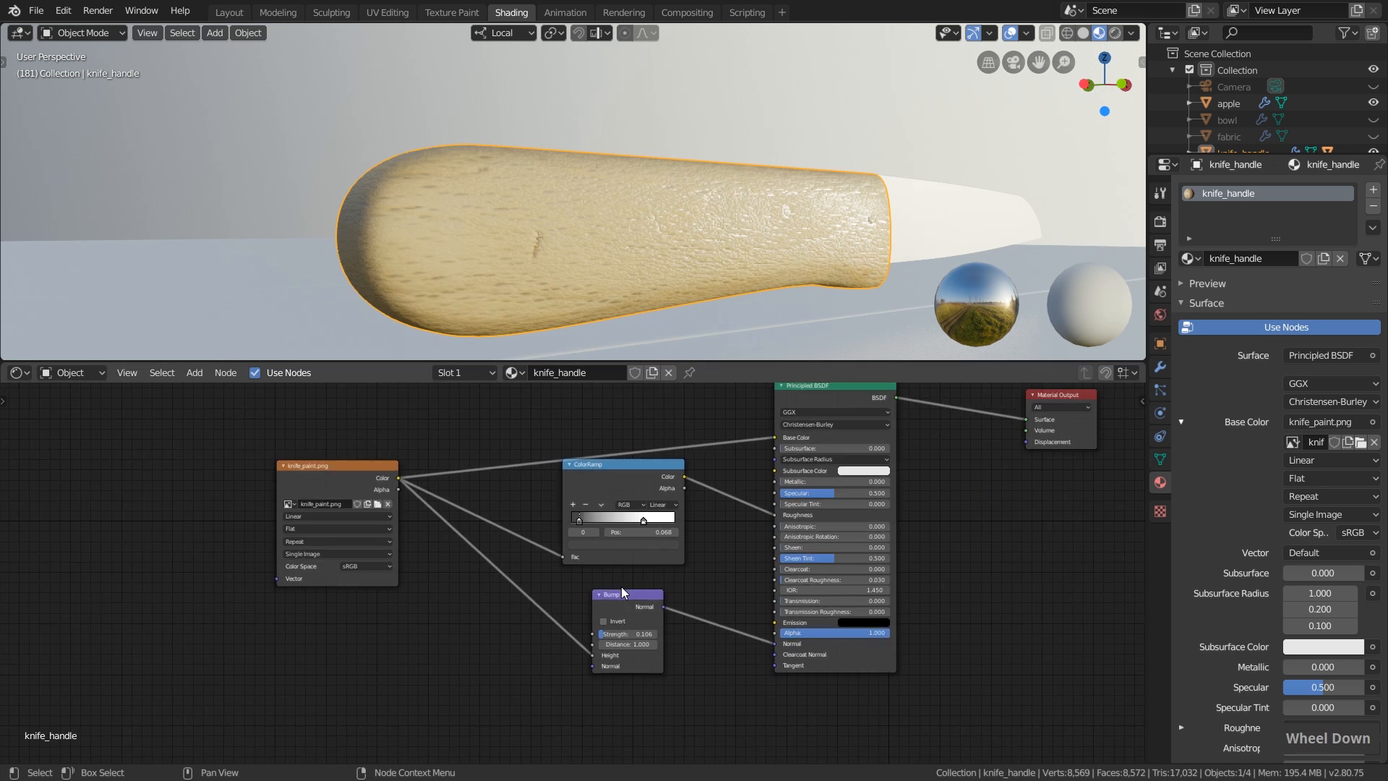
# Select the knife blade and assign the existing knife_handle material to it
pyautogui.moveTo(752, 278); pyautogui.dragTo(801, 282, button='middle')
pyautogui.click(903, 213)
pyautogui.keyDown('shift'); pyautogui.moveTo(903, 214); pyautogui.dragTo(732, 242, button='middle'); pyautogui.keyUp('shift')
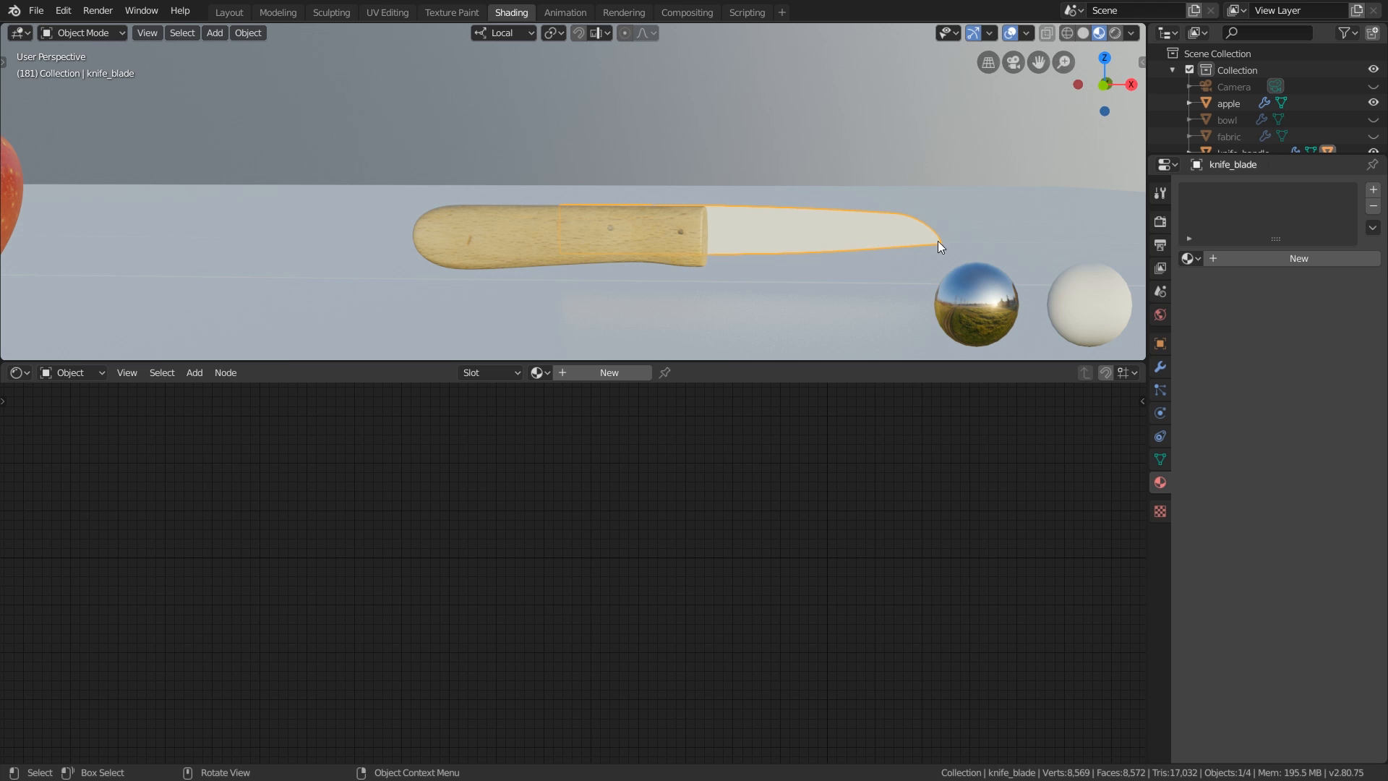
pyautogui.click(1189, 258)
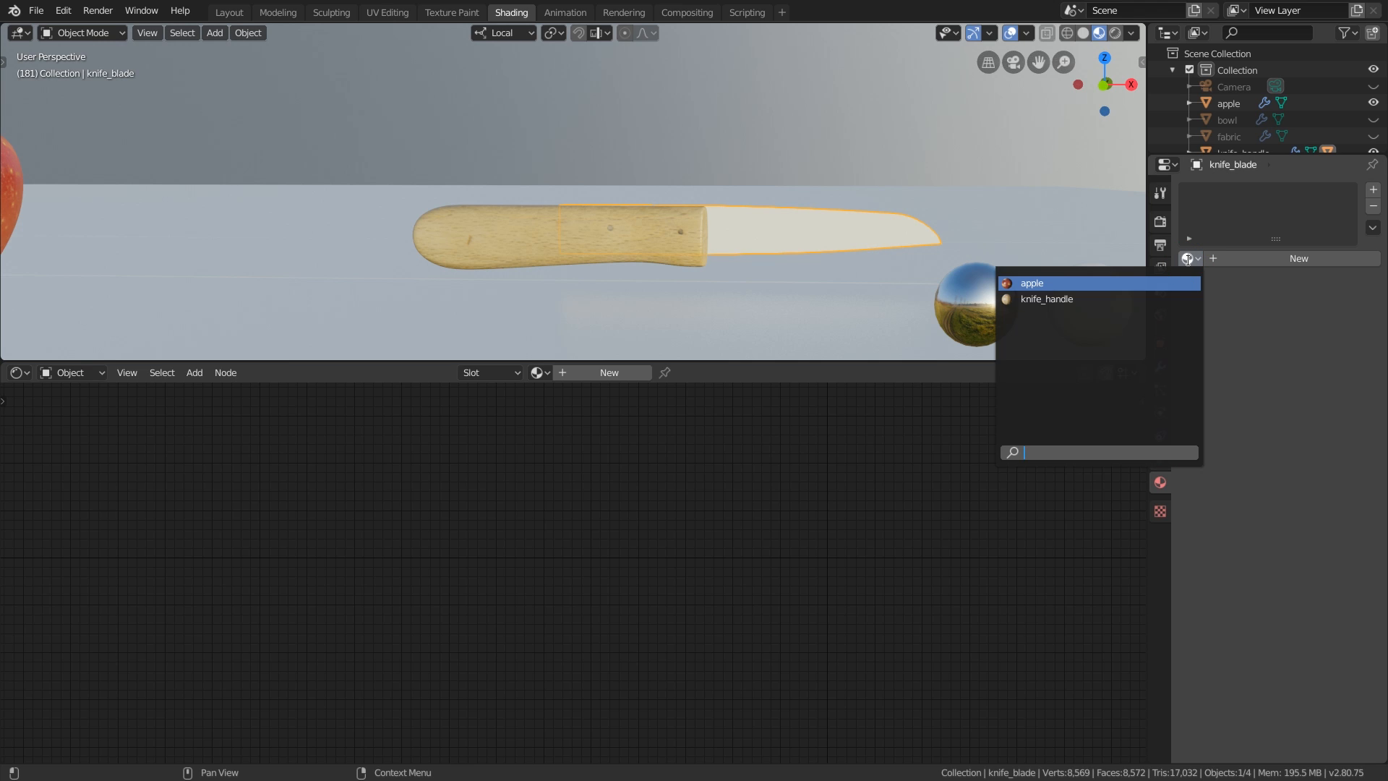
pyautogui.click(1052, 299)
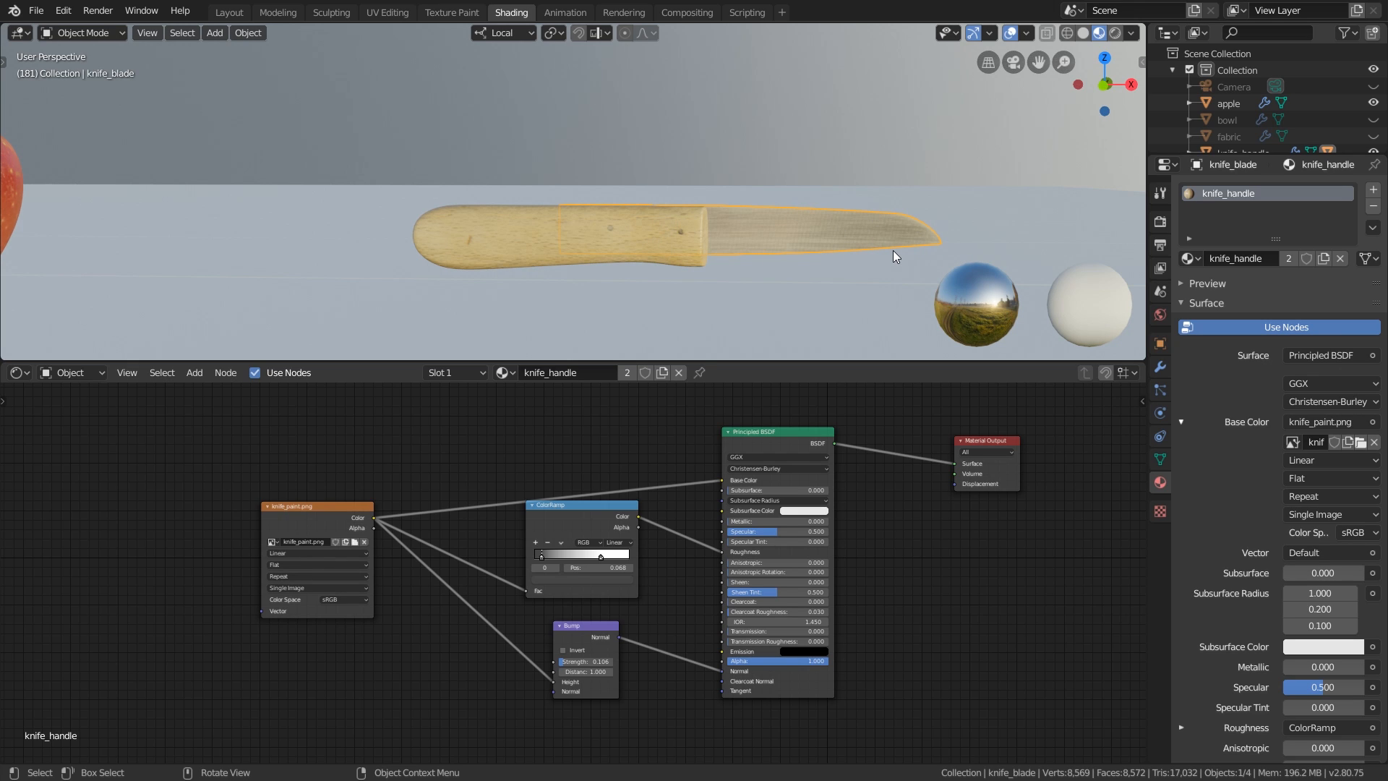
# Make the blade's shared material an independent copy and rename it knife_blade
pyautogui.moveTo(293, 526); pyautogui.dragTo(298, 517)
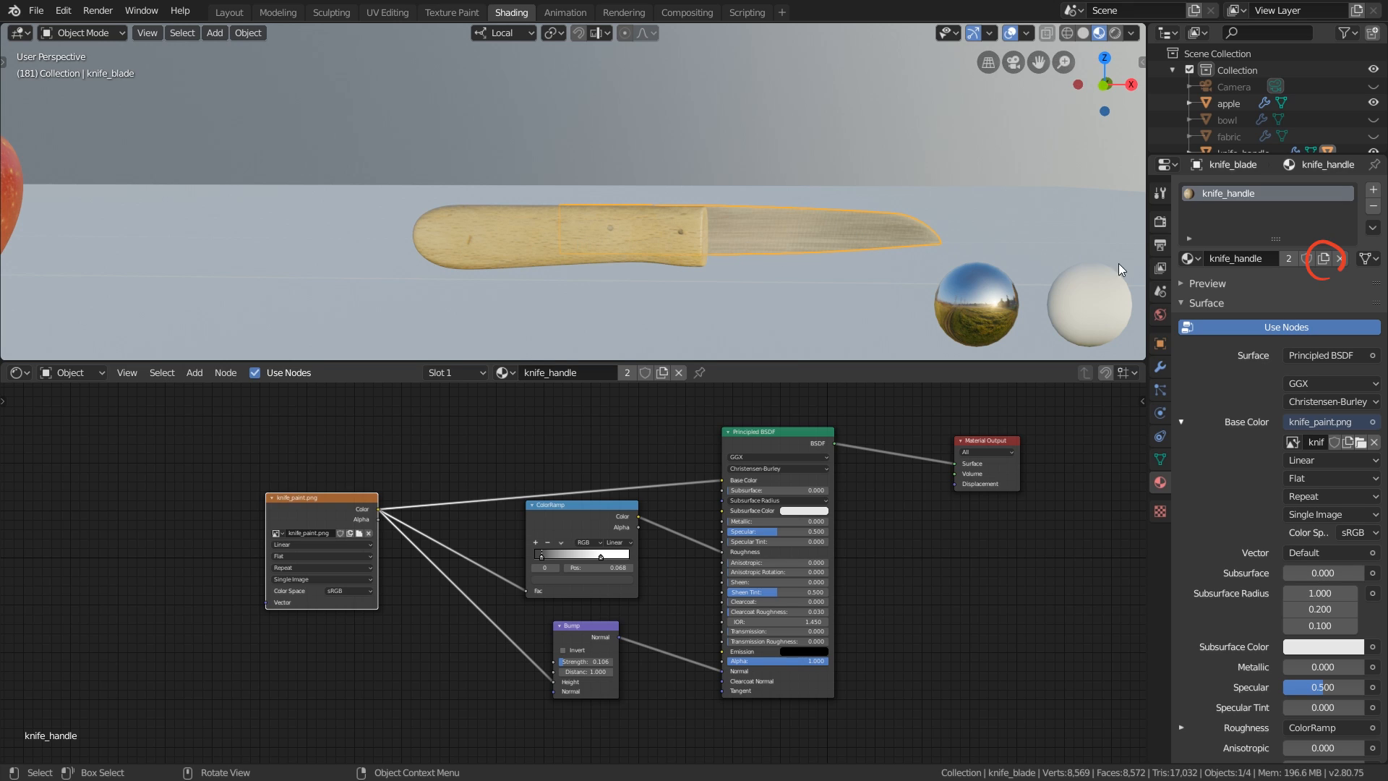
pyautogui.click(1324, 259)
pyautogui.doubleClick(1239, 258)
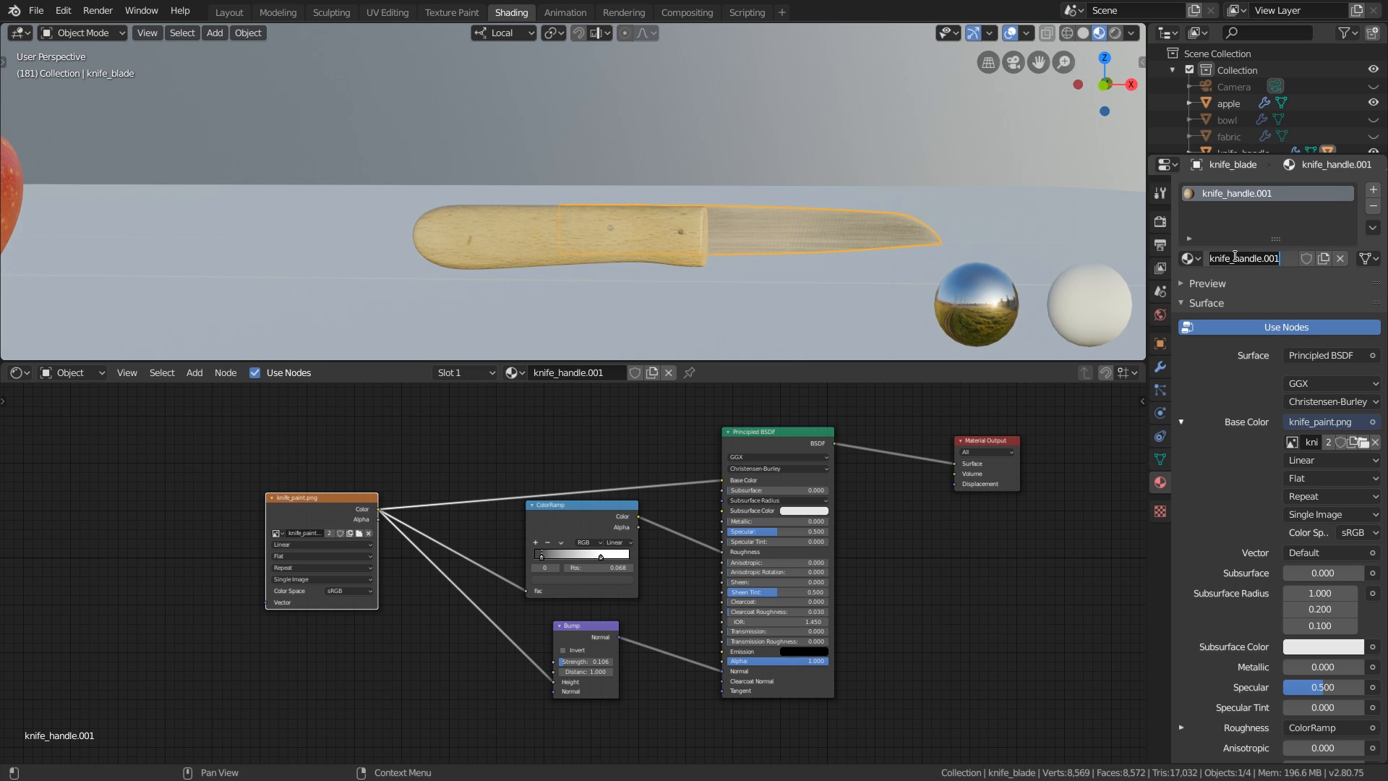
pyautogui.write('knife_blade')
pyautogui.press('Return')
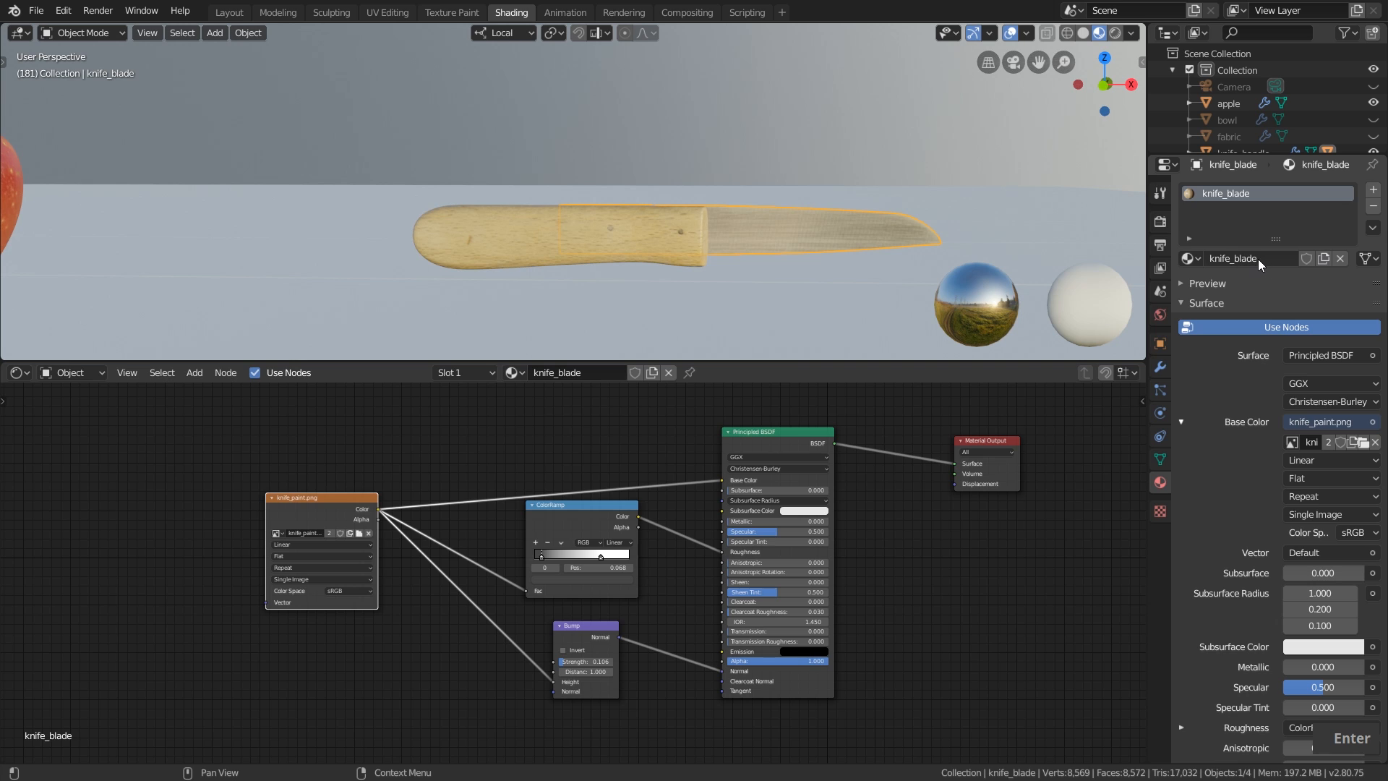
pyautogui.click(1189, 258)
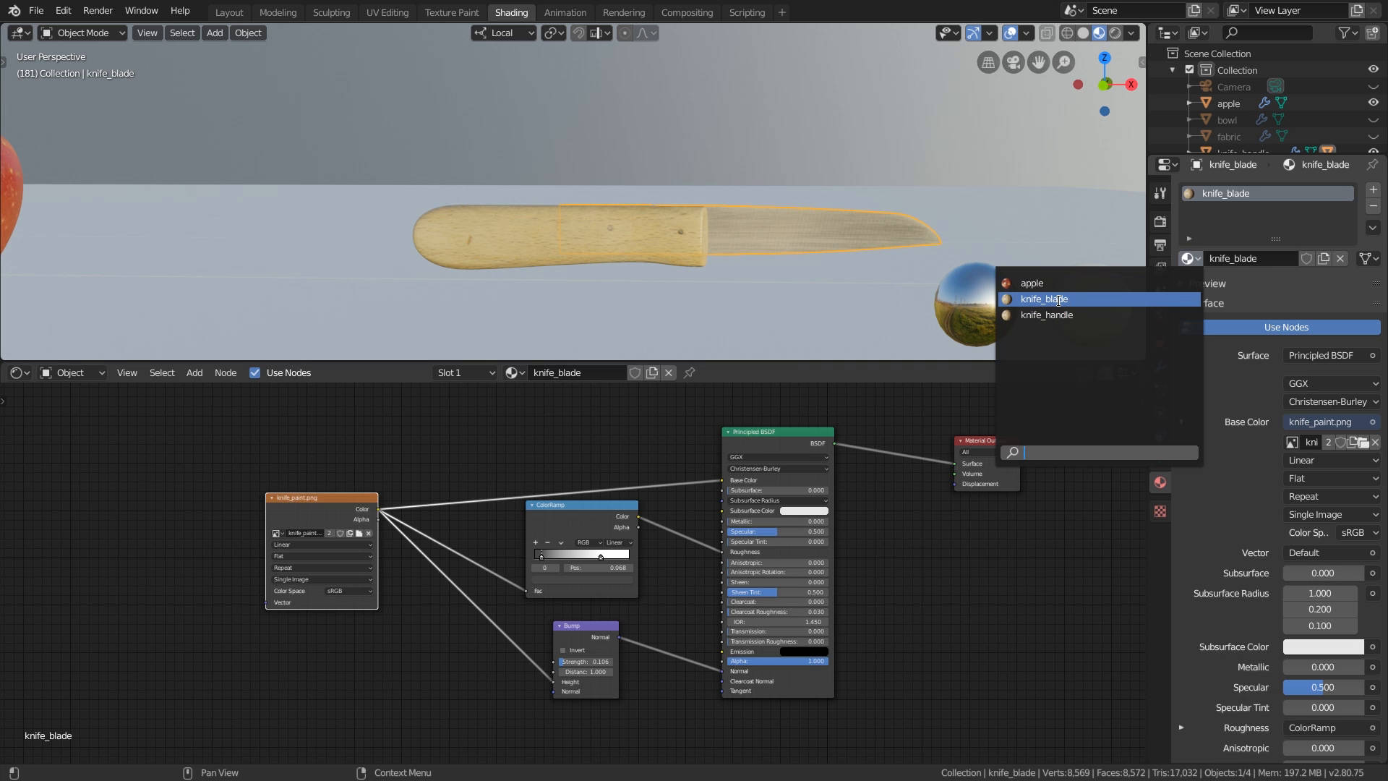
# Set the Principled BSDF's Metallic to 1.000 in the knife_blade material
pyautogui.scroll(3, 757, 521)
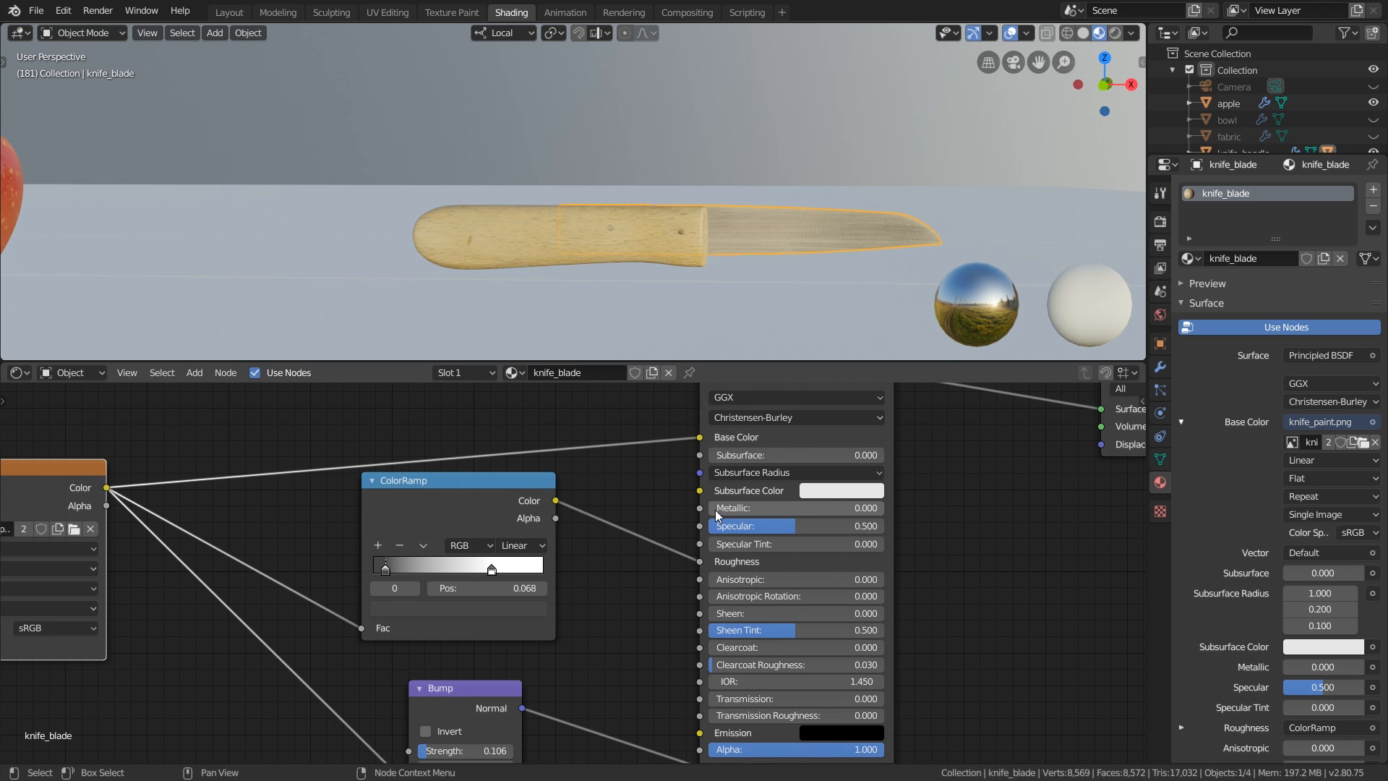
pyautogui.moveTo(718, 514); pyautogui.dragTo(885, 509)
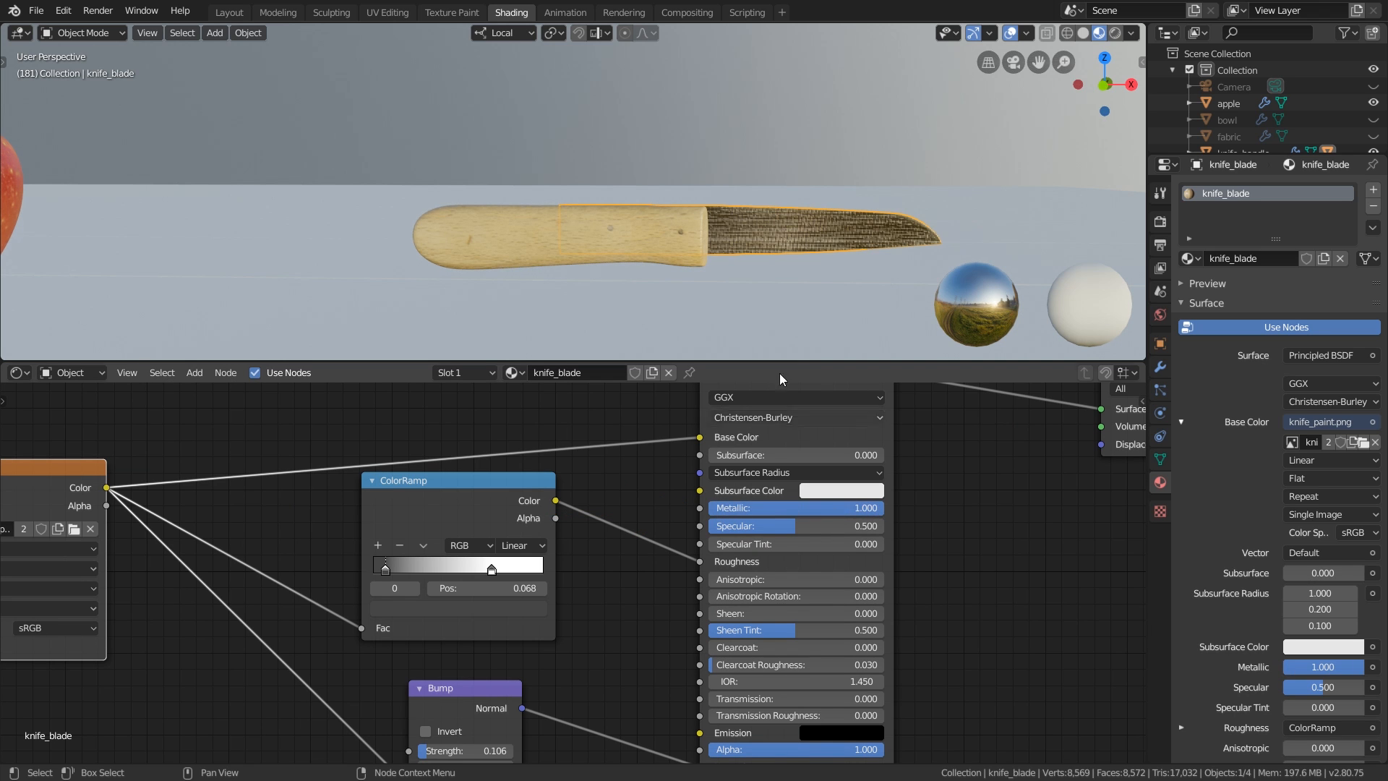
pyautogui.scroll(3, 853, 225)
pyautogui.moveTo(852, 225); pyautogui.dragTo(760, 260, button='middle')
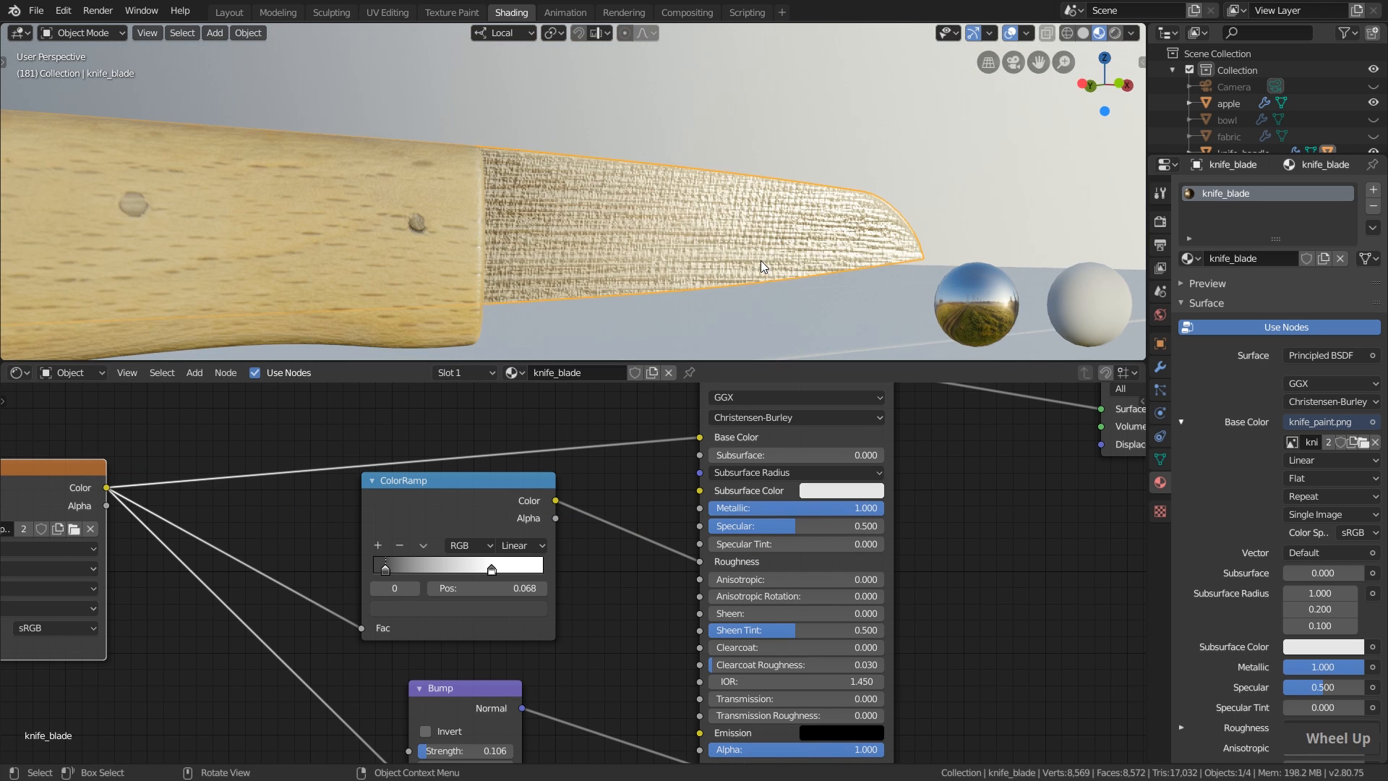
# Lower the Bump node's Strength to 0.047 in the knife_blade material
pyautogui.scroll(-3, 651, 550)
pyautogui.moveTo(651, 549); pyautogui.dragTo(515, 536, button='middle')
pyautogui.scroll(3, 515, 537)
pyautogui.scroll(3, 515, 537)
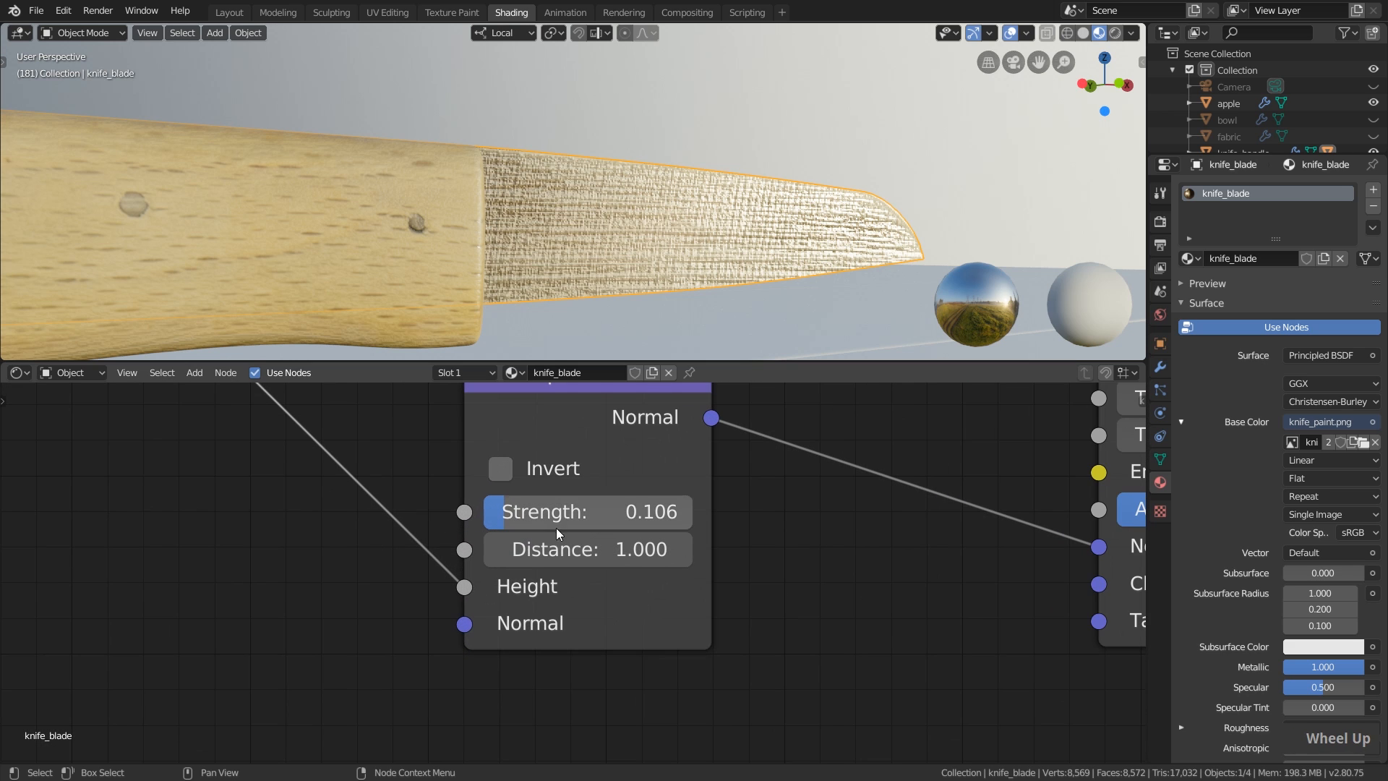
pyautogui.moveTo(590, 512); pyautogui.dragTo(557, 512)
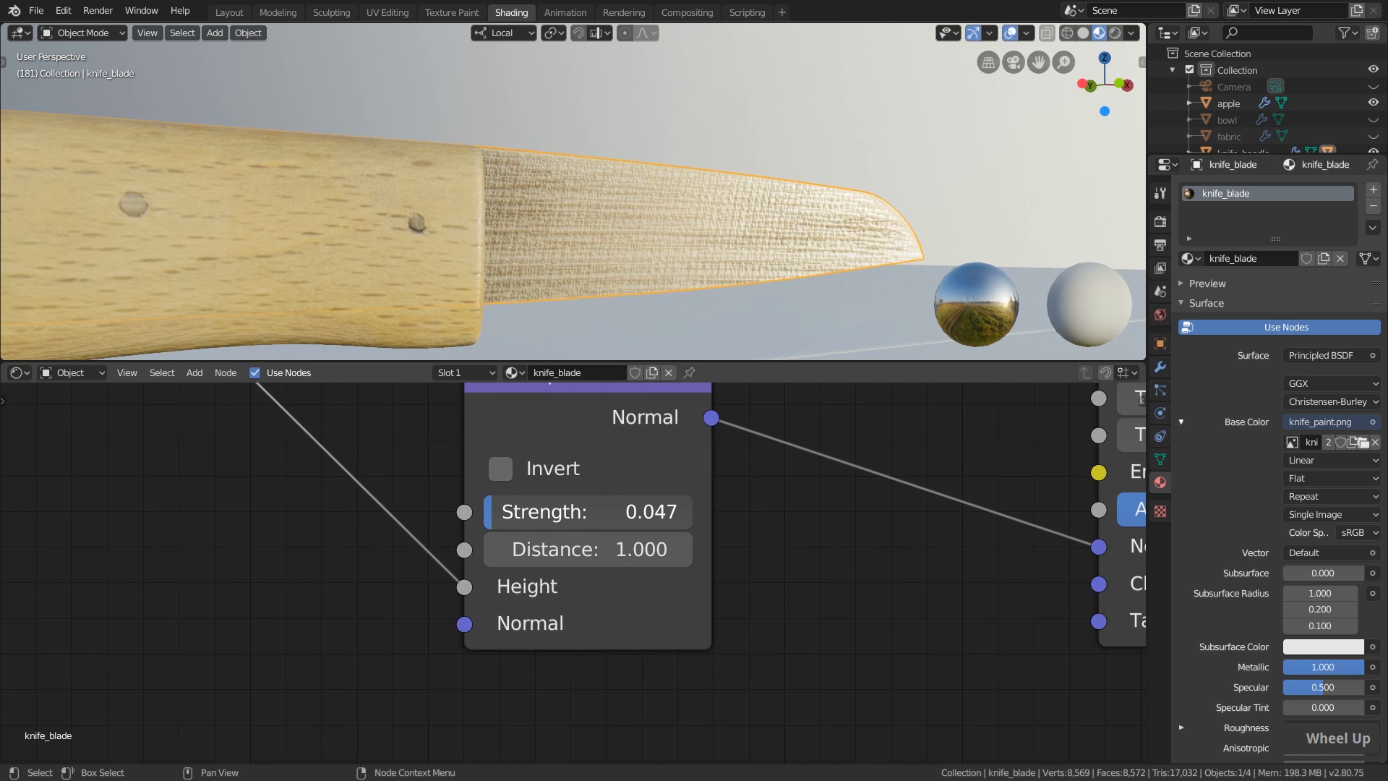
# Set the blade ColorRamp's dark stop to position 0.092 and its white stop to 1.000
pyautogui.moveTo(549, 311)
pyautogui.mouseDown(button='middle')
pyautogui.moveTo(581, 304)
pyautogui.moveTo(555, 314)
pyautogui.mouseUp(button='middle')
pyautogui.scroll(-9, 685, 399)
pyautogui.moveTo(684, 399); pyautogui.dragTo(691, 636, button='middle')
pyautogui.scroll(2, 618, 434)
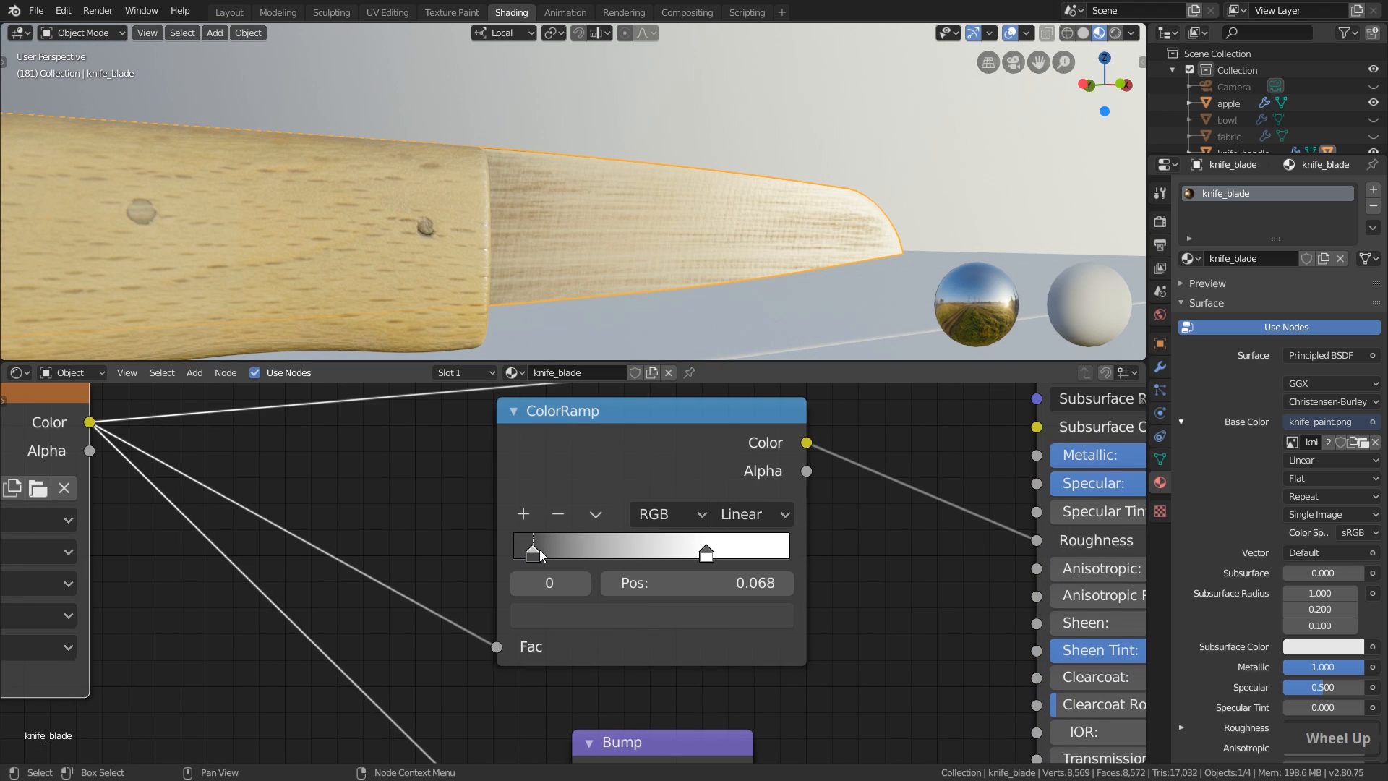
pyautogui.moveTo(537, 551); pyautogui.dragTo(541, 555)
pyautogui.moveTo(706, 553); pyautogui.dragTo(789, 554)
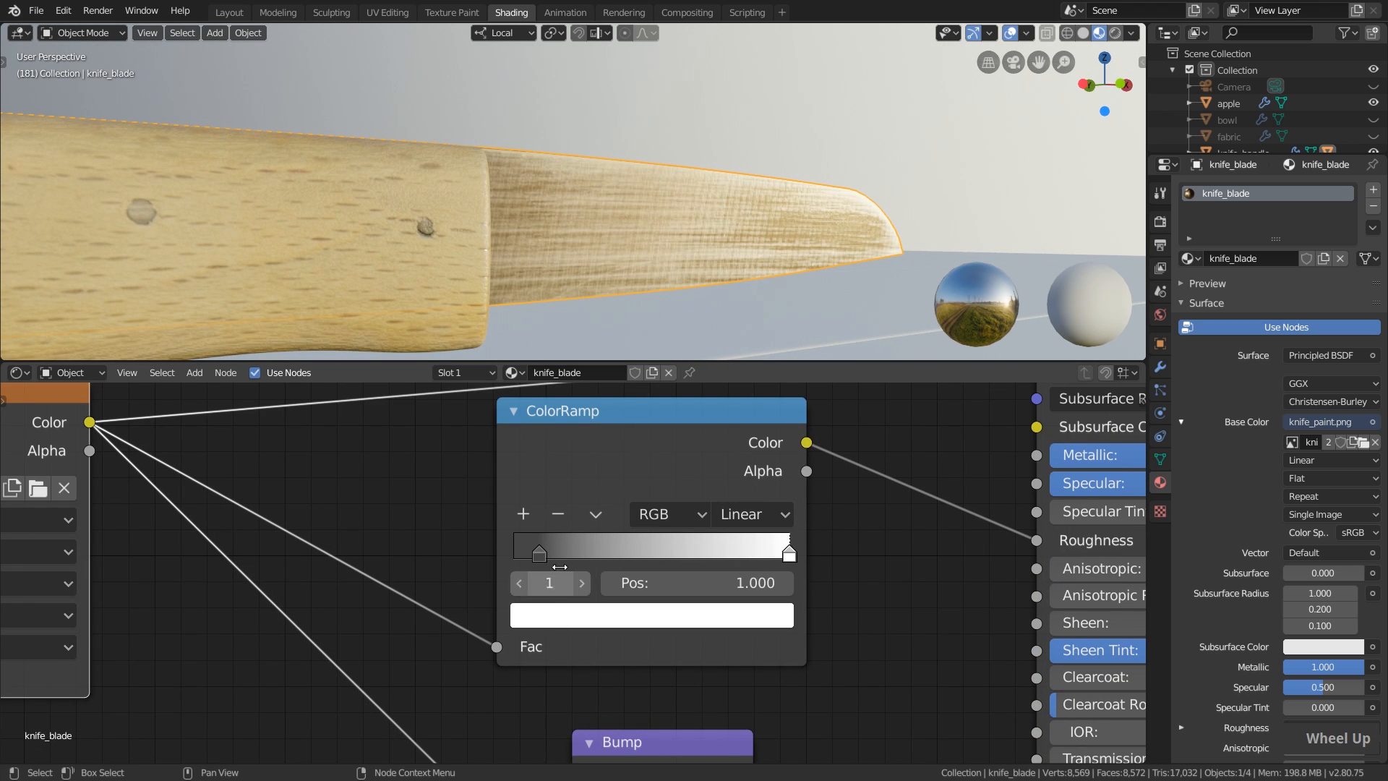
pyautogui.moveTo(588, 211); pyautogui.dragTo(765, 267, button='middle')
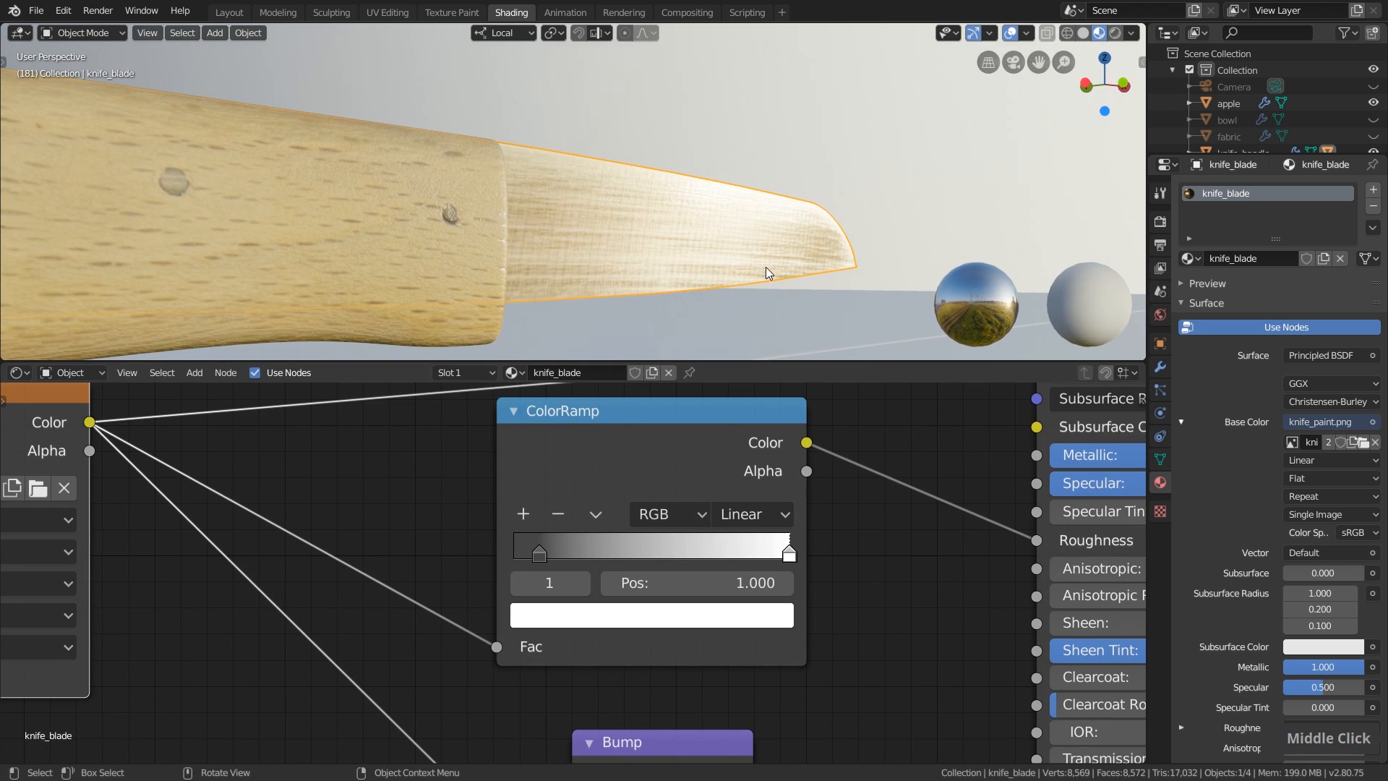
# Darken the blade ColorRamp's dark stop to near black and move it to position 0.040
pyautogui.click(537, 548)
pyautogui.click(578, 622)
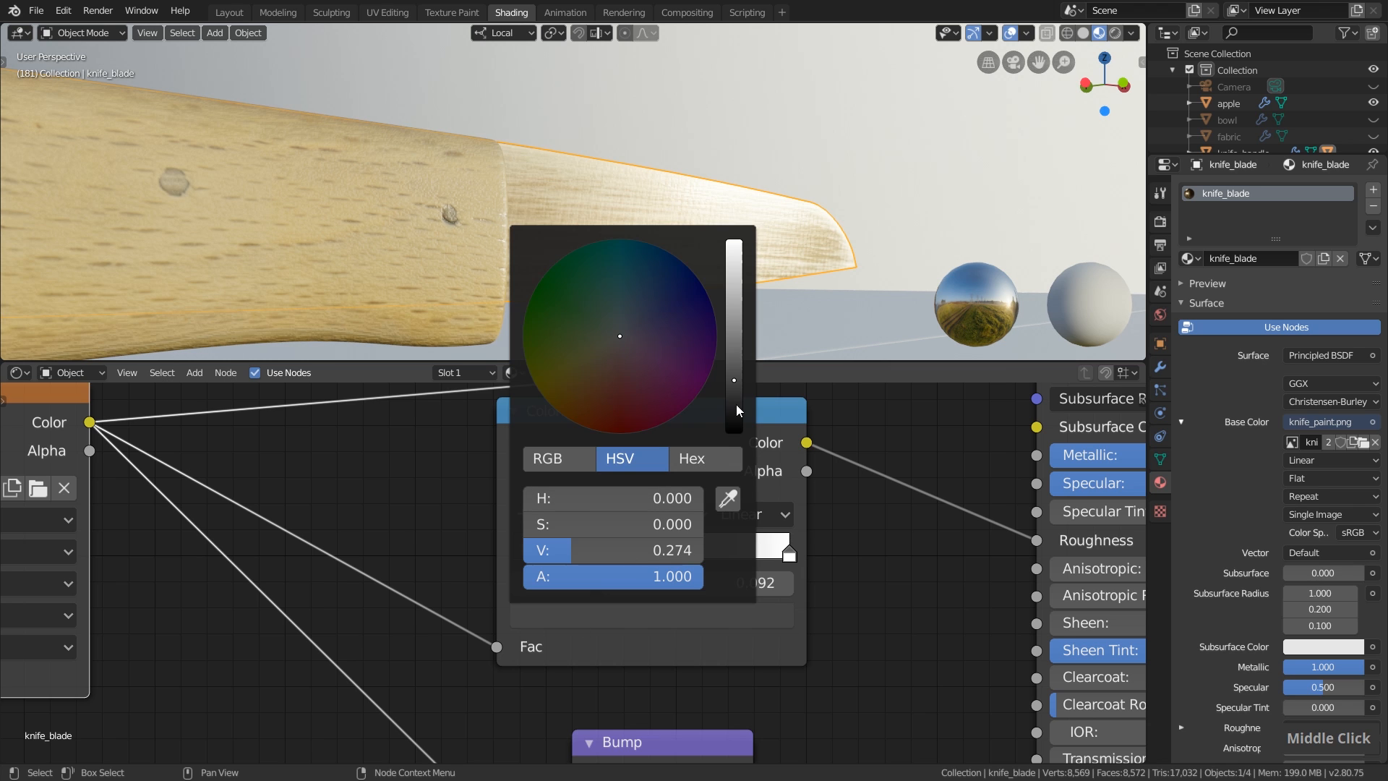
pyautogui.moveTo(736, 405); pyautogui.dragTo(734, 410)
pyautogui.moveTo(734, 410); pyautogui.dragTo(734, 415)
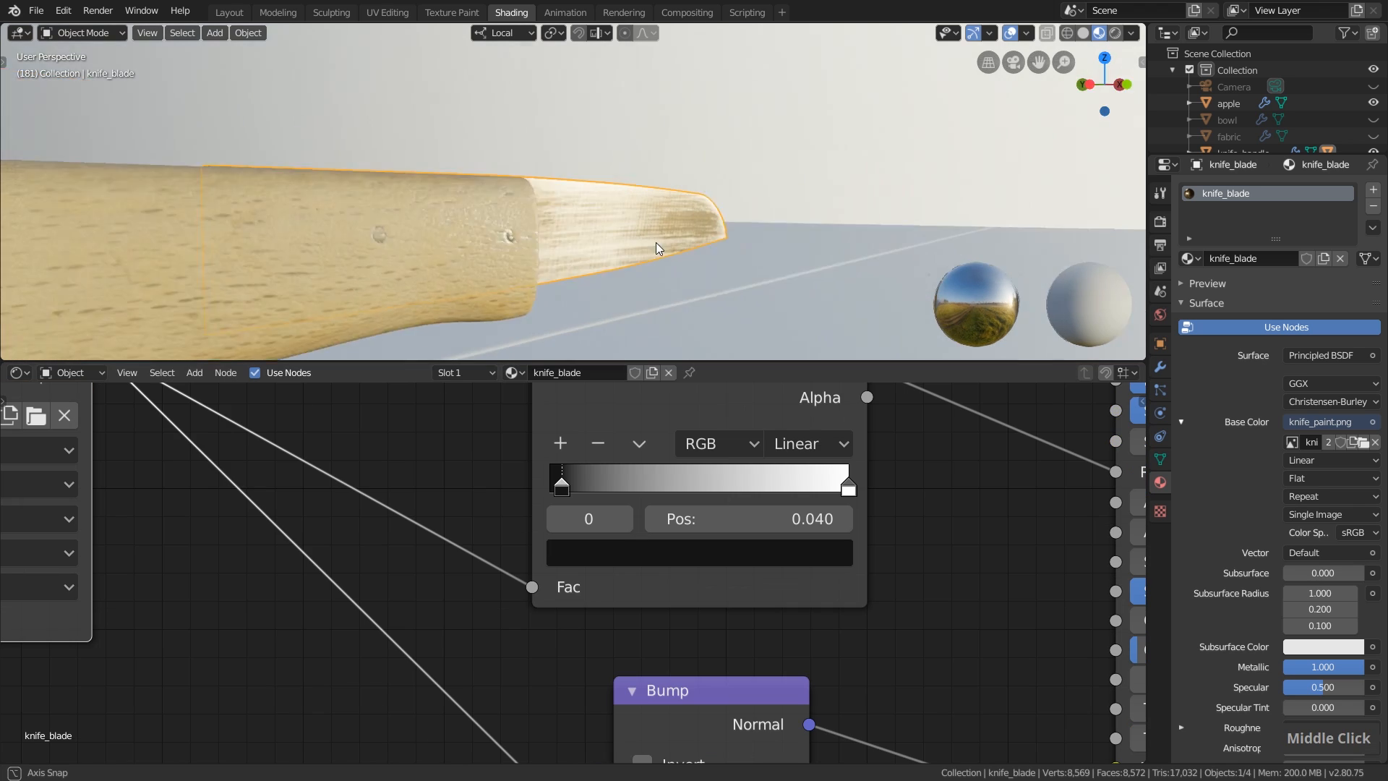
# Switch the viewport's studio lighting back to the interior HDRI and save the file
pyautogui.moveTo(656, 242)
pyautogui.mouseDown(button='middle')
pyautogui.moveTo(626, 258)
pyautogui.moveTo(674, 241)
pyautogui.mouseUp(button='middle')
pyautogui.click(1132, 33)
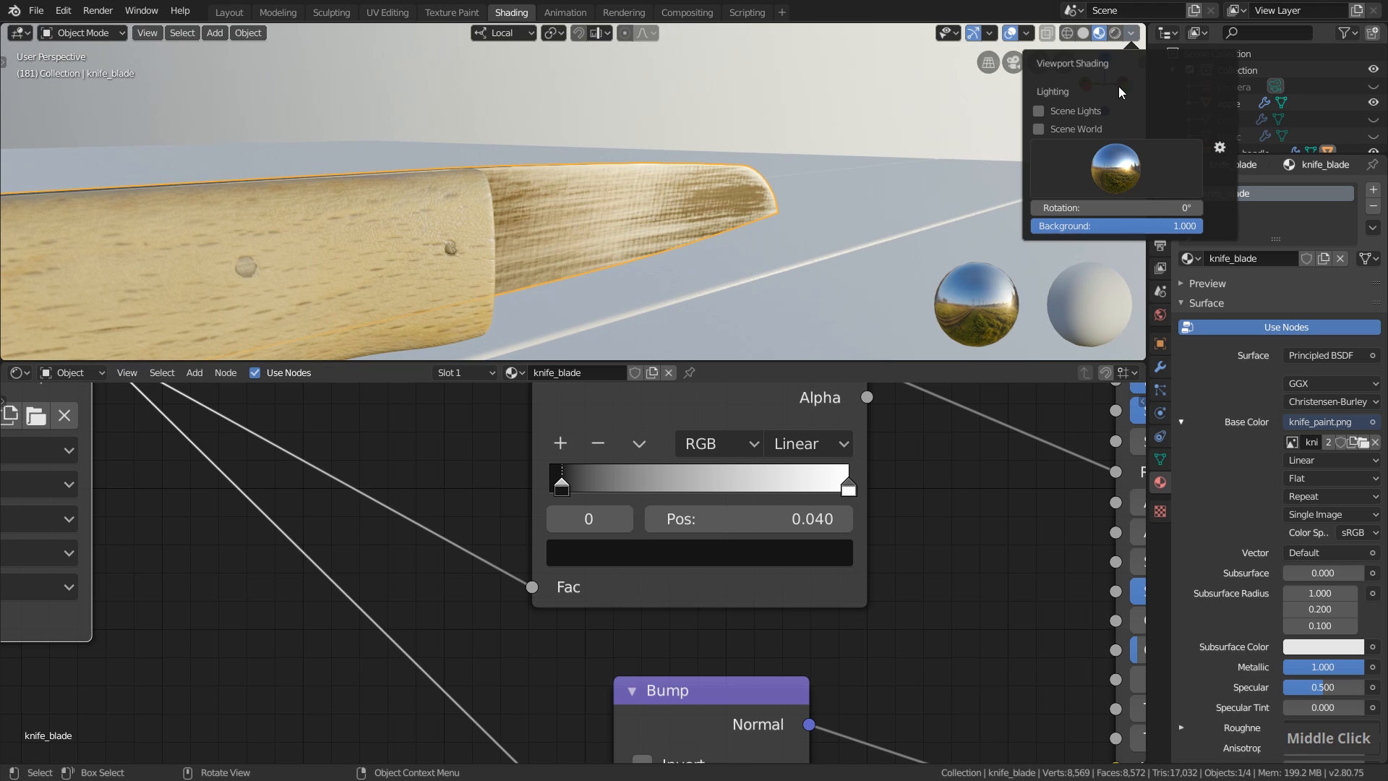
pyautogui.doubleClick(1114, 181)
pyautogui.click(975, 225)
pyautogui.moveTo(666, 217); pyautogui.dragTo(737, 217, button='middle')
pyautogui.scroll(-2, 570, 216)
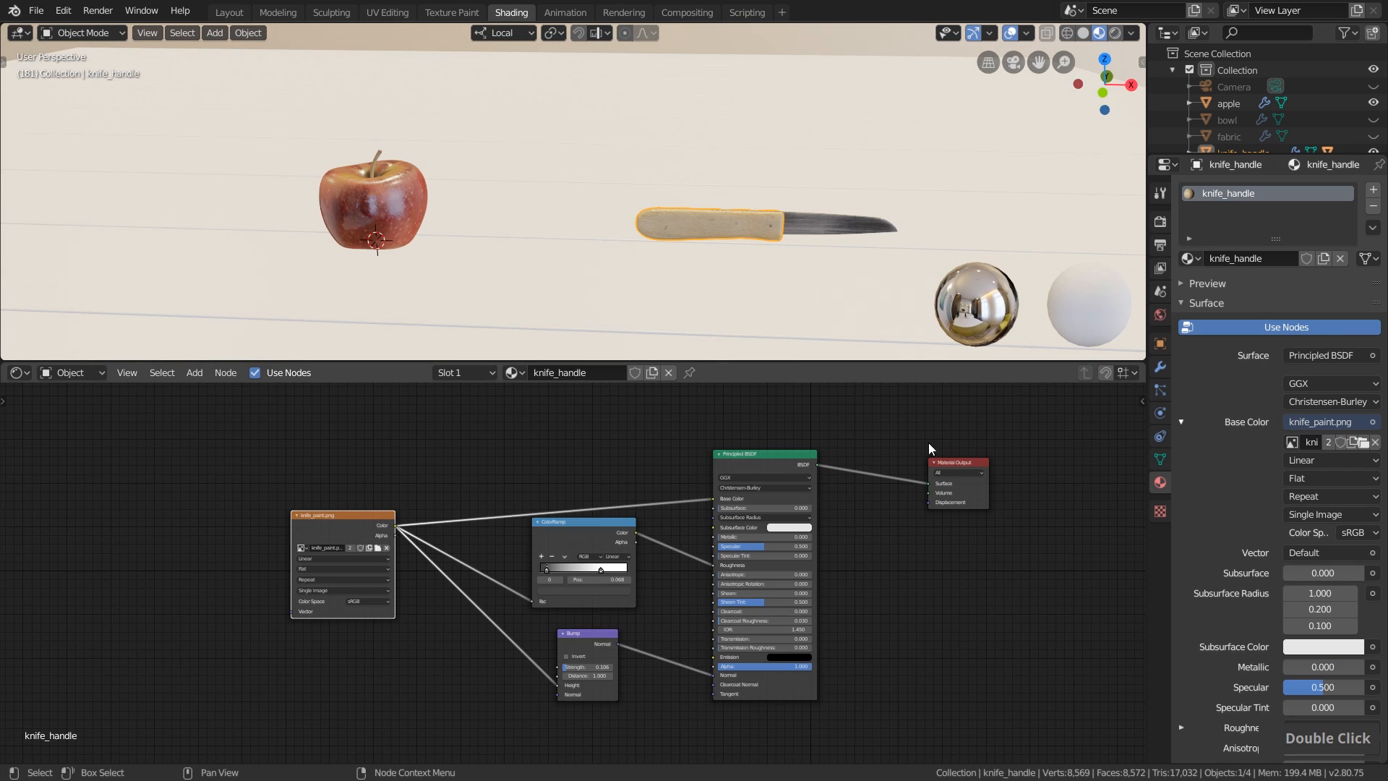
pyautogui.moveTo(911, 467); pyautogui.dragTo(896, 471, button='middle')
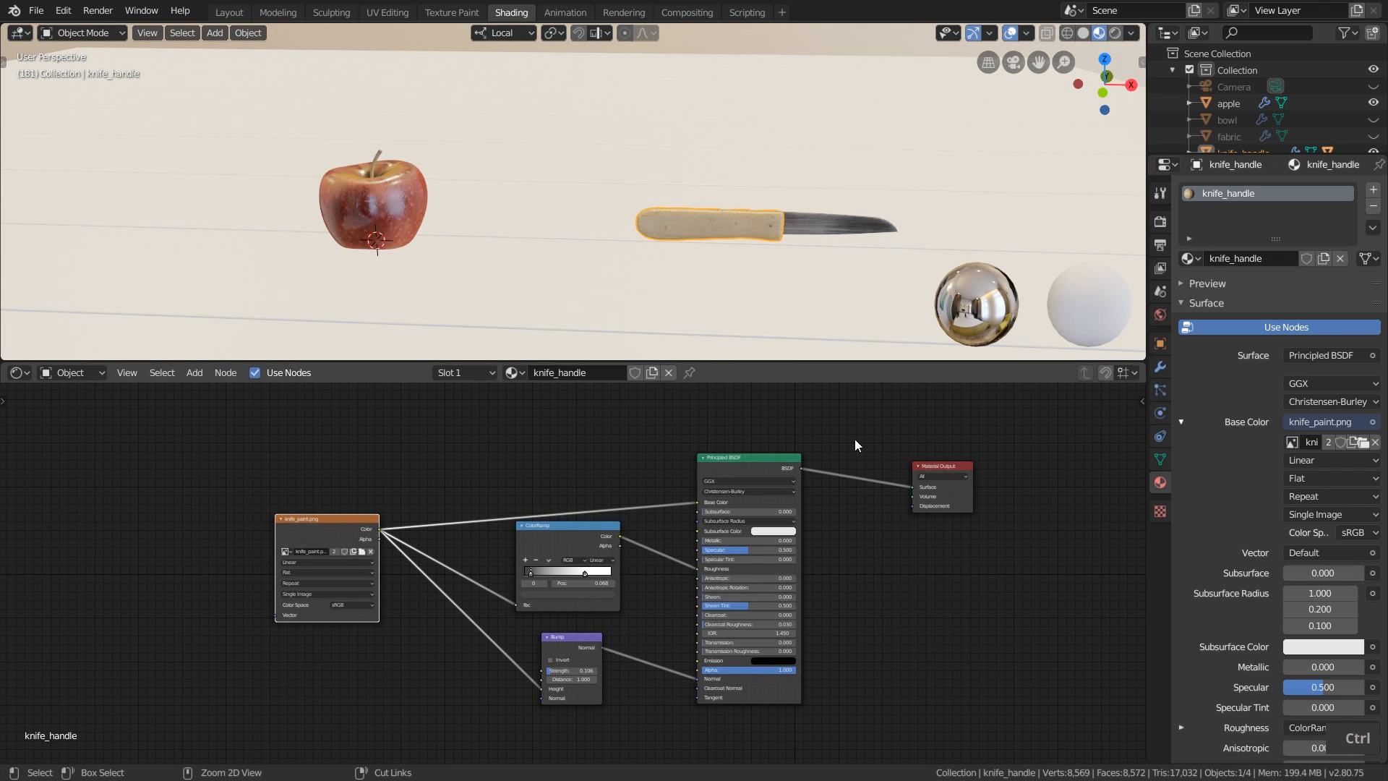
pyautogui.hotkey('ctrl', 's')
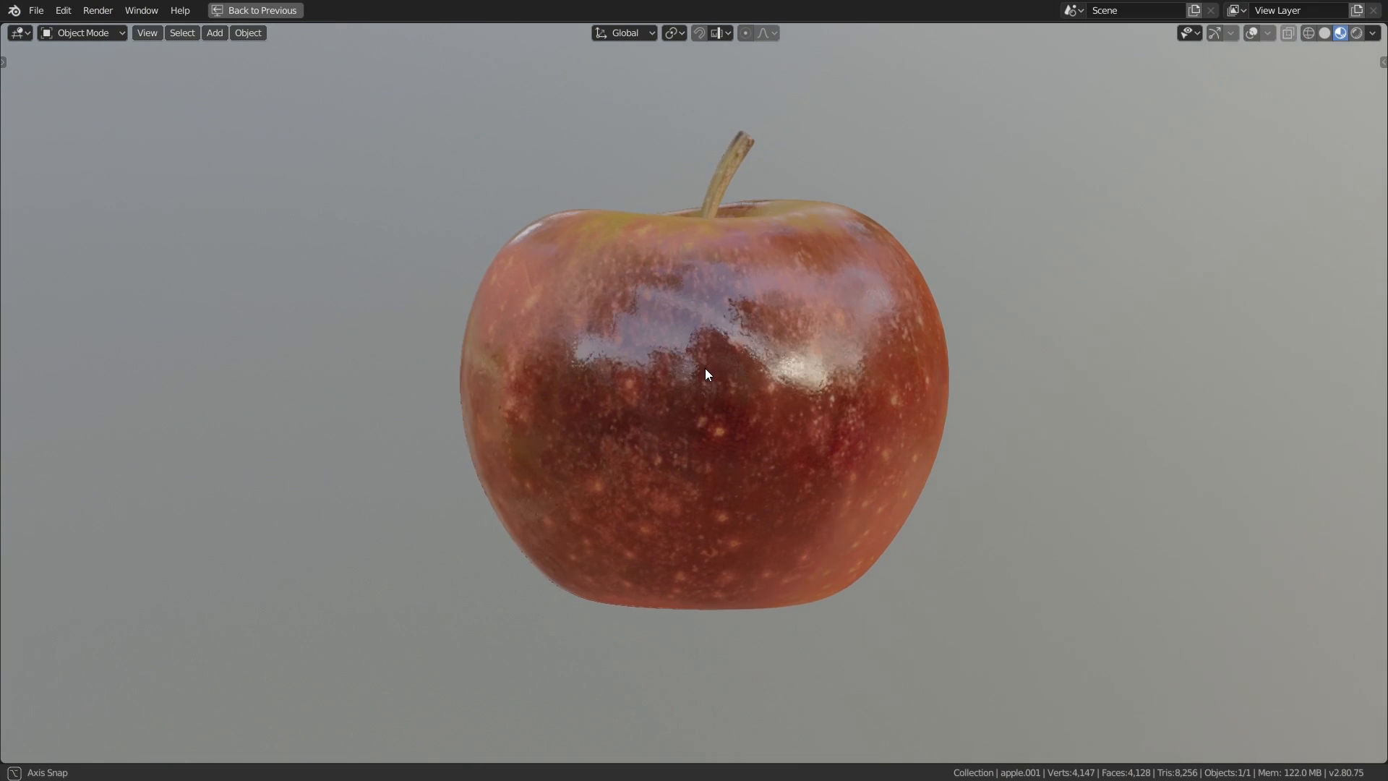
# Duplicate the apple seven times, placing the copies spaced out around the original
pyautogui.moveTo(707, 374); pyautogui.dragTo(1167, 380, button='middle')
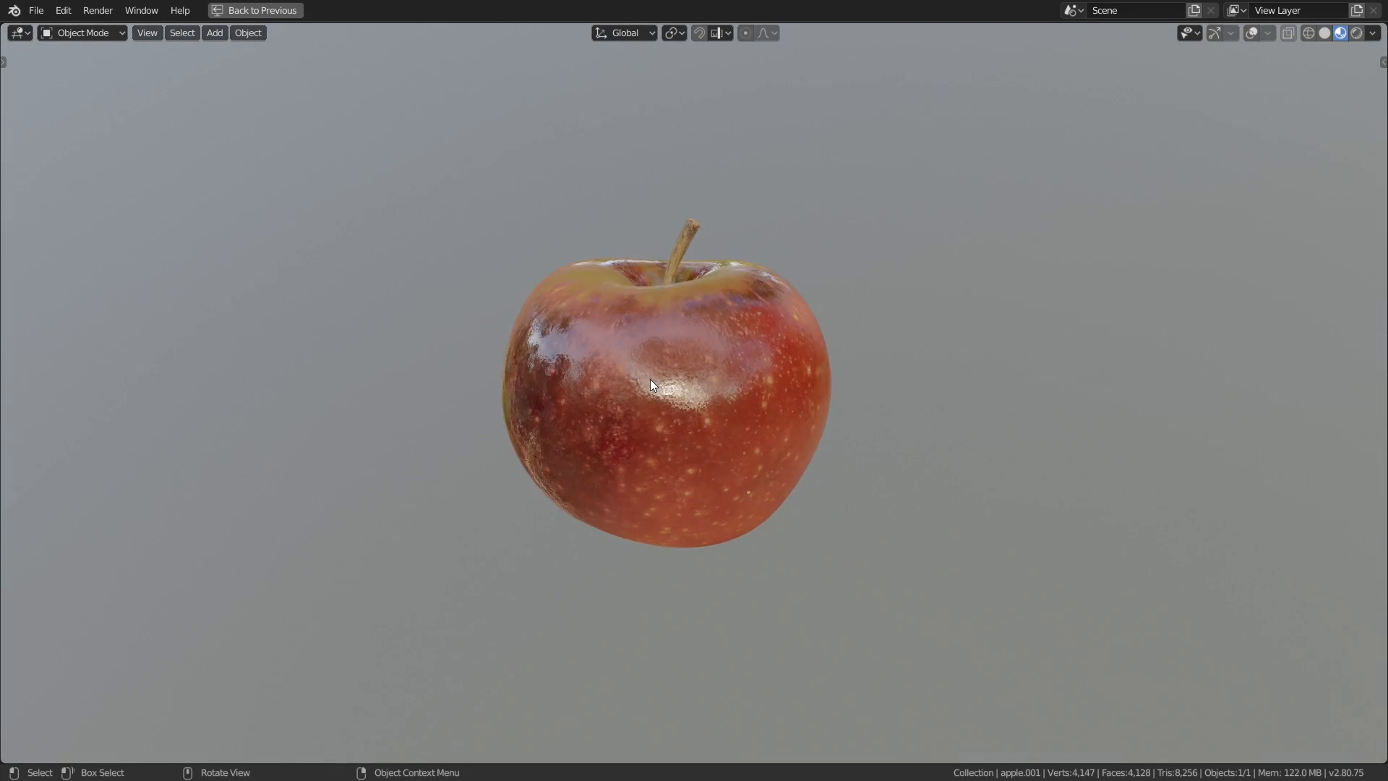
pyautogui.scroll(-3, 658, 377)
pyautogui.hotkey('shift', 'd')
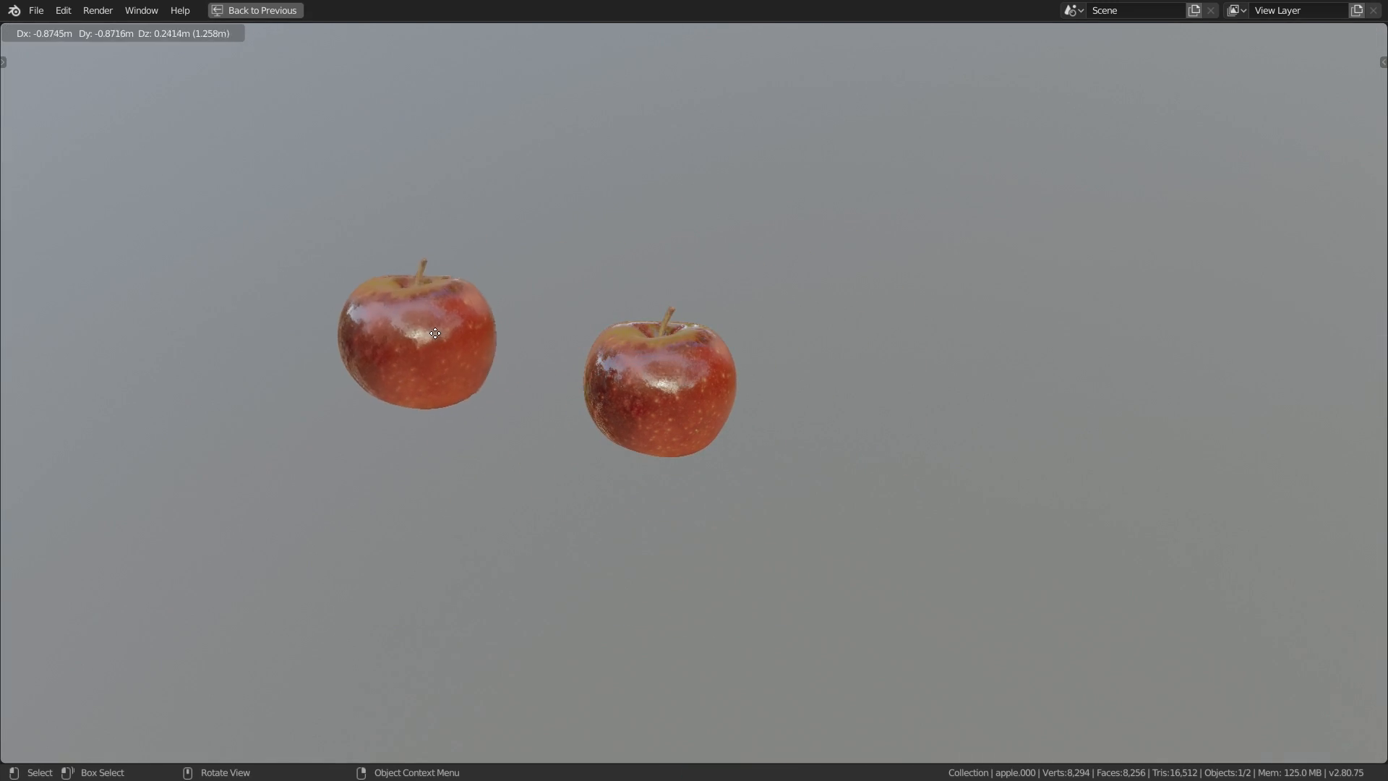
pyautogui.click(421, 368)
pyautogui.hotkey('shift', 'd')
pyautogui.click(930, 394)
pyautogui.hotkey('shift', 'd')
pyautogui.click(560, 233)
pyautogui.hotkey('shift', 'd')
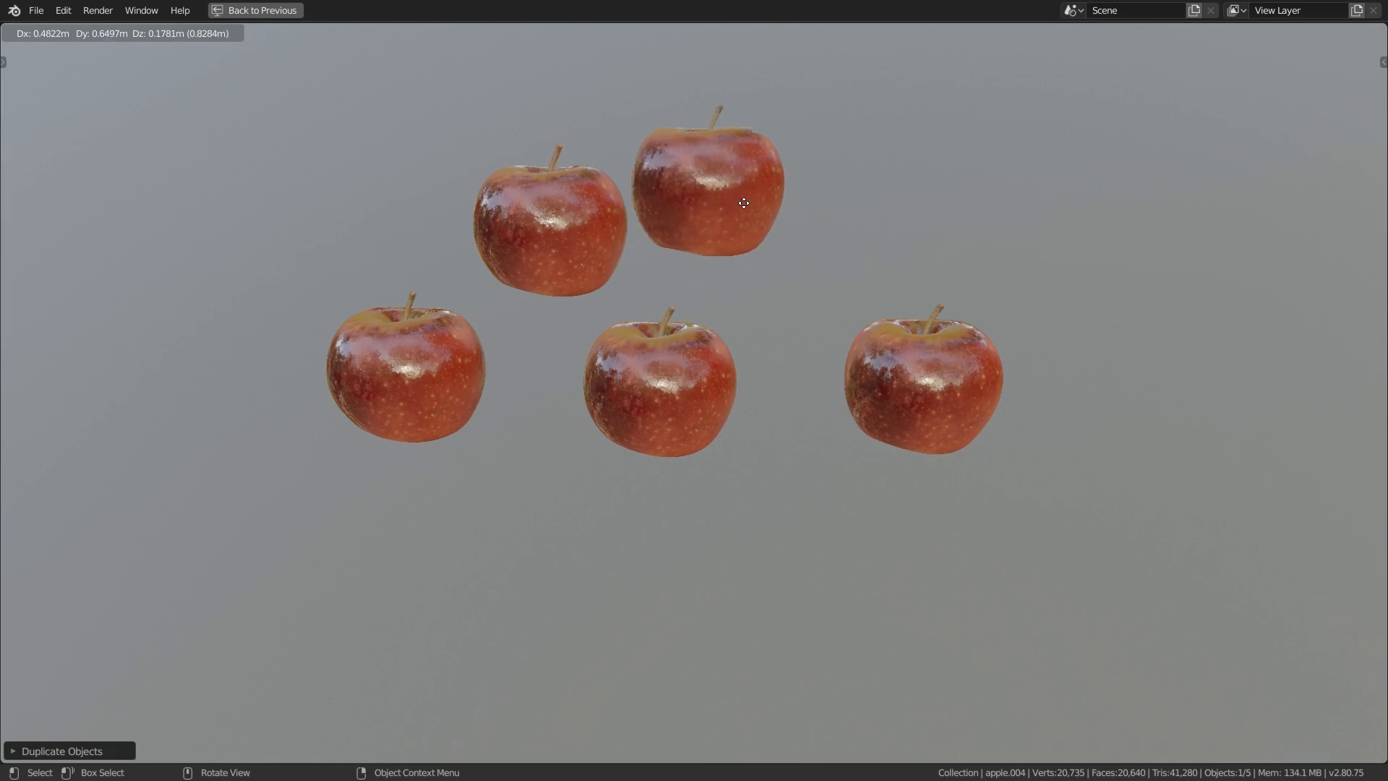
pyautogui.click(844, 236)
pyautogui.hotkey('shift', 'd')
pyautogui.click(732, 108)
pyautogui.hotkey('shift', 'd')
pyautogui.click(509, 552)
pyautogui.hotkey('shift', 'd')
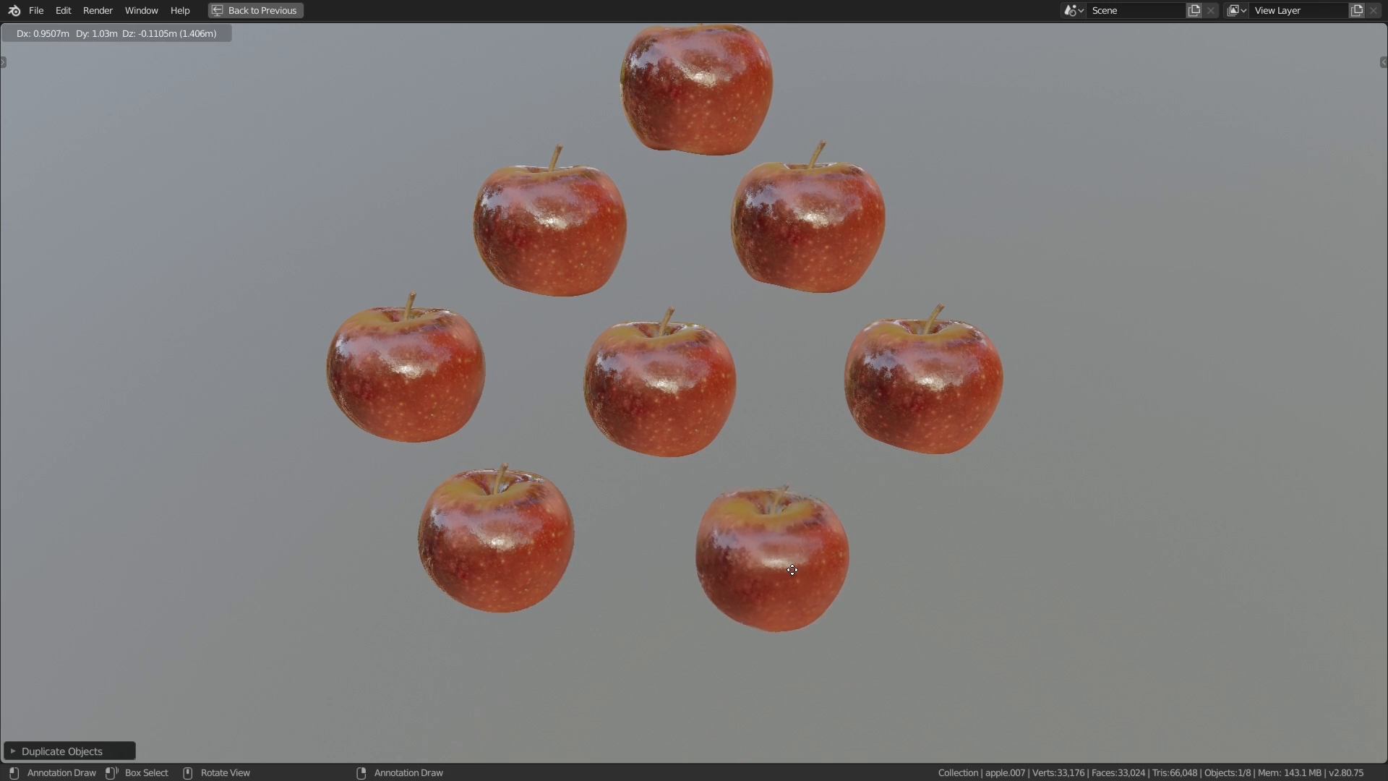
pyautogui.click(644, 686)
pyautogui.moveTo(644, 687); pyautogui.dragTo(668, 449, button='middle')
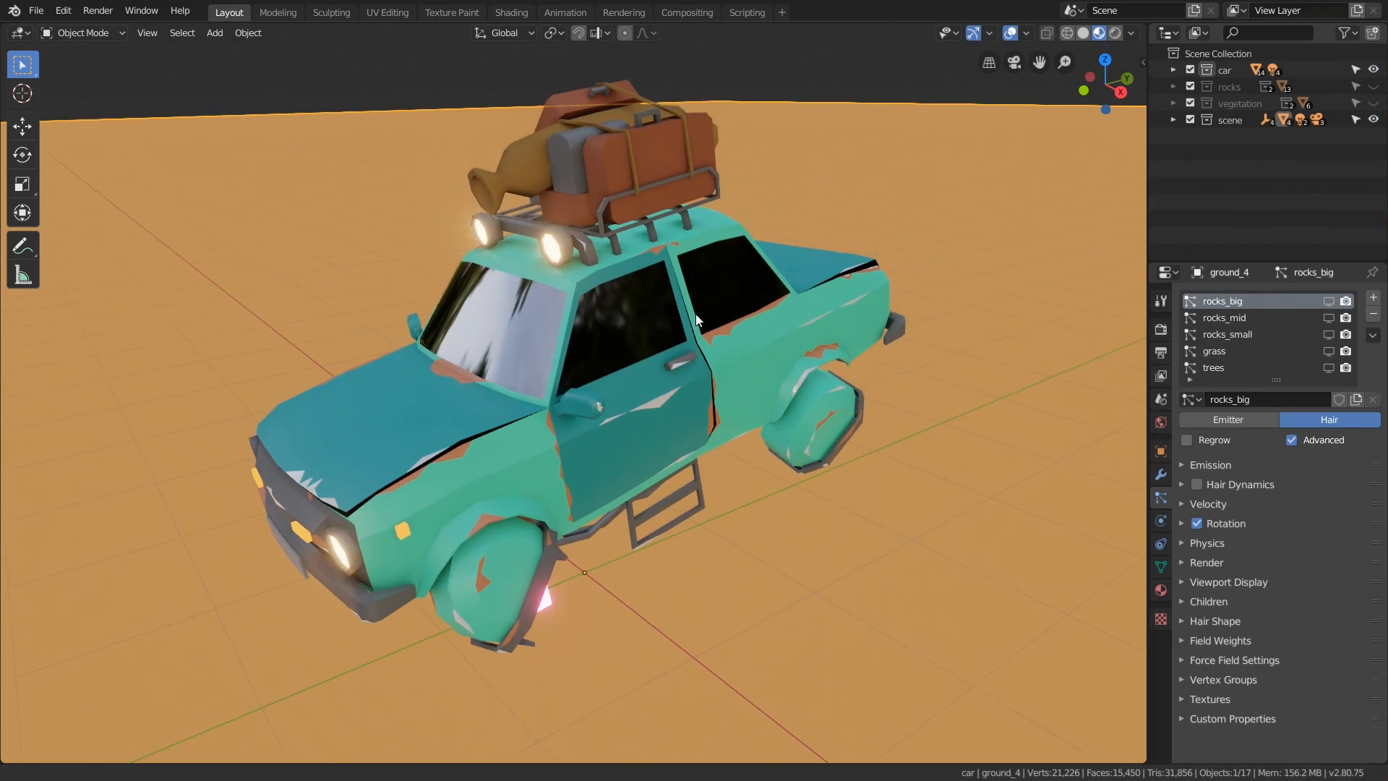
# Enable viewport display for ground_4's rocks_big, rocks_mid, rocks_small, grass and trees particle systems
pyautogui.scroll(-10, 695, 314)
pyautogui.click(1329, 318)
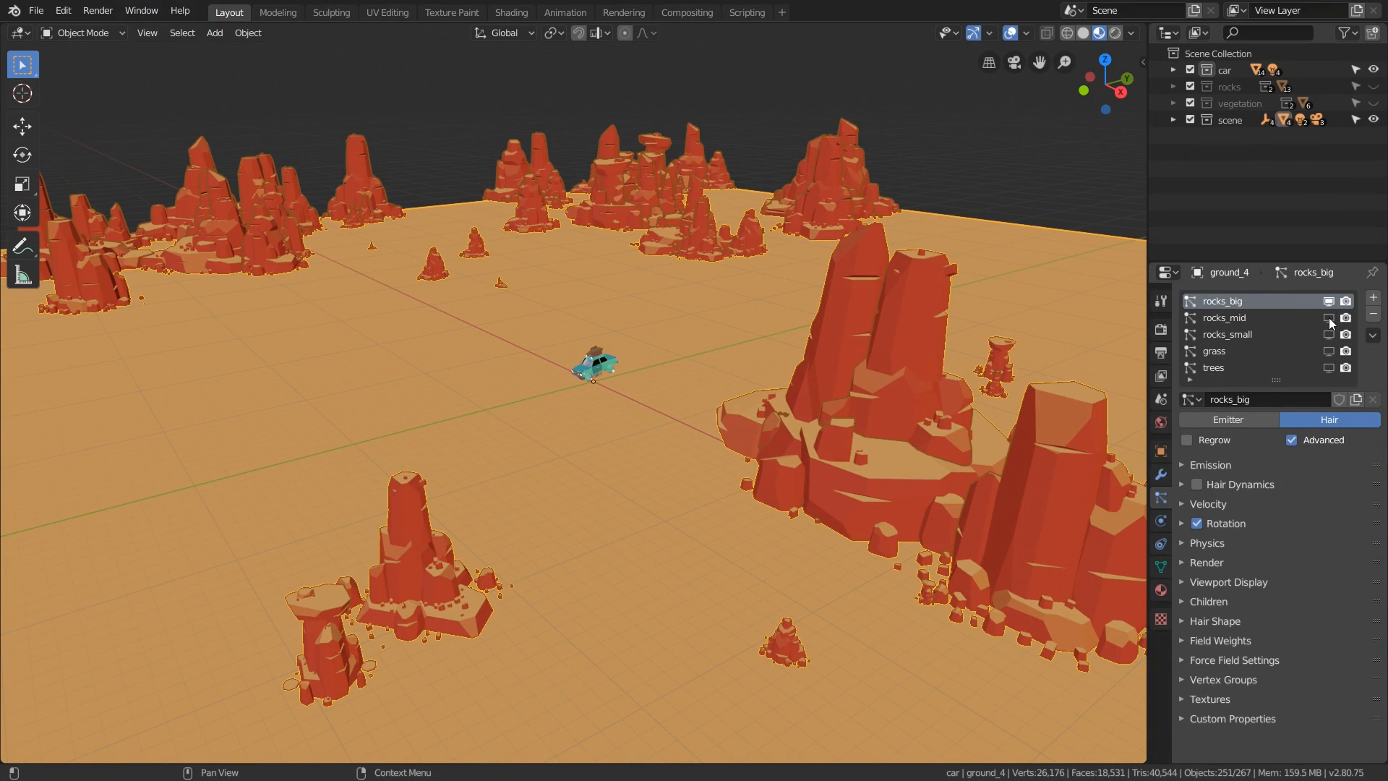
pyautogui.click(1329, 318)
pyautogui.click(1329, 335)
pyautogui.click(1329, 352)
pyautogui.click(1329, 368)
pyautogui.moveTo(735, 410); pyautogui.dragTo(914, 424, button='middle')
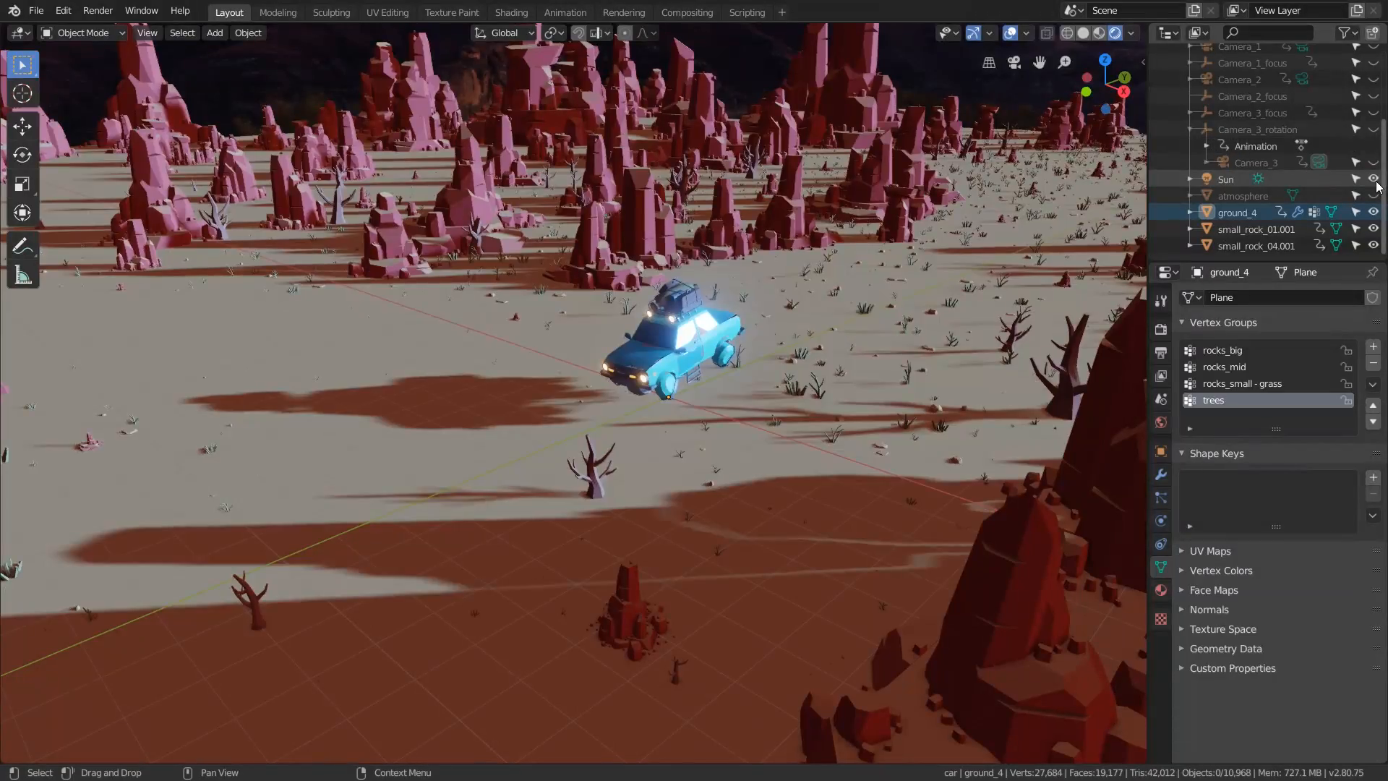
# Unhide the atmosphere object and the car's headlights and roof lights, and turn off the viewport overlays
pyautogui.click(1374, 196)
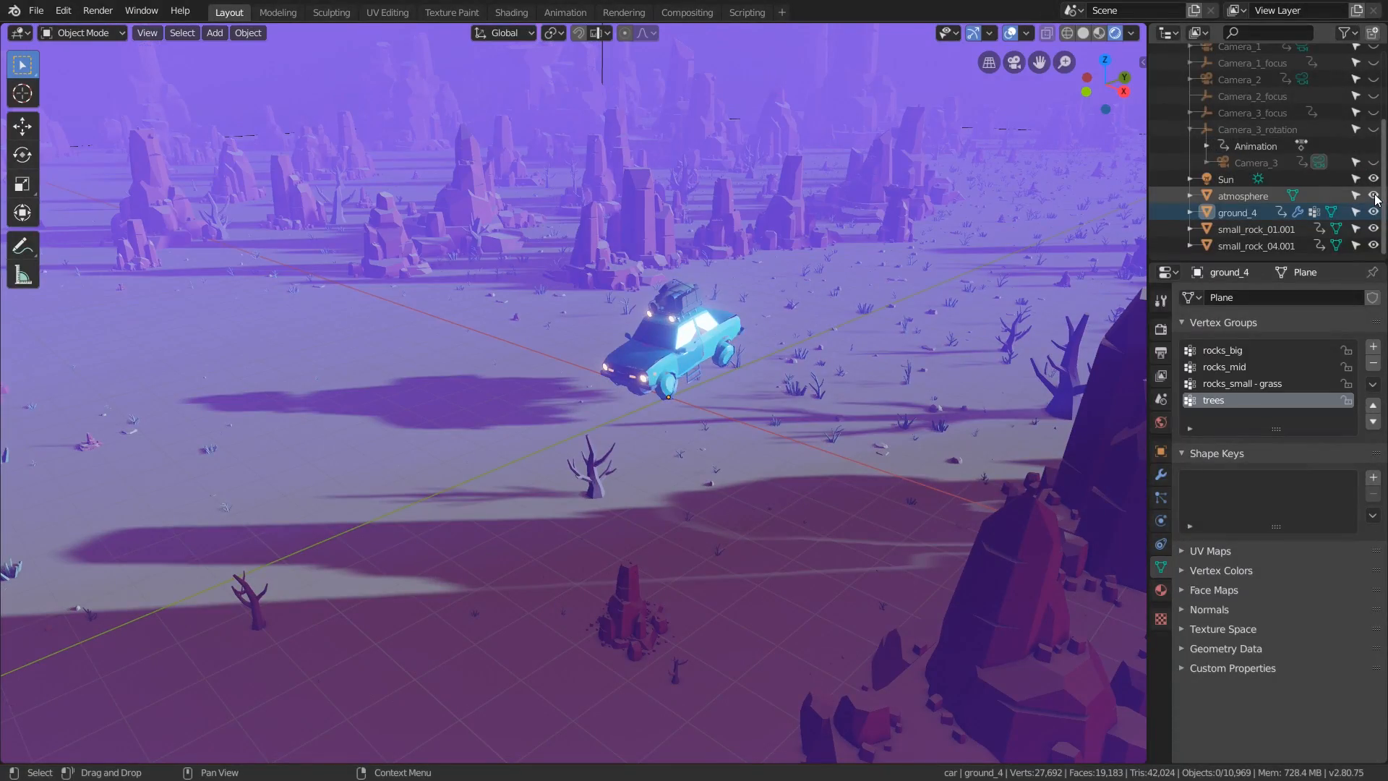
pyautogui.scroll(-5, 1374, 199)
pyautogui.click(1374, 196)
pyautogui.click(1372, 196)
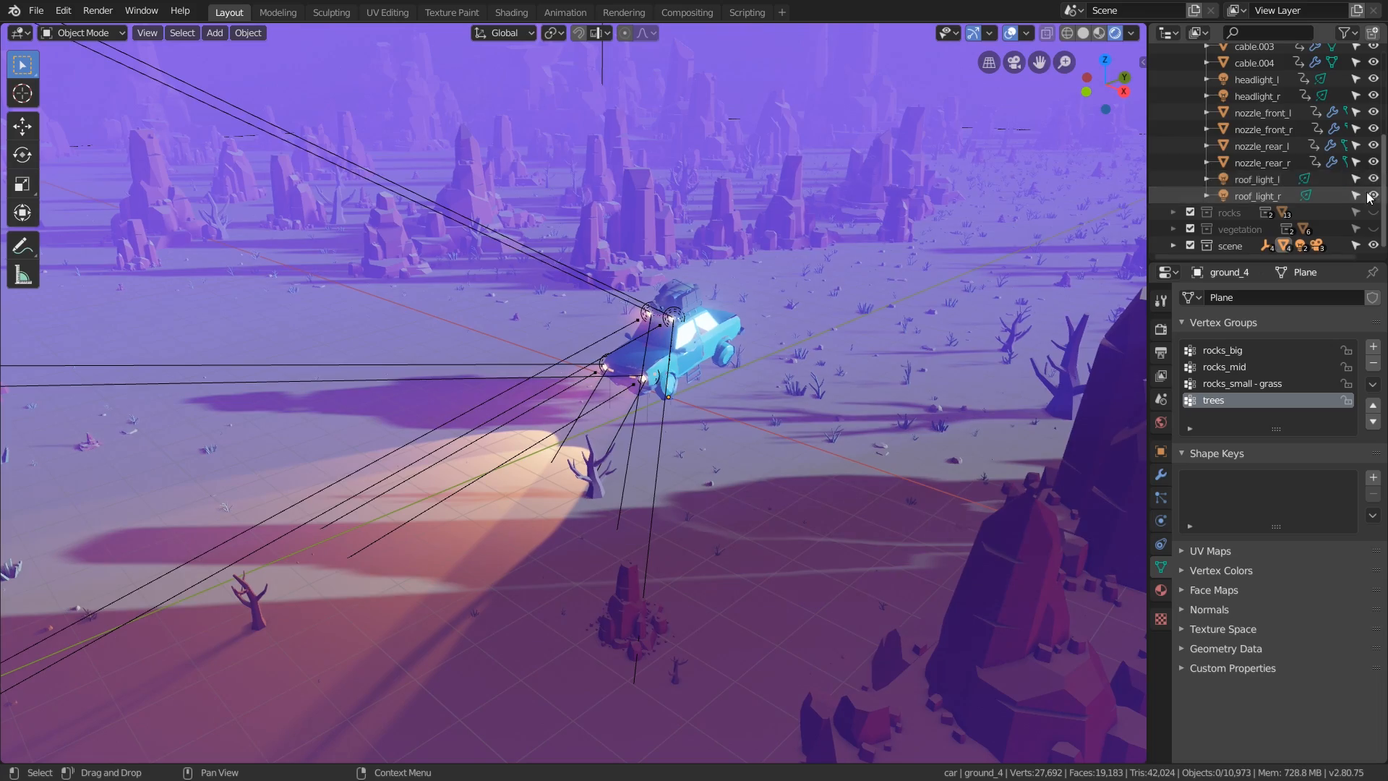
pyautogui.click(1012, 33)
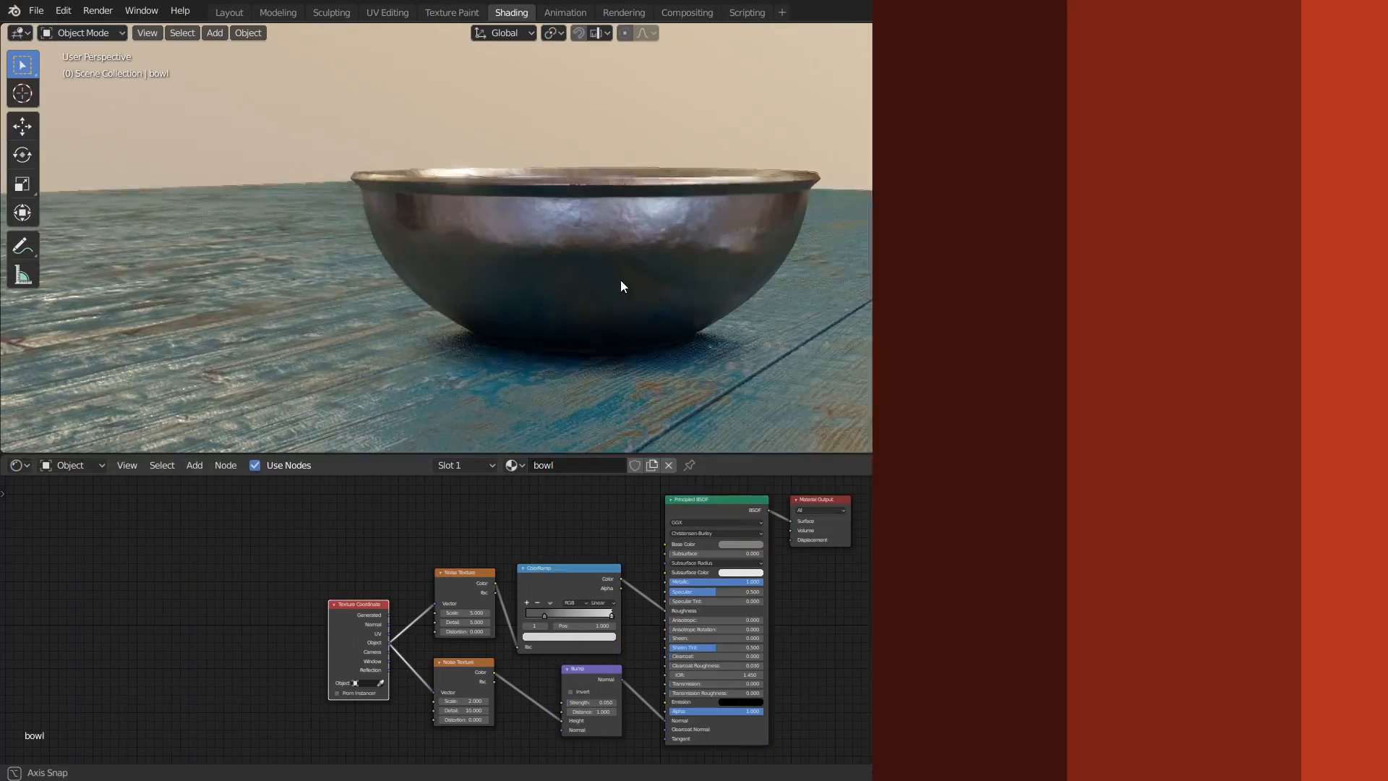
pyautogui.moveTo(621, 281); pyautogui.dragTo(171, 292, button='middle')
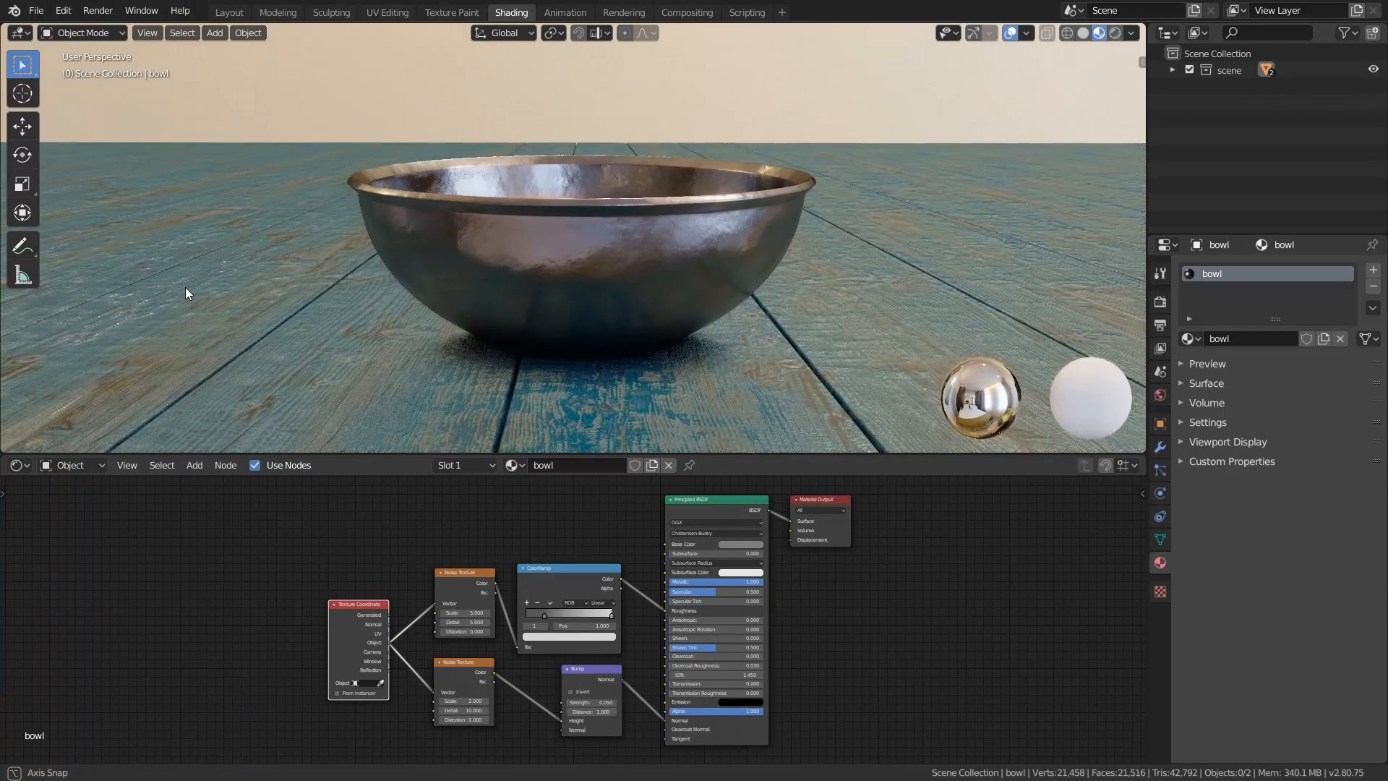